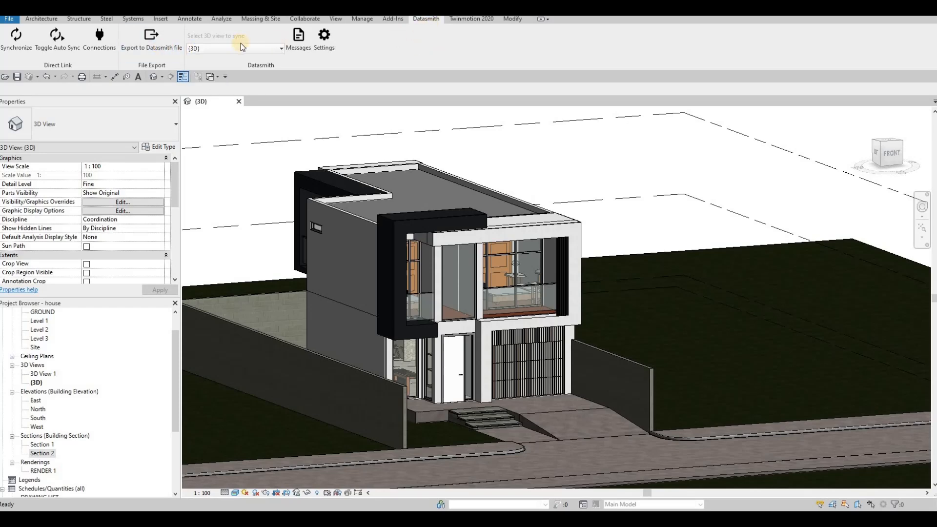
Step: Export the {3D} view to a Datasmith file named house-3DView-{3D} in the Revit File folder
click(150, 51)
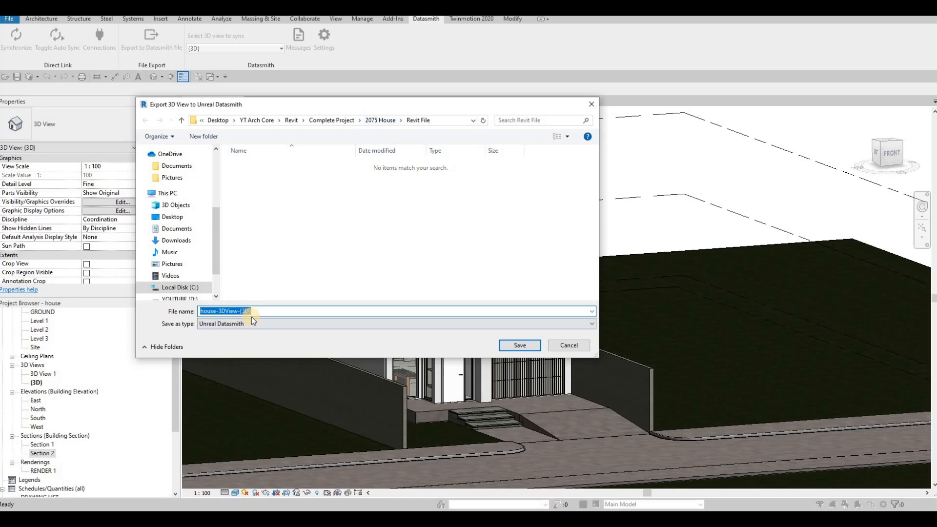
click(517, 346)
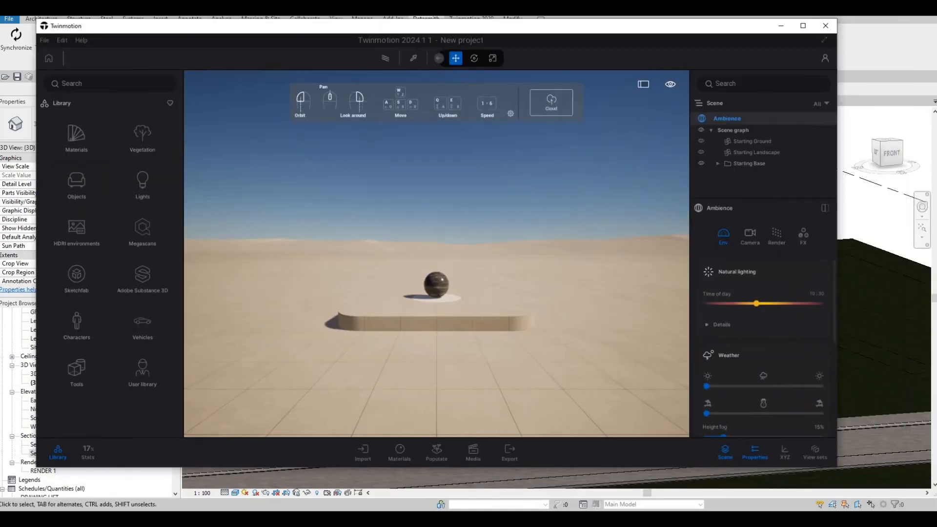
Step: Switch to Twinmotion and delete the pedestal, sphere and cylinder from the Starting Base of the new project
click(508, 39)
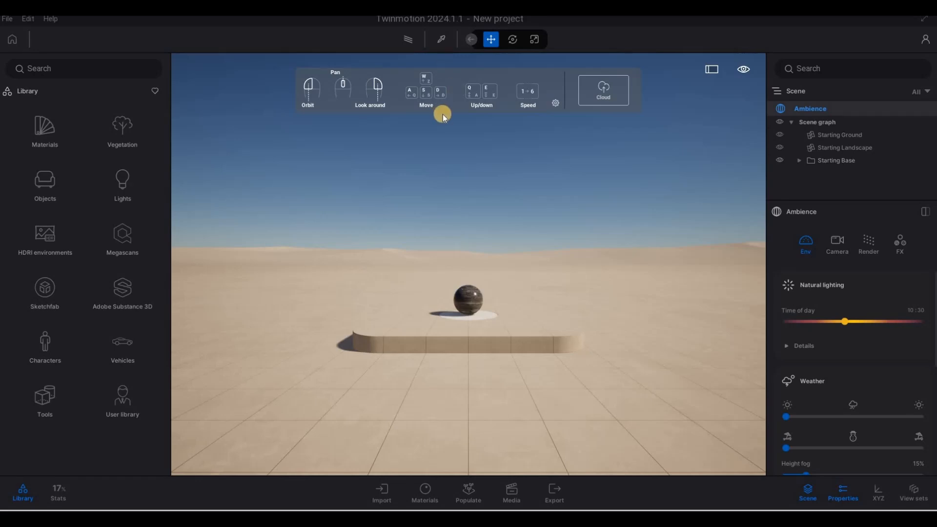
click(453, 330)
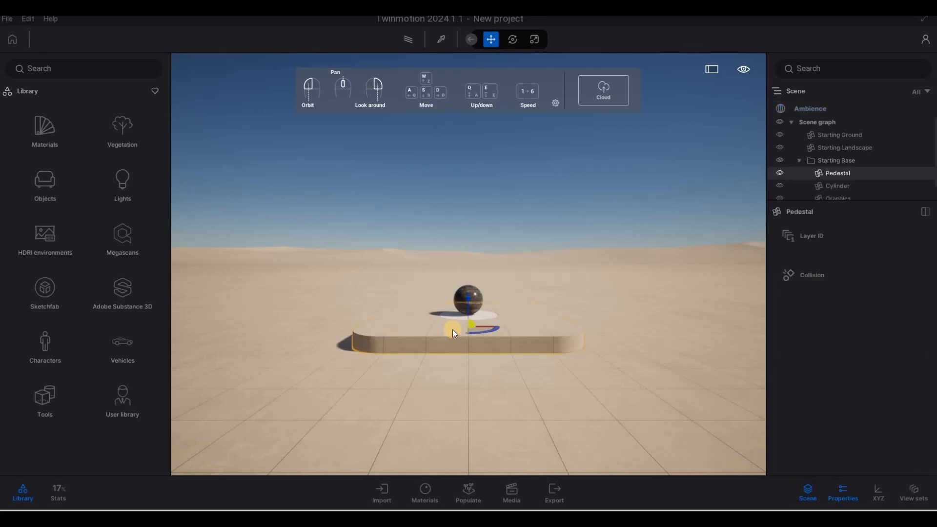
key(Delete)
click(473, 323)
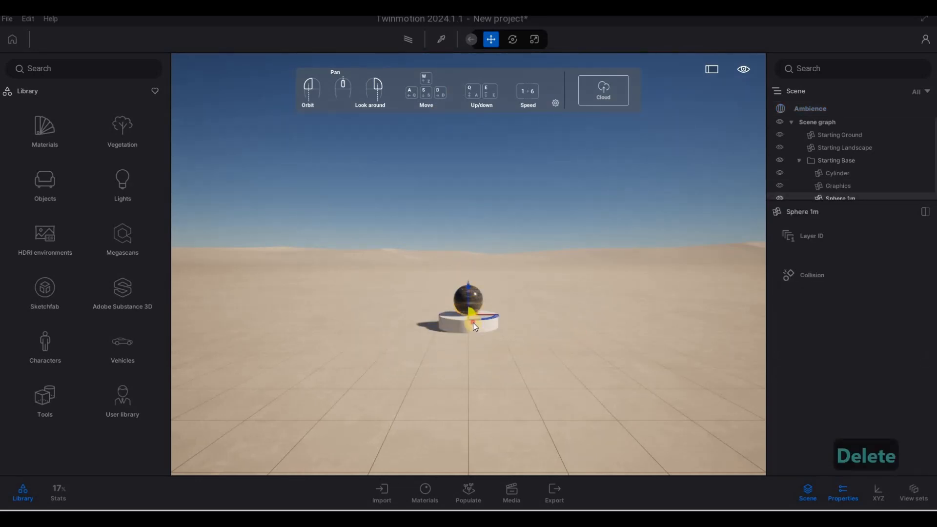
key(Delete)
key(Delete)
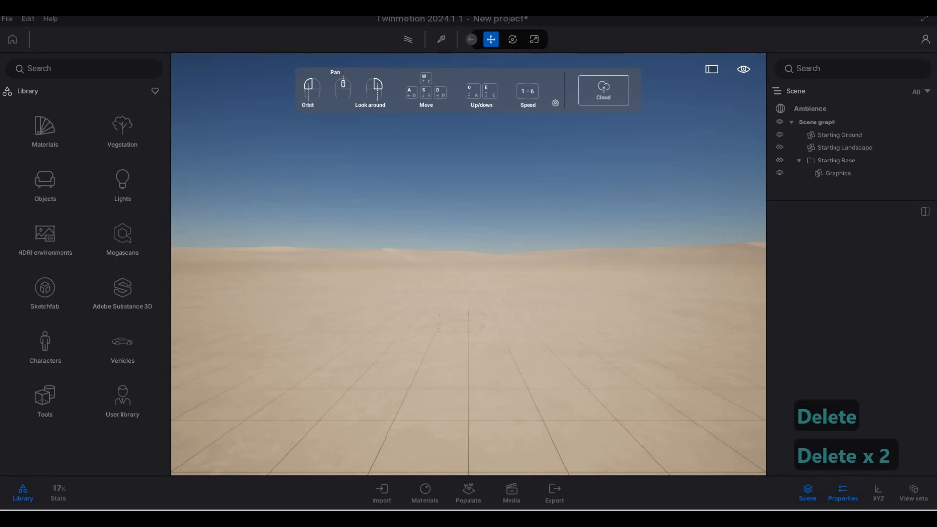
Step: Import the geometry file house-3DView-{3D}.udatasmith from the 2075 House\Revit File folder, accepting the missing files dialog
click(382, 506)
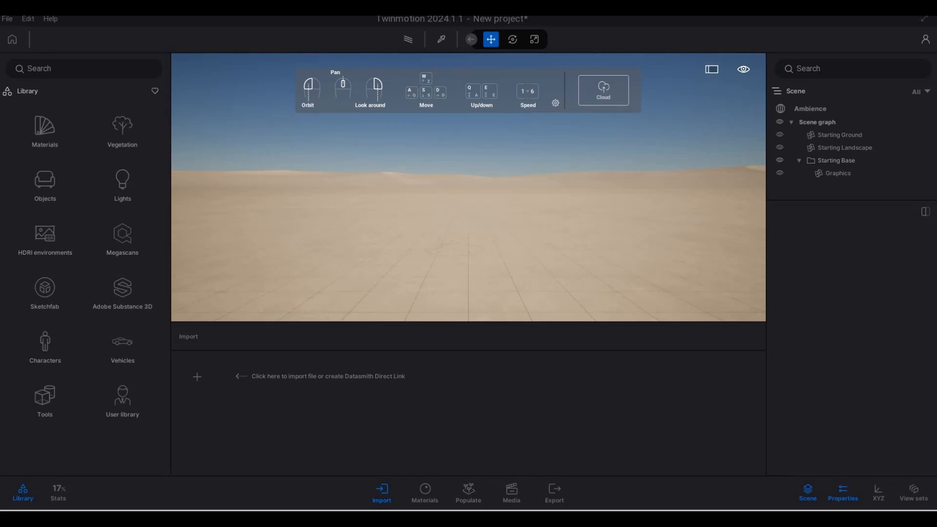
key(ctrl+c)
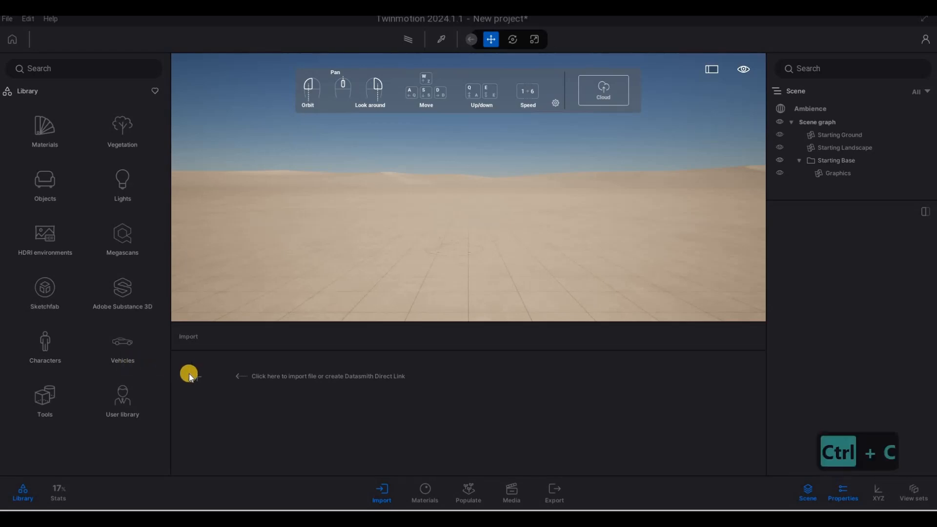
click(196, 376)
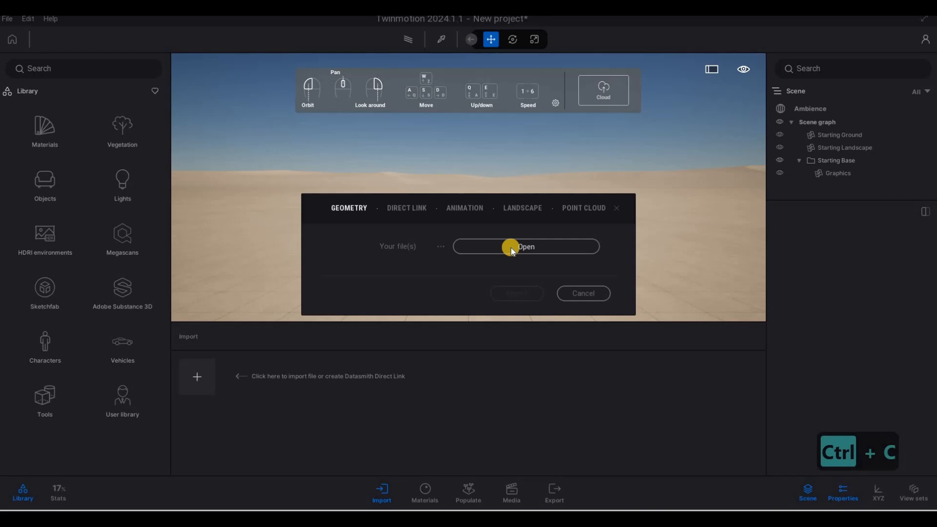
key(F1)
key(F1)
click(511, 248)
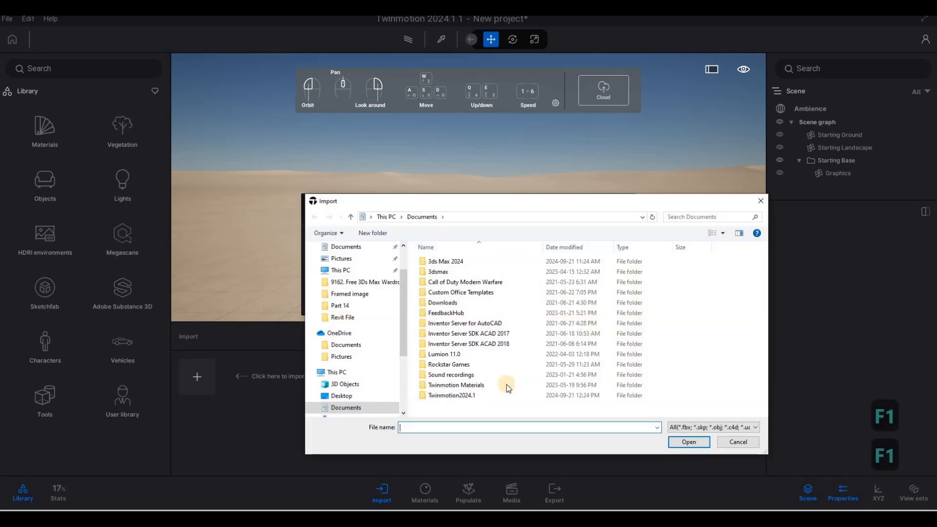
key(ctrl+v)
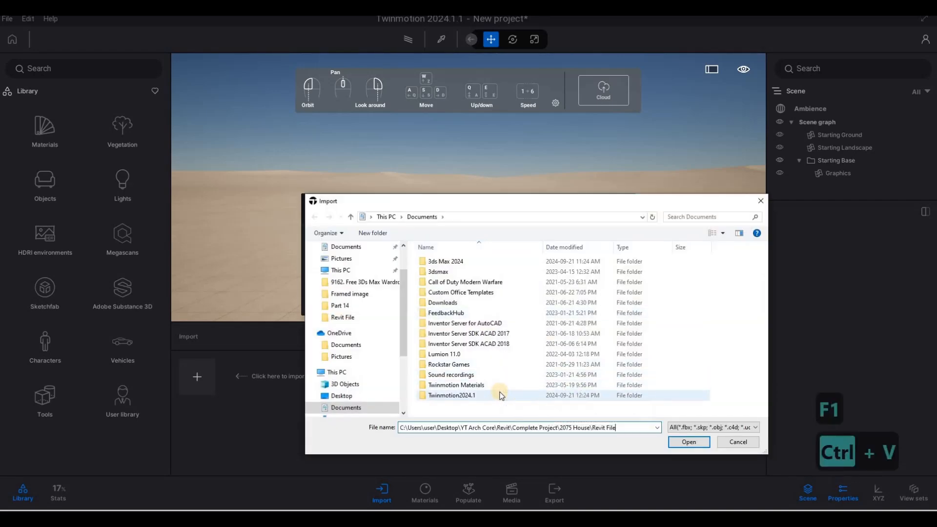
key(Return)
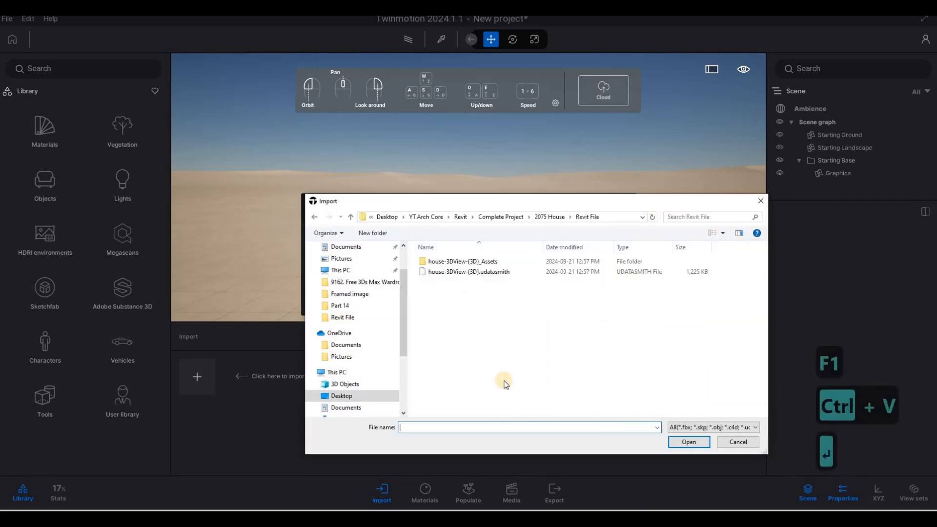
click(485, 273)
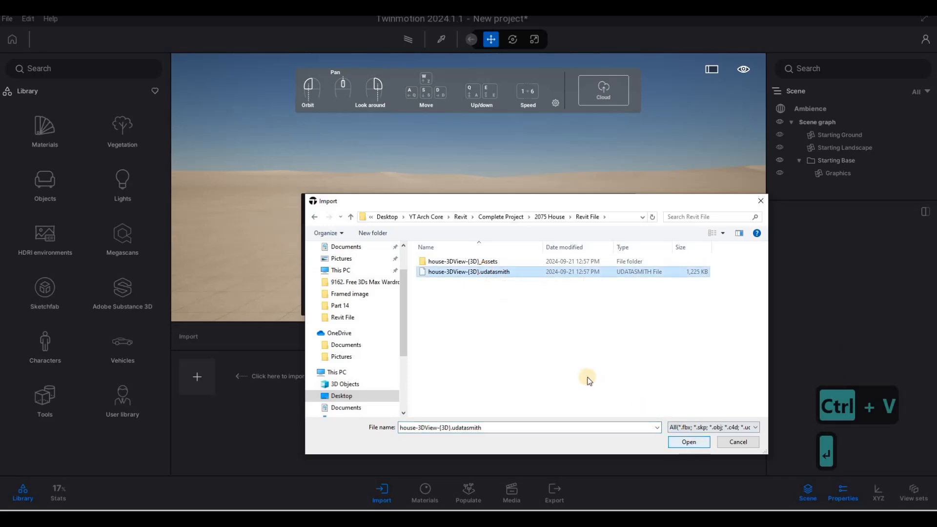
click(526, 318)
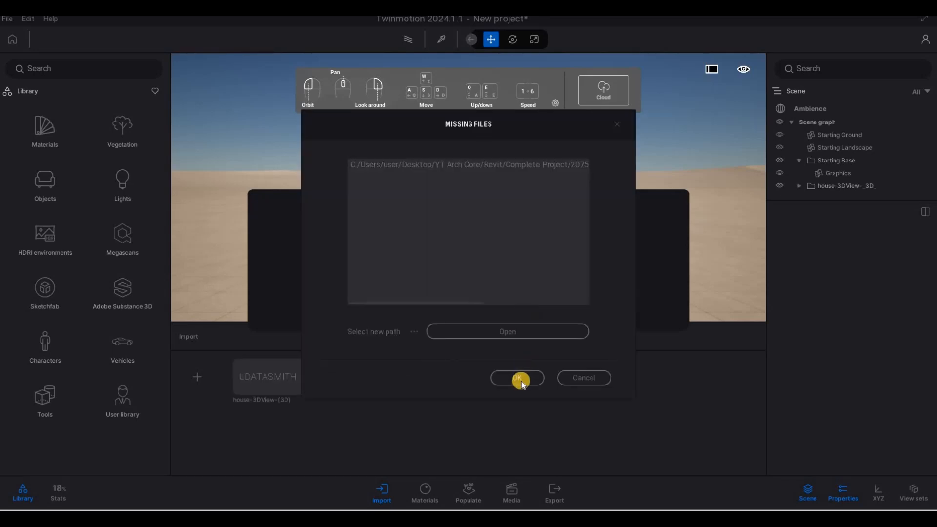
click(519, 377)
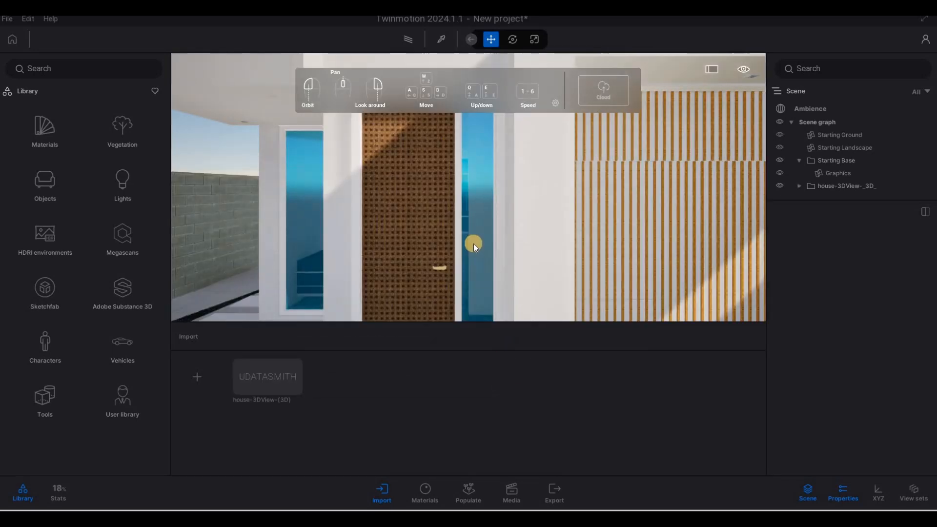
Step: Examine the imported house from the front and follow the street to check how the site meets the ground
drag(473, 244, 521, 248)
key(s)
key(a)
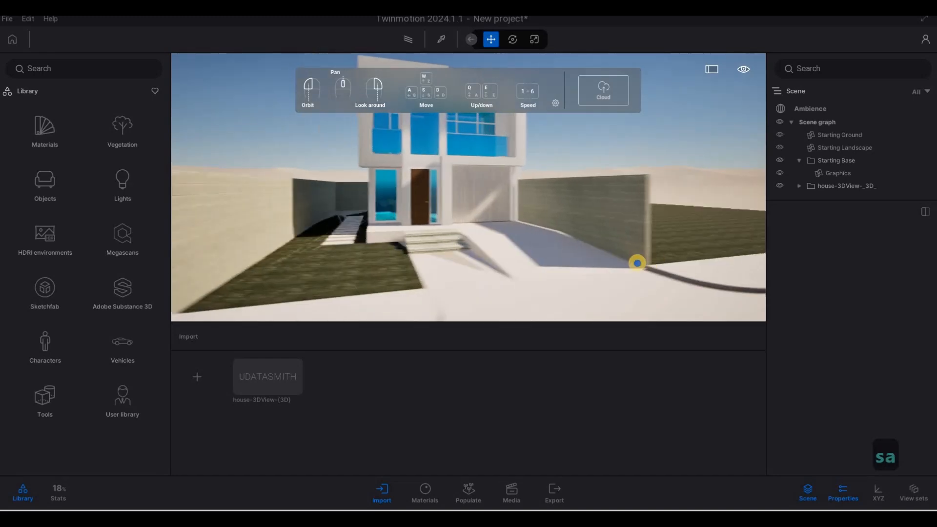
key(s)
key(d)
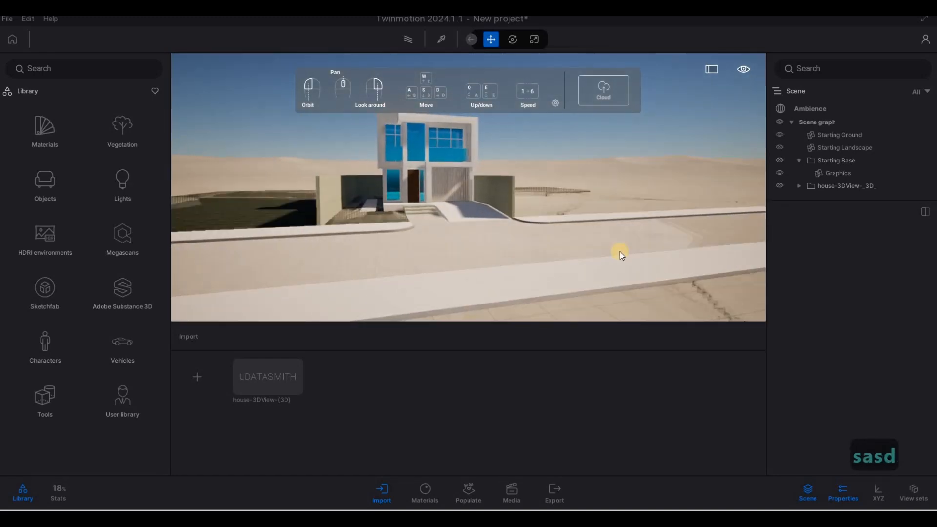
key(d)
key(d)
key(d)
key(d)
key(d)
key(d)
key(d)
key(d)
key(d)
key(d)
key(d)
key(d)
key(d)
key(d)
key(d)
key(d)
key(w)
key(w)
key(w)
key(w)
key(w)
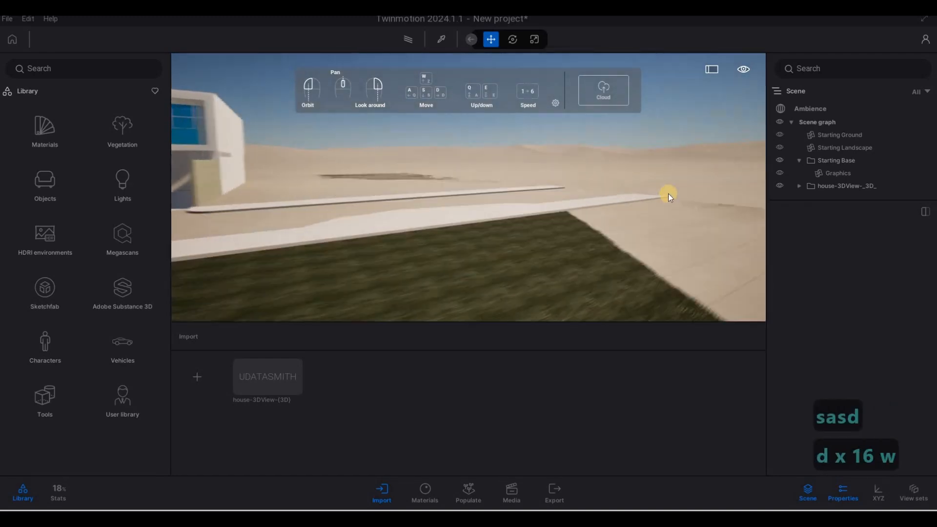
Step: Lower the Starting Ground by about 0.23 m beneath the road and lawns, and deselect it
click(722, 203)
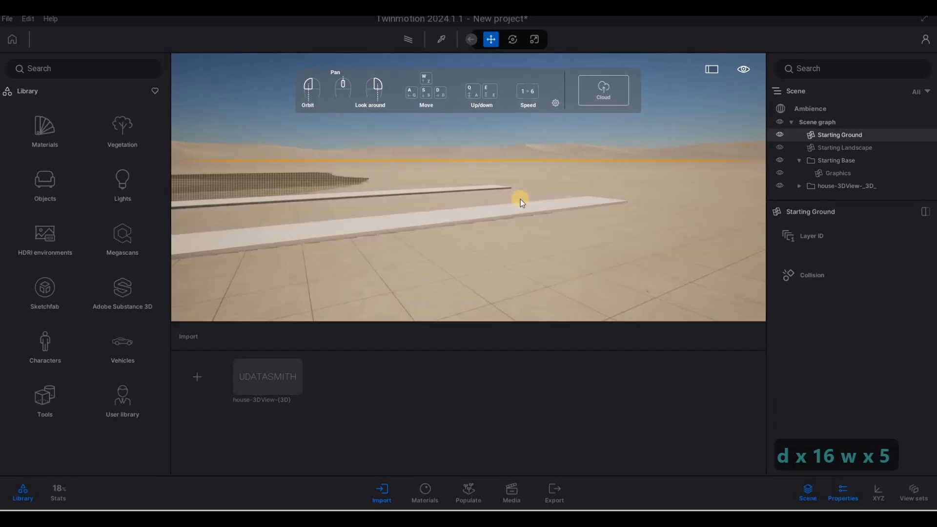
key(a)
key(s)
key(s)
key(s)
key(a)
key(a)
key(a)
key(a)
key(a)
key(a)
key(a)
key(a)
key(a)
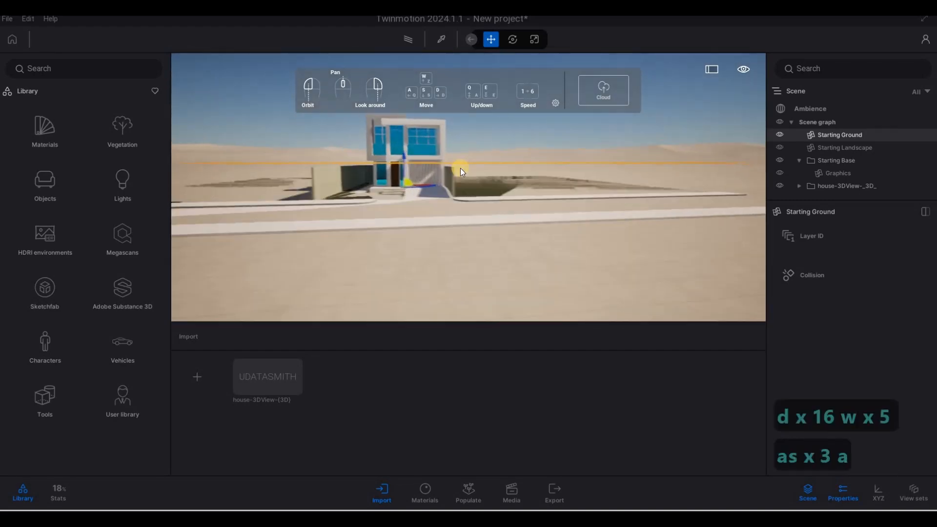
key(w)
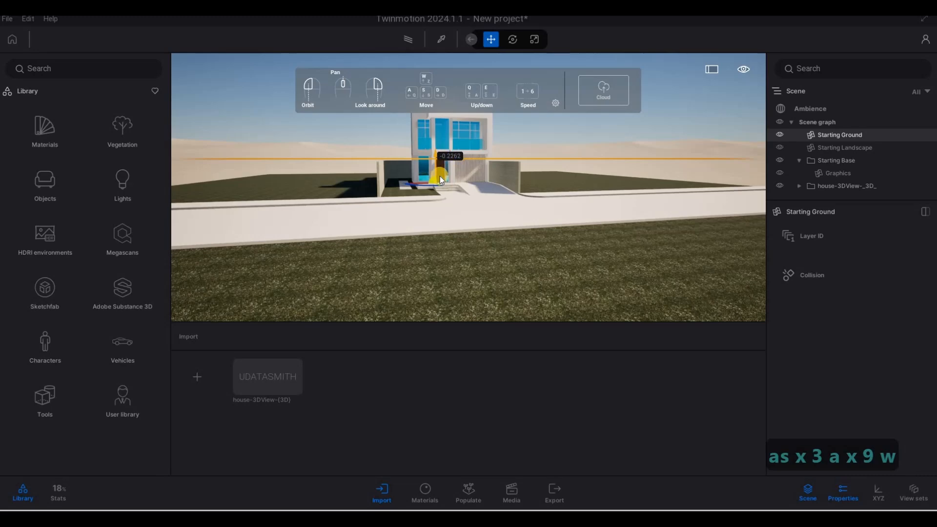
key(F1)
key(a)
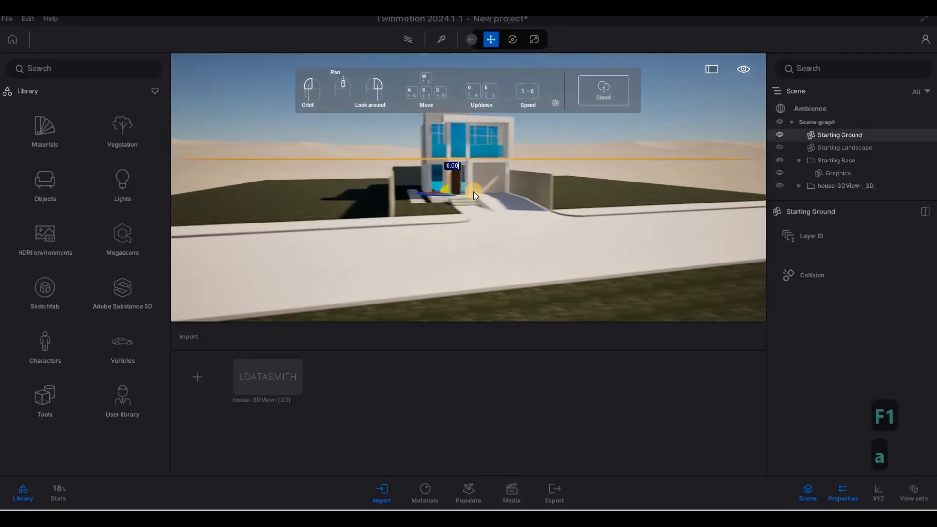
key(w)
key(w)
key(a)
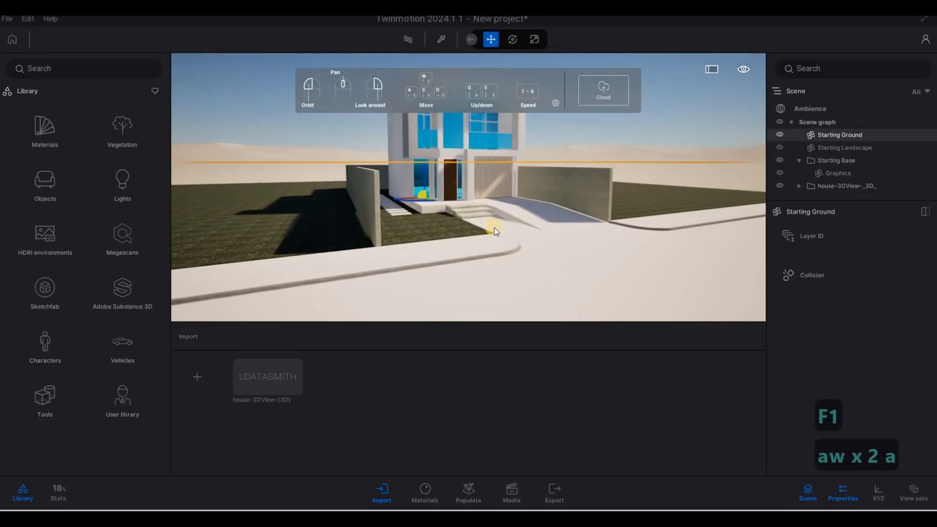
key(Escape)
key(Escape)
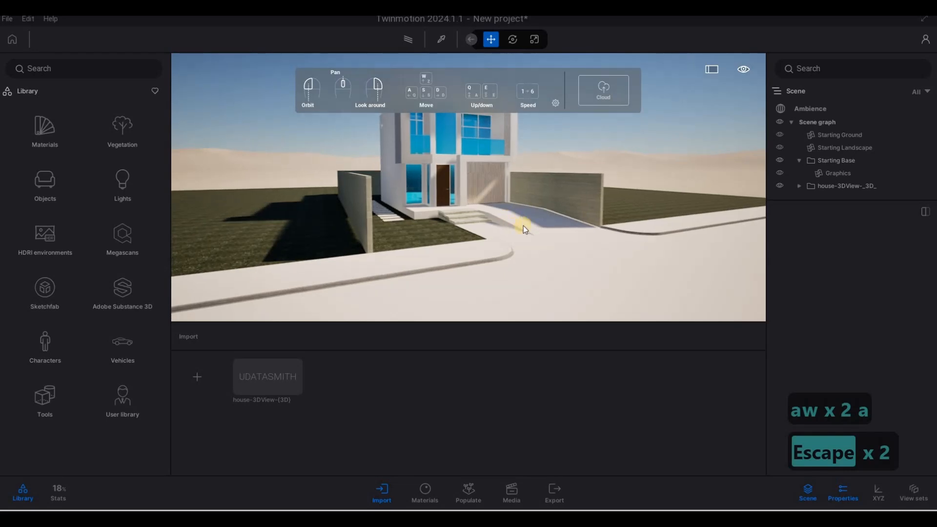
Step: Inspect the road edge, side lawn and house front above the lowered ground, ending on a front view
key(d)
key(w)
key(d)
key(w)
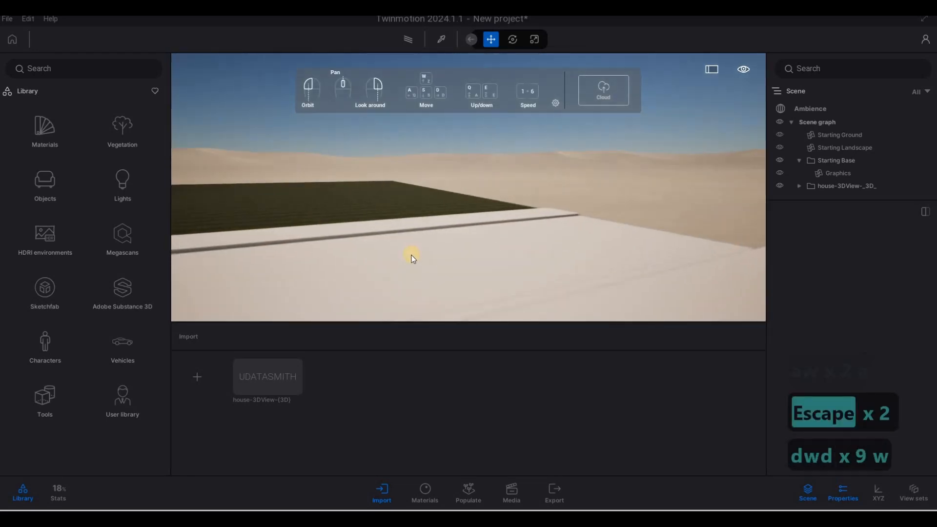
key(a)
key(s)
key(s)
key(s)
key(s)
key(s)
key(s)
key(s)
key(s)
key(s)
key(s)
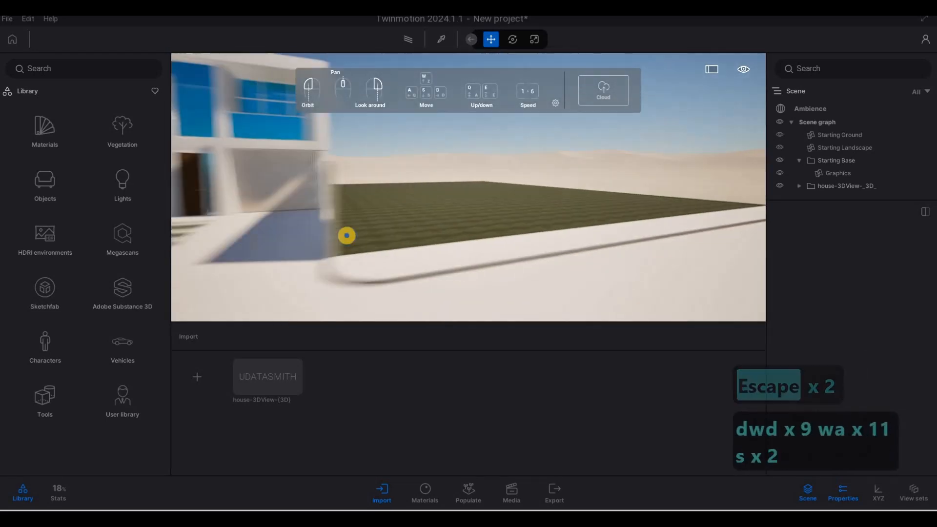
key(w)
key(q)
key(w)
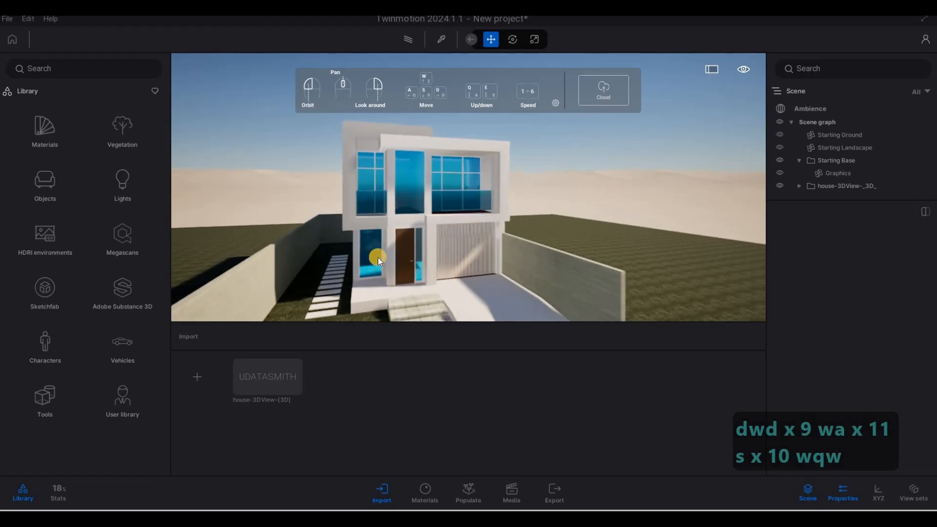
key(s)
key(e)
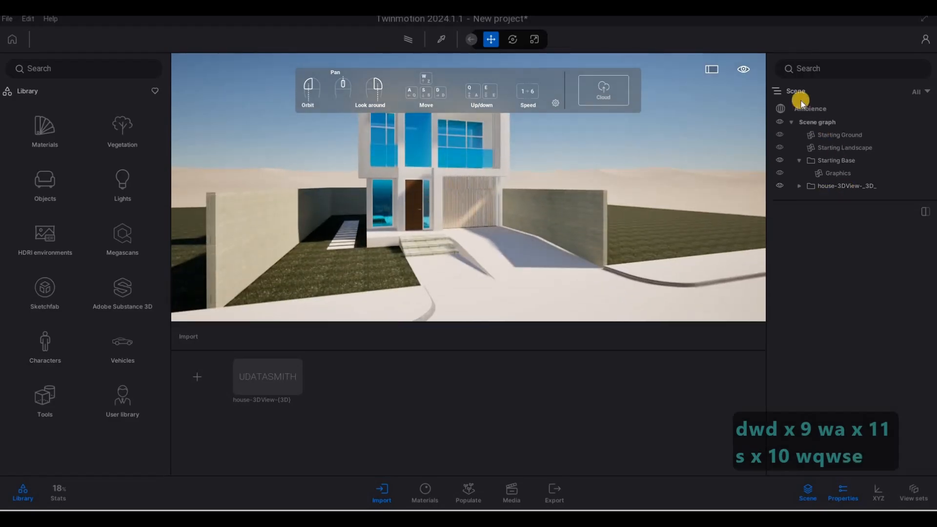
Step: Enable Parallelism in the Ambience camera's lens details and check the front view of the house
click(806, 109)
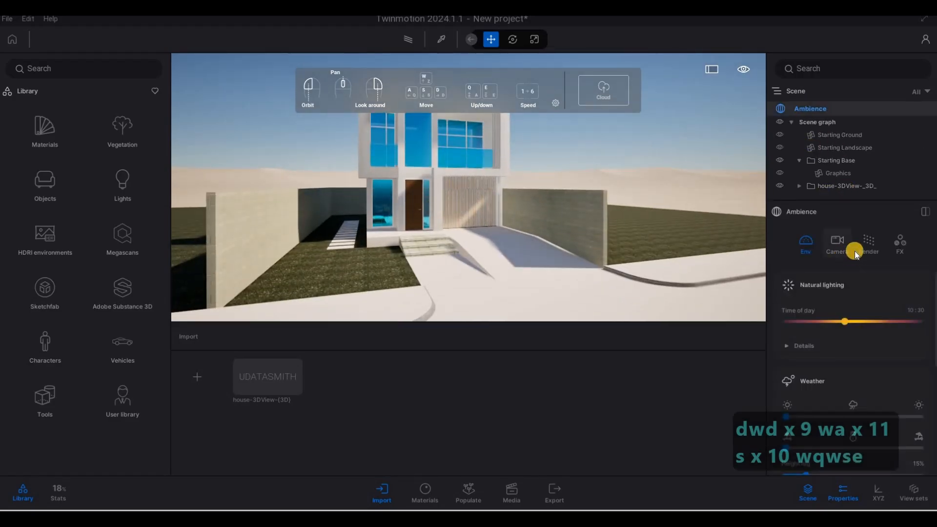
click(837, 244)
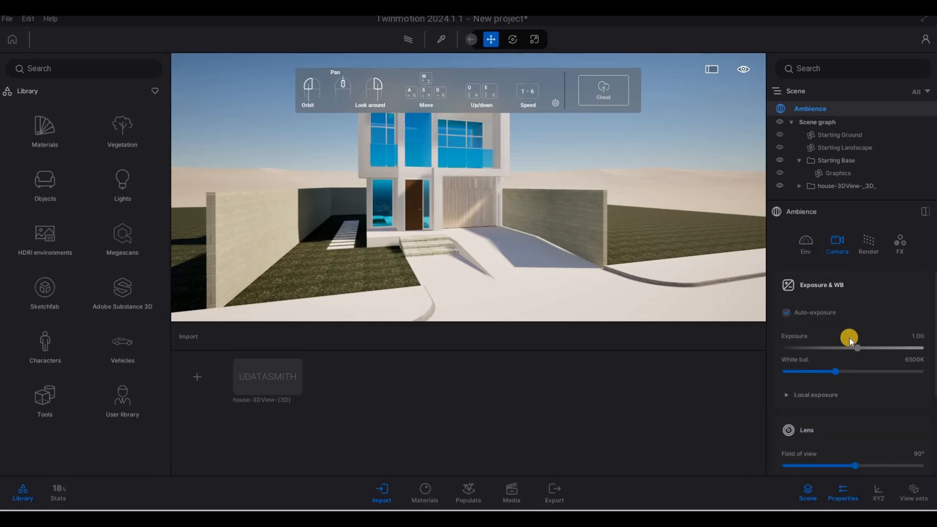
scroll(844, 348, down, 1)
scroll(839, 358, down, 3)
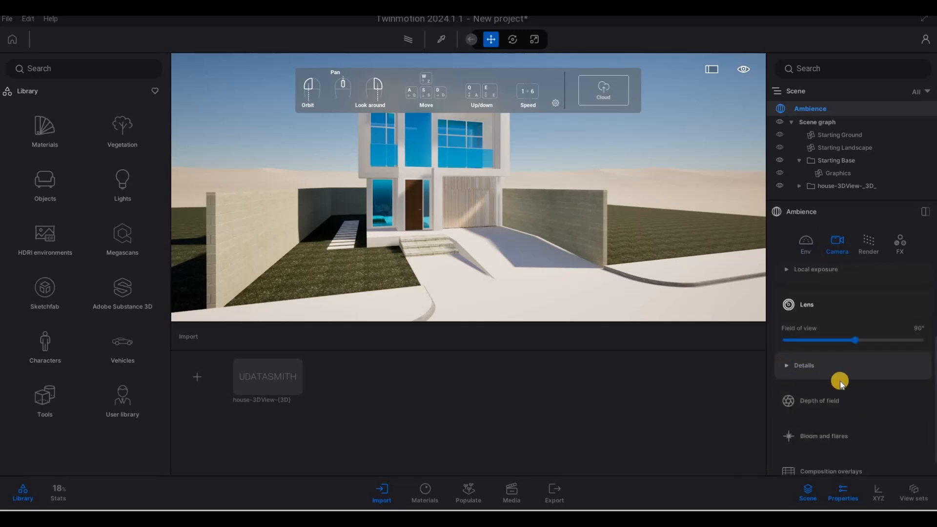
click(832, 374)
scroll(831, 383, down, 3)
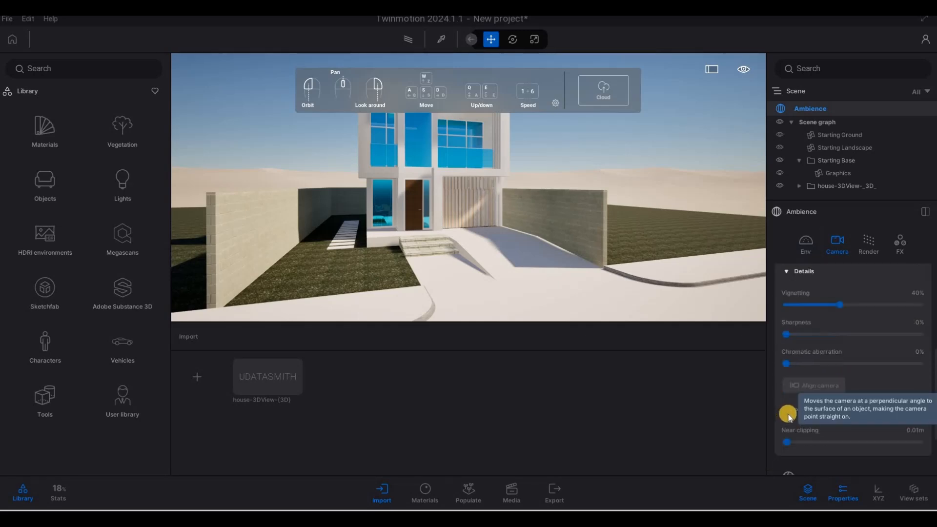
click(786, 413)
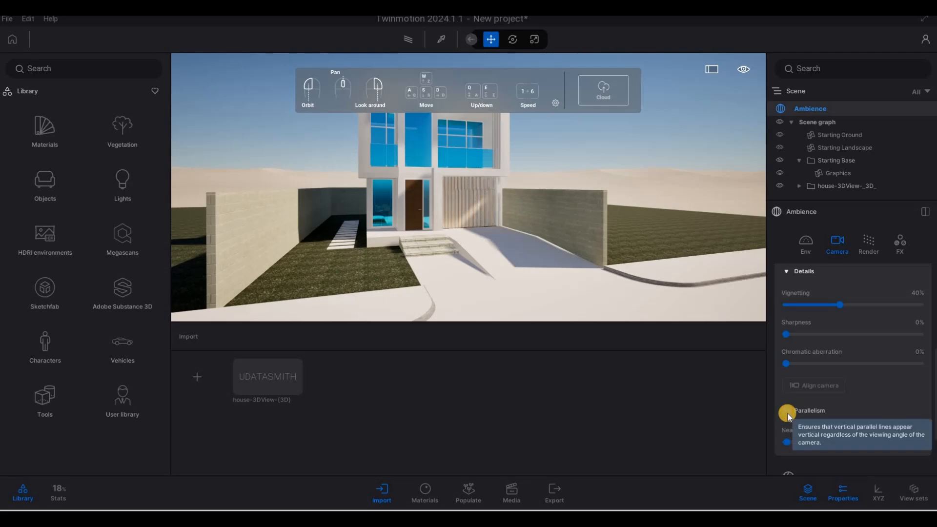
scroll(828, 406, down, 2)
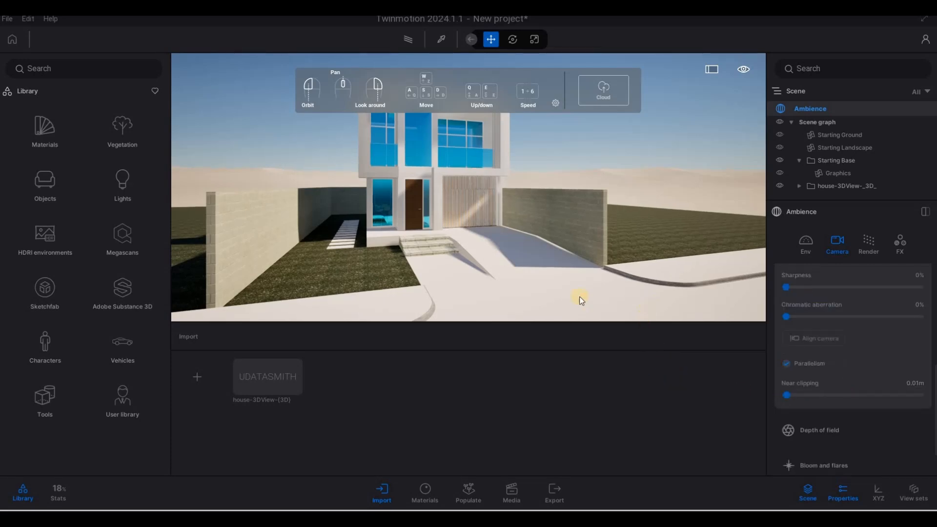
scroll(529, 214, up, 3)
right_drag(534, 216, 554, 217)
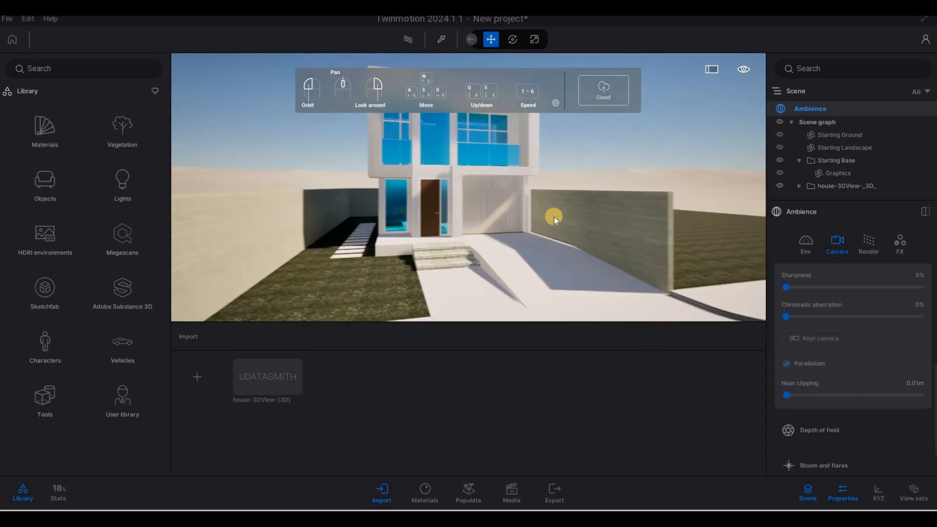
Step: Enable the HDRI environment in the Ambience environment settings and set it to Backdrop HDRI
key(s)
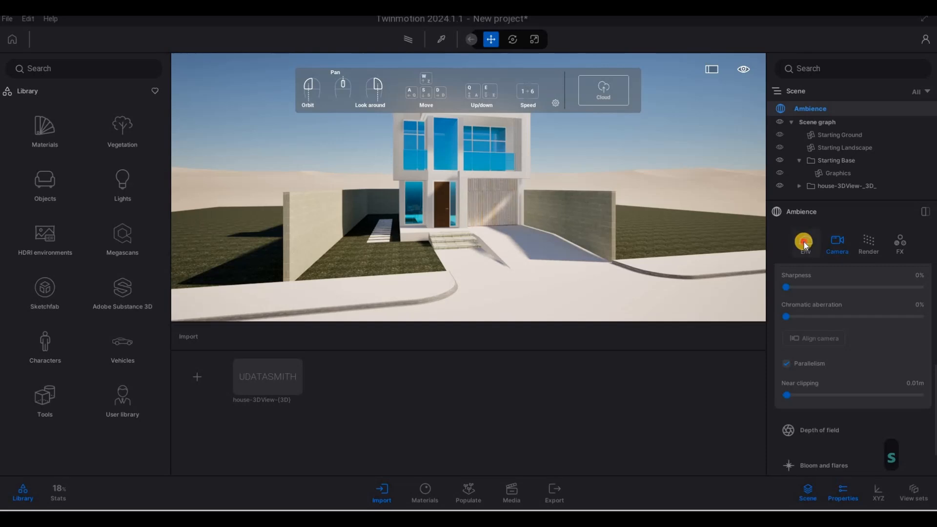
click(813, 266)
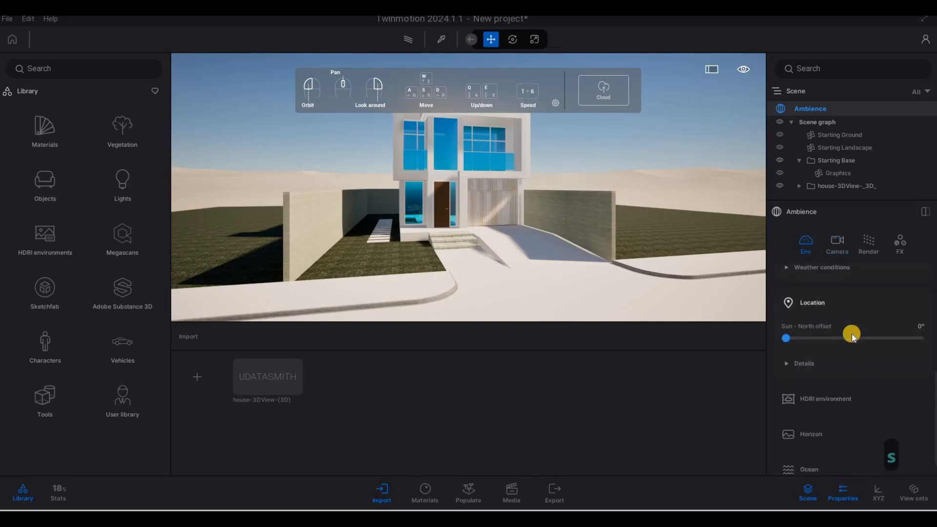
scroll(816, 385, down, 2)
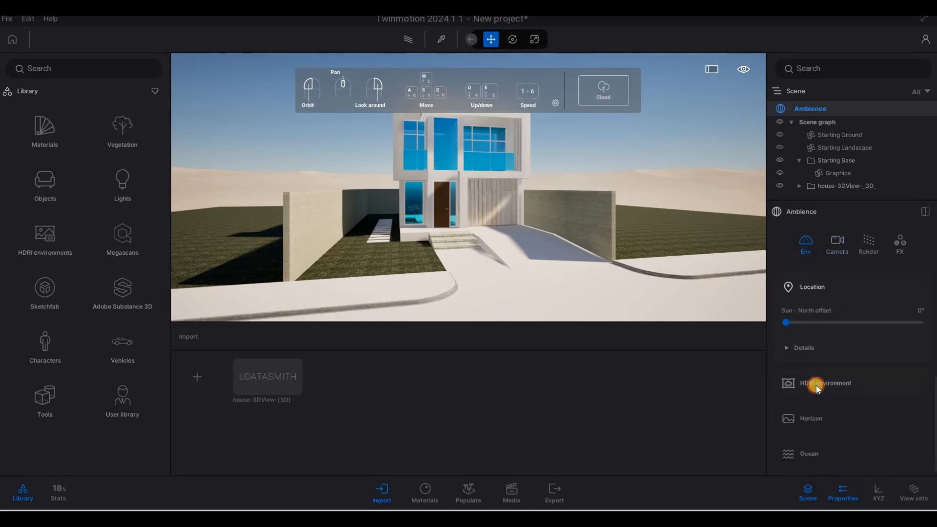
click(815, 389)
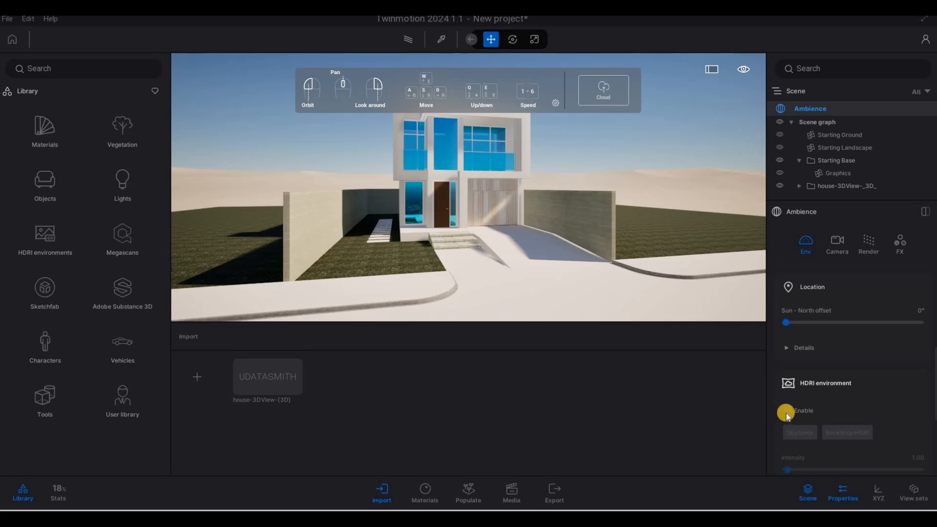
click(786, 414)
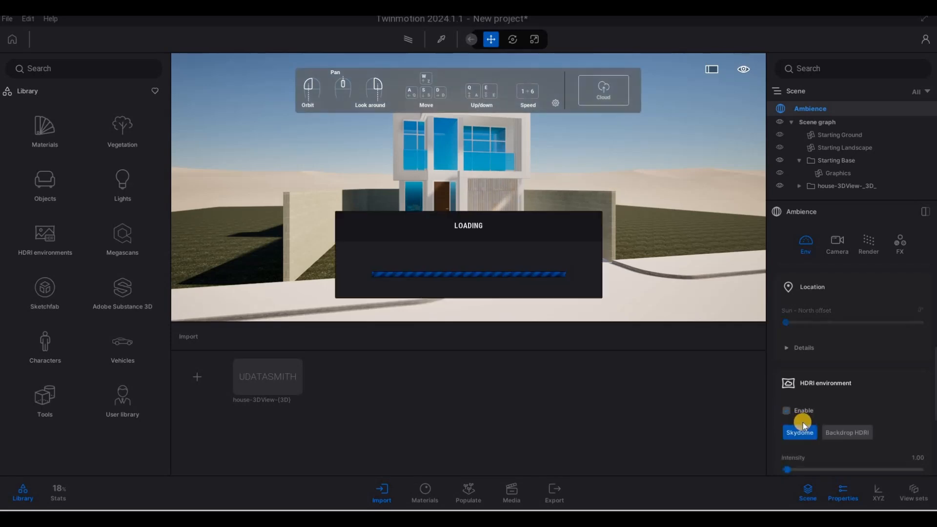
click(837, 432)
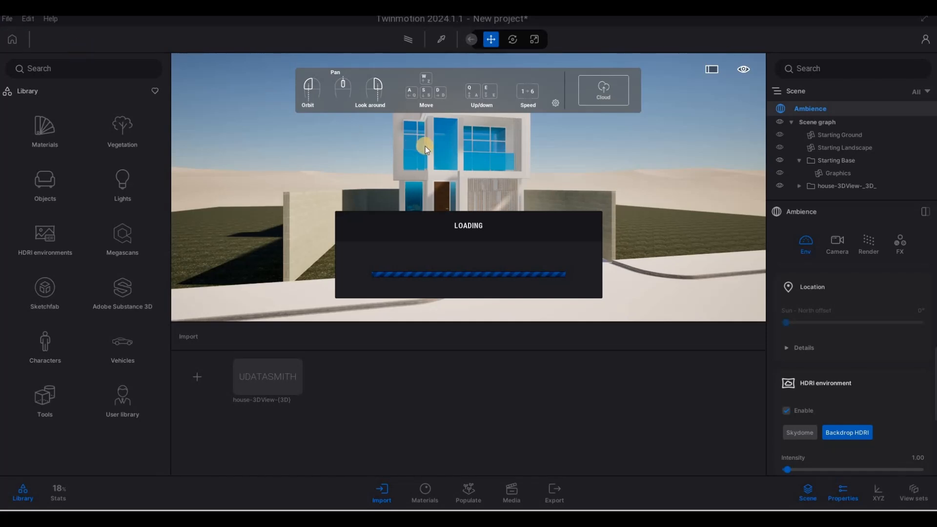
Step: Start saving the project as a new file in the Thumbnail folder of the 2075 House project
click(7, 19)
click(14, 22)
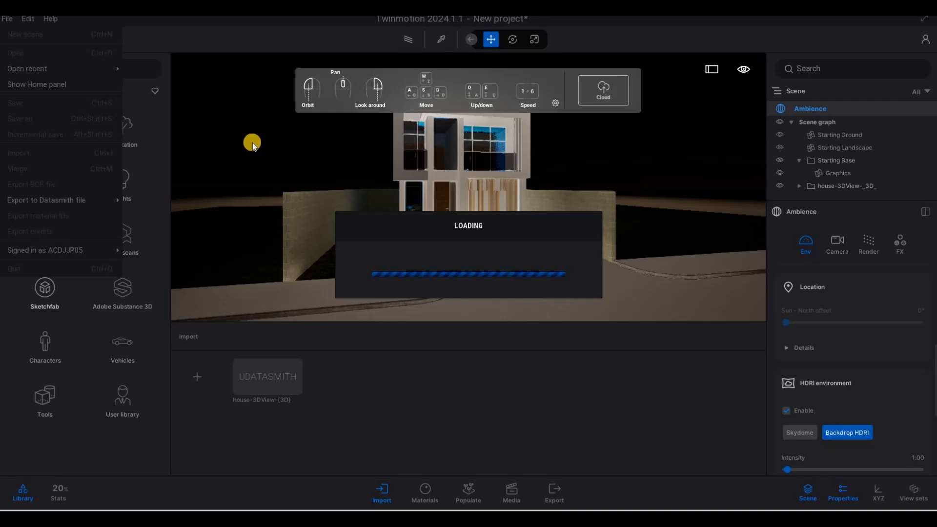
key(F1)
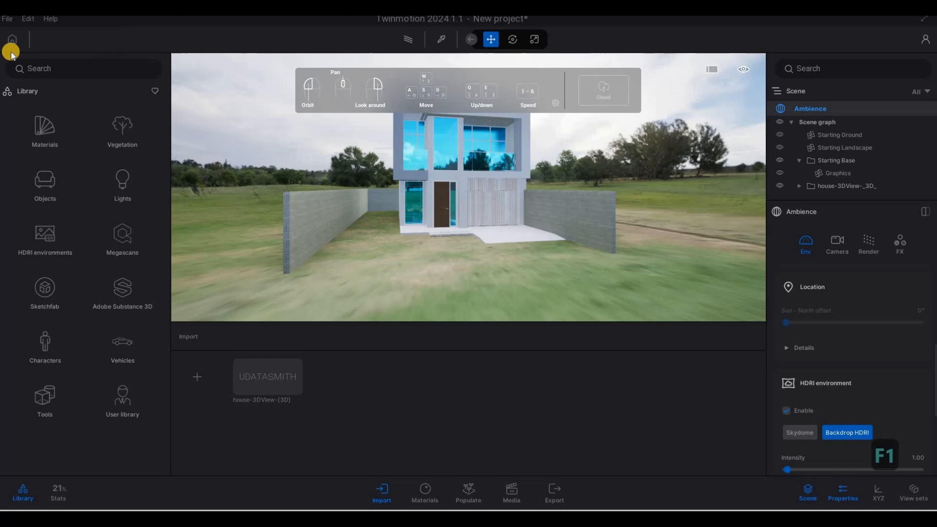
click(10, 20)
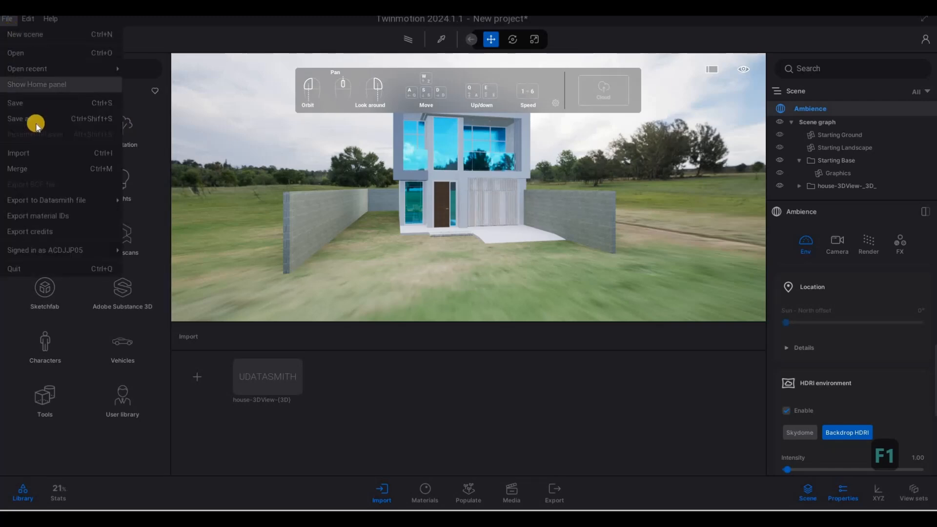
click(37, 122)
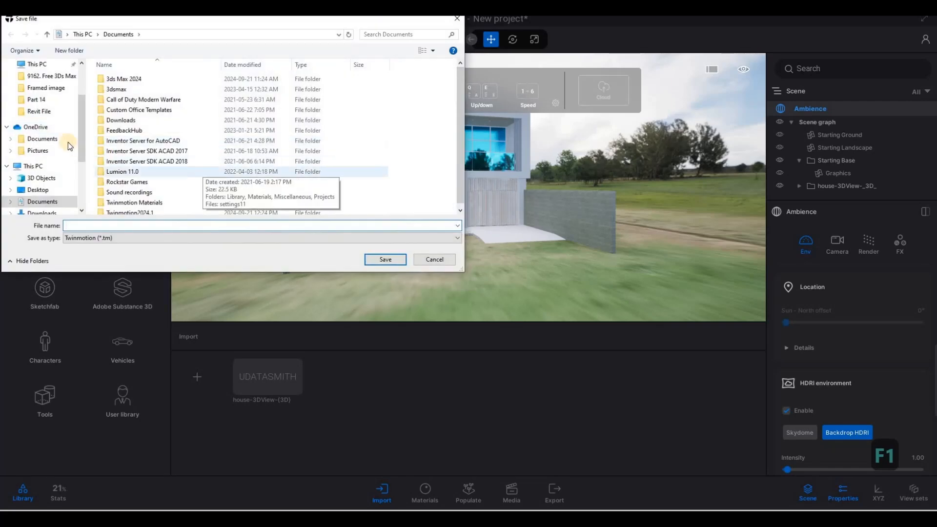
click(38, 99)
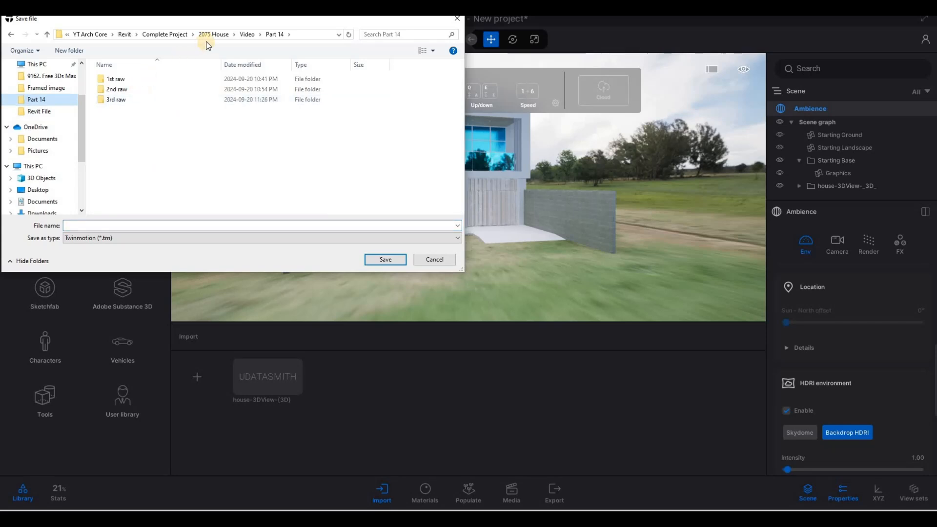
click(213, 34)
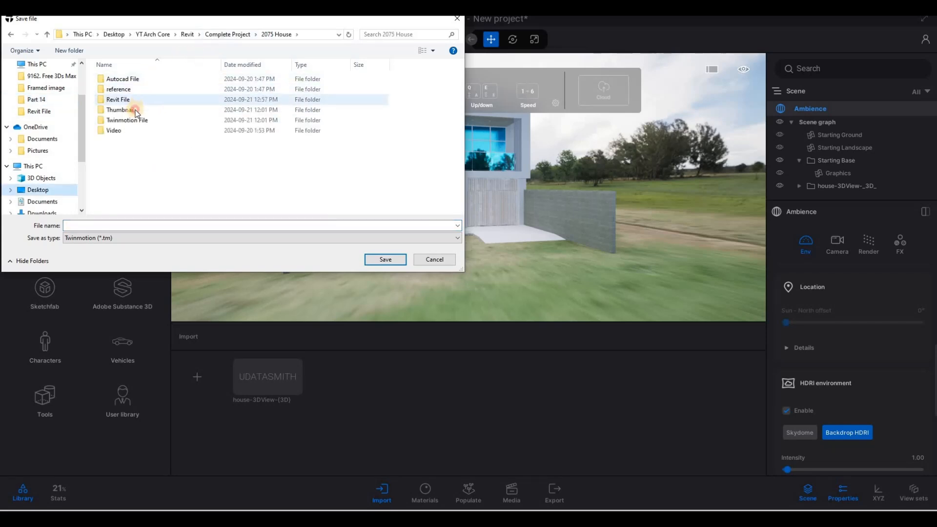
double_click(135, 110)
click(101, 225)
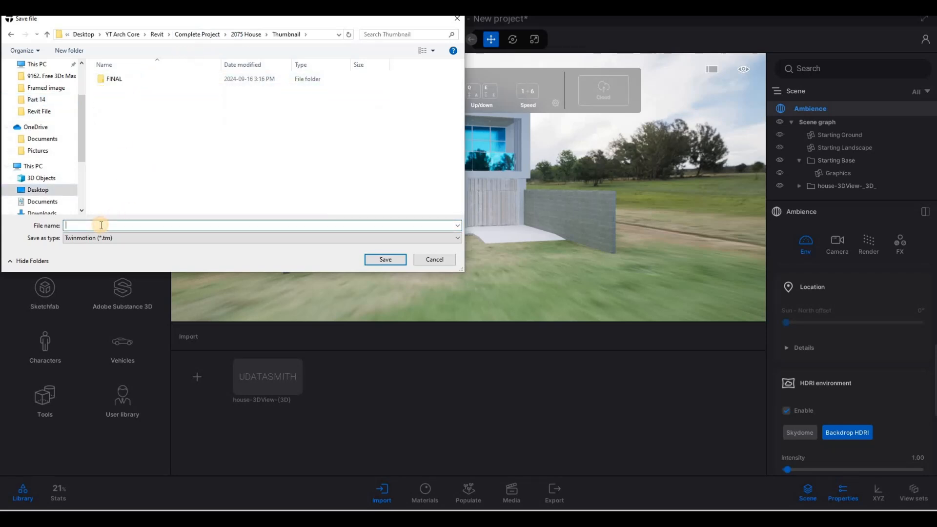
Step: Name the Twinmotion file FE HOUSE and save it
text(HOUIS)
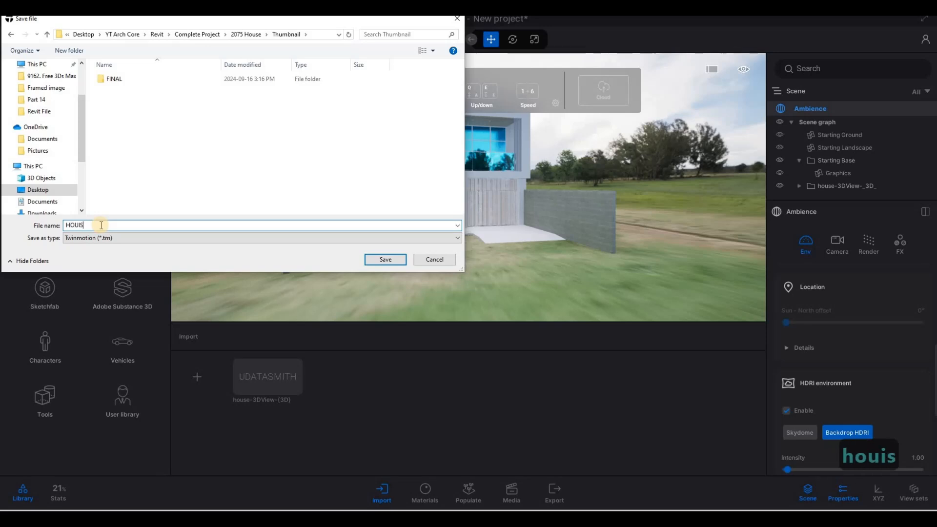
key(BackSpace)
key(BackSpace)
text(SE)
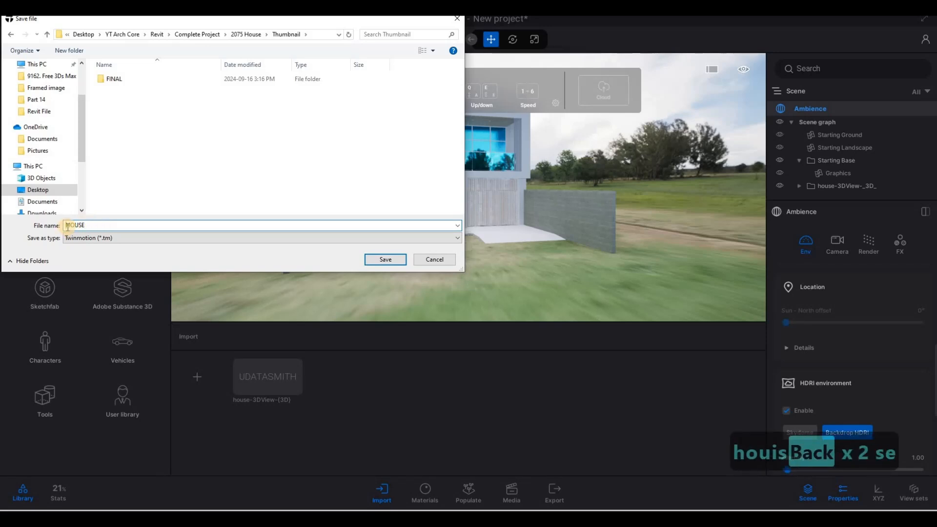
click(67, 225)
text(FE)
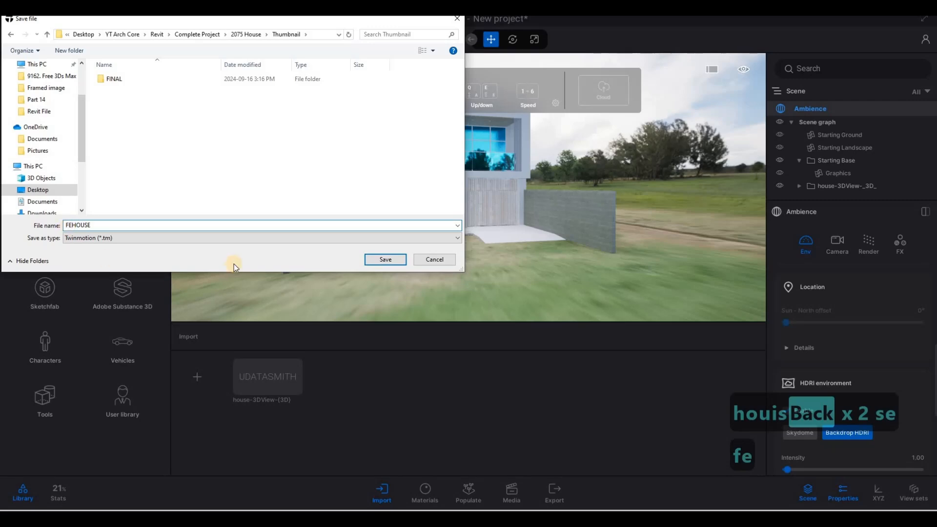
click(383, 260)
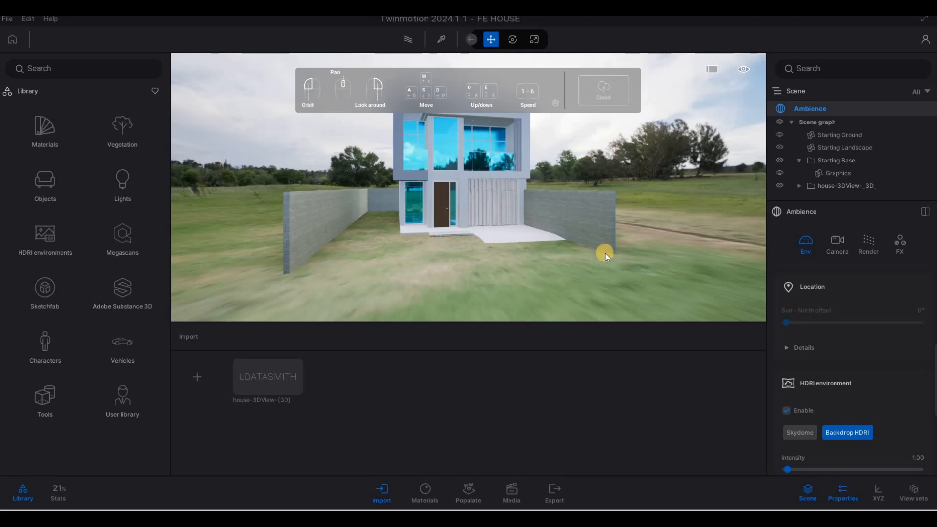
Step: Find the outdoor HDRI environments in the library and start downloading Sunset Fairway and Stone Pines
right_drag(604, 252, 588, 252)
key(s)
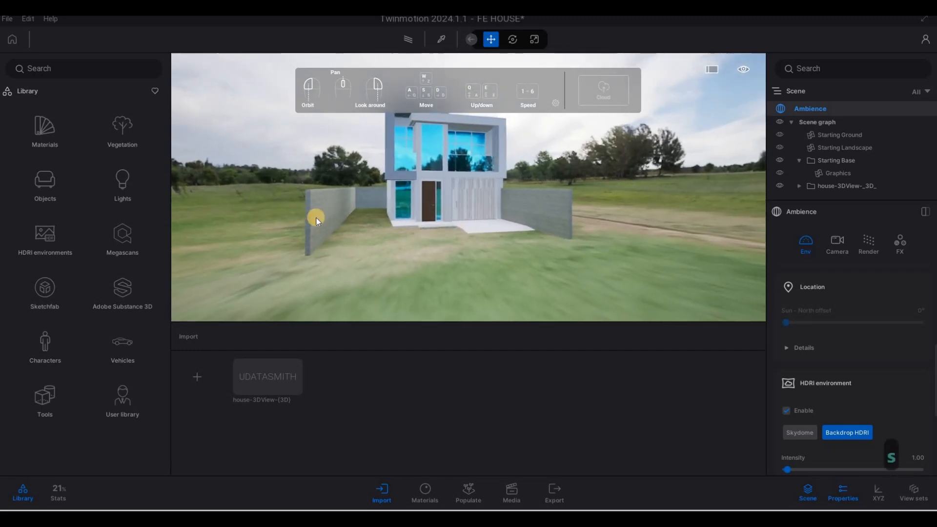
click(54, 239)
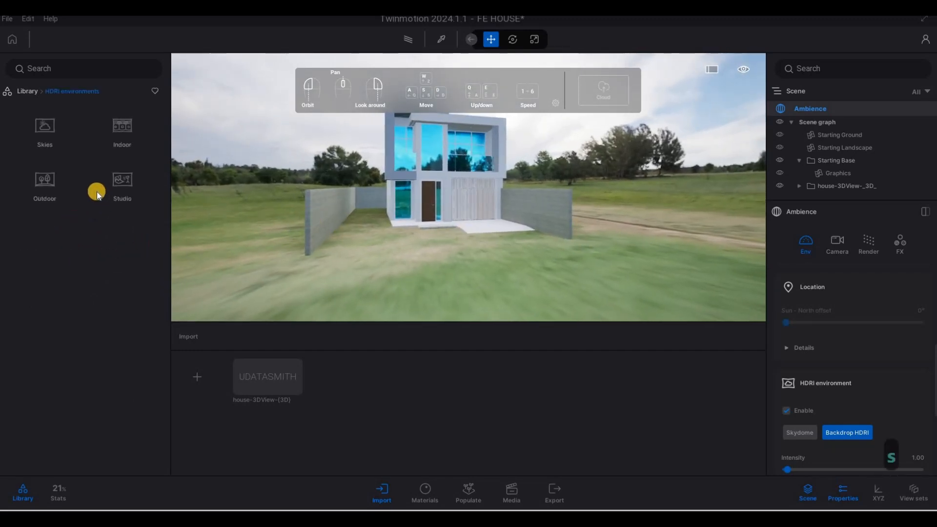
click(44, 180)
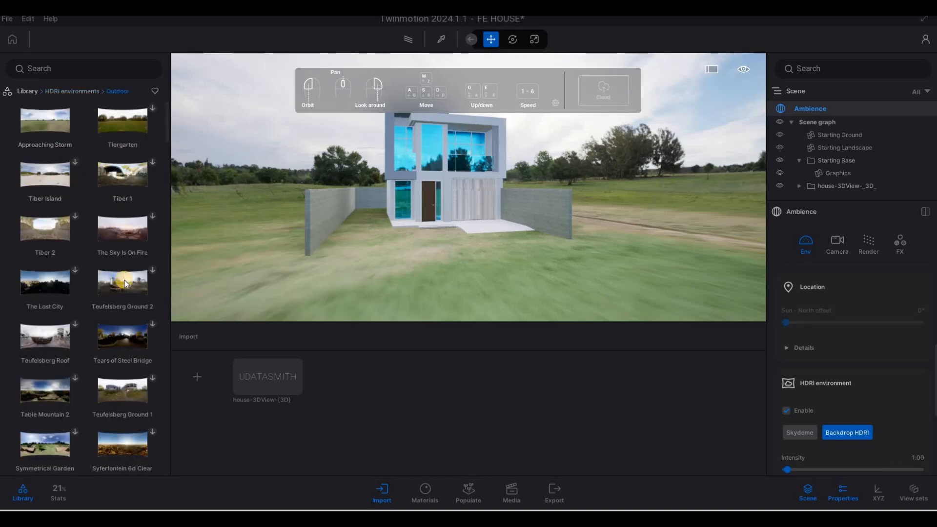
scroll(139, 303, down, 1)
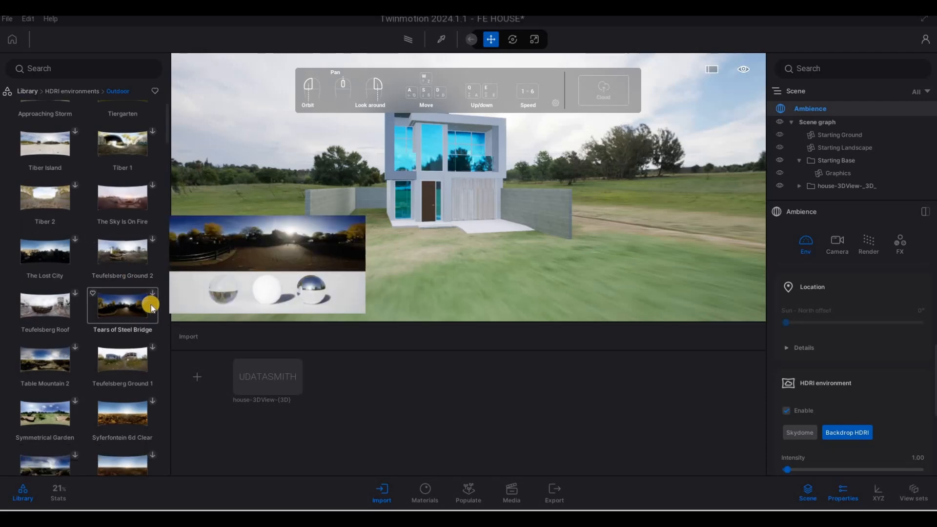
scroll(126, 312, down, 2)
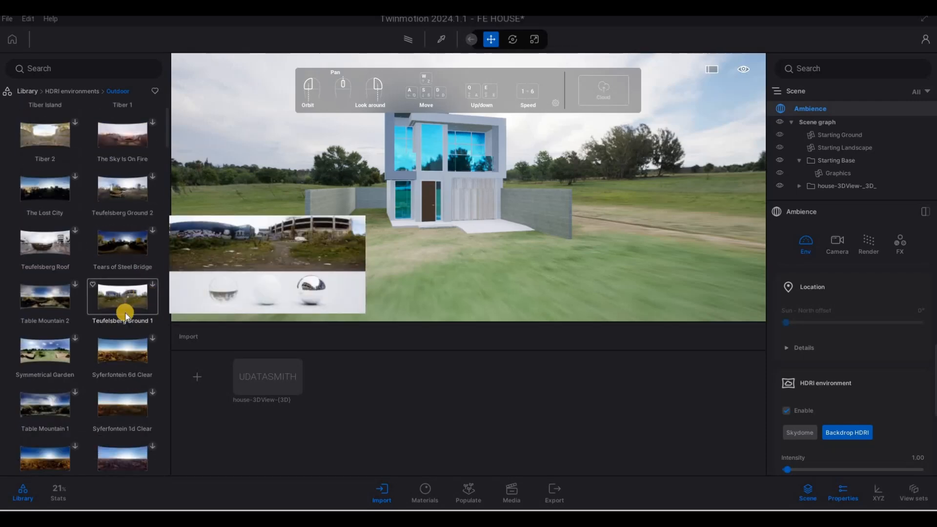
scroll(126, 319, down, 4)
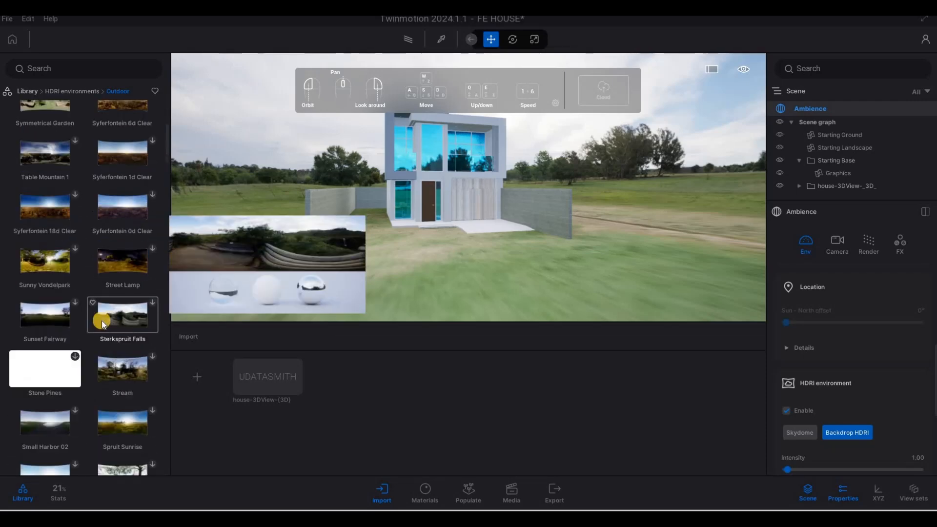
click(75, 303)
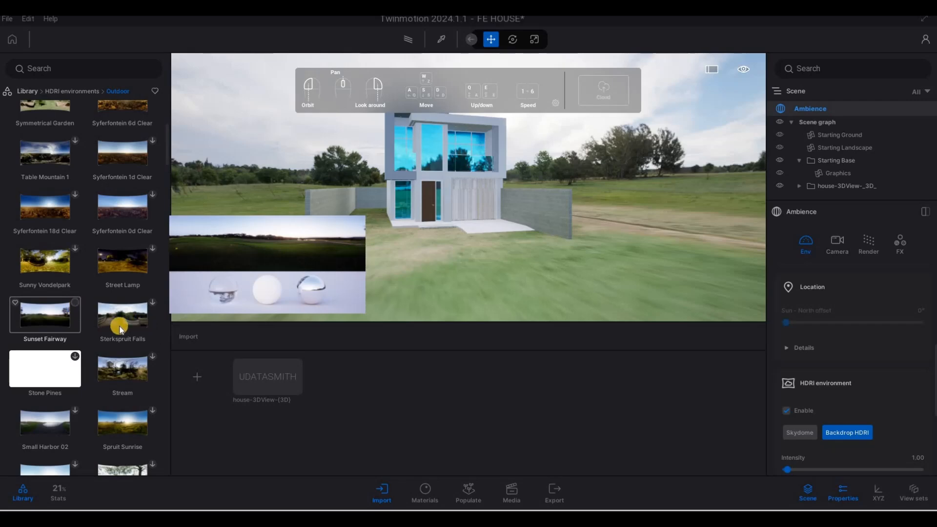
click(76, 357)
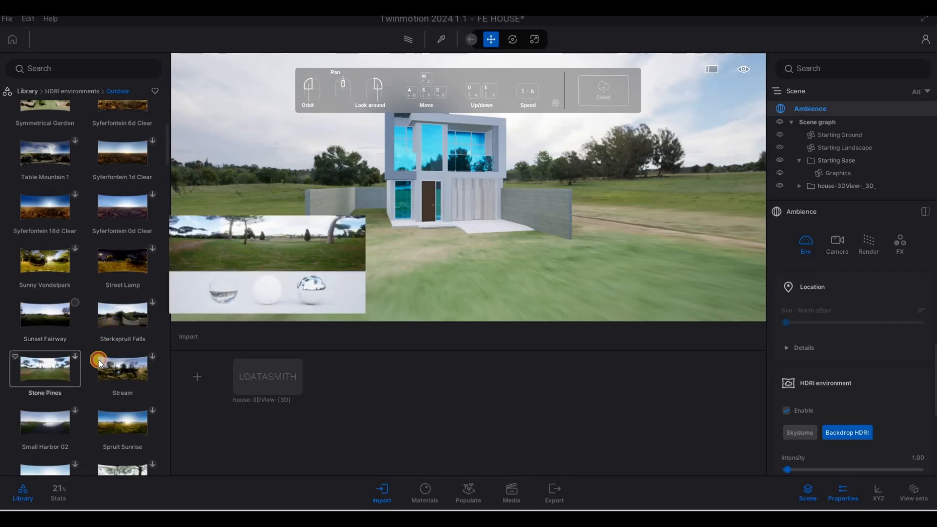
scroll(78, 273, down, 1)
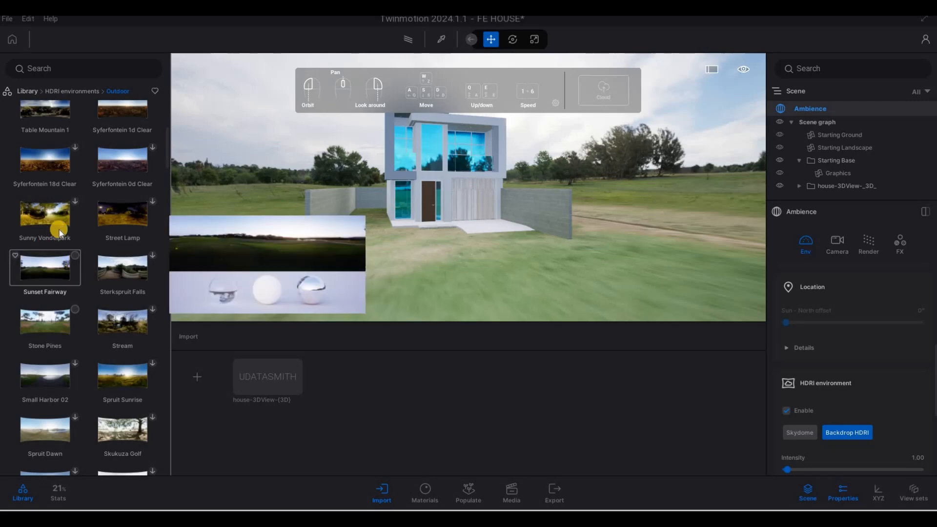
click(6, 19)
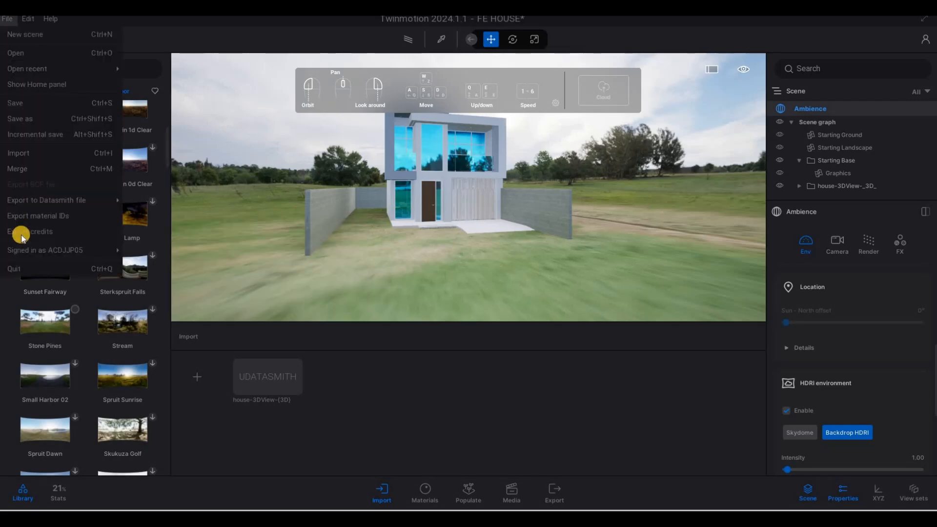
mouse_move(33, 252)
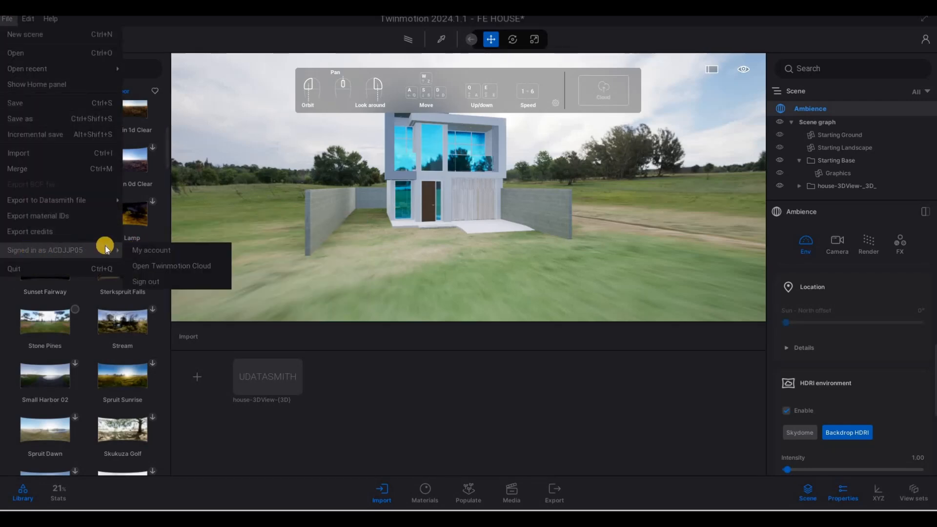
click(189, 33)
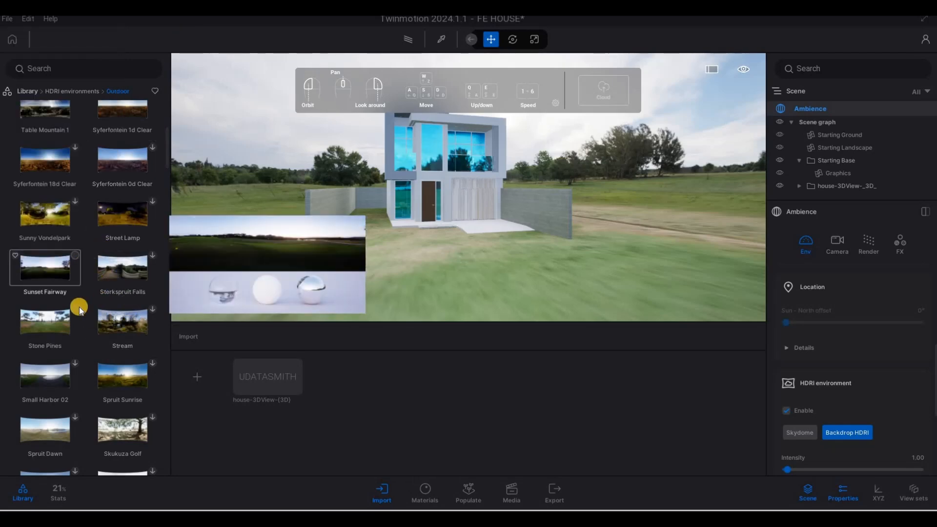
Step: Start downloading the Tiergarten outdoor HDRI environment from the library
scroll(84, 324, down, 1)
scroll(122, 361, up, 5)
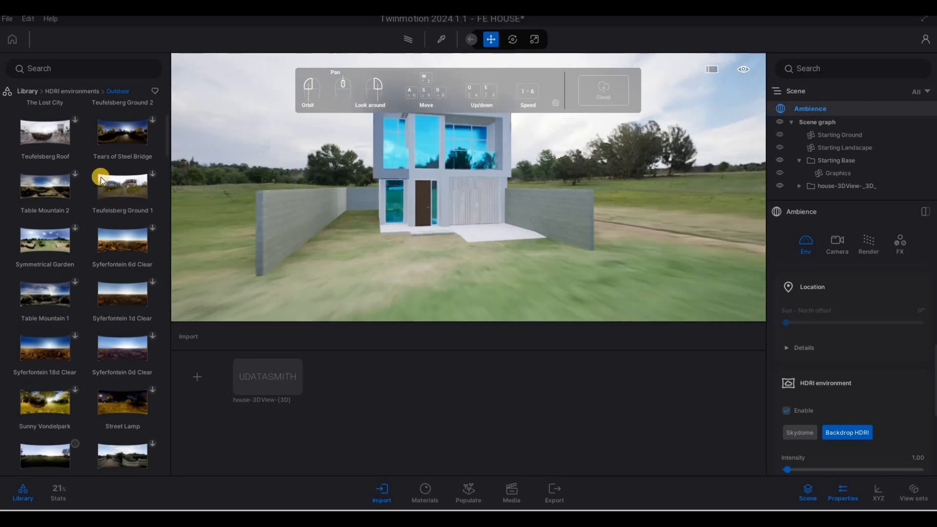
scroll(95, 188, up, 3)
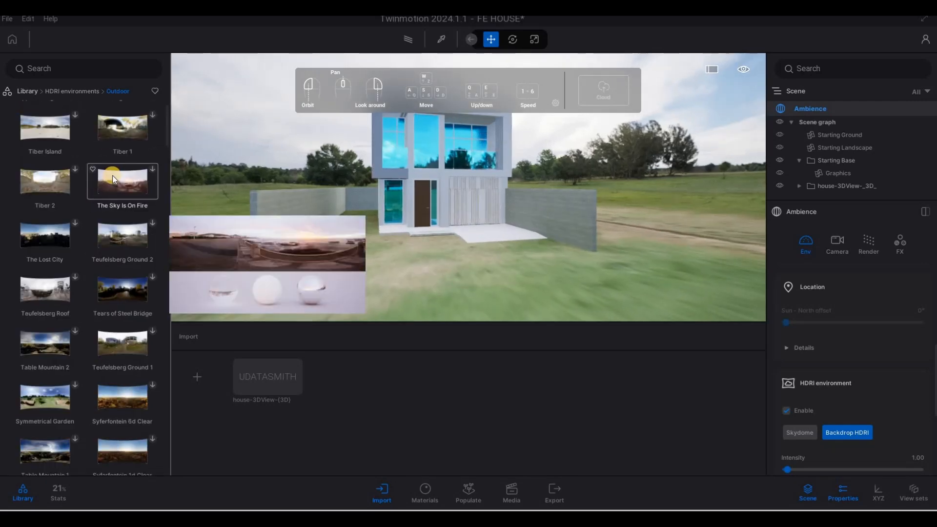
scroll(113, 175, up, 3)
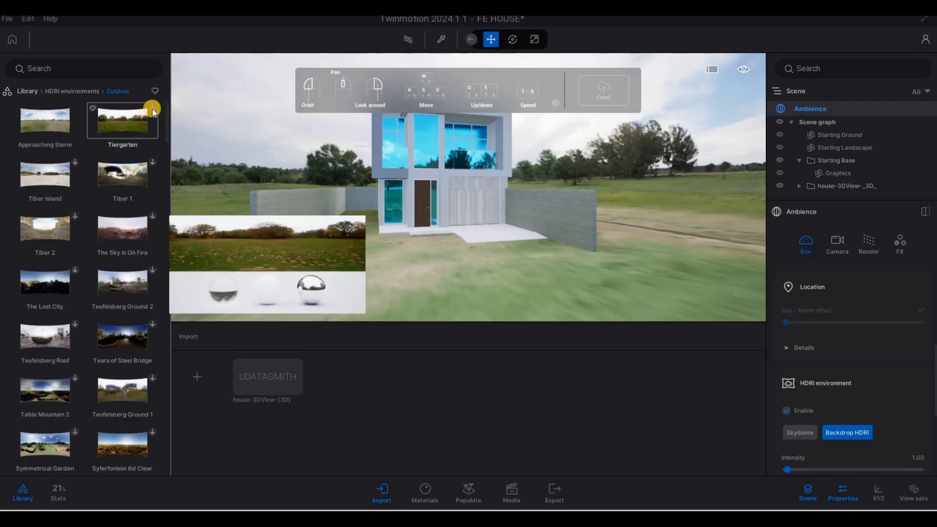
click(104, 122)
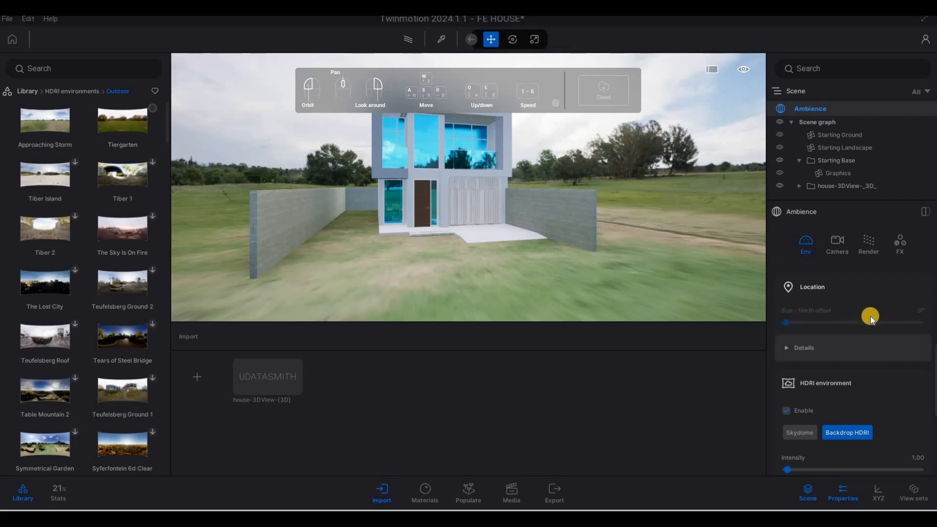
Step: Expand the details of the Approaching Storm HDRI environment and set its height offset to -0.7 m
scroll(859, 330, down, 2)
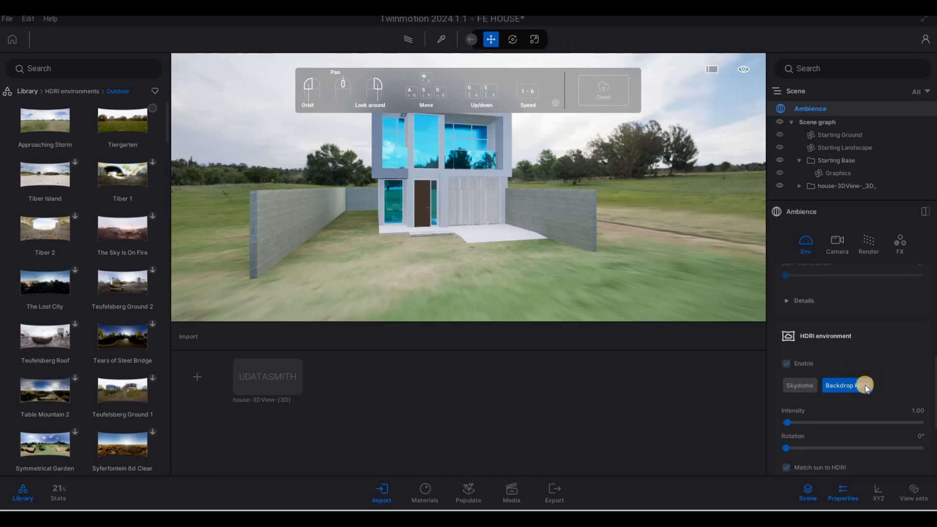
scroll(851, 395, down, 4)
scroll(788, 403, down, 3)
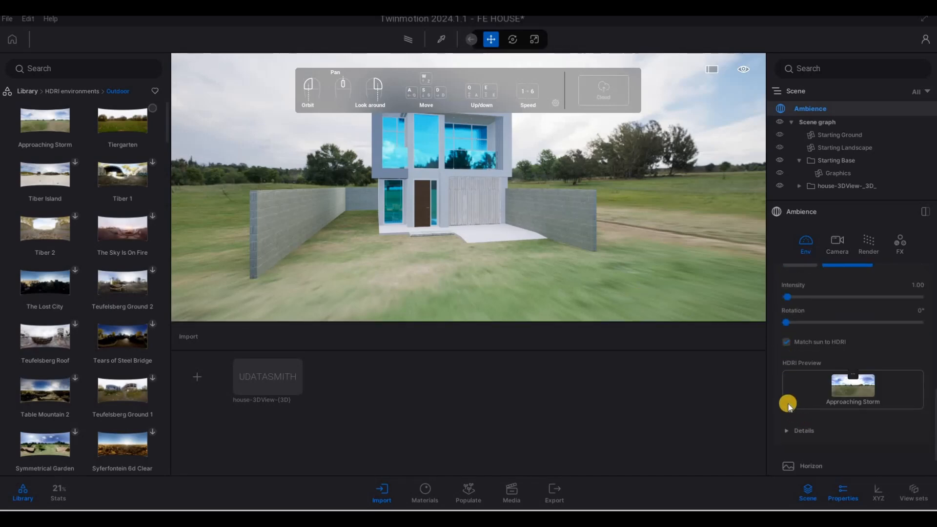
click(847, 401)
scroll(857, 419, down, 4)
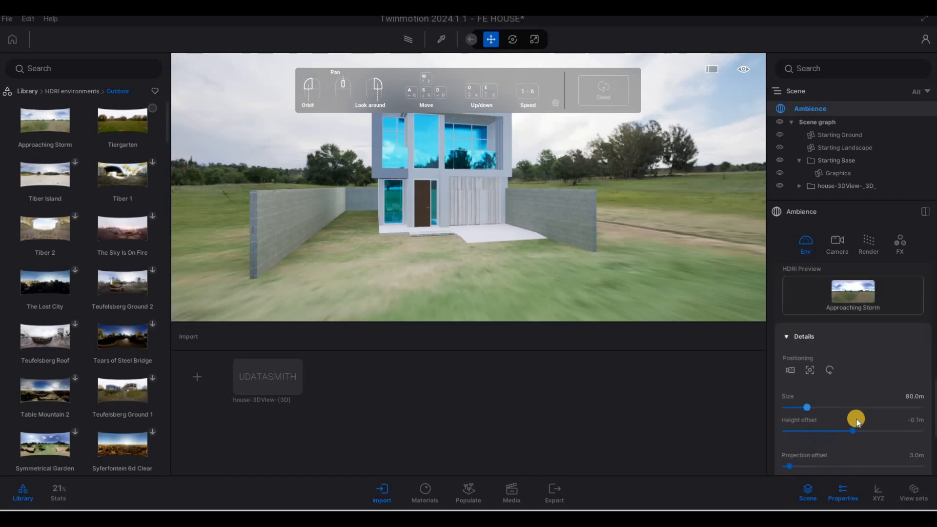
drag(848, 415, 847, 415)
Step: Set the HDRI environment's size to 69.3 m while viewing the house from the street
key(s)
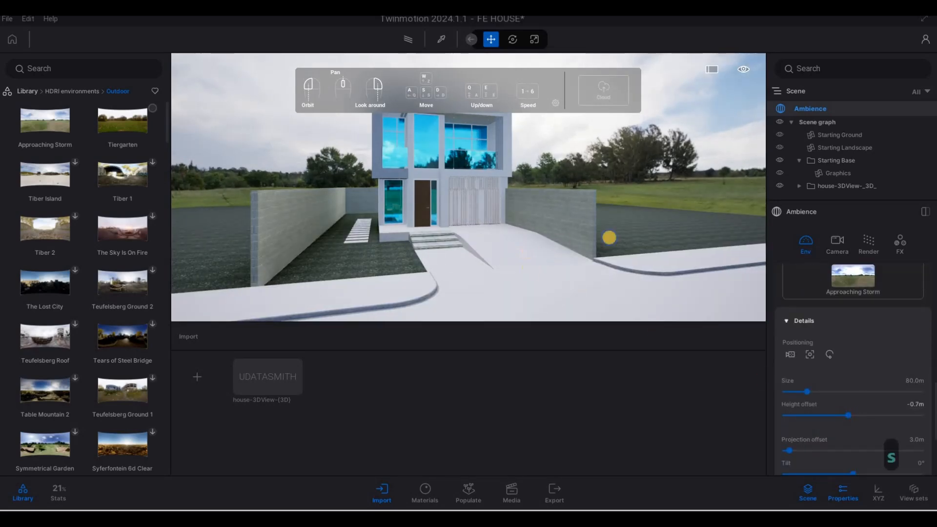
key(d)
key(a)
key(w)
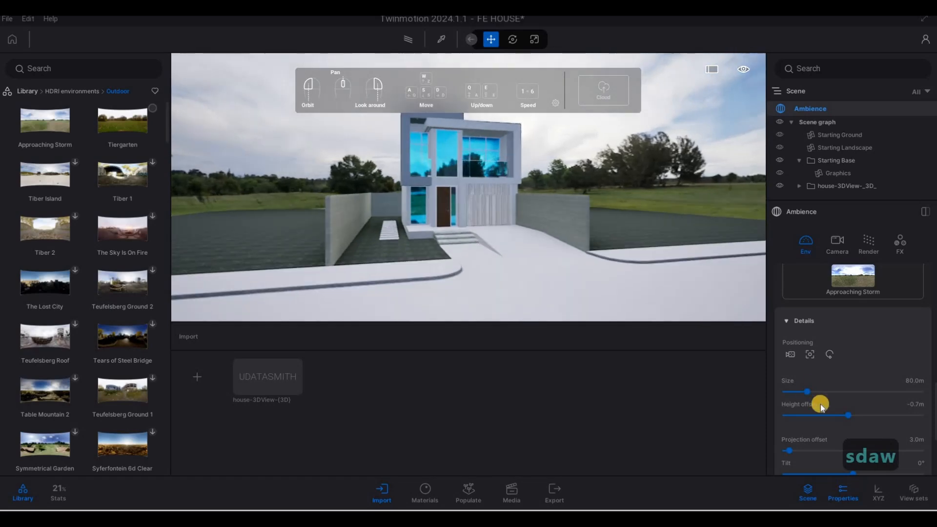
drag(813, 390, 804, 391)
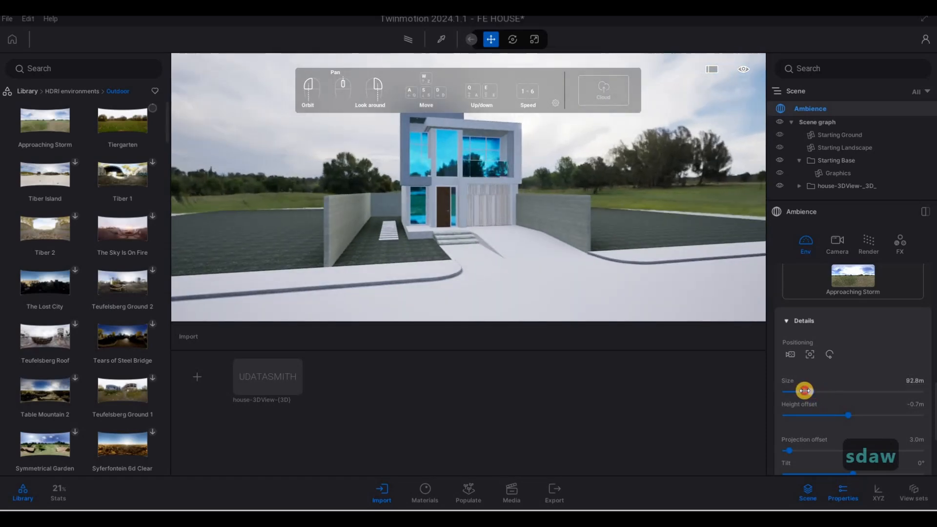
Step: Walk the camera around the front of the house to check how the resized backdrop meets the ground, ending on an angled front view
key(s)
key(d)
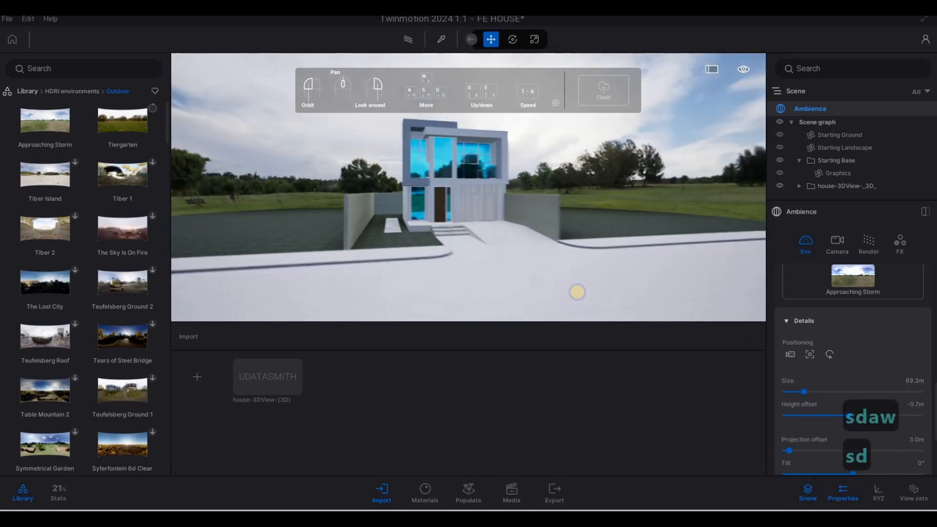
key(s)
key(d)
key(s)
key(d)
key(s)
key(d)
key(s)
key(a)
key(w)
key(s)
key(a)
key(w)
key(a)
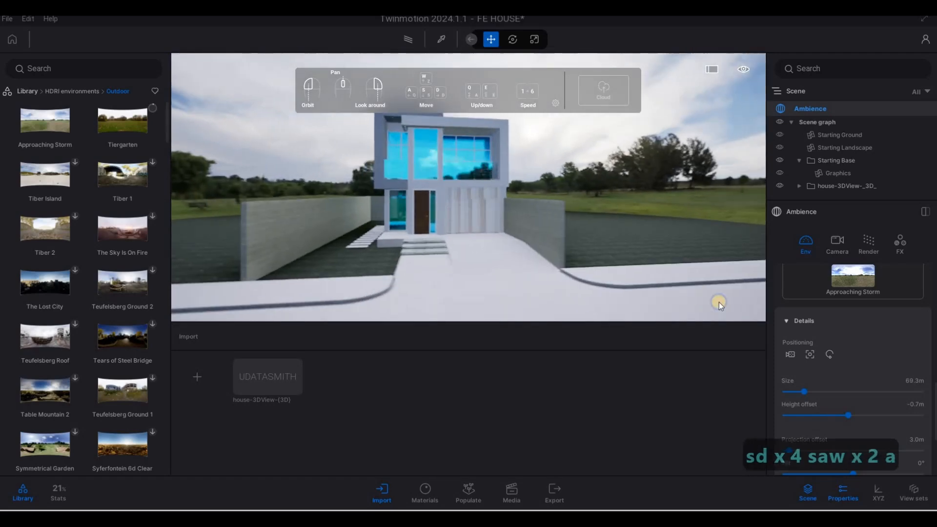
key(a)
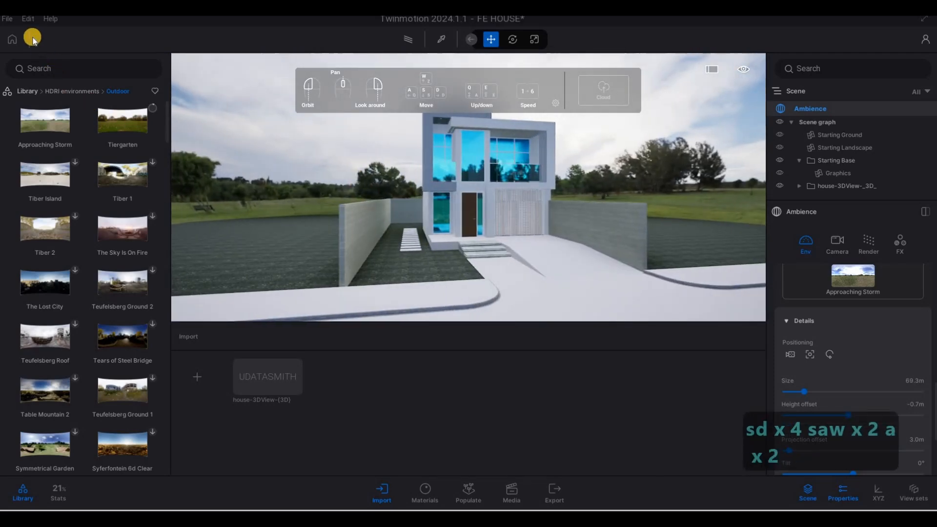
Step: Set the User library custom path in the preferences to the Twinmotion Materials folder in Documents and apply it
click(7, 18)
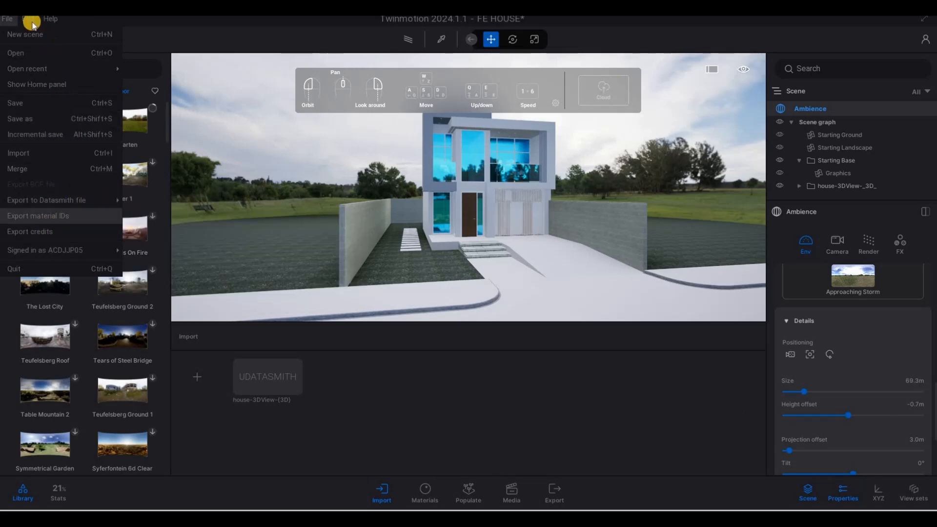
click(28, 18)
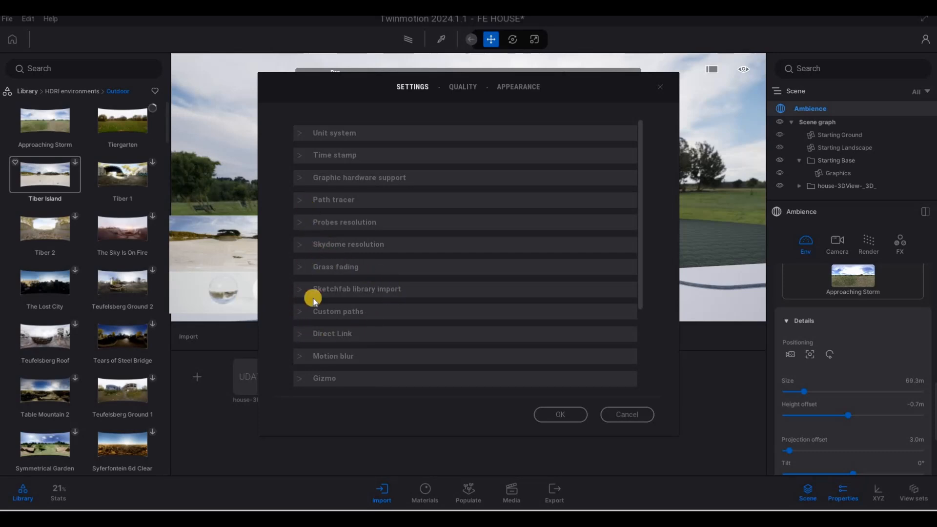
scroll(312, 312, down, 3)
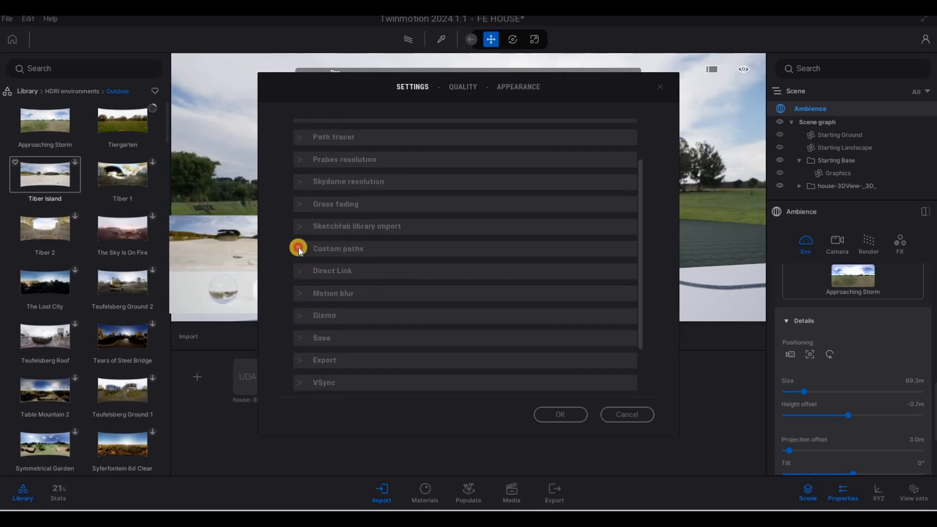
click(299, 249)
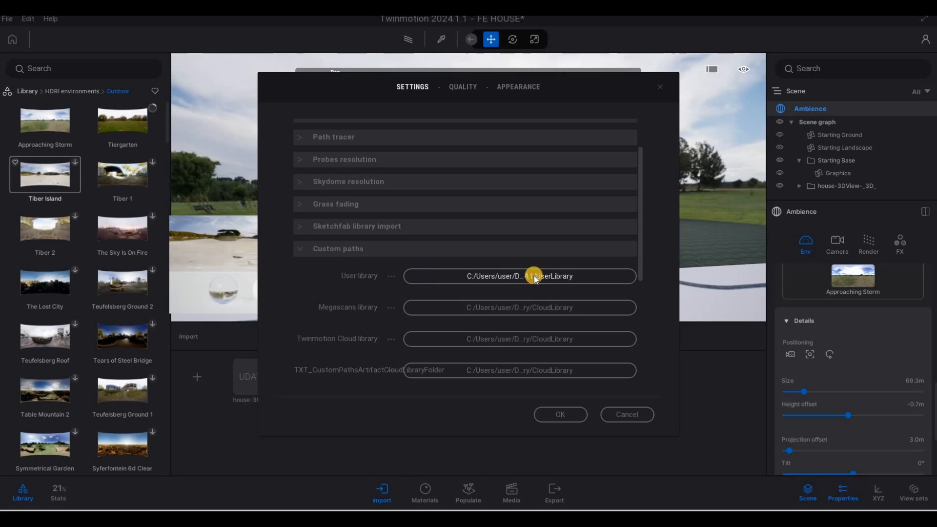
click(534, 277)
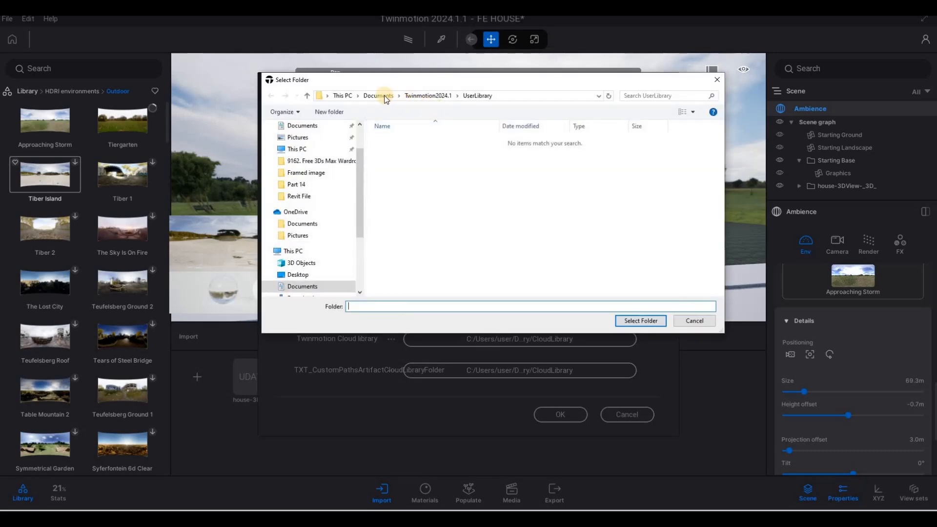
click(378, 96)
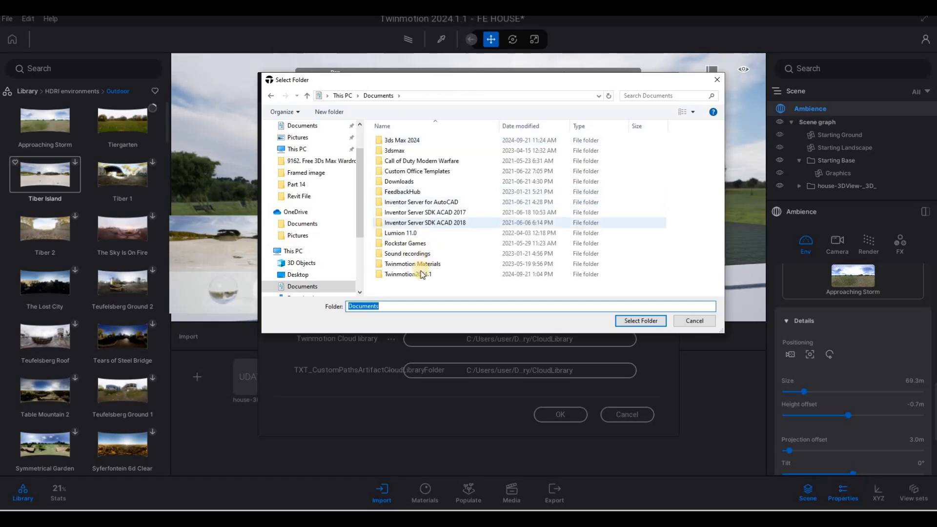
double_click(429, 264)
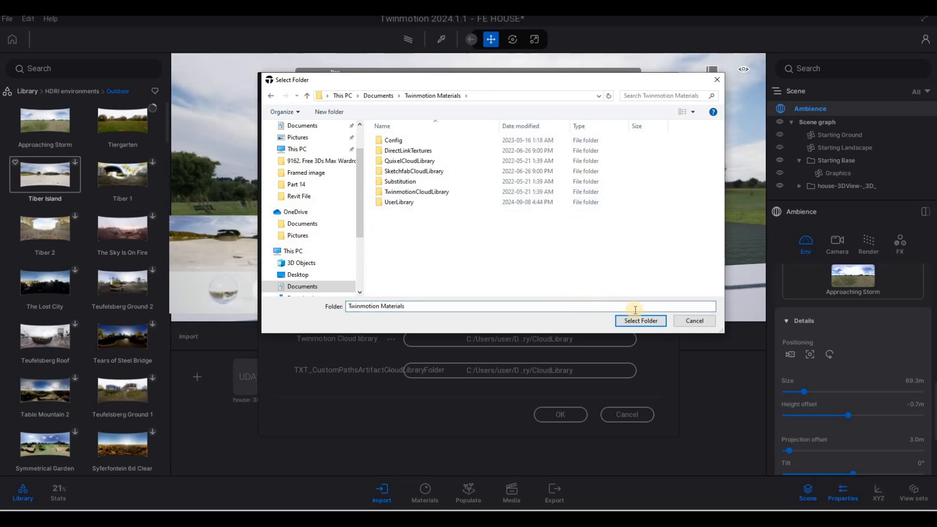
click(642, 321)
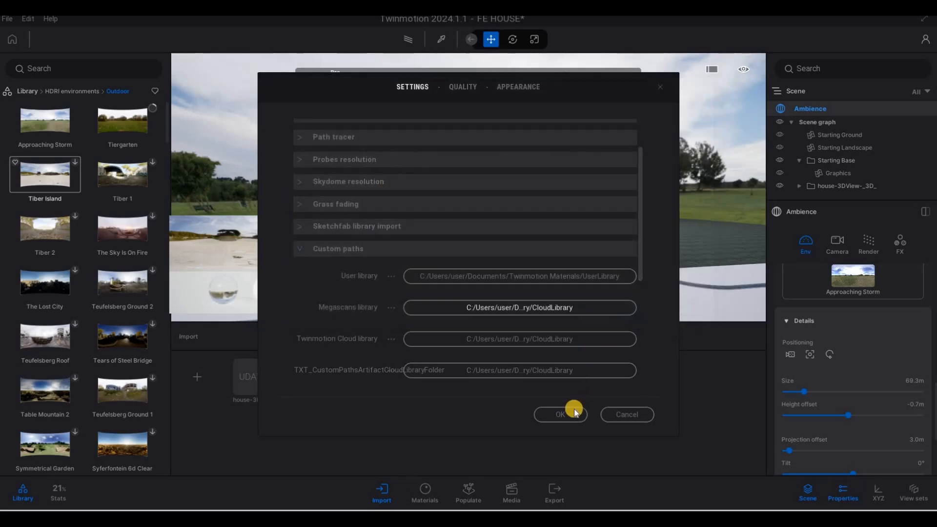
click(568, 414)
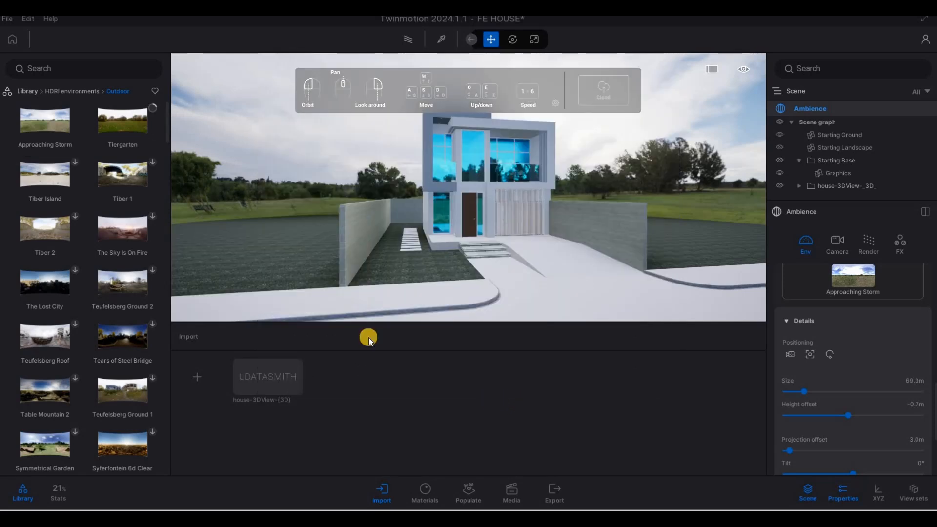
Step: Open the User library and look through its folders, including Local HDRIs and Washroom
click(28, 96)
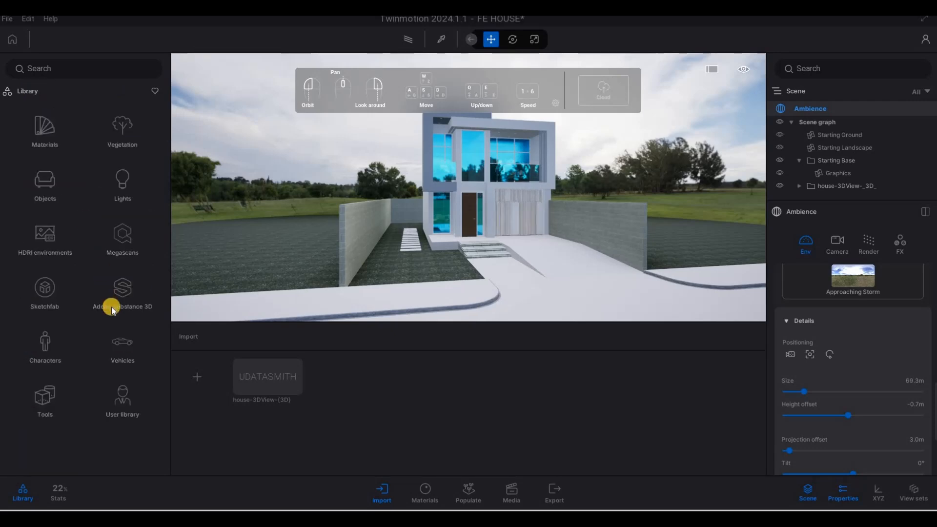
click(119, 403)
scroll(127, 293, down, 5)
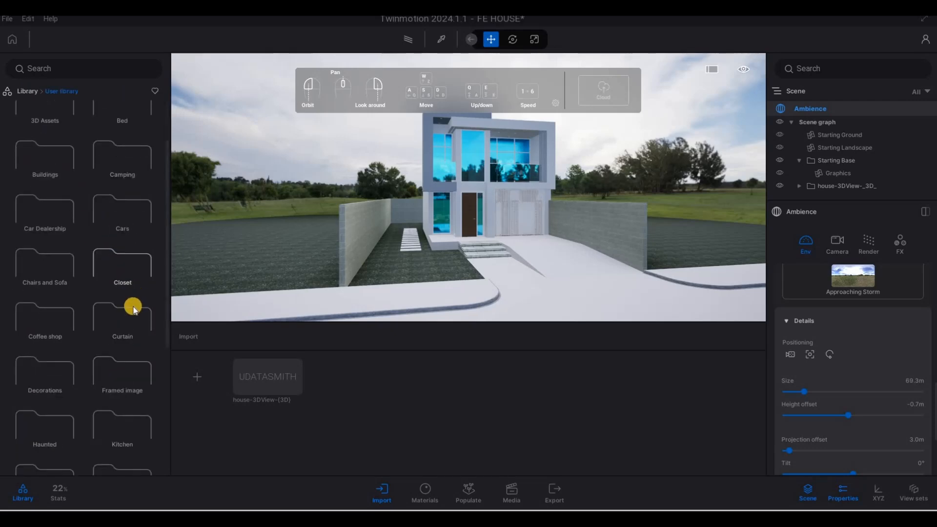
scroll(146, 338, down, 1)
scroll(122, 220, up, 6)
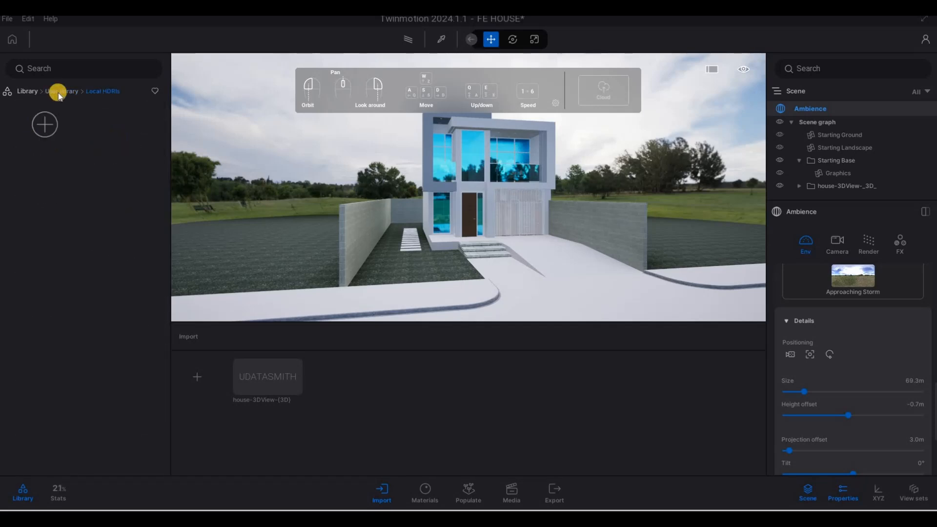
scroll(124, 337, down, 6)
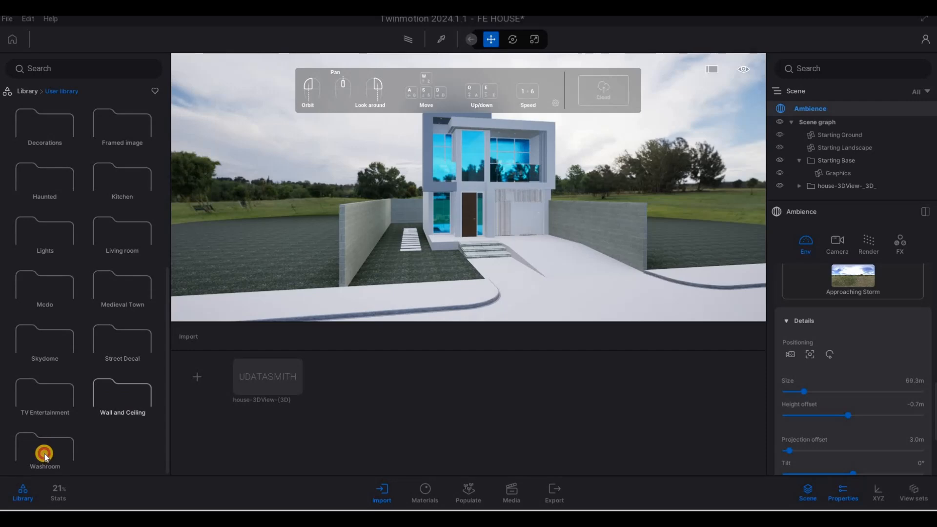
click(45, 452)
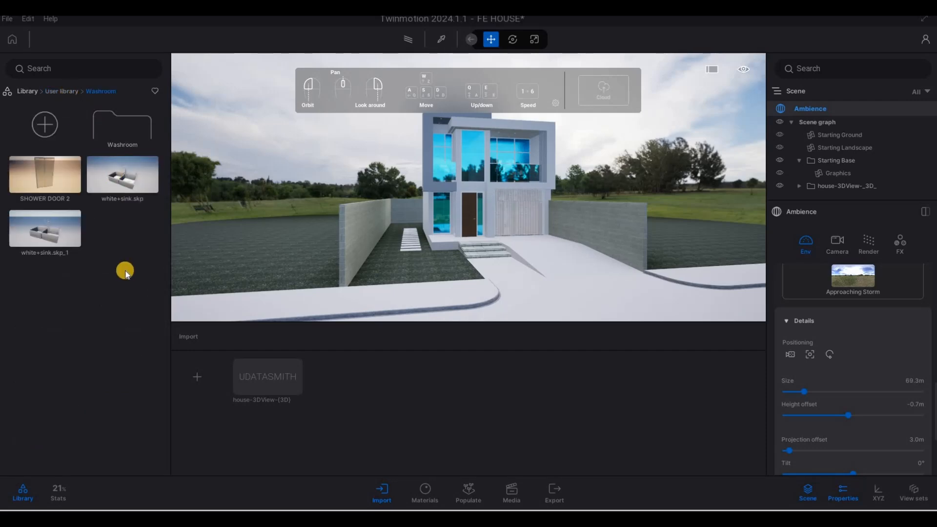
right_click(125, 275)
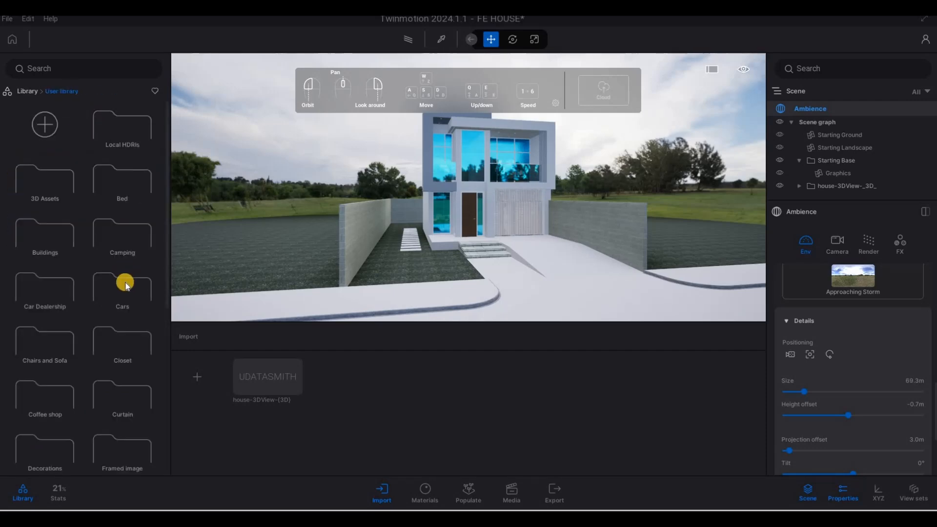
Step: Browse the building models in the Buildings folder and review the remaining User library folders
click(47, 248)
scroll(108, 287, down, 3)
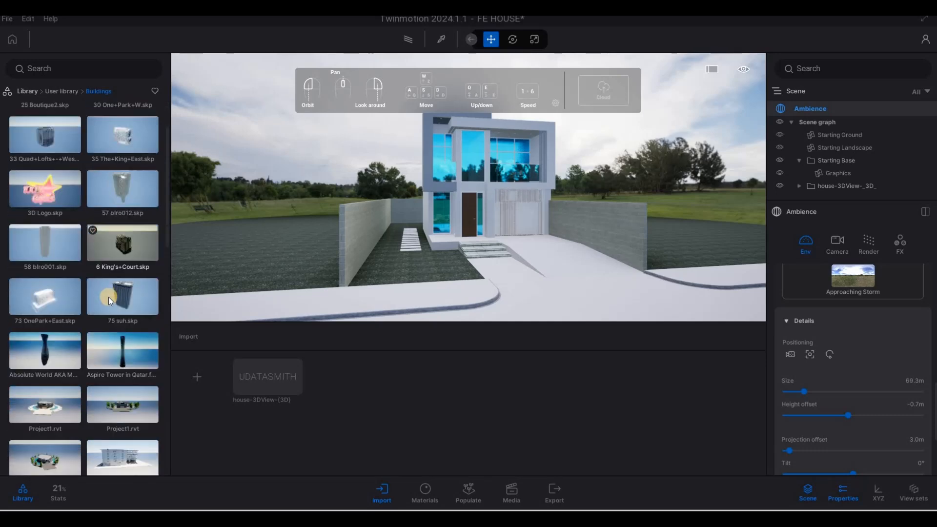
scroll(105, 301, down, 10)
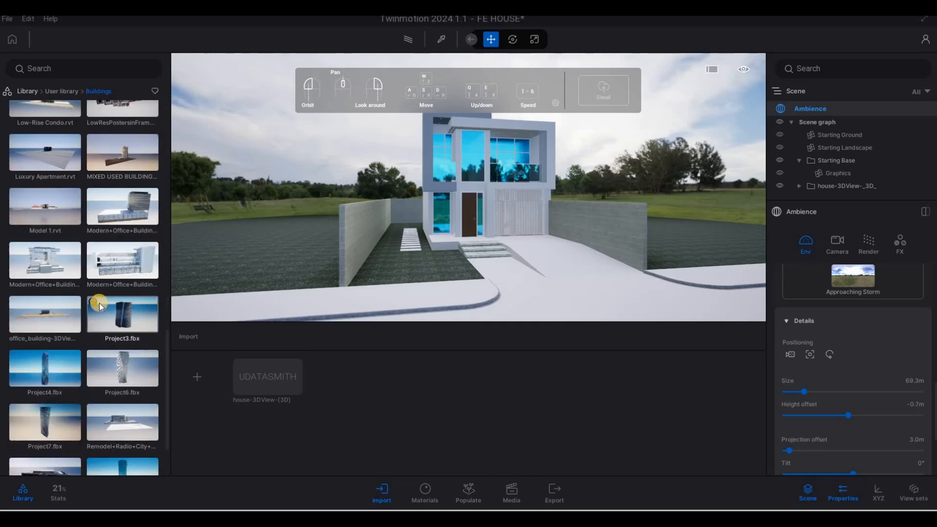
scroll(99, 302, up, 4)
scroll(98, 304, down, 4)
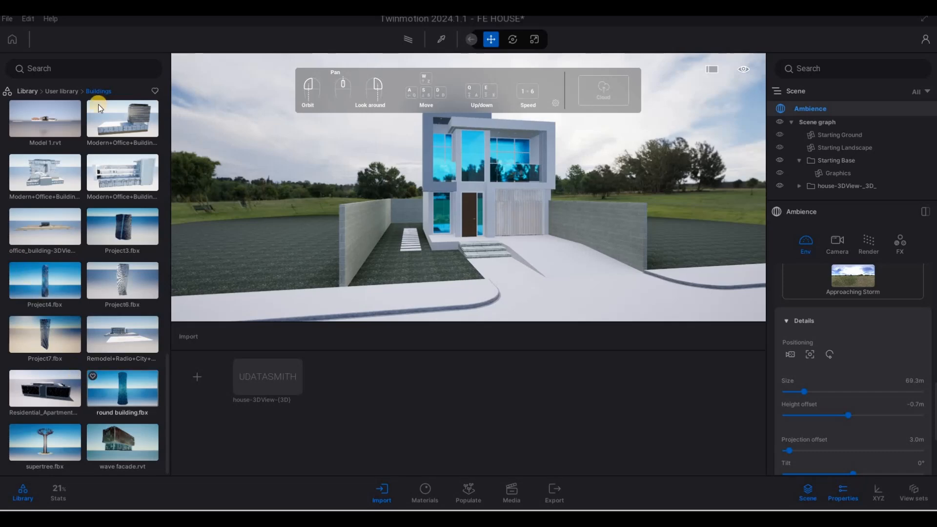
right_click(113, 319)
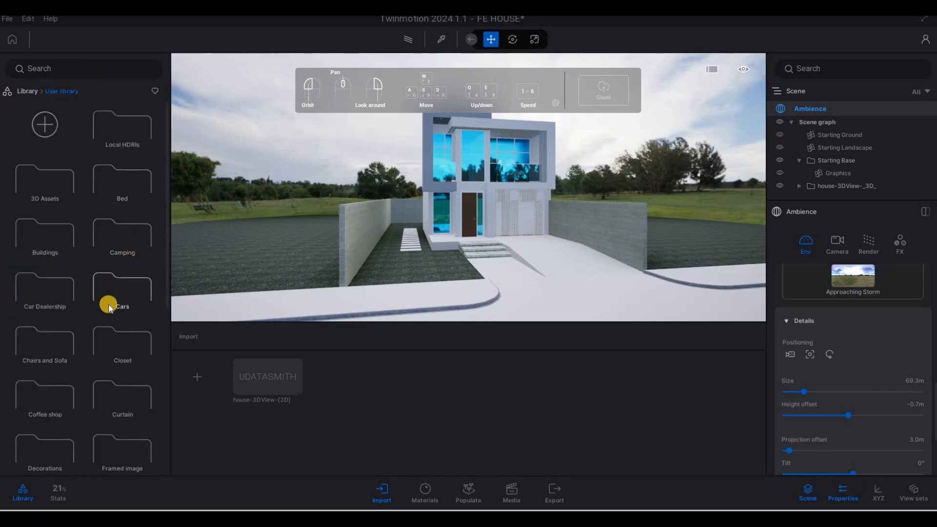
scroll(123, 325, down, 4)
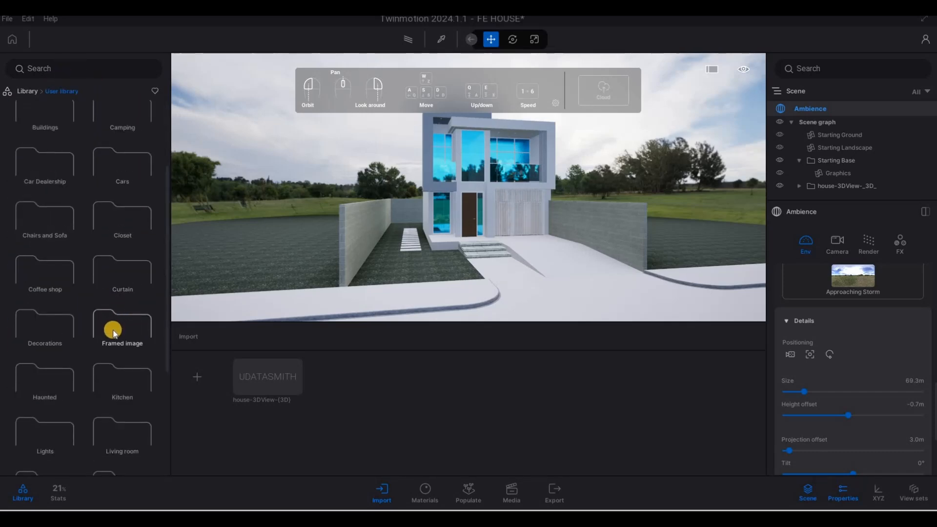
scroll(114, 334, down, 4)
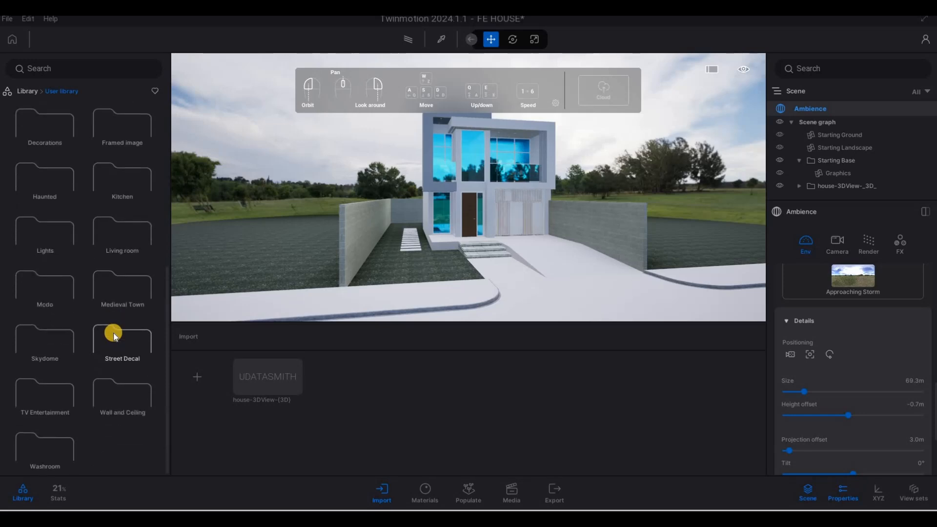
scroll(113, 335, up, 3)
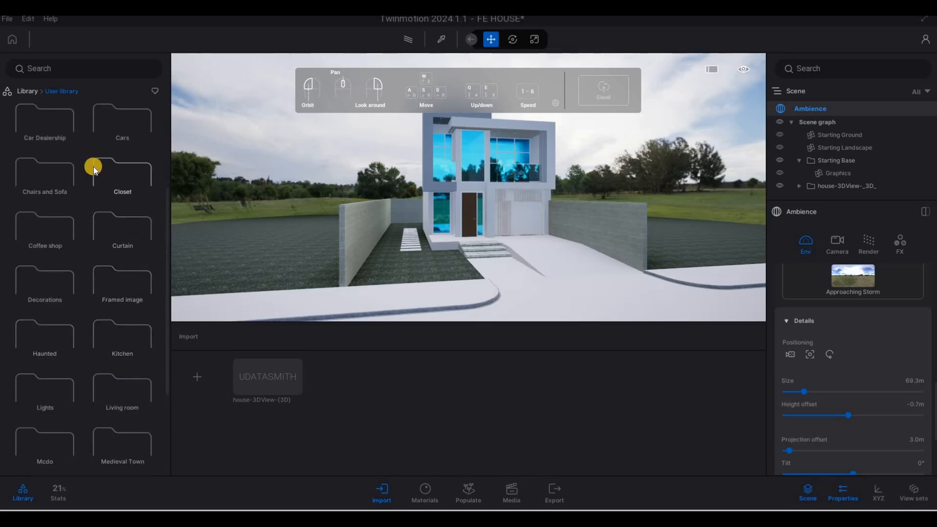
scroll(94, 166, up, 3)
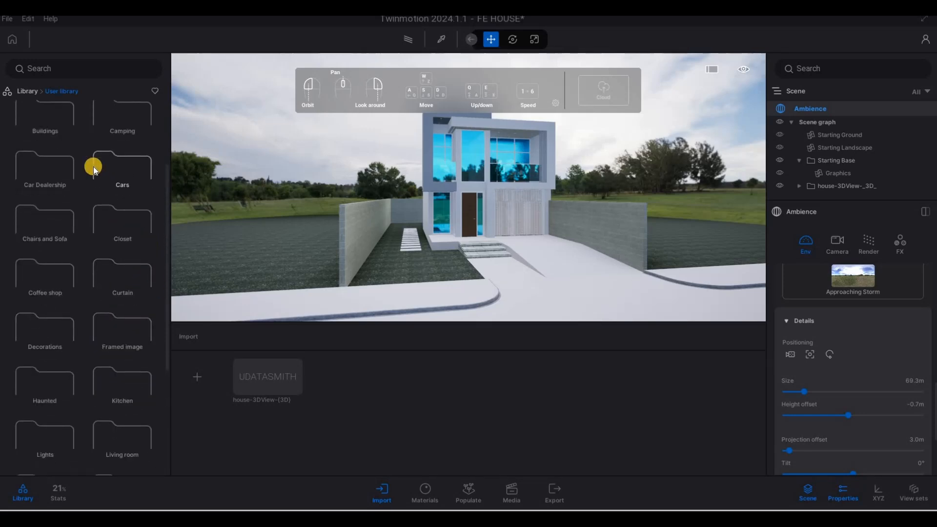
Step: Return to the library's main categories and reframe the camera on the house front with the full driveway and both boundary walls in view
click(26, 91)
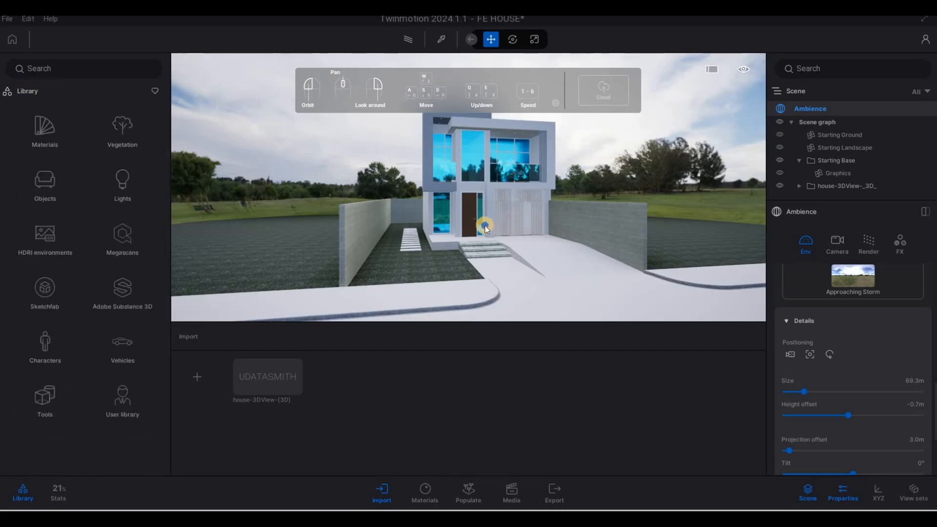
key(s)
key(e)
key(w)
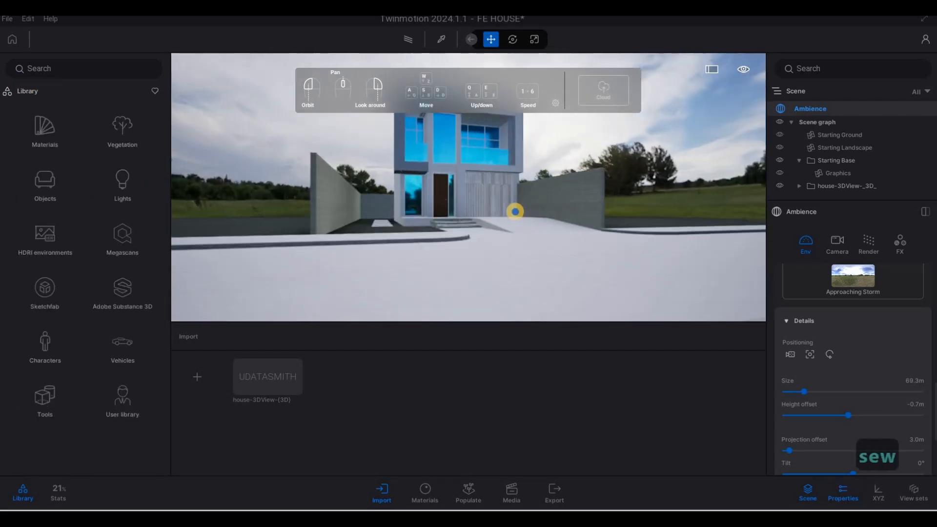
key(w)
key(q)
key(d)
Step: Open the Outdoor HDRI environments and browse their previews for a different backdrop
click(37, 247)
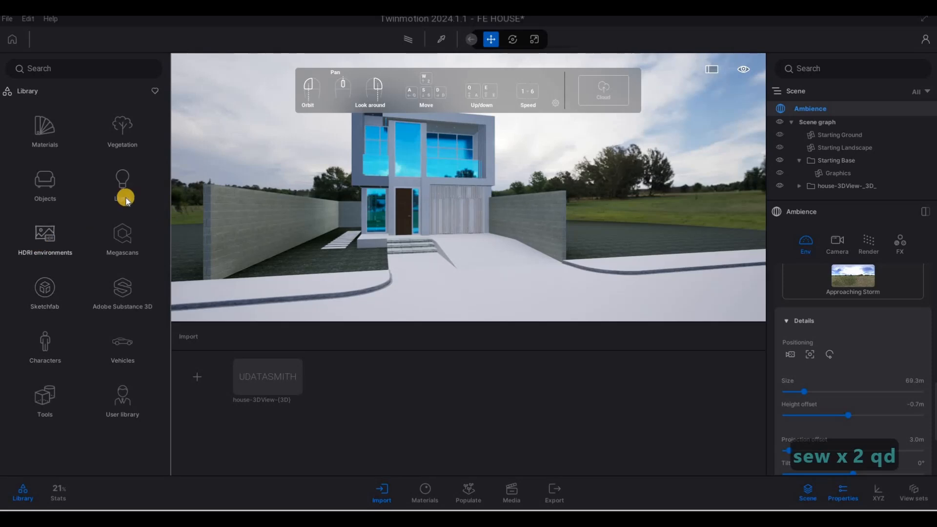
click(54, 192)
click(126, 153)
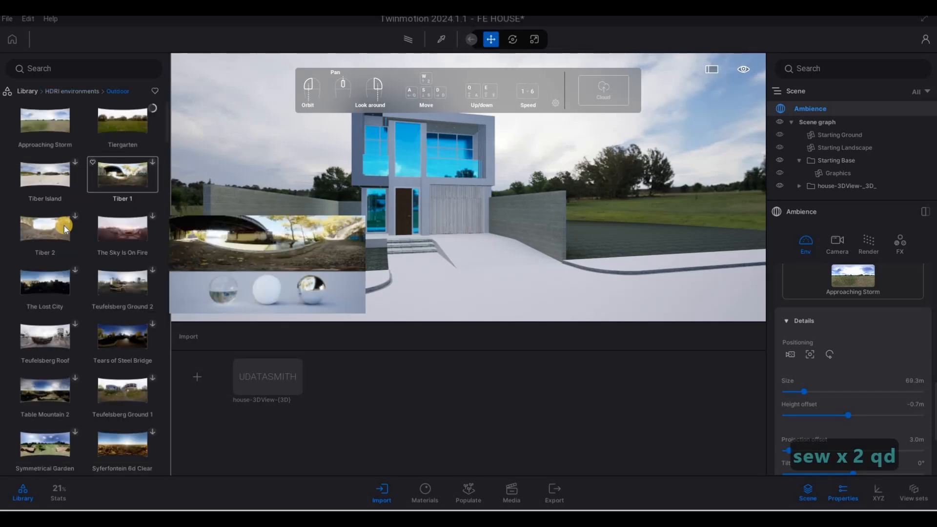
scroll(132, 298, down, 1)
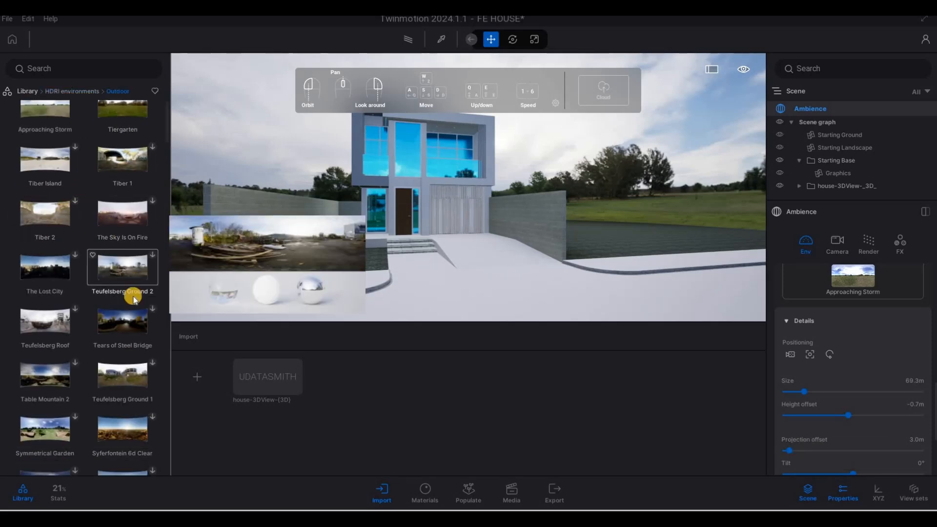
scroll(137, 299, down, 5)
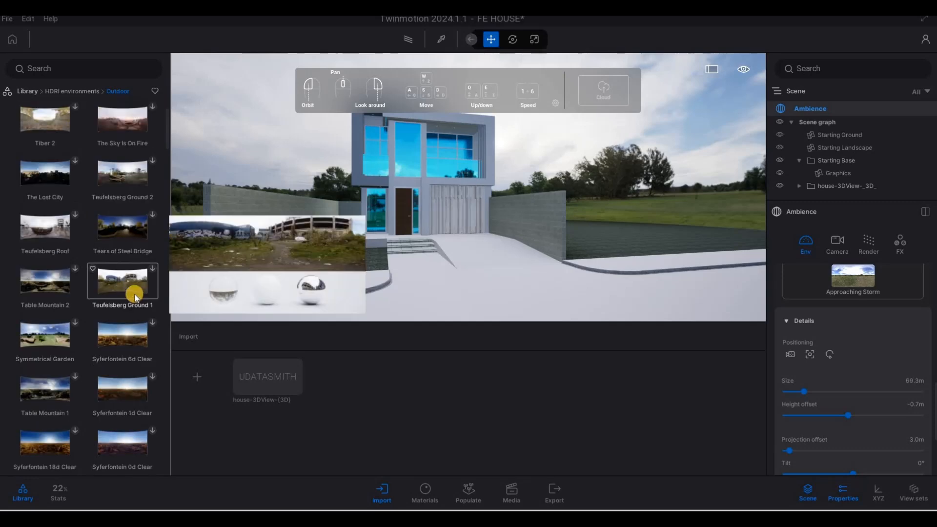
scroll(73, 290, down, 5)
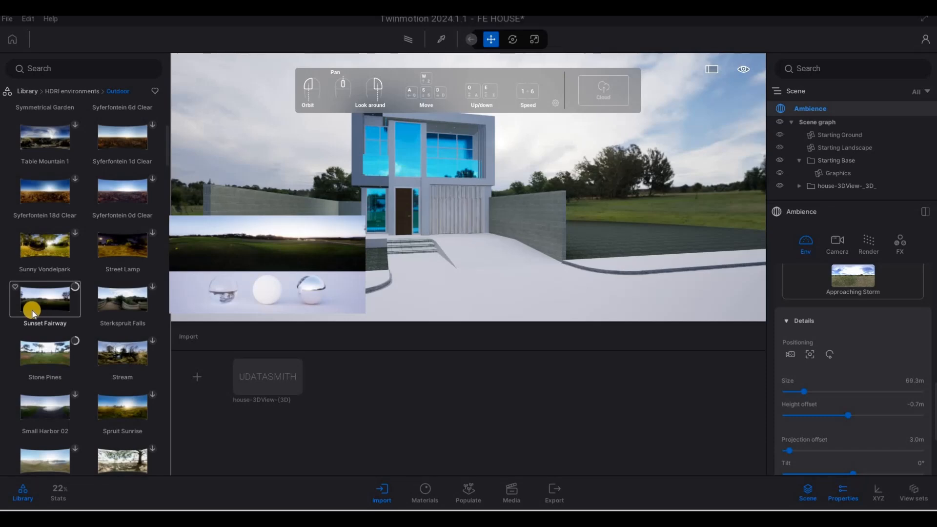
scroll(35, 322, down, 6)
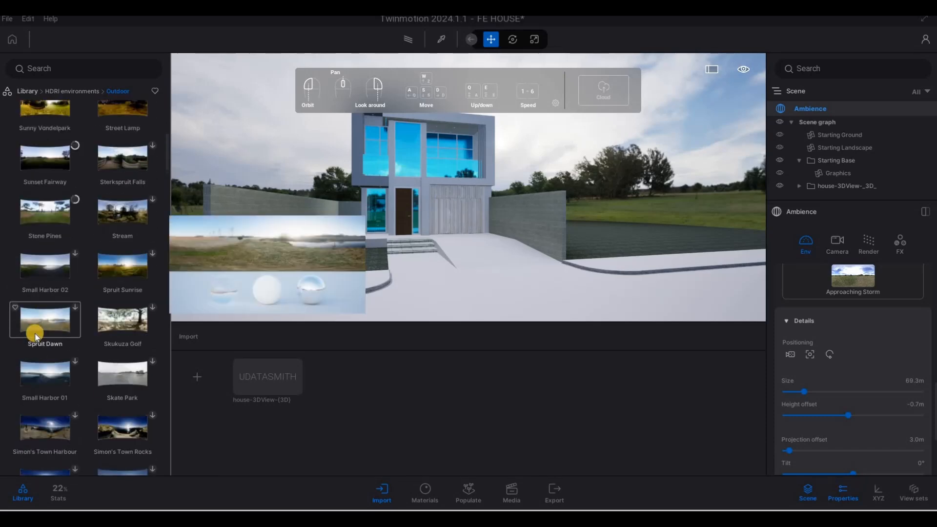
scroll(107, 346, down, 2)
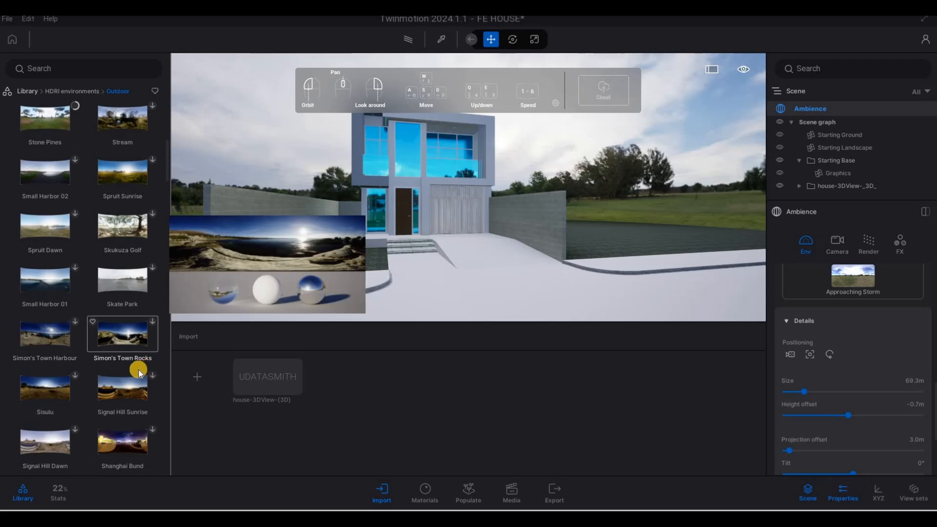
scroll(98, 381, down, 3)
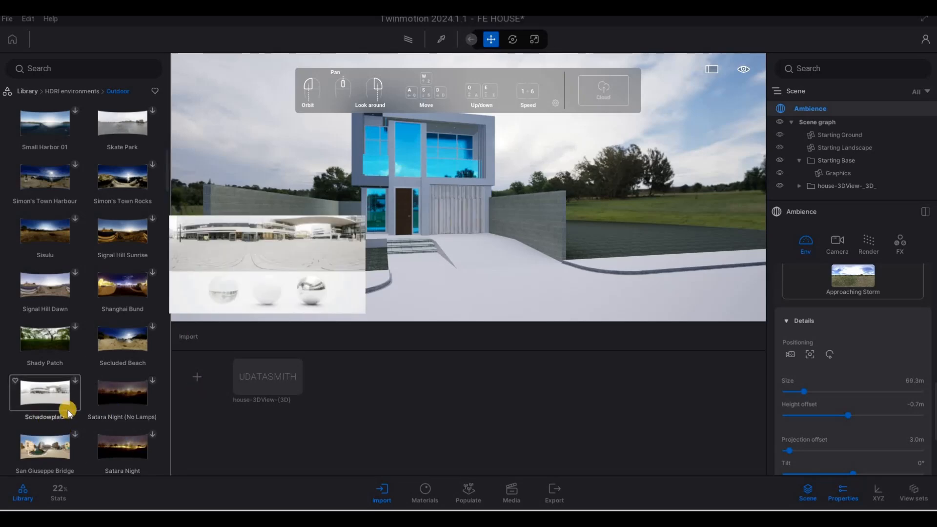
scroll(121, 376, up, 1)
scroll(120, 366, up, 2)
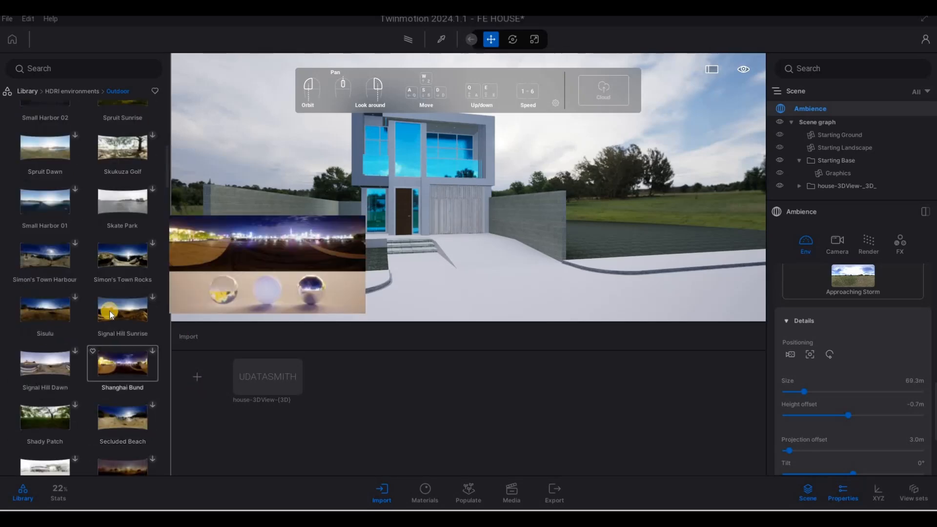
scroll(53, 259, up, 1)
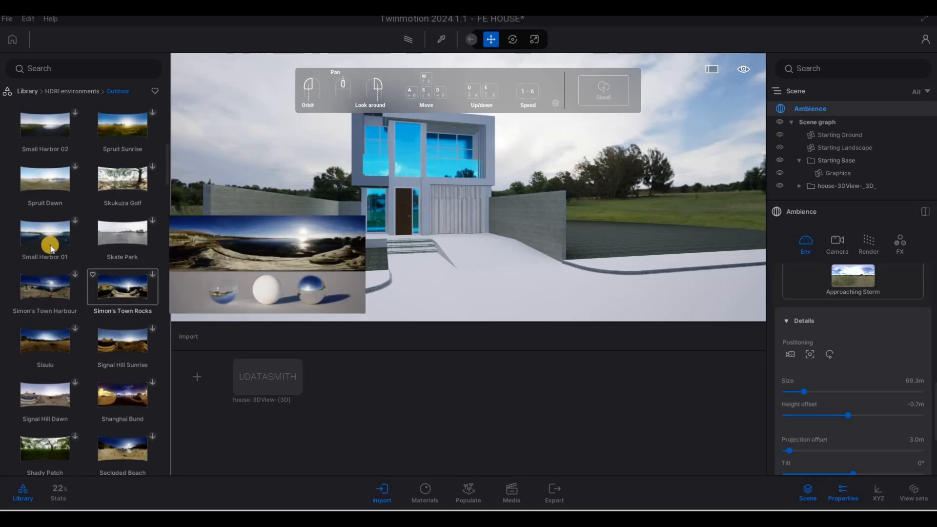
scroll(105, 266, up, 4)
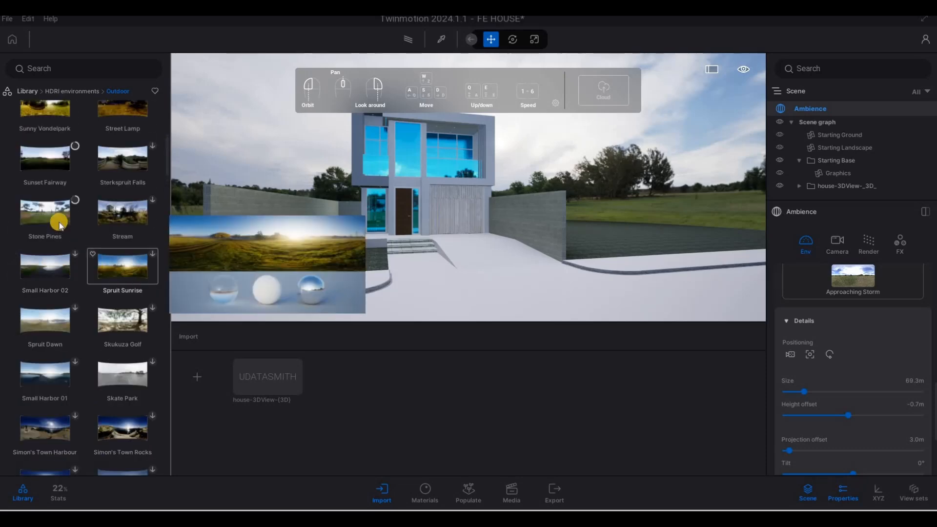
scroll(47, 234, up, 2)
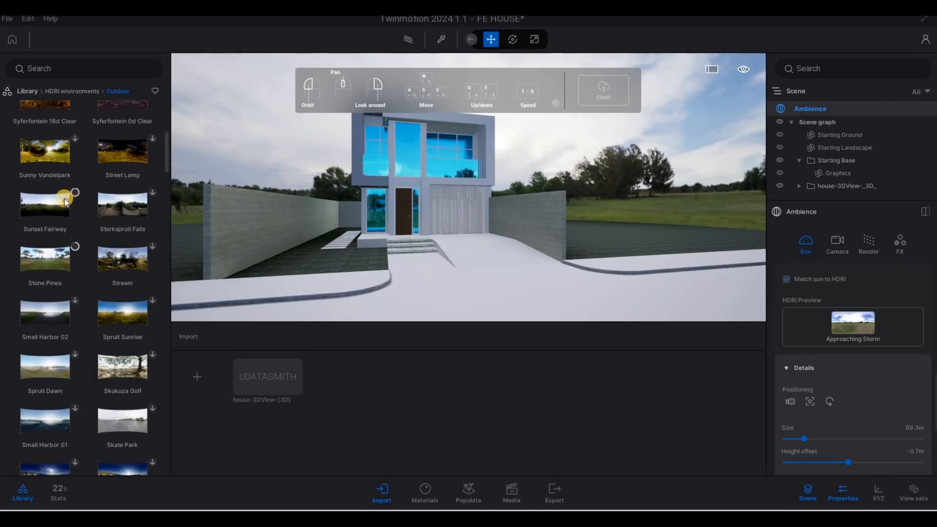
Step: Replace the Approaching Storm backdrop with the Sunset Fairway HDRI
mouse_move(66, 201)
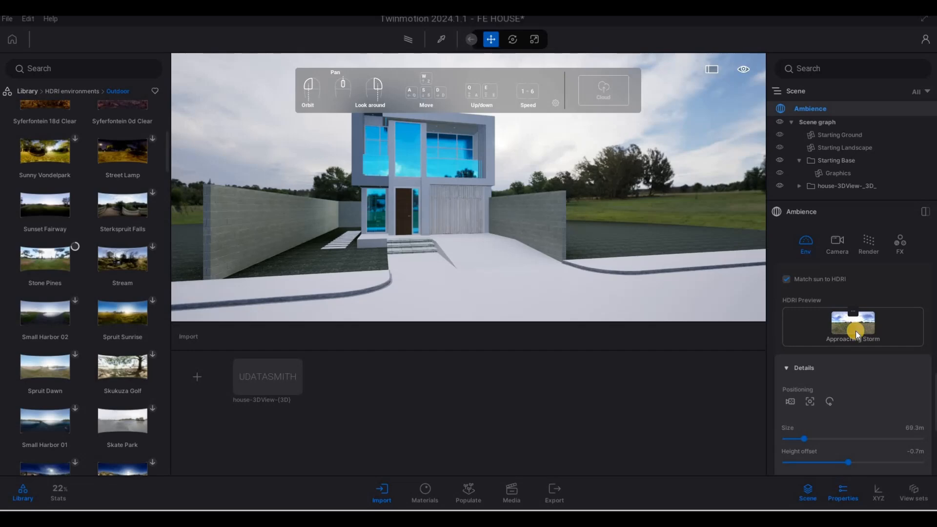
mouse_move(32, 212)
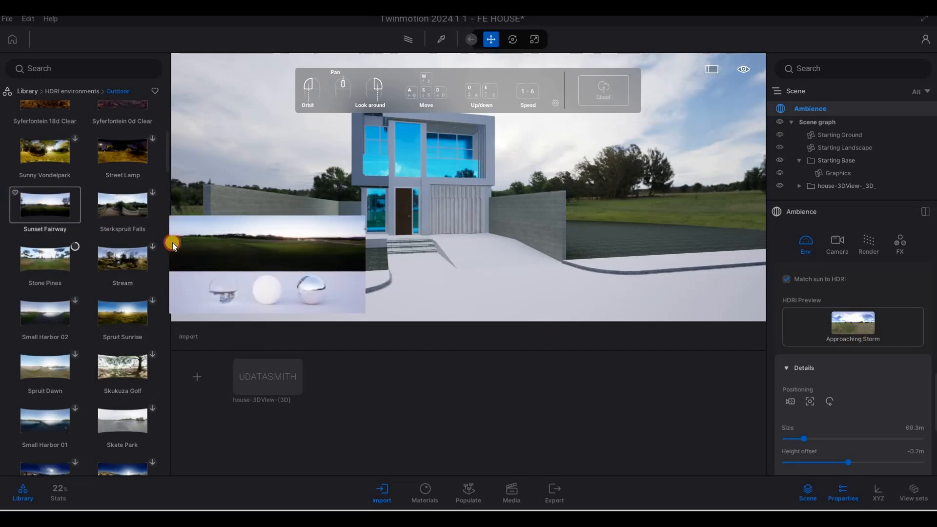
drag(314, 279, 852, 325)
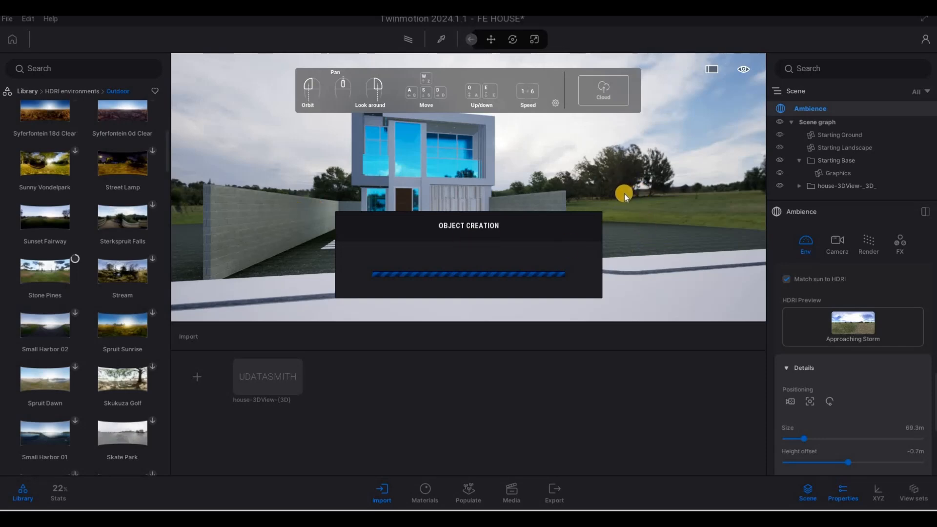
key(F1)
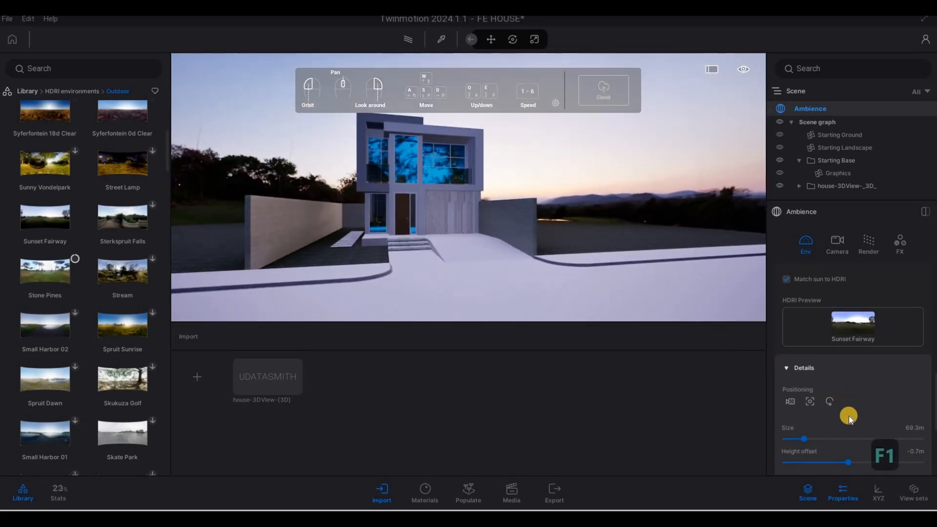
Step: Examine the backdrop's positioning, size, offset, tilt and shading settings and the Horizon options below them
scroll(835, 419, down, 3)
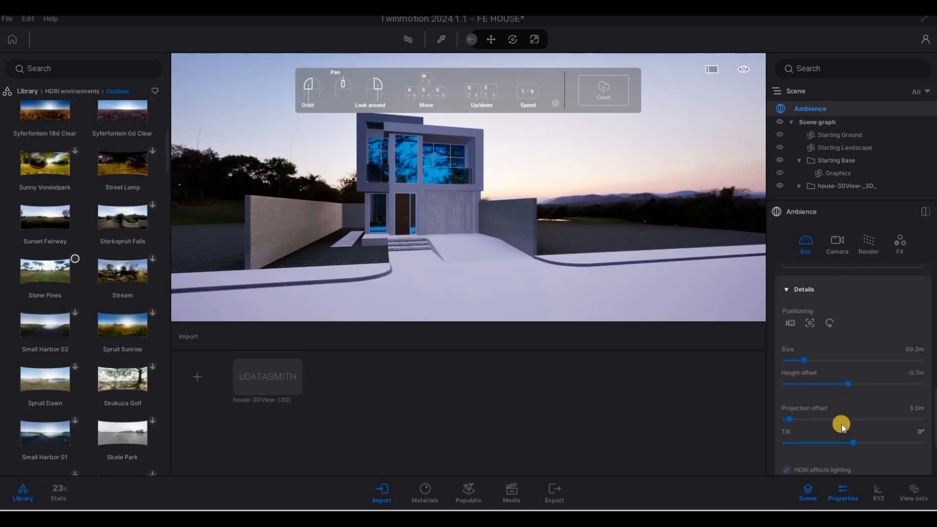
scroll(849, 423, down, 2)
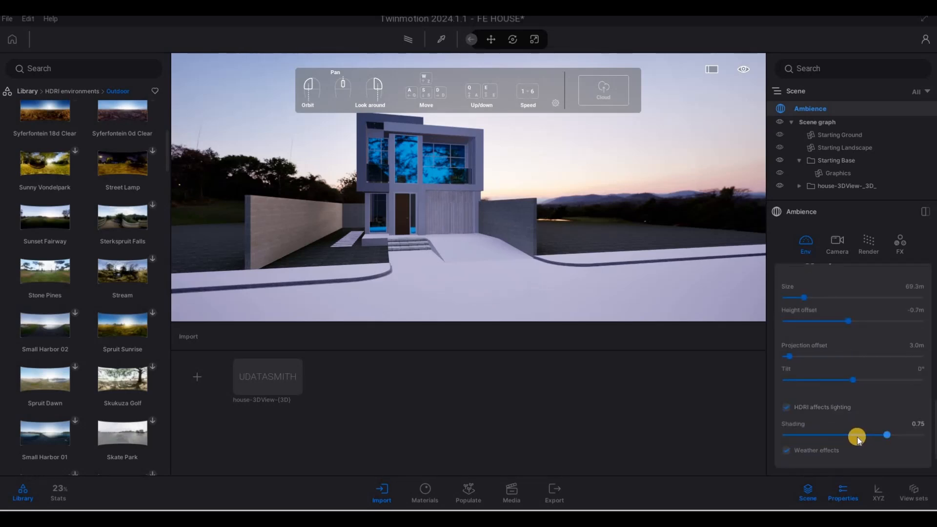
scroll(857, 437, down, 1)
scroll(853, 428, up, 2)
click(831, 291)
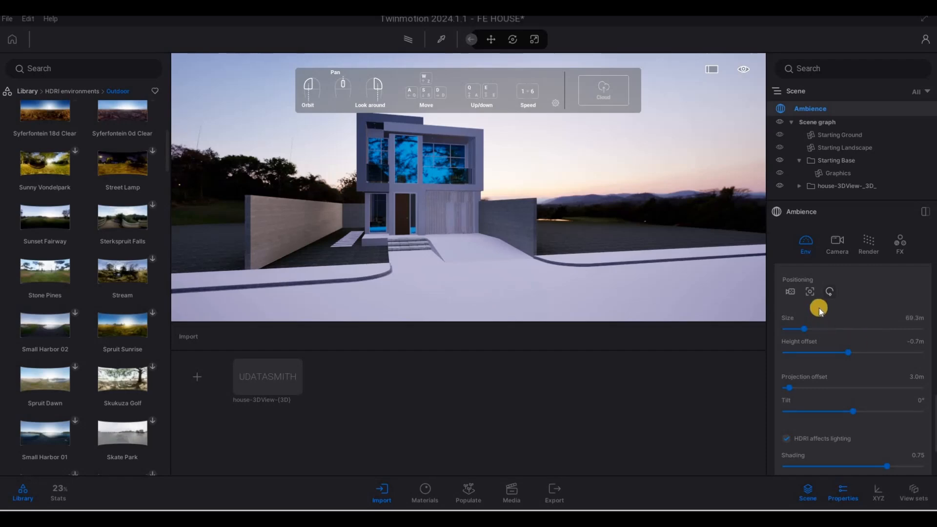
scroll(849, 390, down, 3)
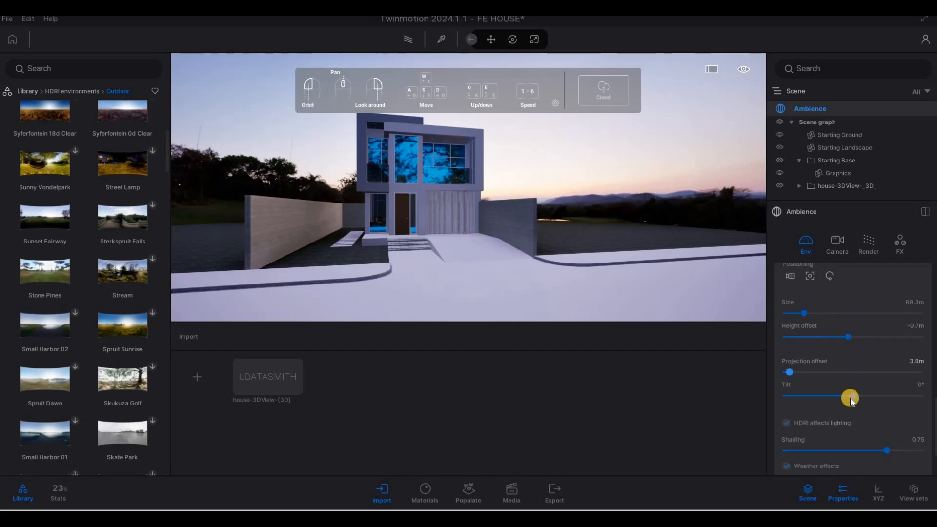
scroll(829, 411, down, 1)
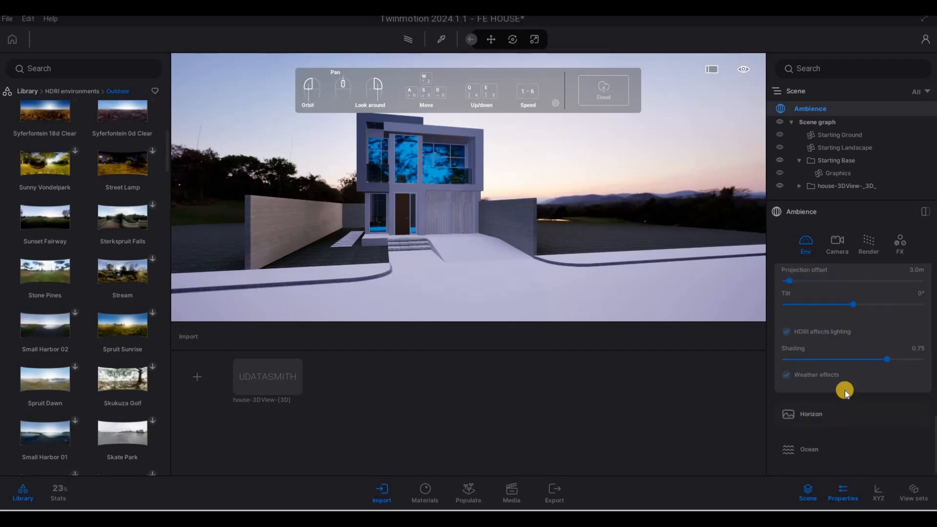
scroll(847, 397, down, 2)
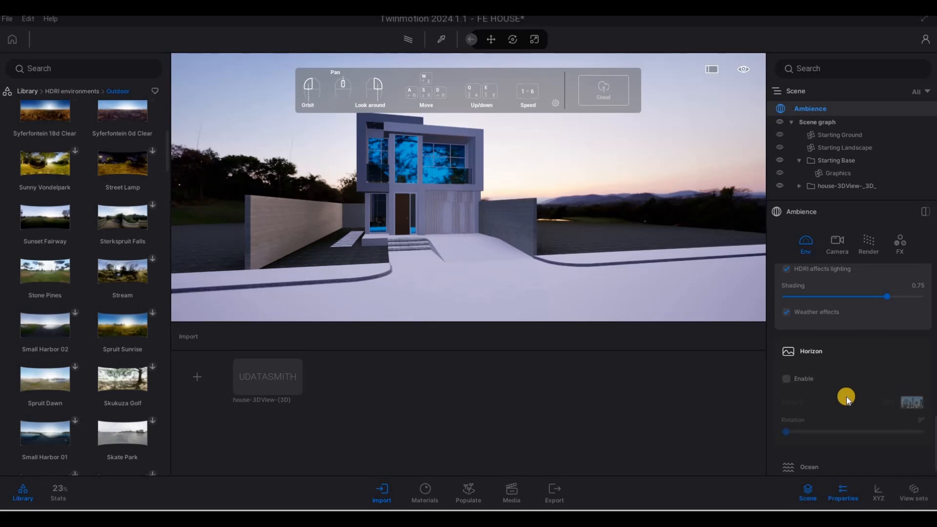
scroll(847, 399, up, 4)
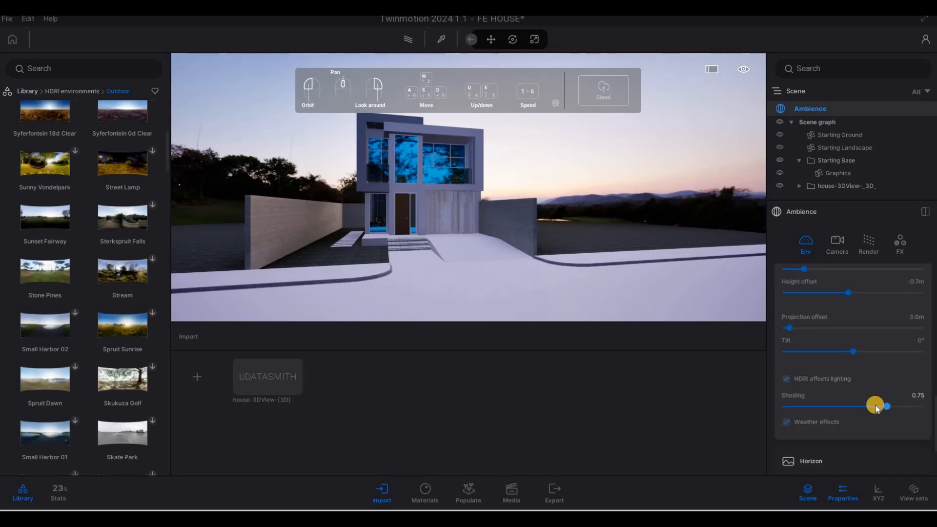
scroll(875, 408, up, 2)
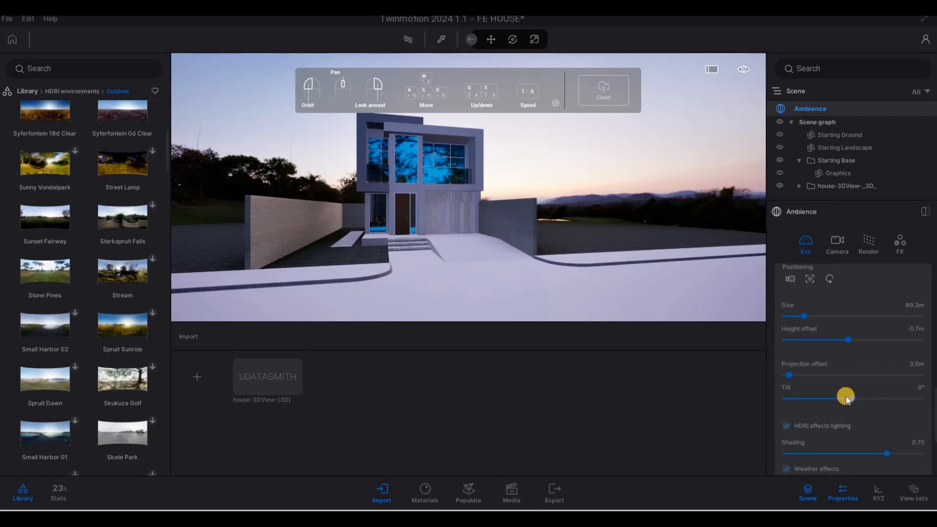
Step: Try a tilt of -7° on the HDRI backdrop, undo it, and set the backdrop's rotation to 37°
drag(845, 397, 848, 397)
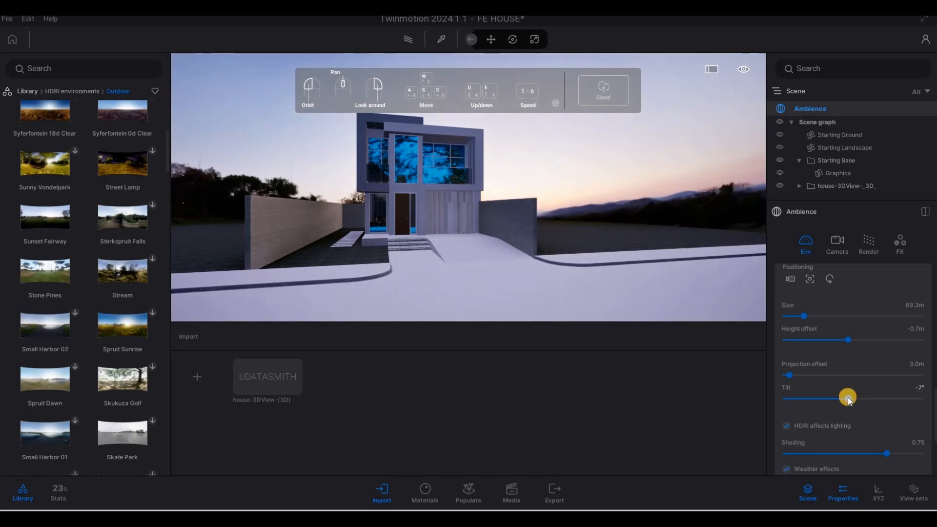
key(ctrl+z)
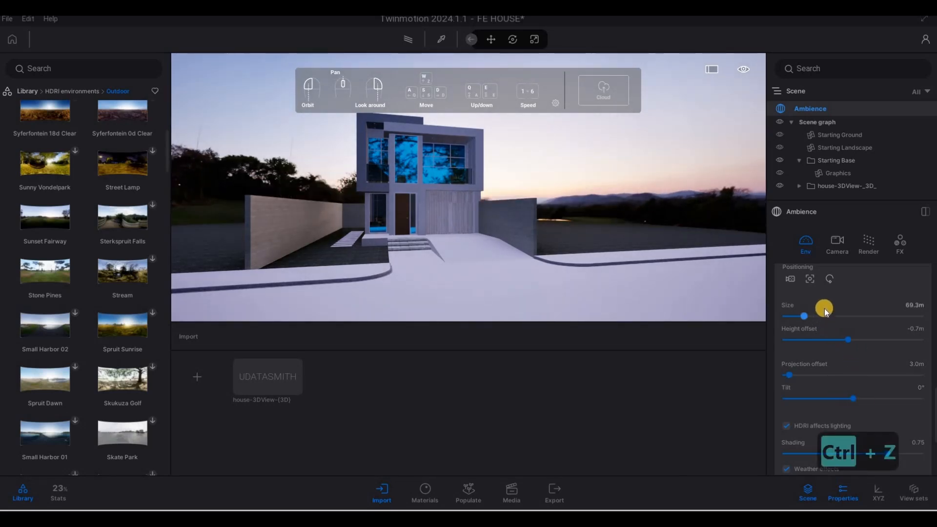
scroll(827, 314, up, 5)
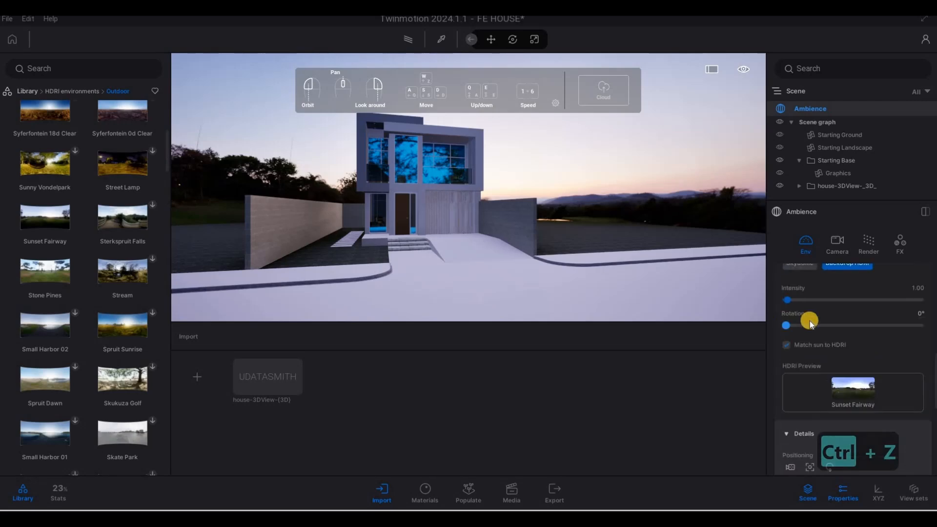
scroll(810, 366, up, 2)
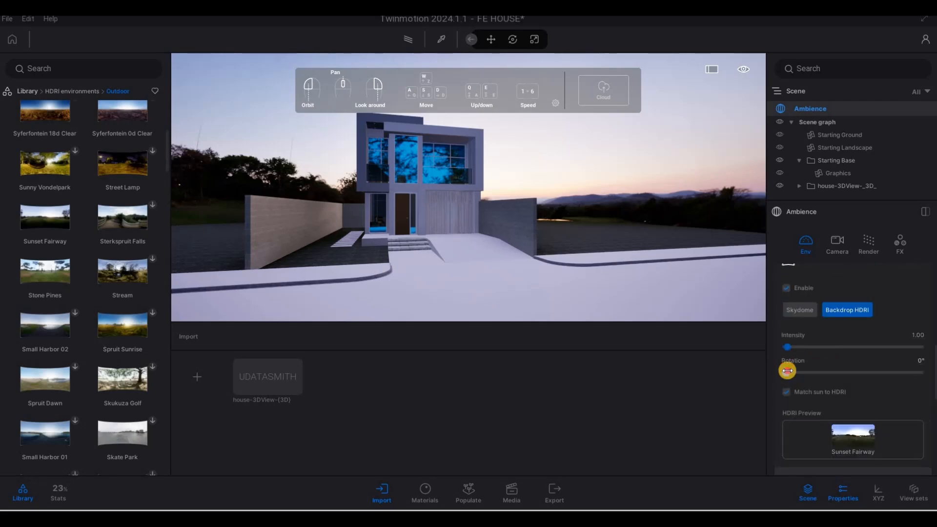
mouse_move(792, 371)
mouse_down()
mouse_move(921, 381)
mouse_move(683, 362)
mouse_move(800, 370)
mouse_up()
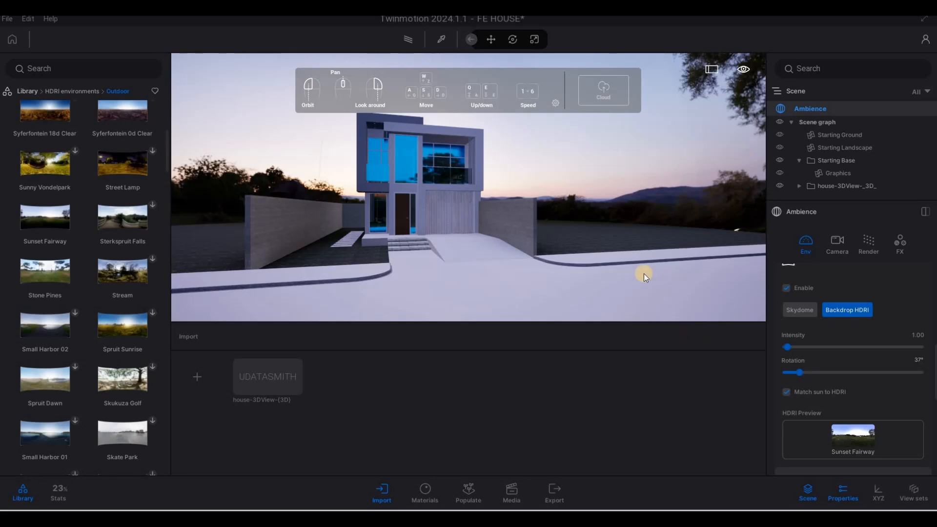
Step: Move the camera around the front of the house to check the rotated backdrop, ending on a straighter view of the facade and driveway
key(w)
right_drag(545, 248, 591, 273)
key(e)
key(q)
key(q)
key(q)
key(s)
key(e)
key(w)
key(d)
key(a)
drag(591, 273, 669, 293)
key(w)
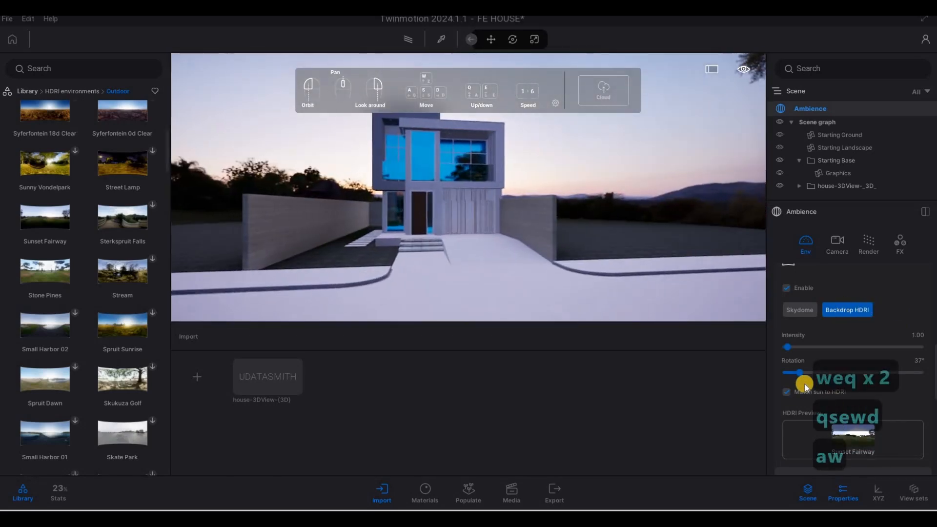
Step: Increase the HDRI backdrop's size to about 94.6 m
scroll(807, 401, down, 3)
scroll(807, 401, down, 3)
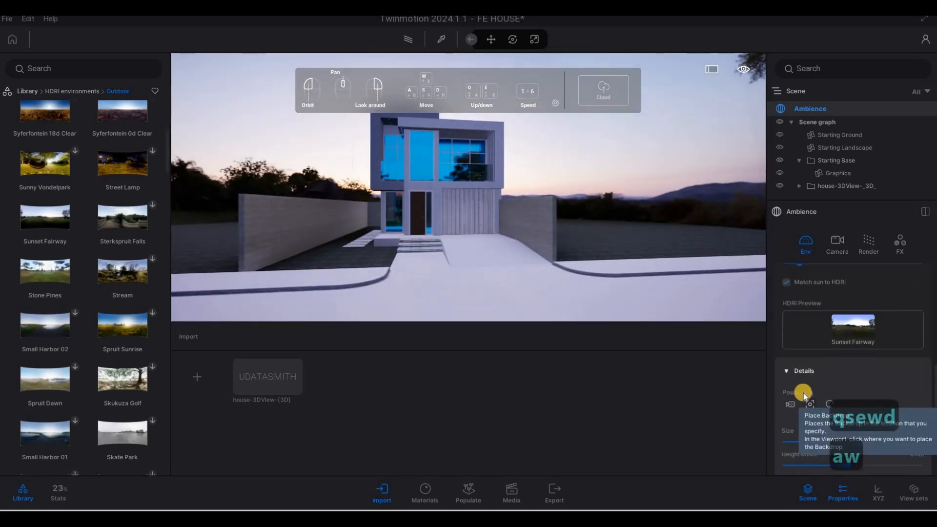
drag(809, 394, 810, 390)
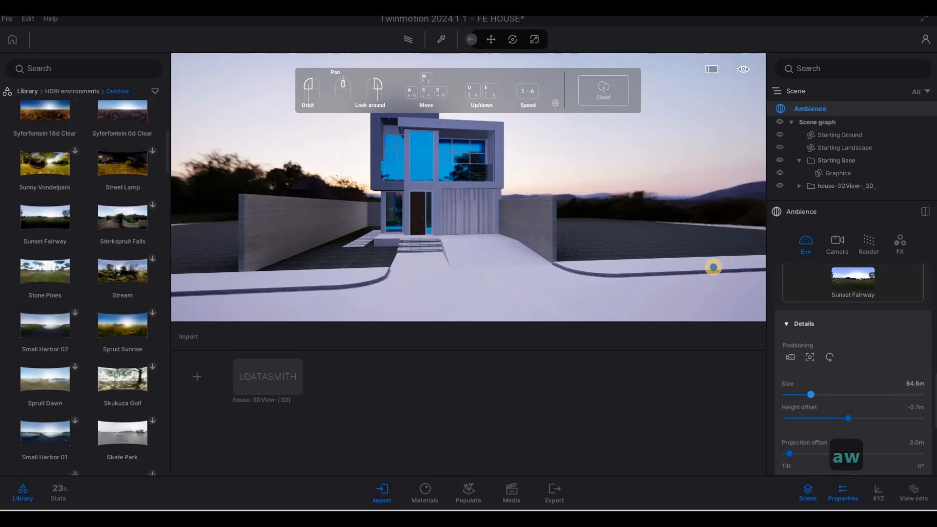
Step: Move the camera around the street and up to the upper-floor windows to check the resized backdrop
right_drag(711, 266, 934, 280)
key(a)
key(d)
key(s)
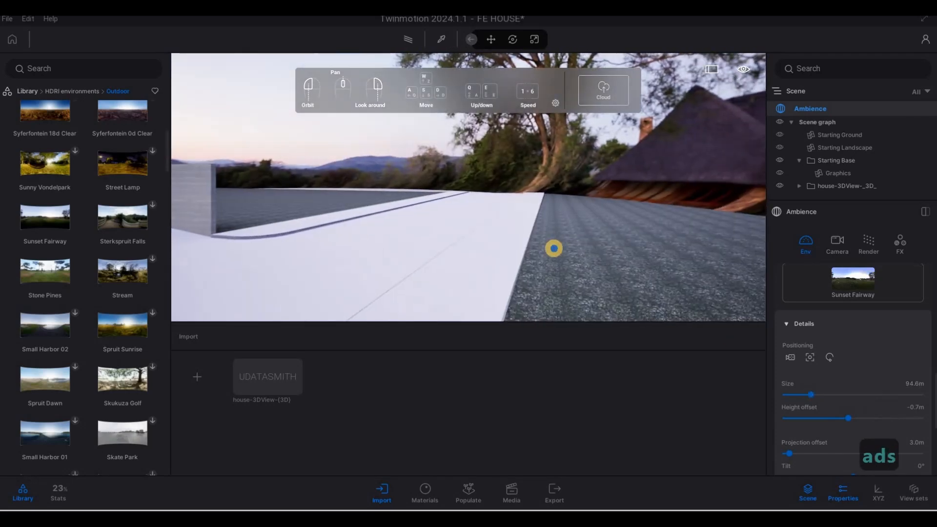
key(w)
key(d)
right_drag(553, 248, 683, 275)
key(w)
key(w)
key(w)
key(w)
key(q)
key(s)
key(e)
key(s)
key(q)
key(a)
key(w)
key(q)
key(e)
key(w)
Step: Replace the blue window glass on the upper floor with the Clear glass green 02 material
click(28, 92)
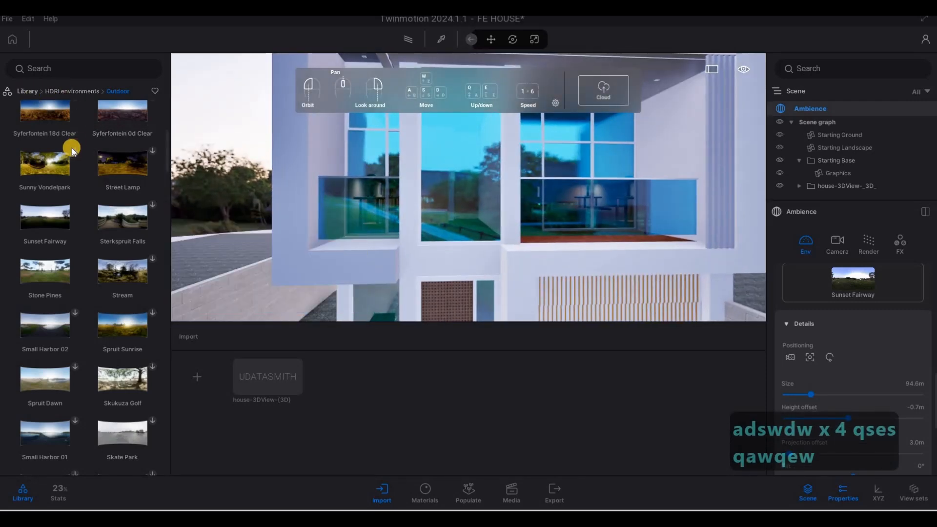
click(49, 141)
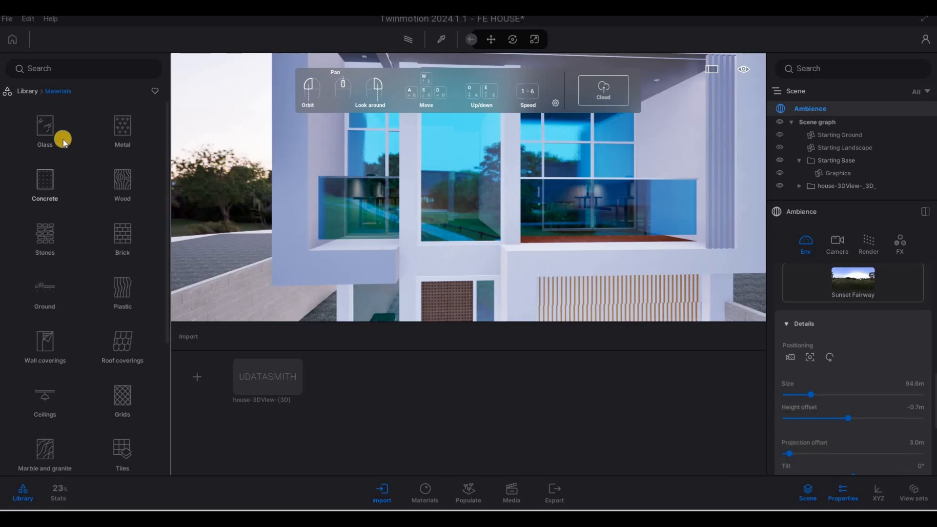
click(48, 130)
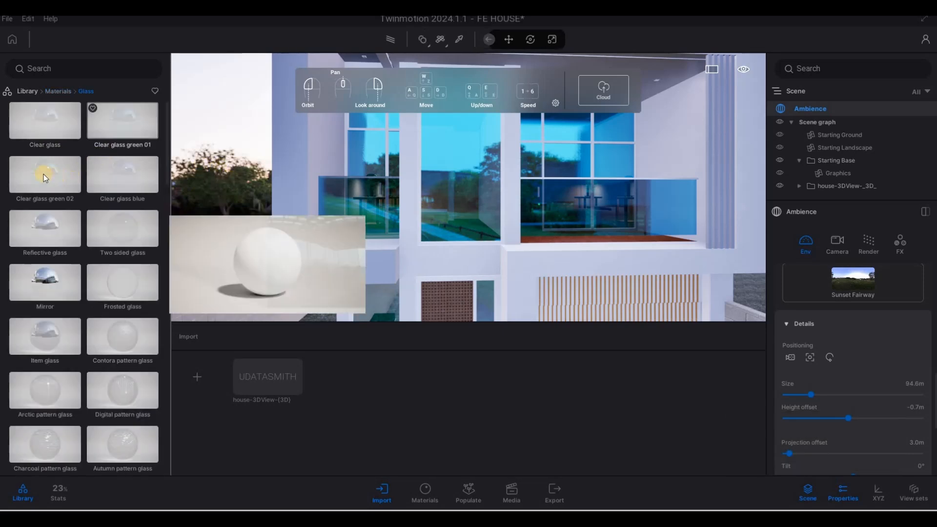
drag(337, 174, 367, 162)
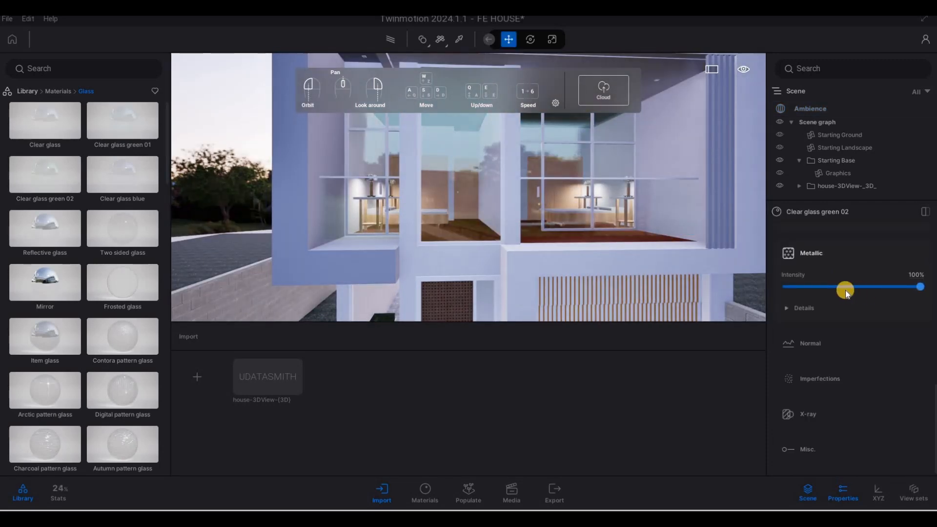
Step: Switch the Clear glass green 02 material to Basic and set its tint to dark grey 464847
scroll(845, 290, up, 5)
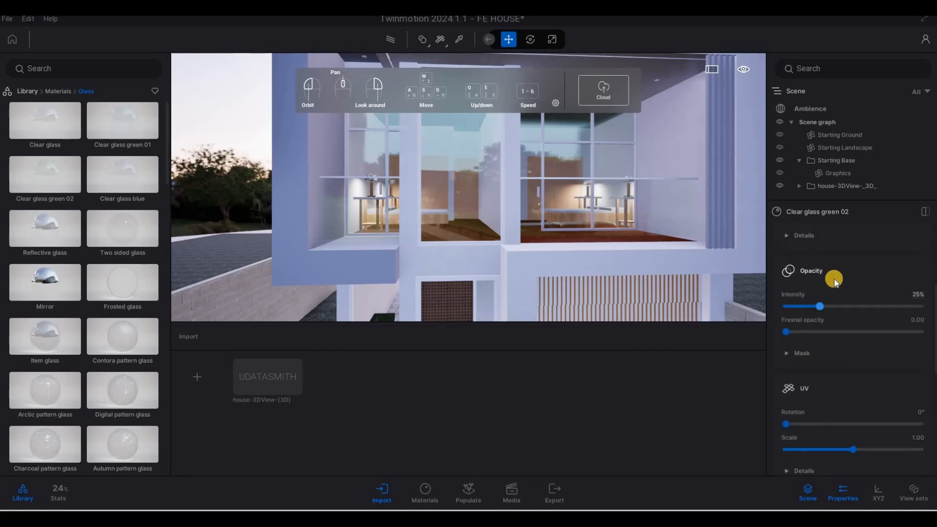
scroll(834, 279, up, 4)
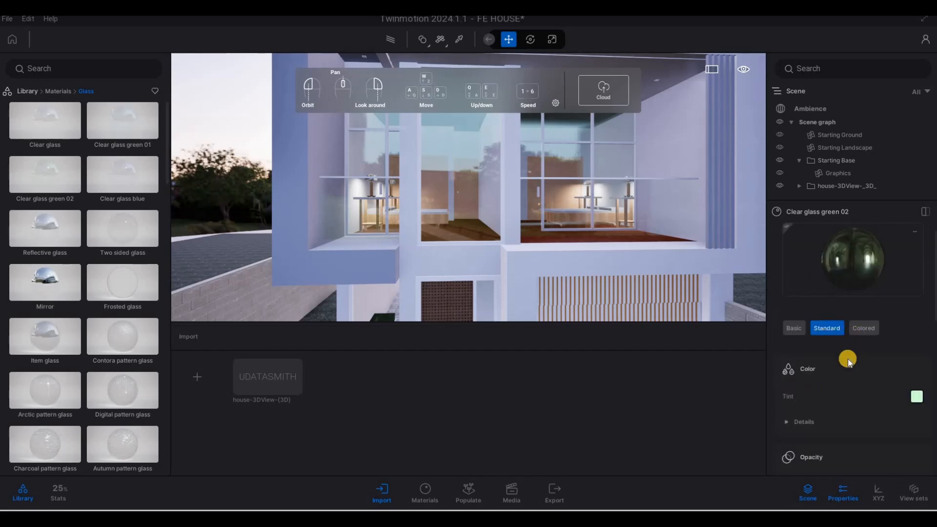
click(804, 329)
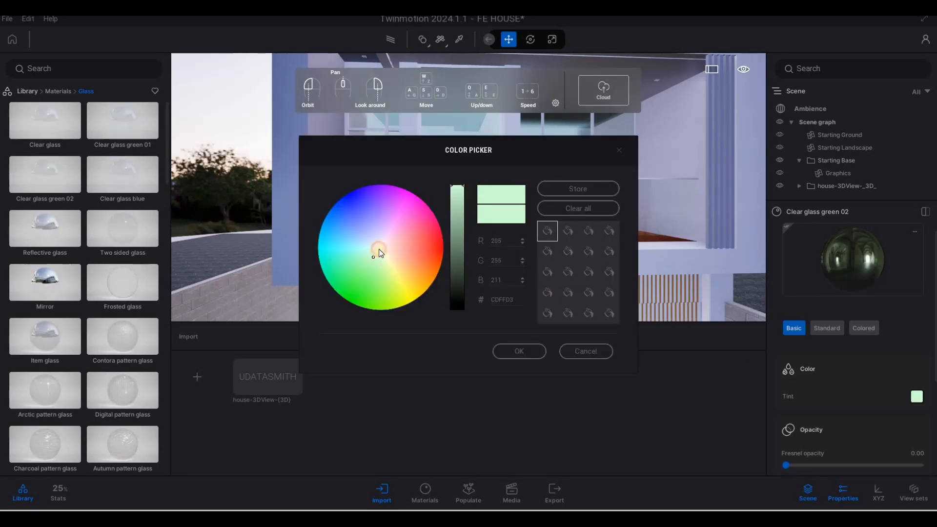
click(378, 249)
drag(454, 187, 453, 274)
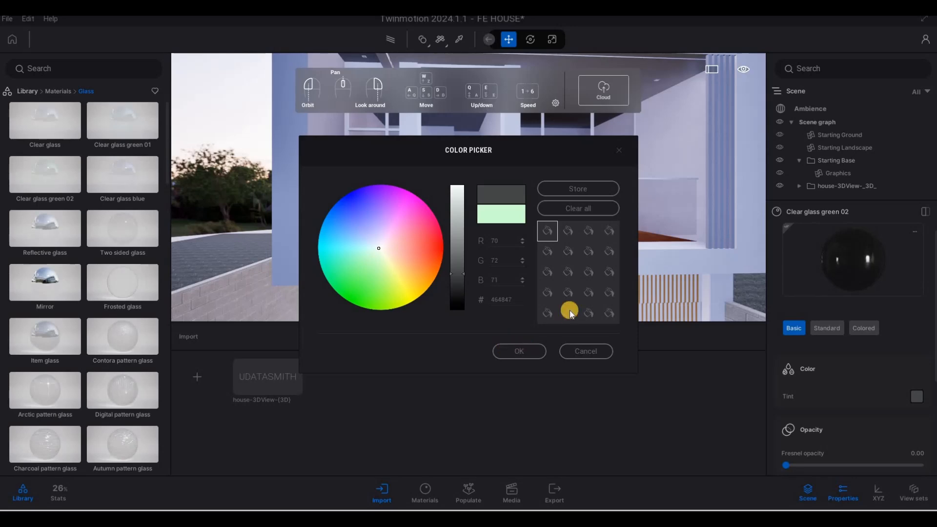
click(518, 350)
Step: View the ground-floor glazing and darken the glass tint to RGB 61, 63, 62
scroll(536, 227, down, 5)
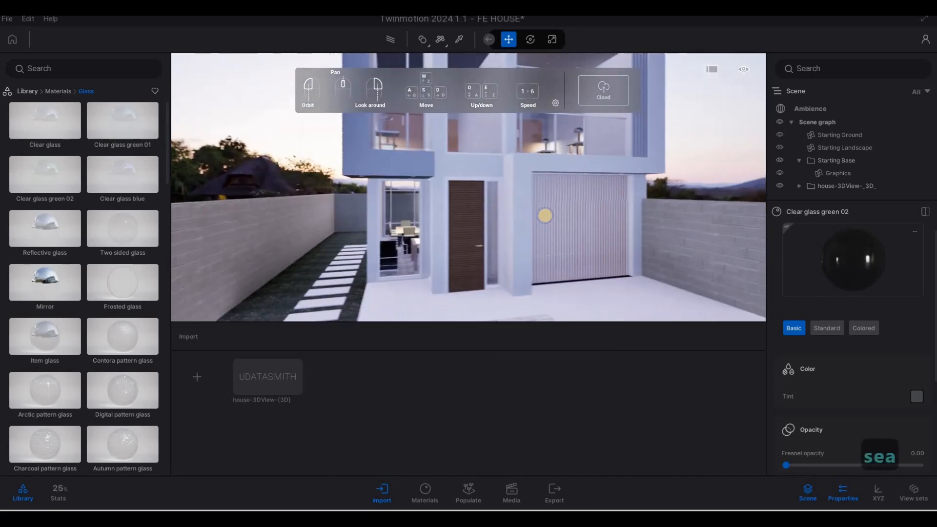
key(e)
key(w)
key(q)
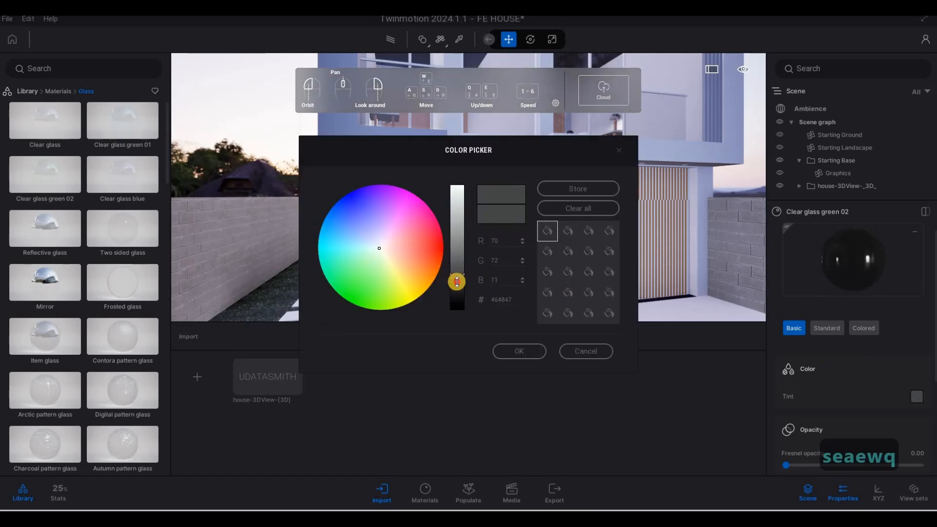
click(459, 290)
drag(461, 283, 462, 277)
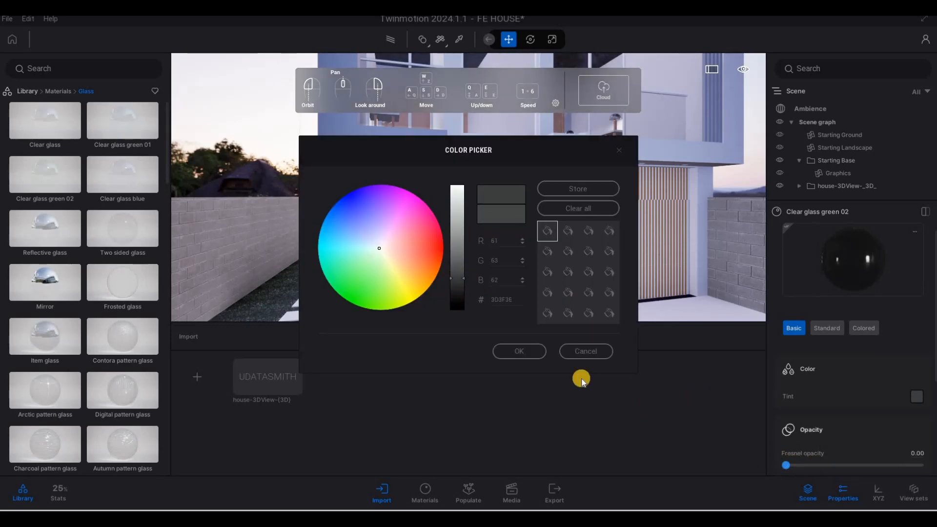
click(539, 353)
Step: Set the glass material's Fresnel opacity to 0.66 and review its remaining settings
drag(842, 469, 874, 471)
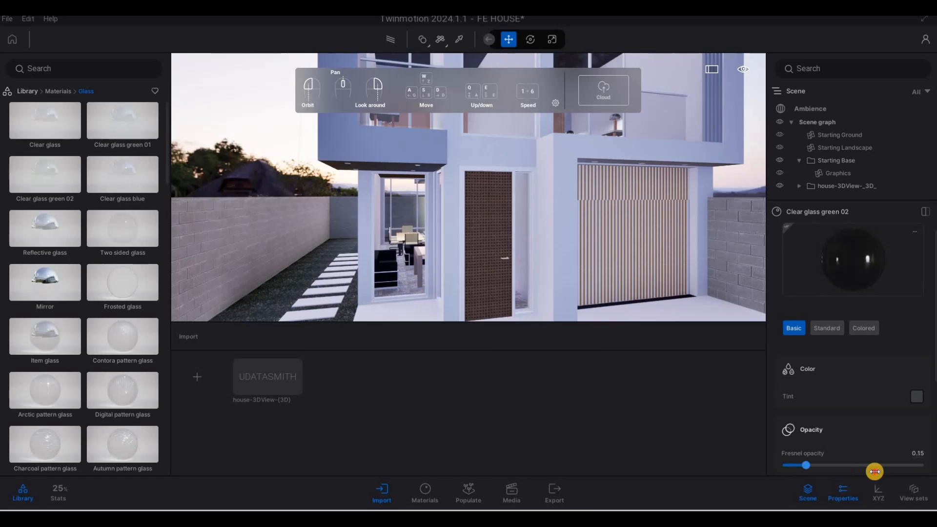
scroll(820, 398, down, 3)
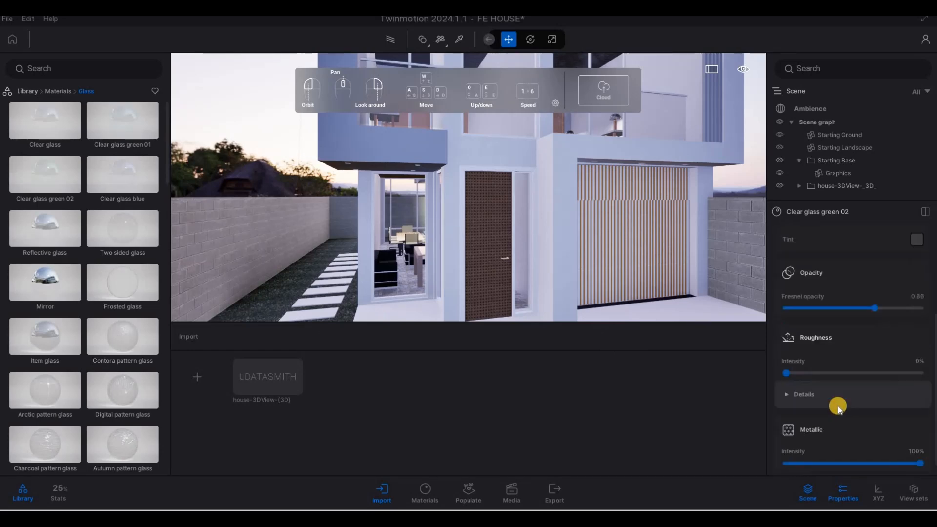
scroll(784, 344, down, 1)
middle_drag(561, 292, 583, 195)
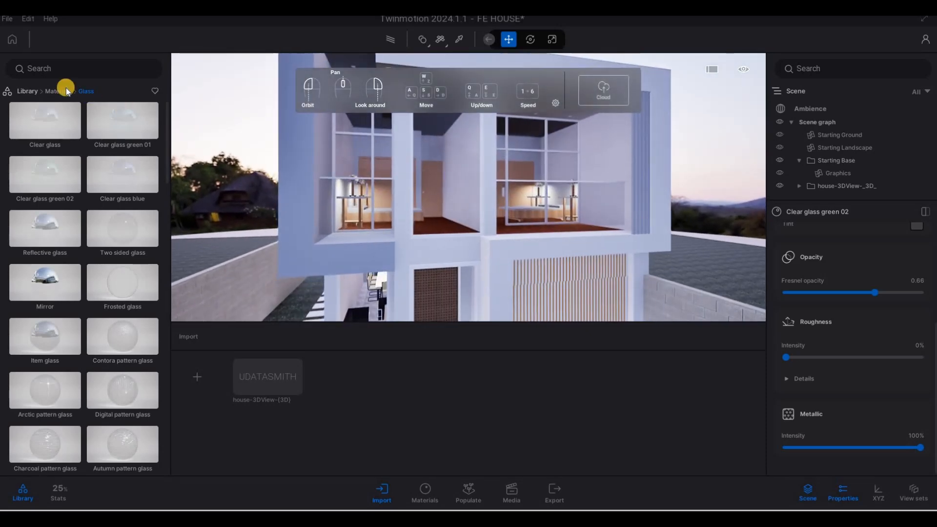
Step: Return to the material categories and examine the tinted glass and facade surfaces from several sides of the house
click(47, 91)
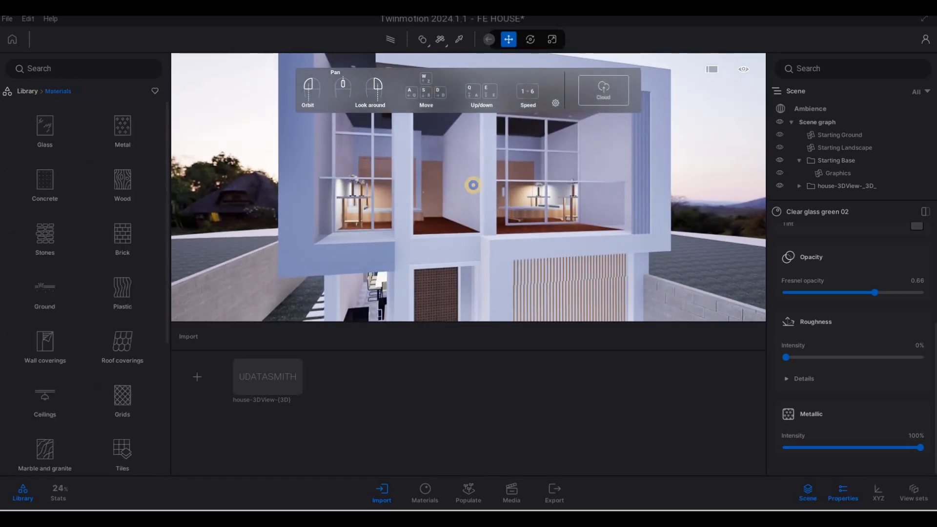
key(a)
key(w)
key(d)
key(a)
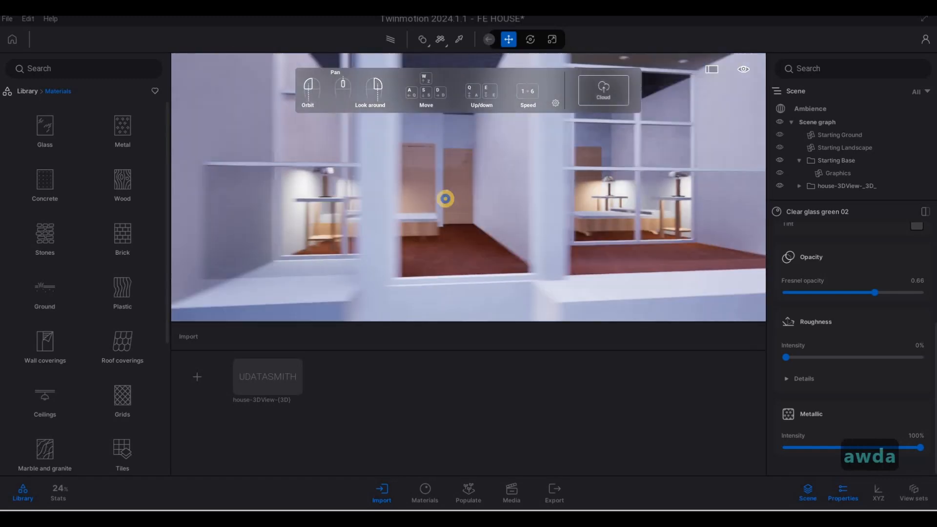
key(s)
key(w)
key(s)
key(e)
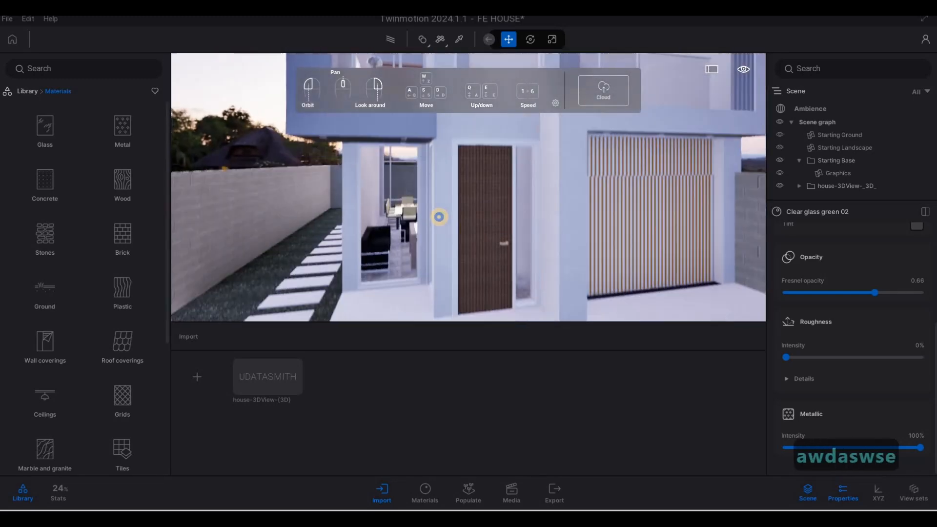
key(d)
key(d)
key(q)
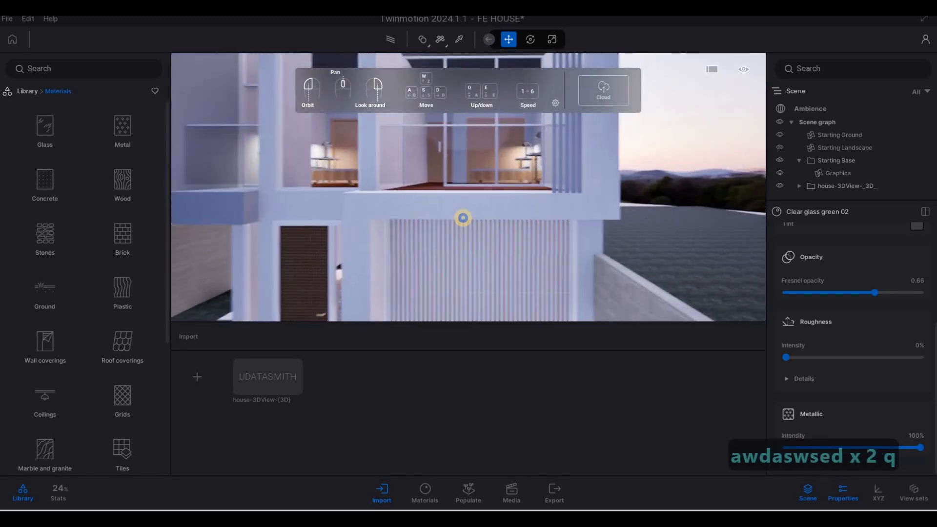
key(a)
key(q)
key(a)
key(e)
key(a)
key(q)
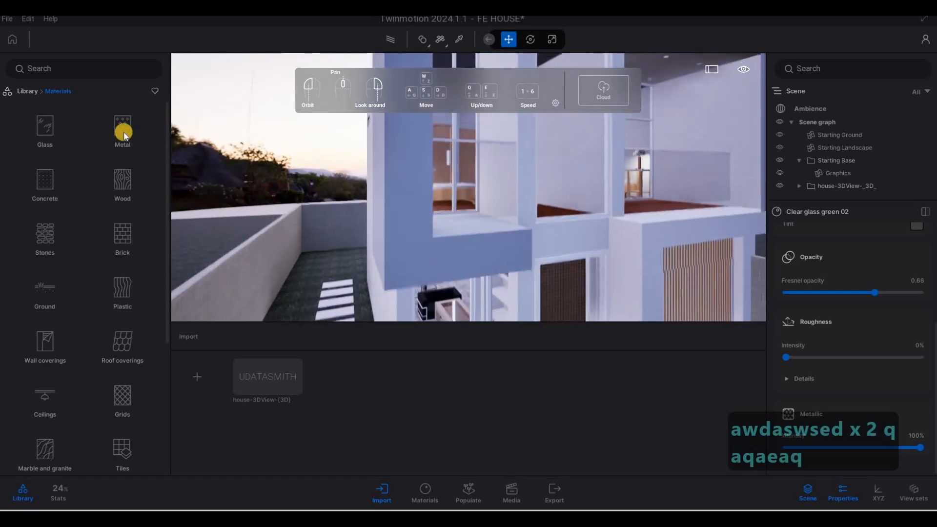
key(s)
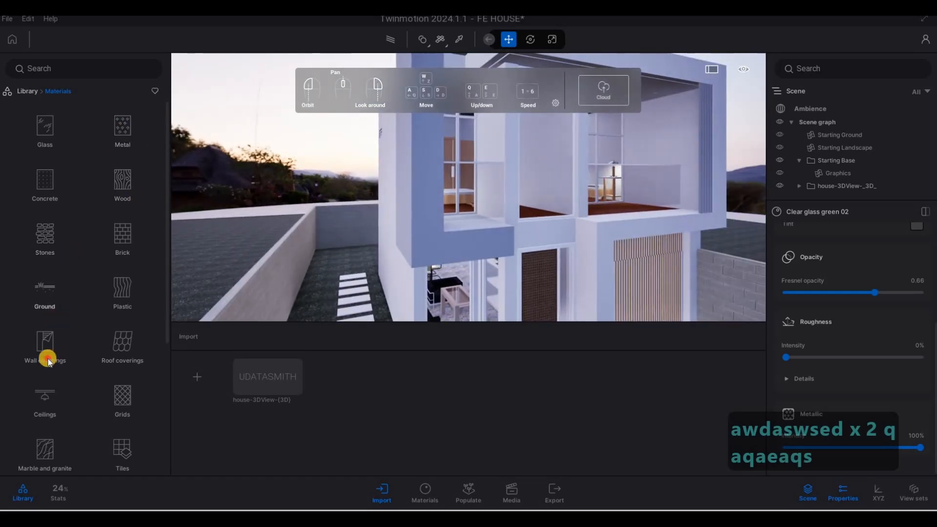
Step: Try the Satin painted wall material on the facade, undo it, and apply it to the projecting frame around the upper-floor windows
click(61, 337)
scroll(74, 302, down, 3)
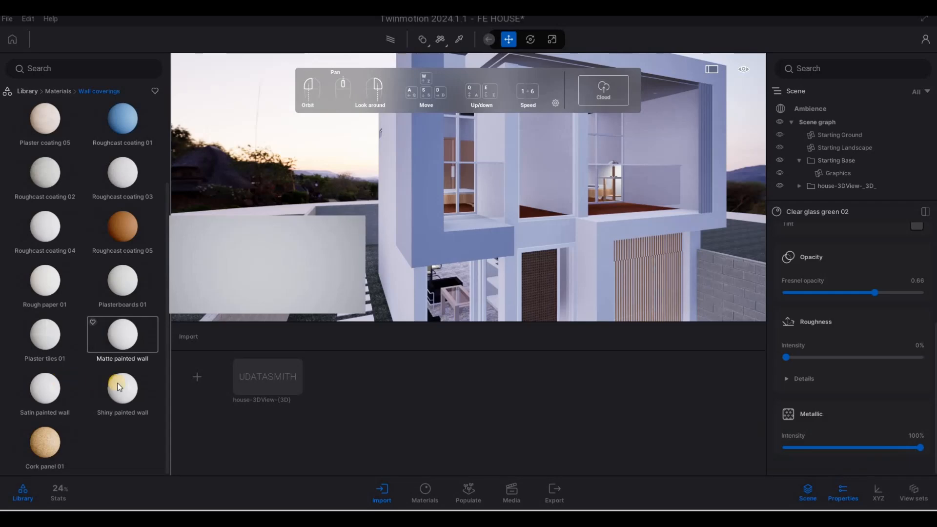
drag(46, 390, 180, 370)
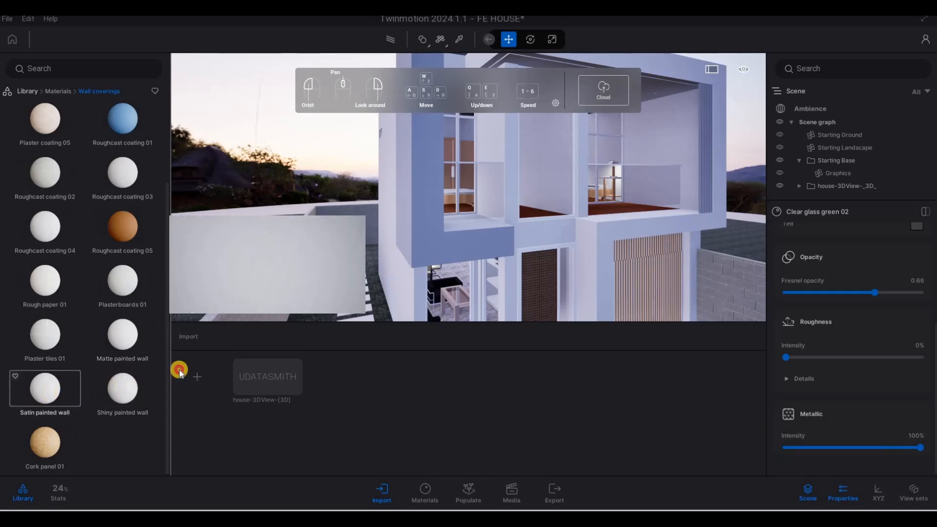
mouse_move(488, 271)
mouse_down()
mouse_move(557, 242)
mouse_move(597, 242)
mouse_up()
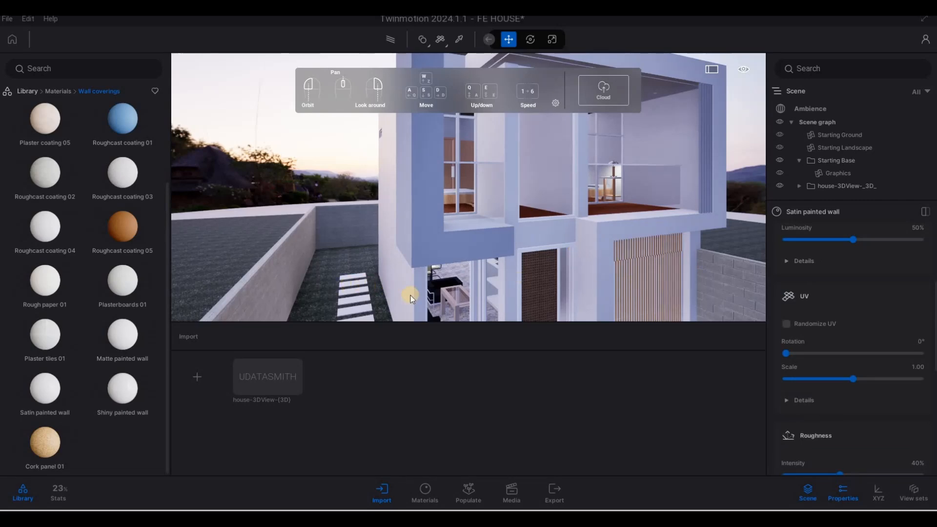
key(ctrl+z)
mouse_move(55, 394)
mouse_down()
mouse_move(412, 263)
mouse_move(428, 239)
mouse_up()
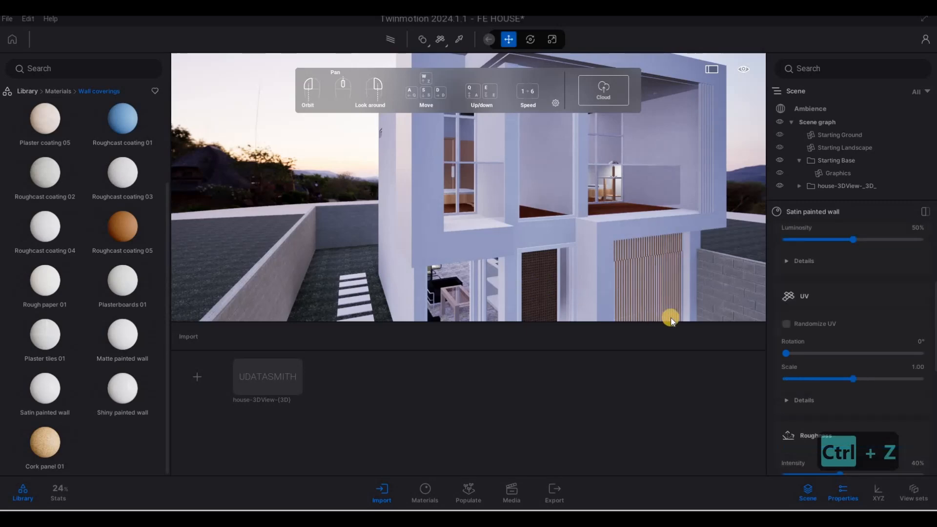
Step: Set the Satin painted wall's tint to near-black grey, RGB 47, 48, 47
scroll(813, 303, up, 4)
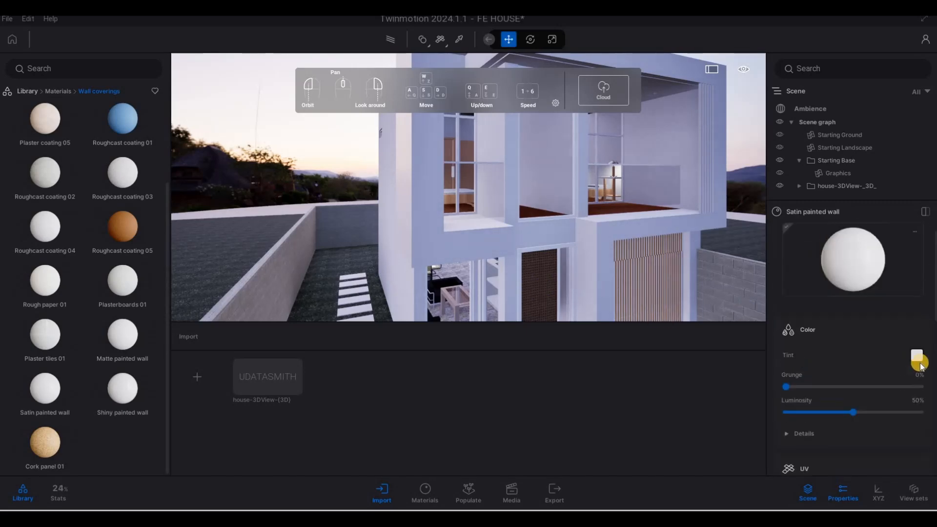
drag(460, 204, 459, 263)
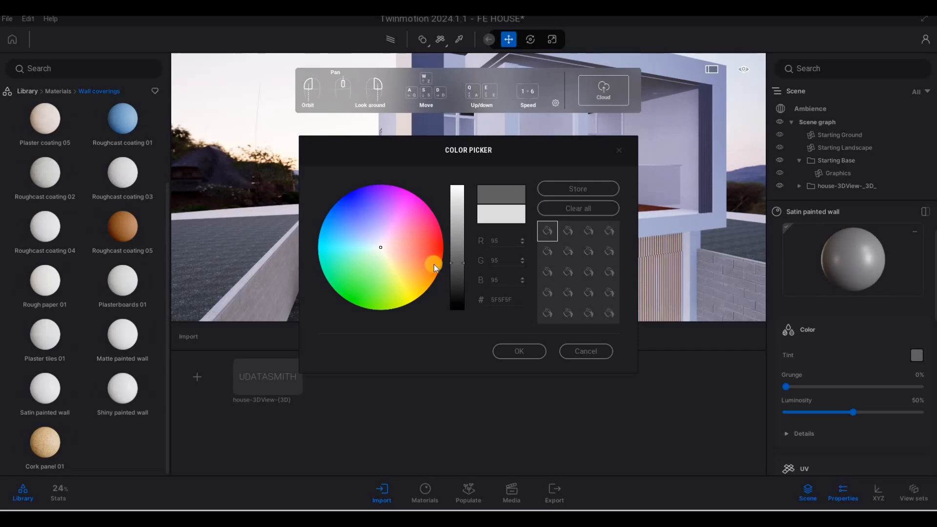
drag(451, 275, 451, 288)
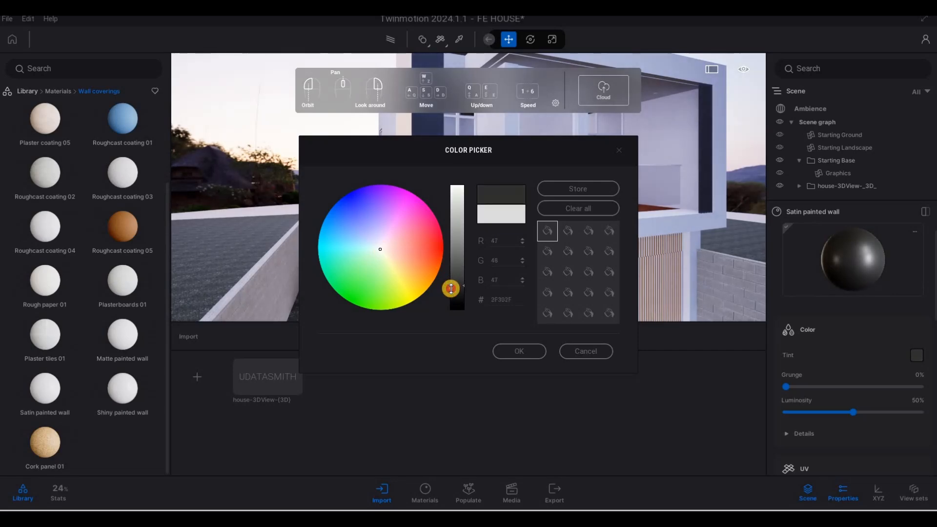
click(511, 352)
Step: Move the camera around the upper floor to examine the dark frame and the adjoining wall surfaces
key(d)
right_drag(483, 226, 51, 306)
key(w)
key(d)
key(s)
key(a)
key(w)
key(w)
key(d)
key(d)
key(d)
key(s)
key(e)
key(a)
key(q)
key(w)
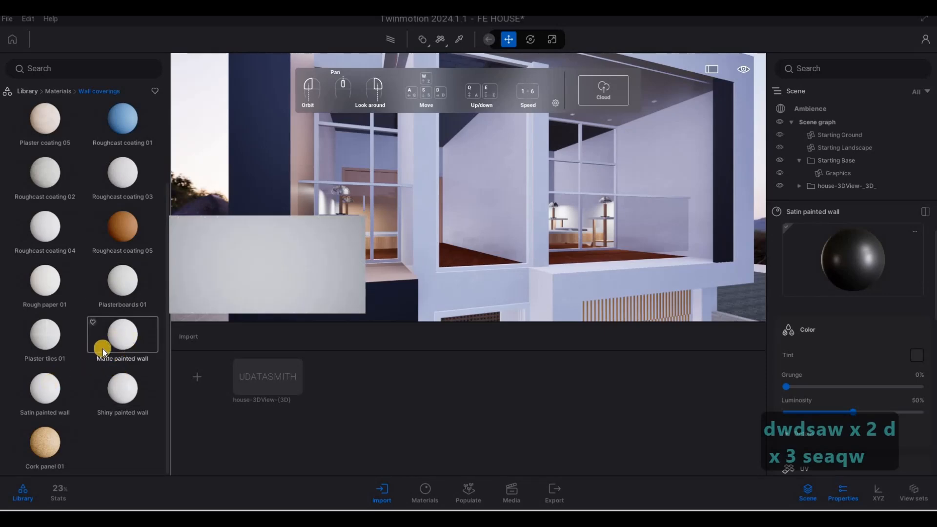
Step: Apply the Matte painted wall material to the facade wall below the upper-floor windows and check it from outside
mouse_move(45, 388)
mouse_down()
mouse_move(187, 326)
mouse_move(469, 291)
mouse_up()
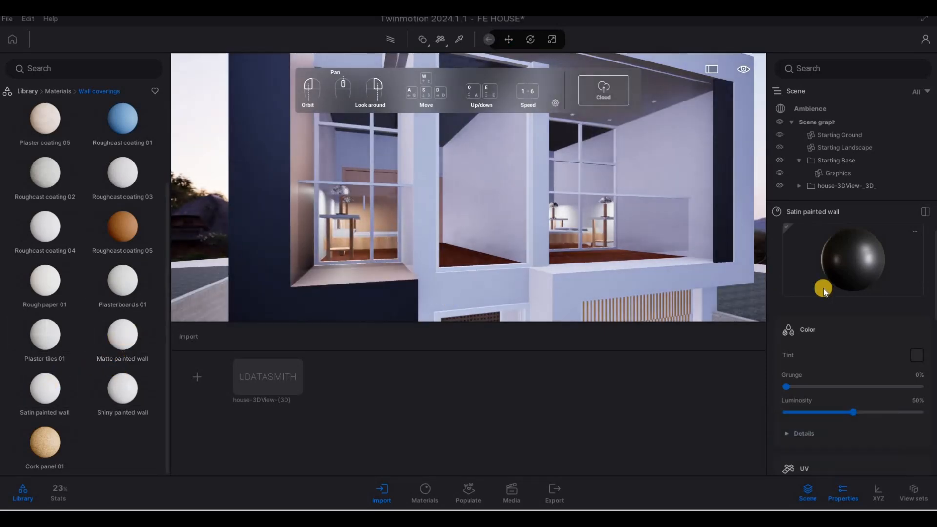
key(s)
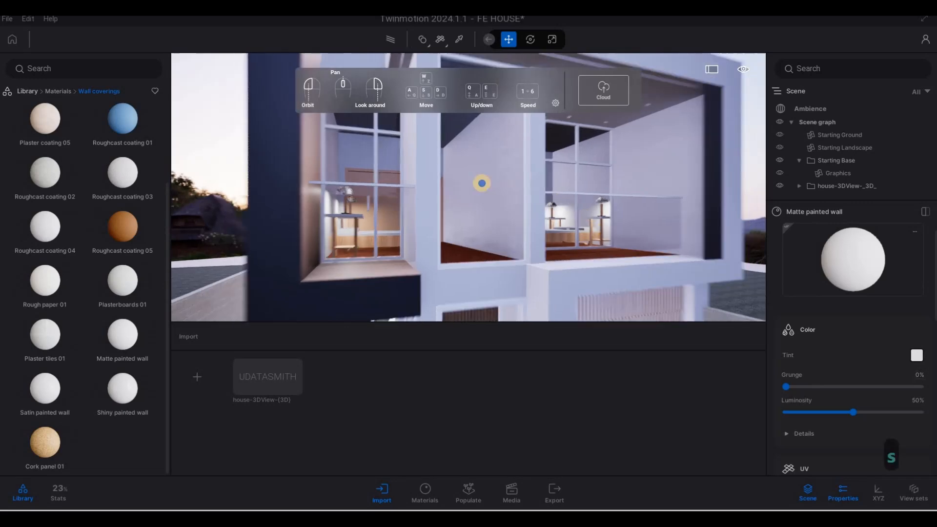
key(d)
key(w)
key(d)
key(a)
key(e)
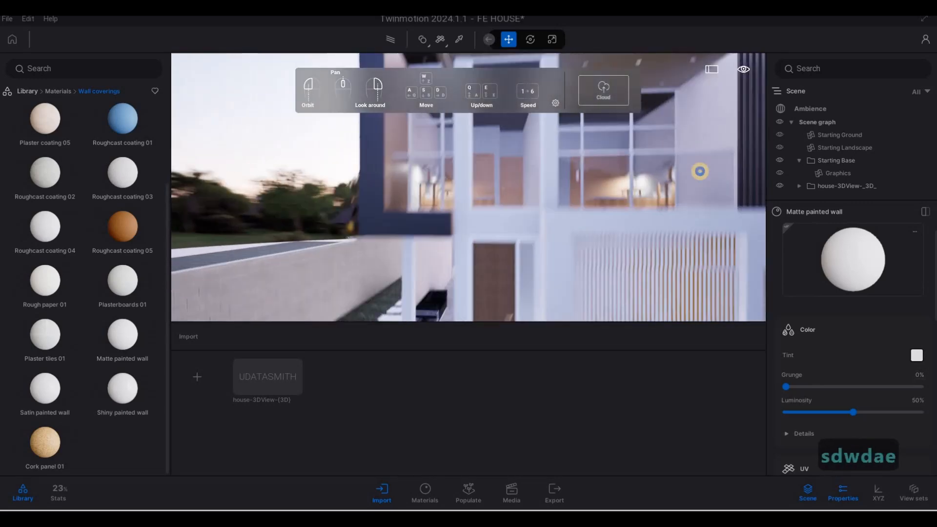
Step: Try Mahogany 03 G and Ash 06 G wood on the front door, settling on Ash 05 G with UV rotation 90° and scale 2.38
click(64, 93)
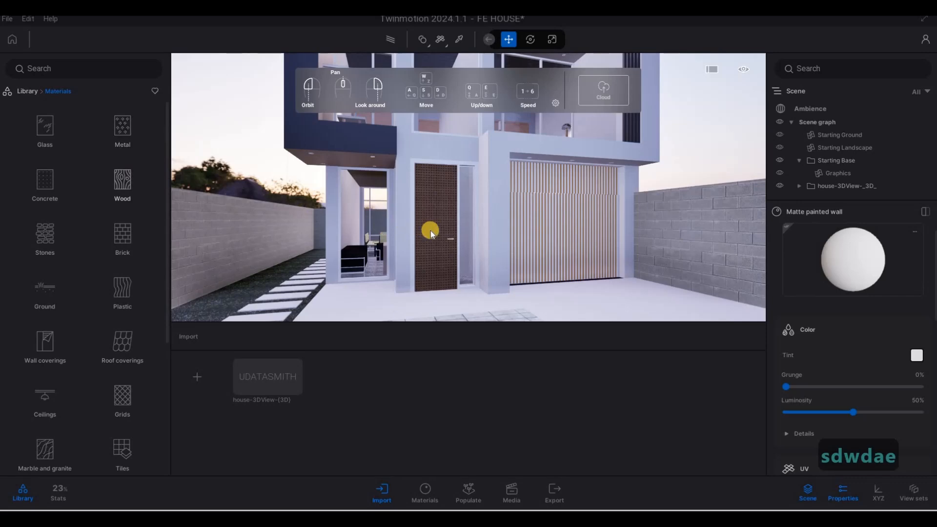
key(w)
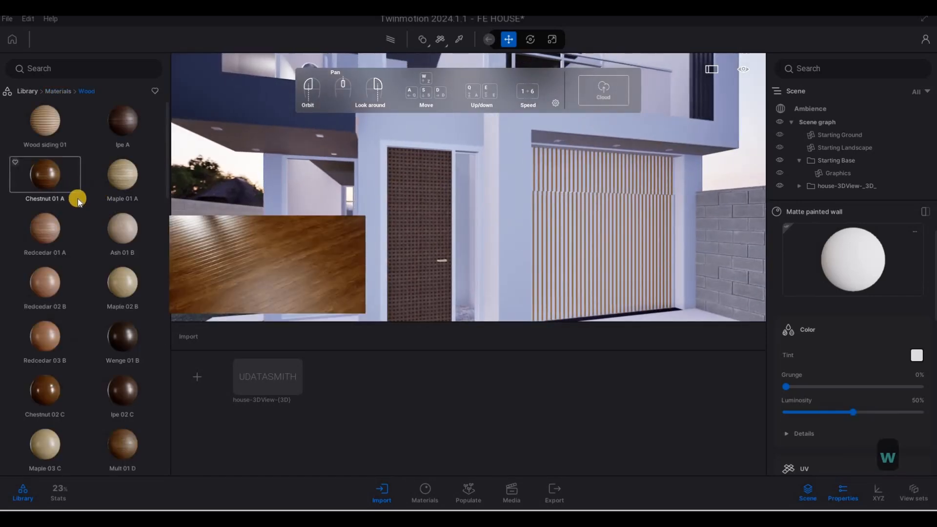
scroll(168, 188, down, 1)
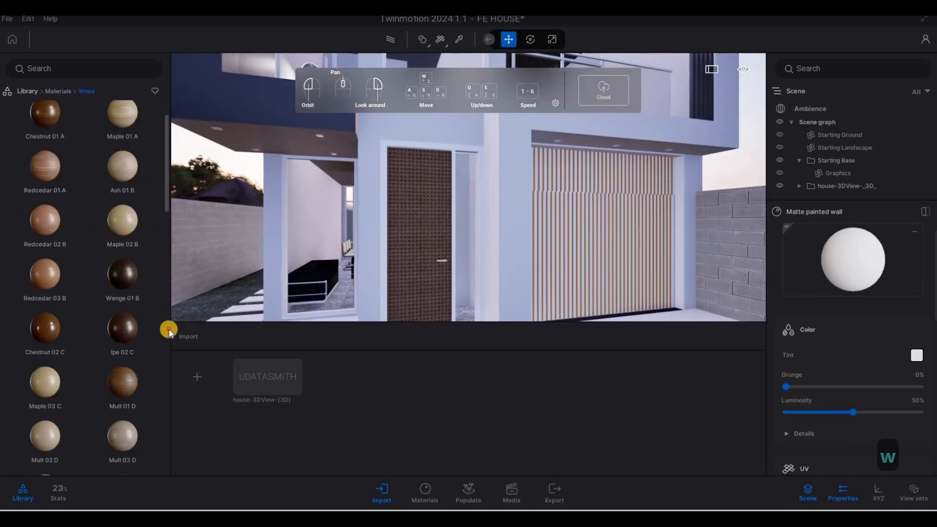
scroll(169, 336, down, 10)
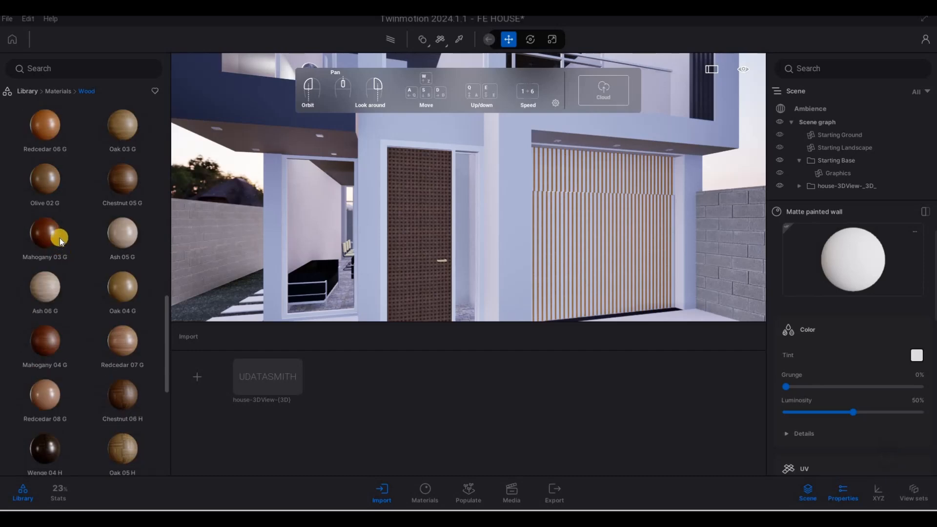
drag(57, 236, 325, 254)
drag(403, 244, 403, 244)
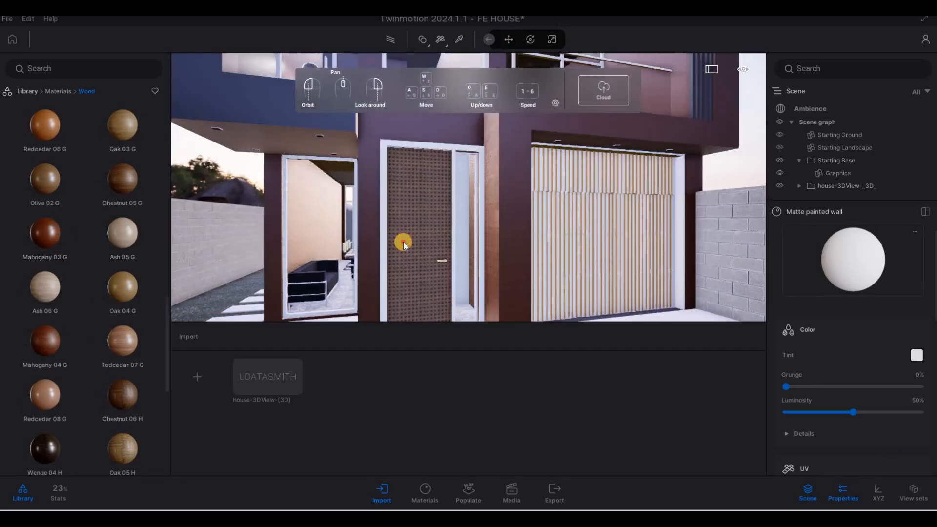
drag(45, 285, 398, 259)
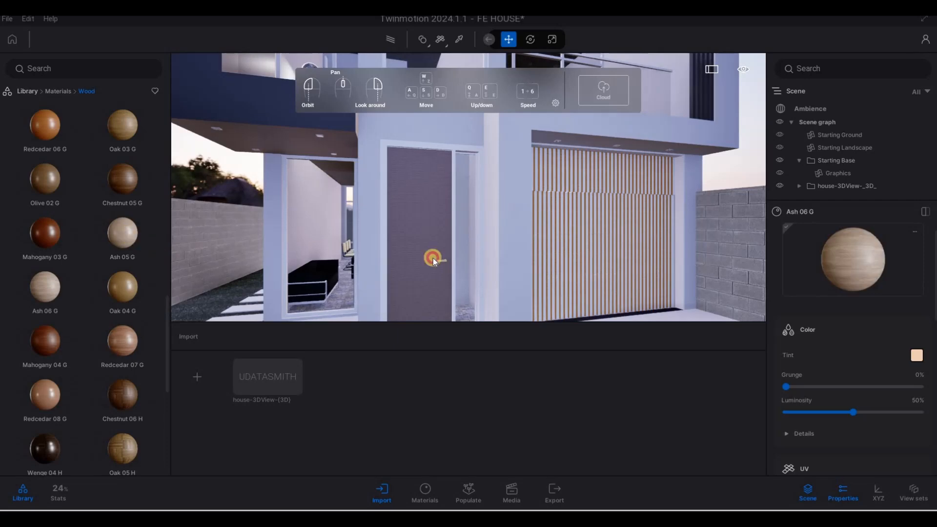
drag(122, 233, 429, 253)
scroll(868, 418, down, 5)
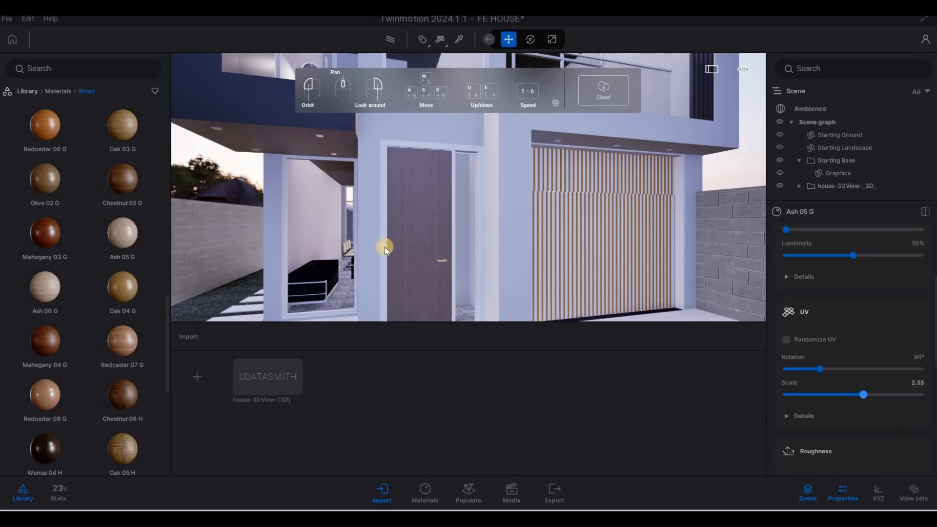
Step: Apply the Mahogany 03 G wood material to the garage door's panel surface behind the vertical slats
key(w)
key(w)
key(s)
key(s)
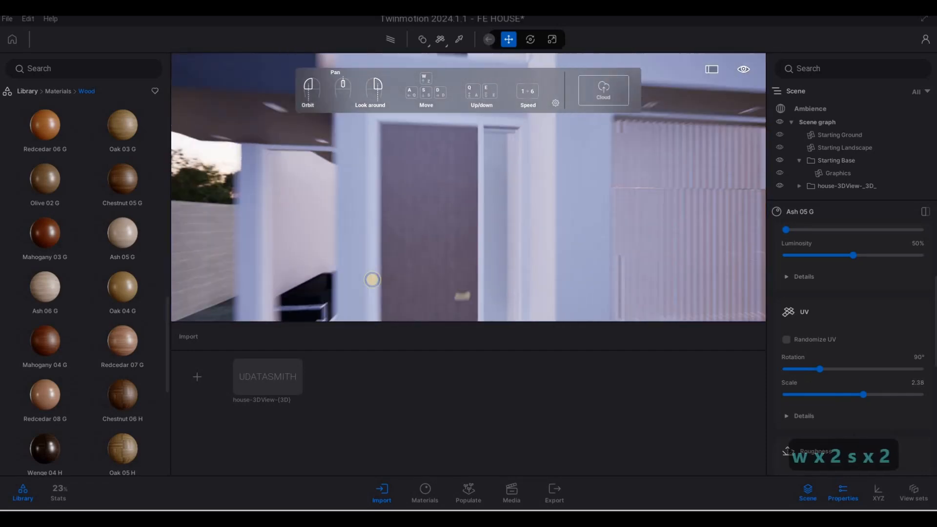
key(d)
key(w)
key(w)
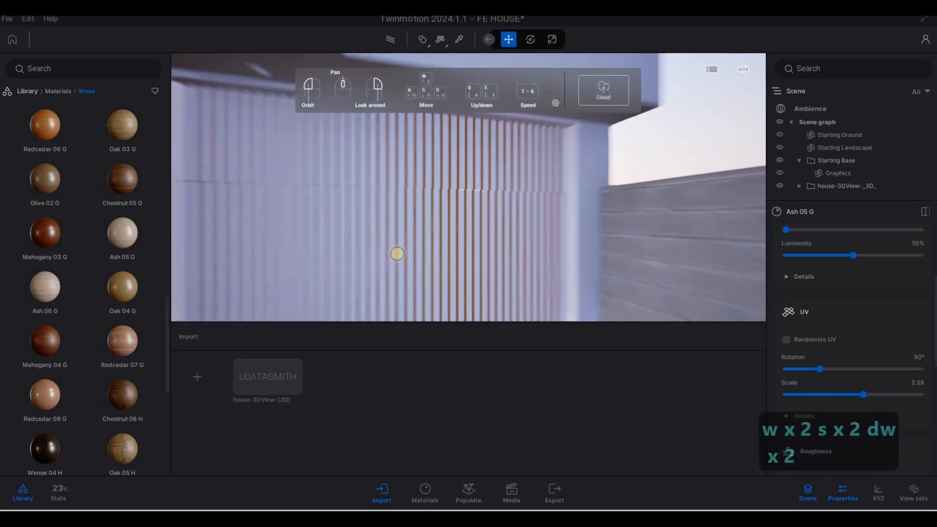
drag(45, 233, 176, 207)
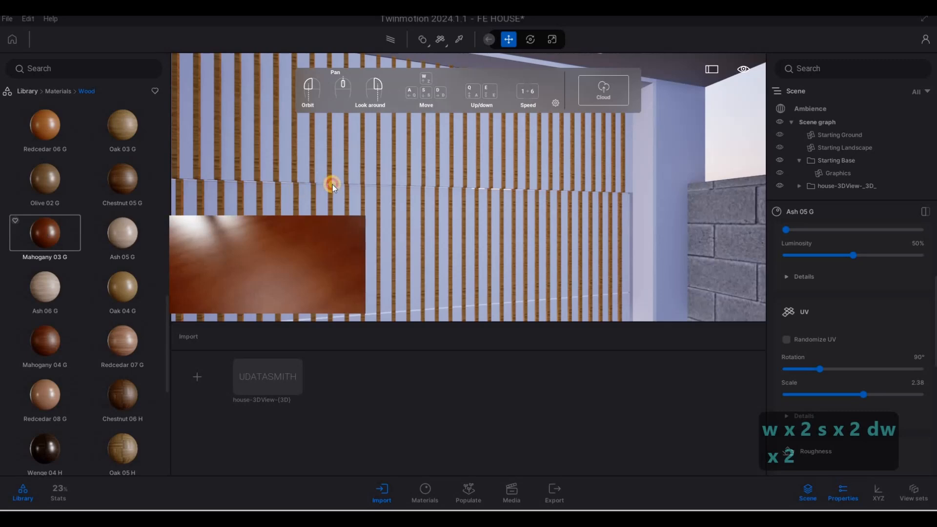
drag(332, 185, 336, 186)
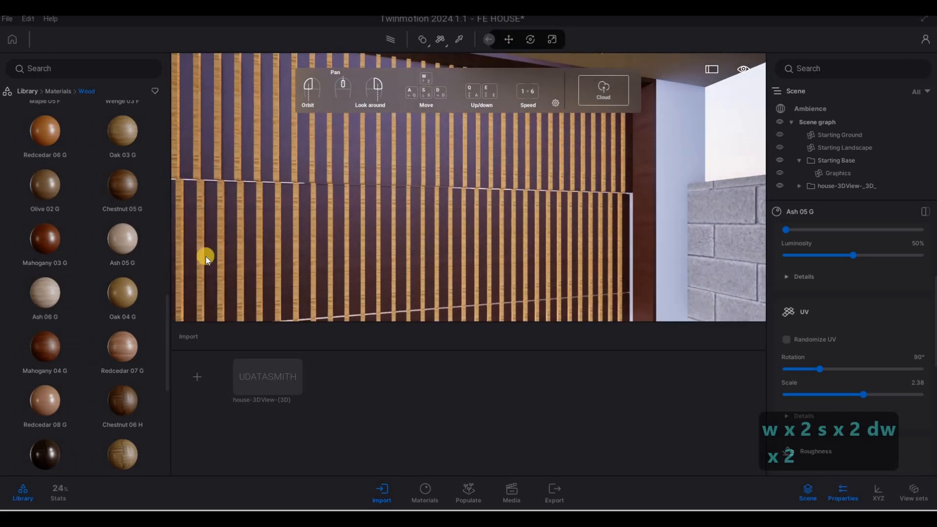
Step: Apply the Mahogany 03 G wood material to the vertical slats of the garage door as well
drag(44, 237, 331, 216)
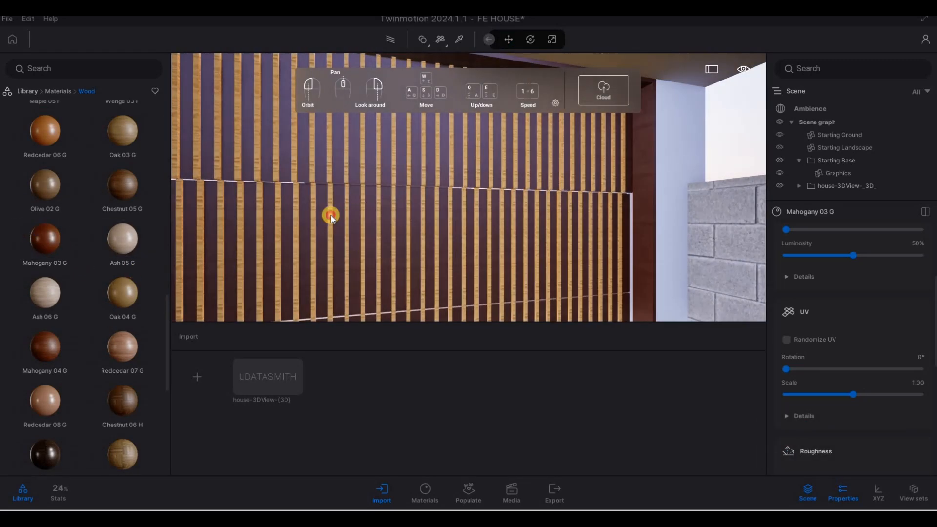
key(ctrl+z)
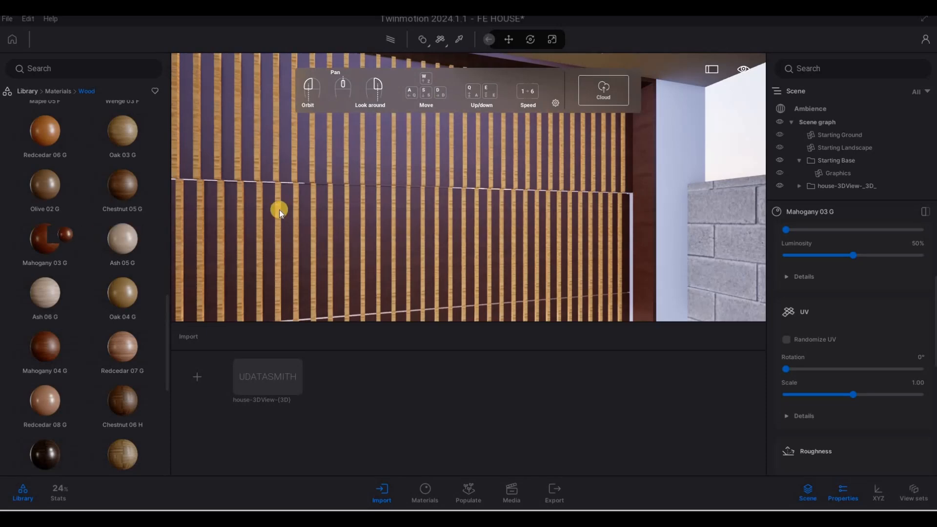
key(w)
key(s)
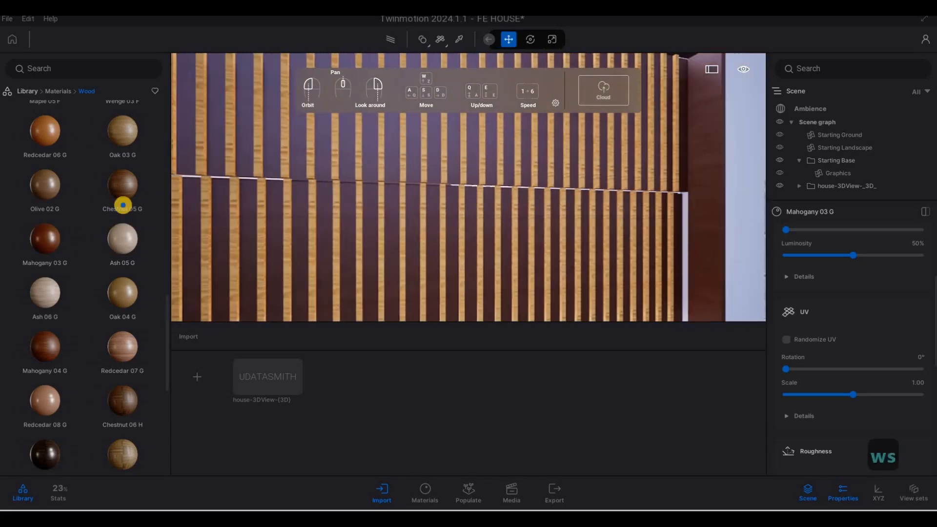
drag(54, 232, 431, 231)
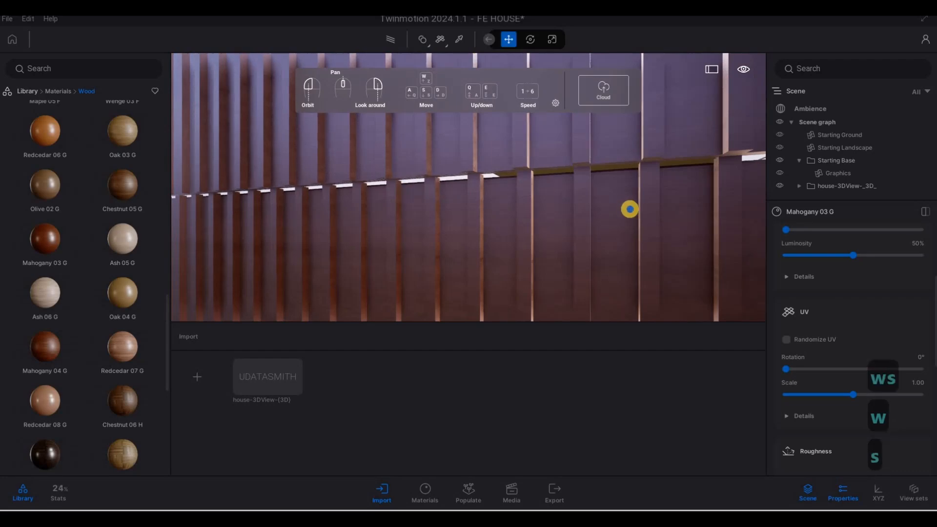
Step: Examine the mahogany garage door from close up and from a distance, including its slats, side trims and surrounding facade
key(a)
key(w)
key(q)
key(w)
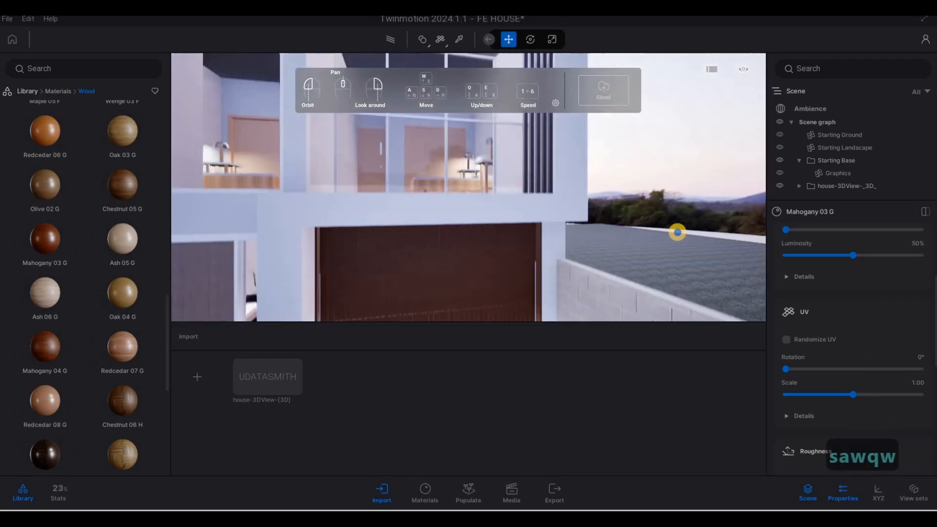
key(e)
key(e)
key(w)
key(w)
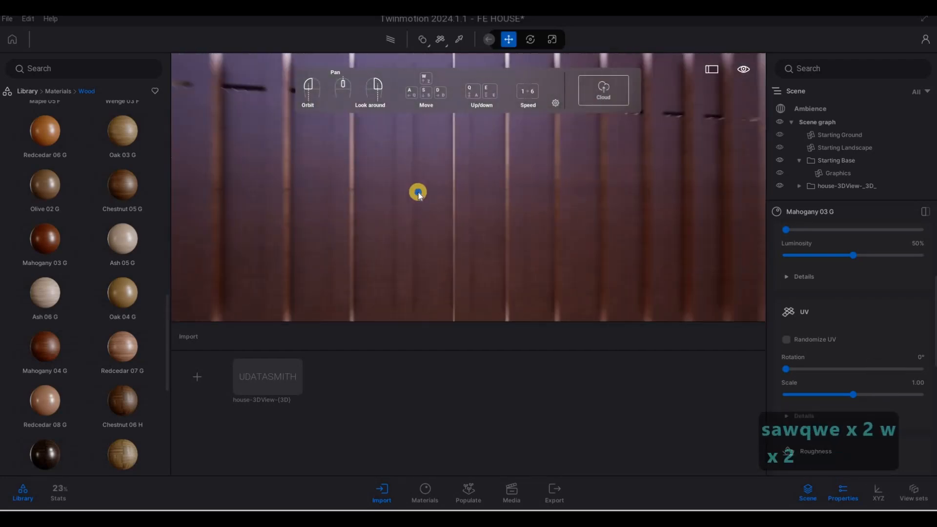
key(s)
key(a)
key(s)
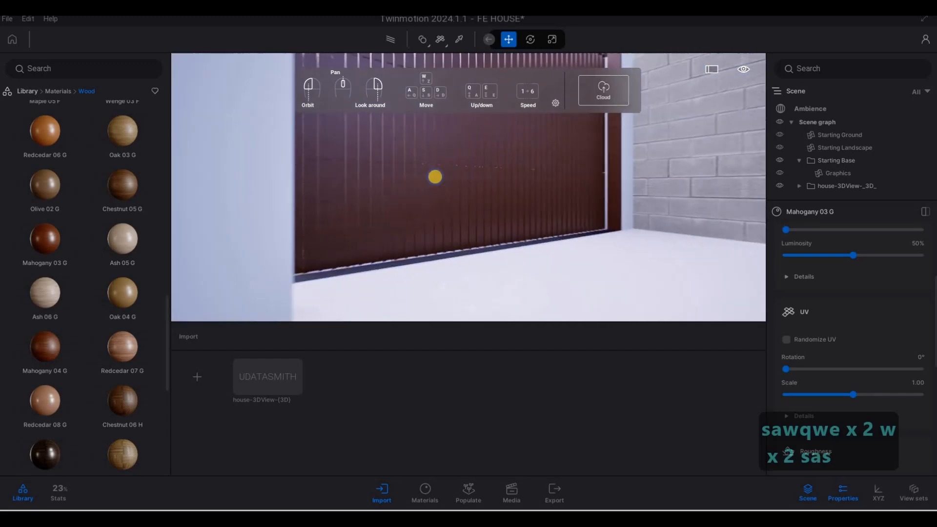
key(d)
key(s)
key(q)
key(a)
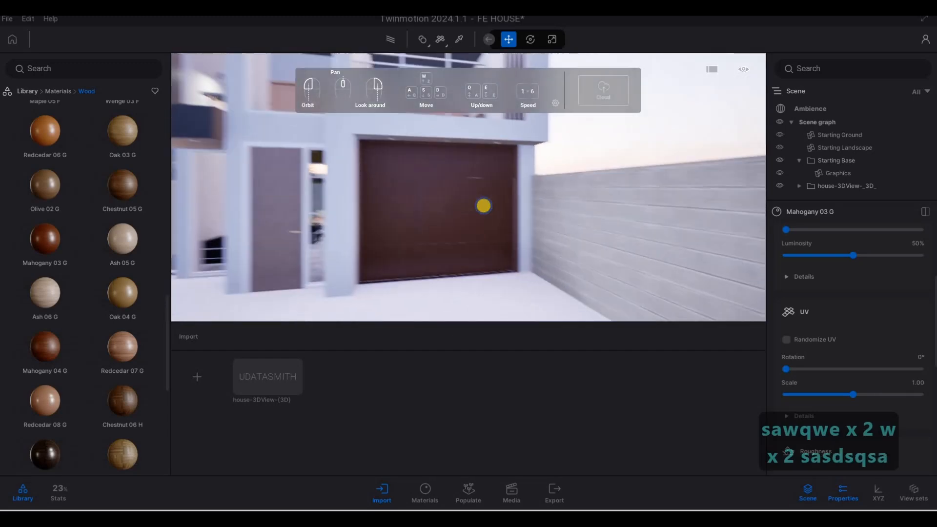
key(s)
key(w)
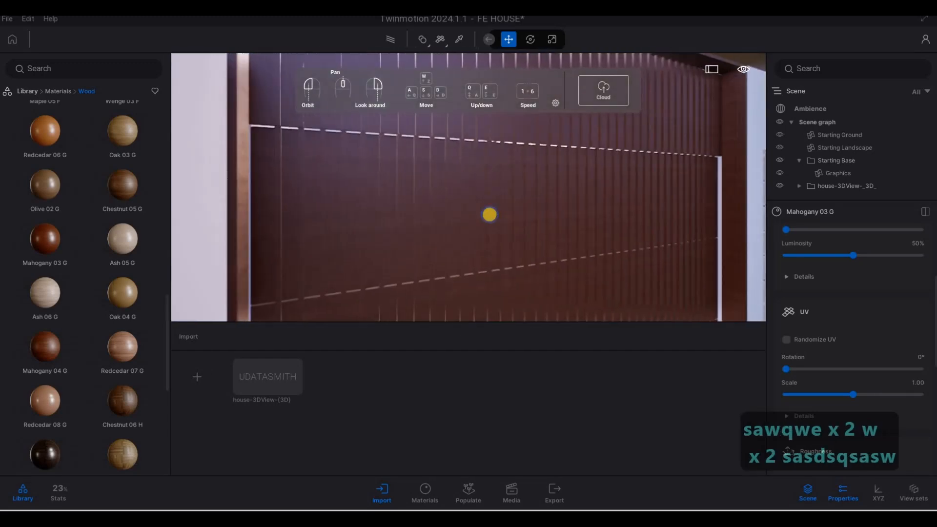
key(d)
key(w)
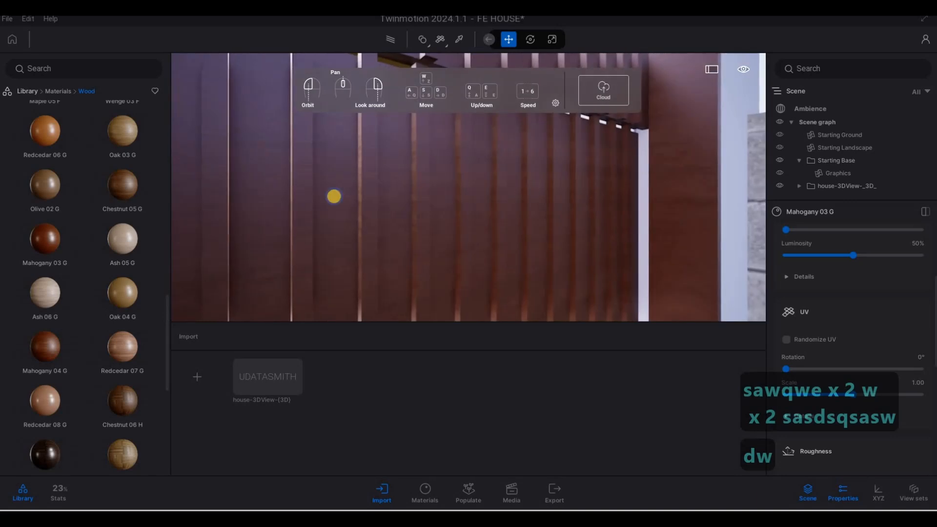
Step: Try the Brushed aluminium 01 metal on the front door's sidelight frame, and sample the frame's existing Aluminum material
key(s)
key(s)
key(a)
key(a)
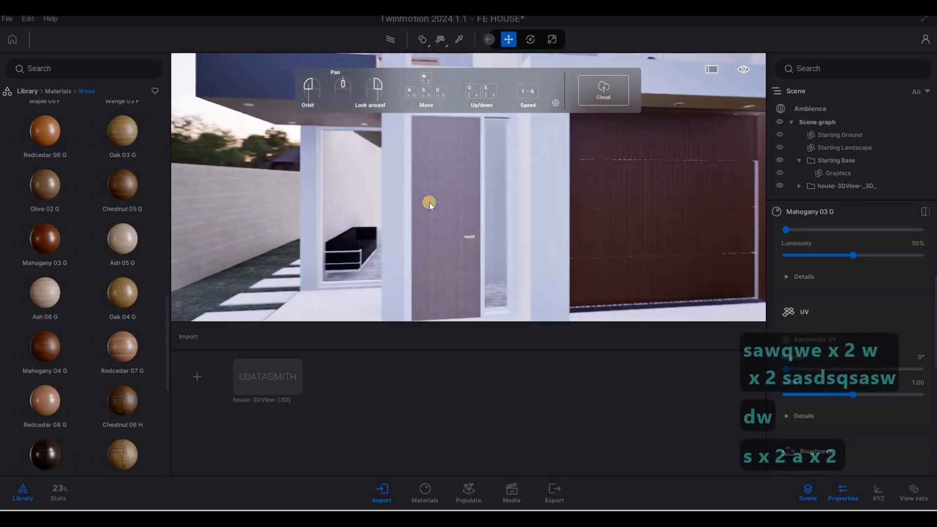
key(s)
key(w)
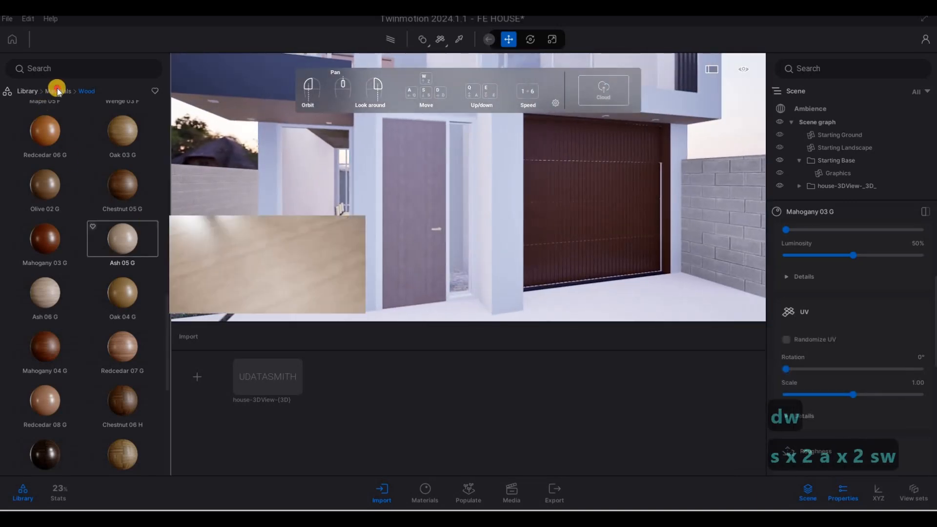
click(58, 91)
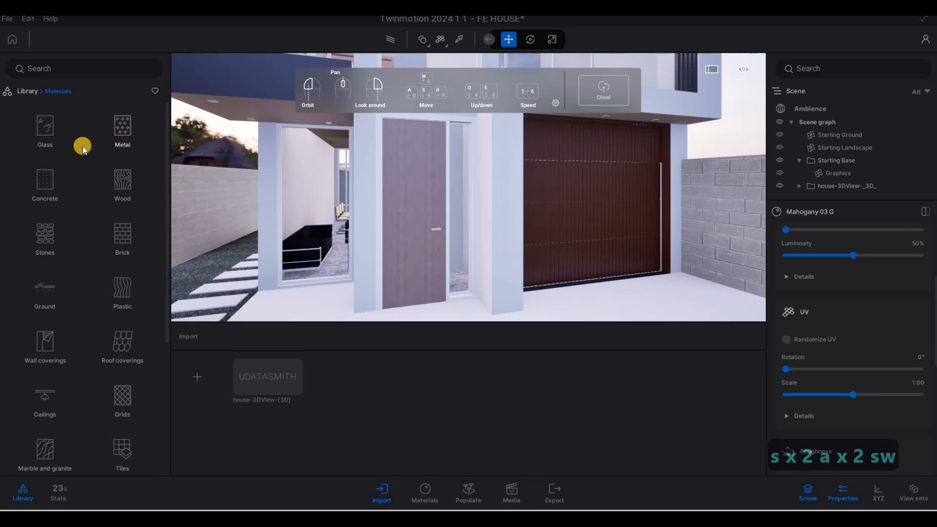
click(85, 147)
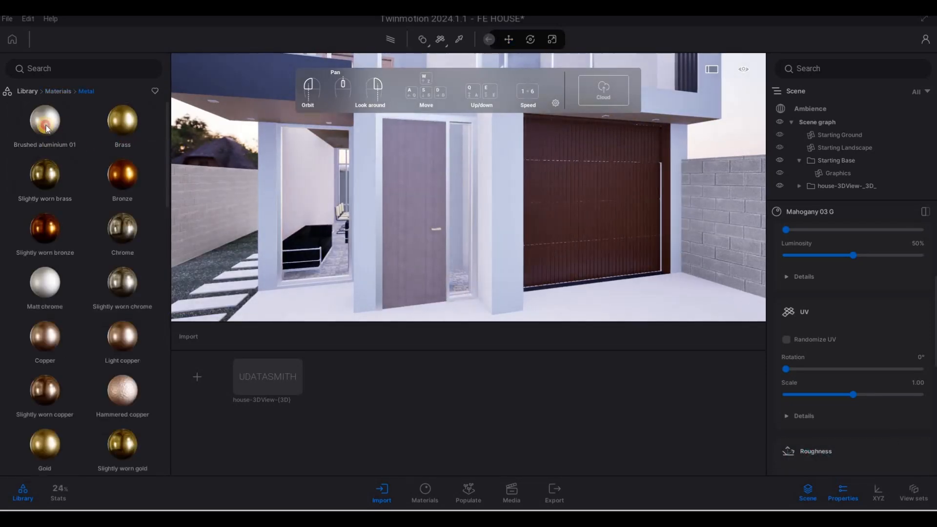
drag(45, 126, 472, 205)
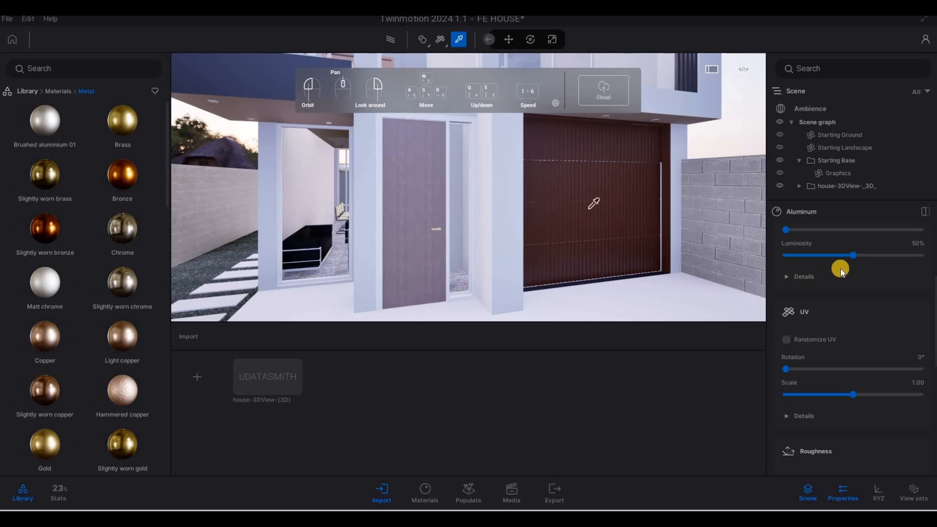
Step: Darken the tint of the door and window frames' Aluminum material to near-black grey
scroll(819, 332, up, 3)
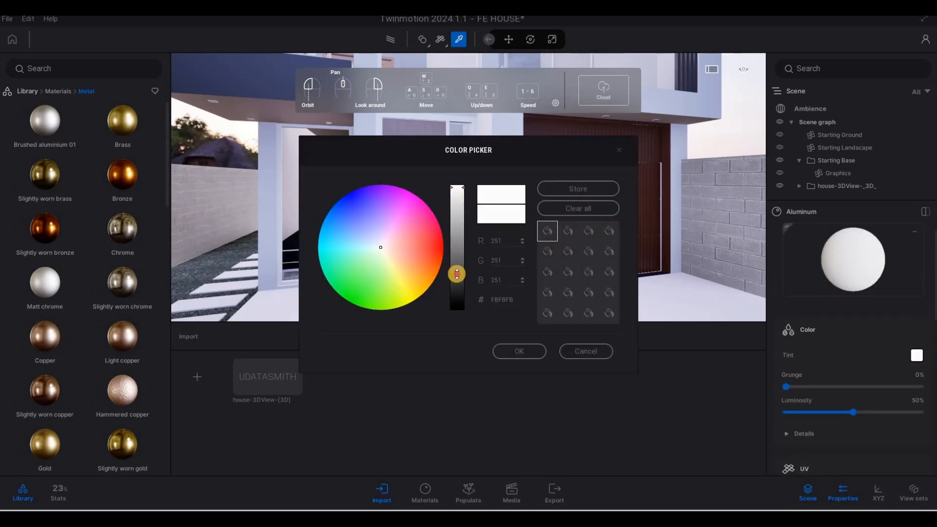
click(456, 274)
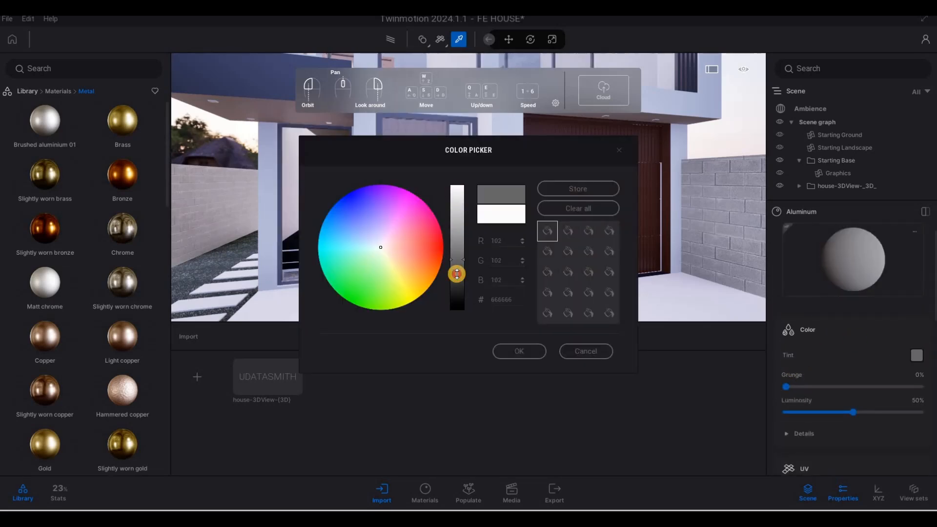
click(514, 347)
Step: Set the Metallic intensity of the frames' Aluminum material to 87%
scroll(825, 420, down, 5)
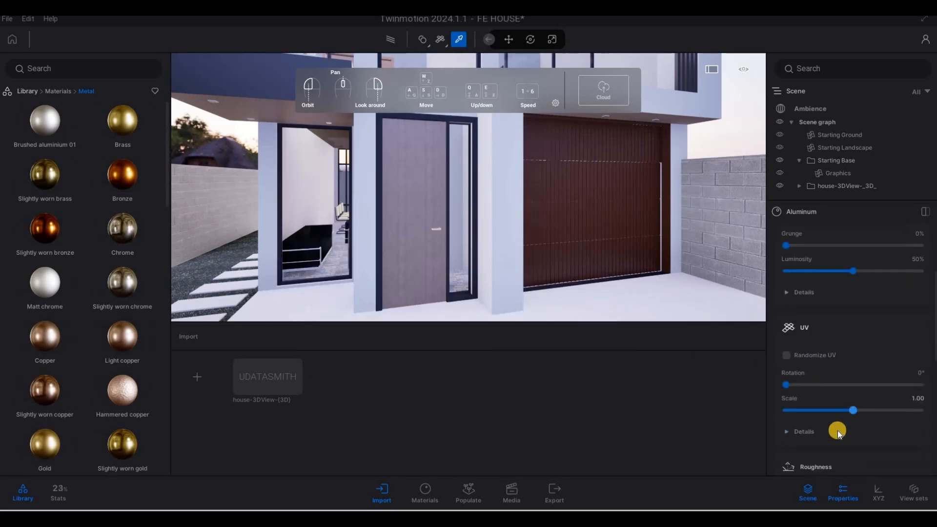
scroll(858, 439, down, 2)
scroll(805, 453, down, 2)
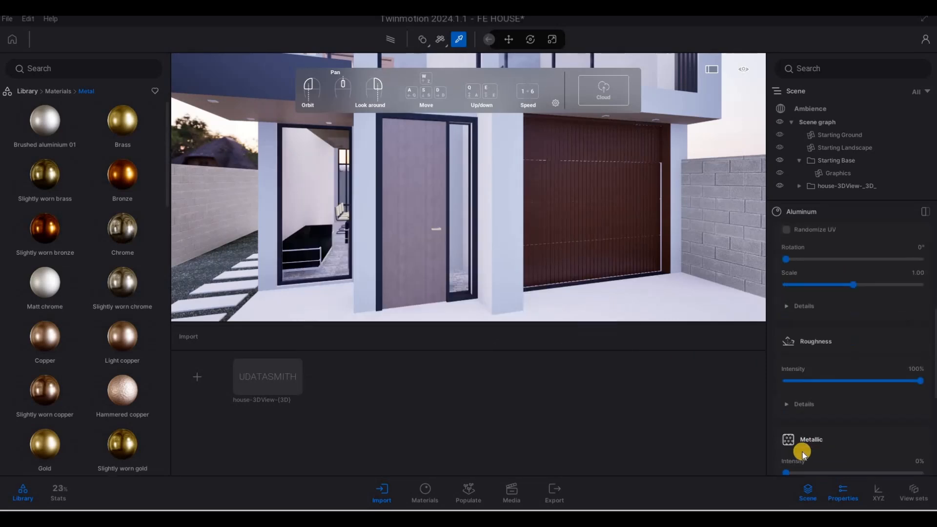
scroll(798, 440, down, 1)
click(884, 443)
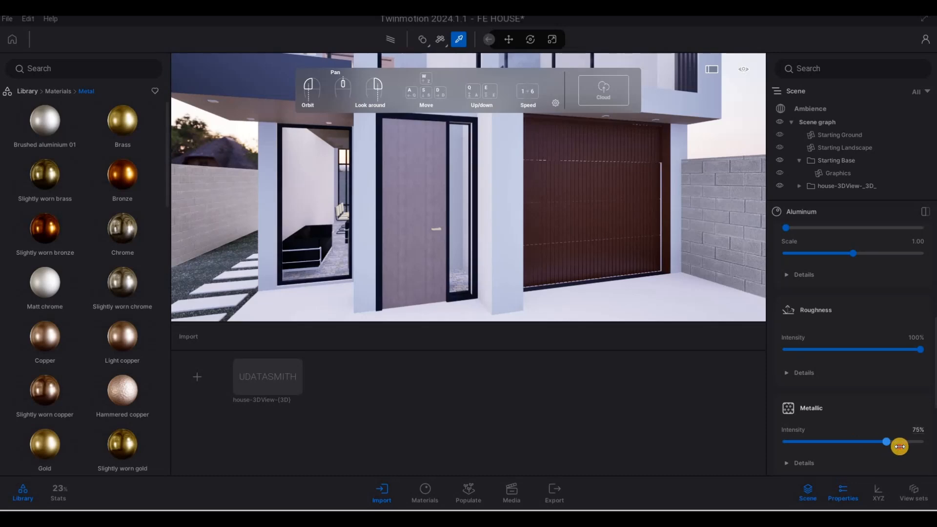
Step: Examine the dark aluminium window frames from the entrance up to the upper-floor rooms
key(w)
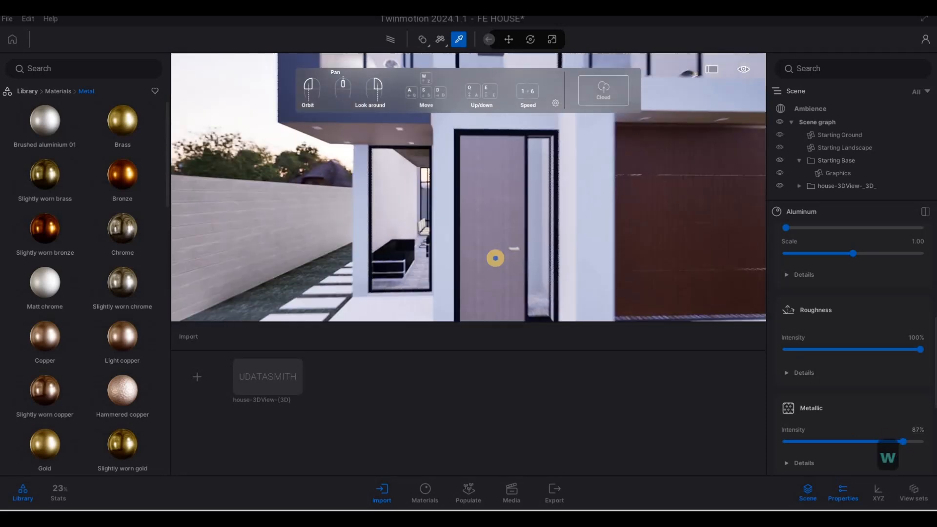
key(q)
key(q)
key(w)
key(s)
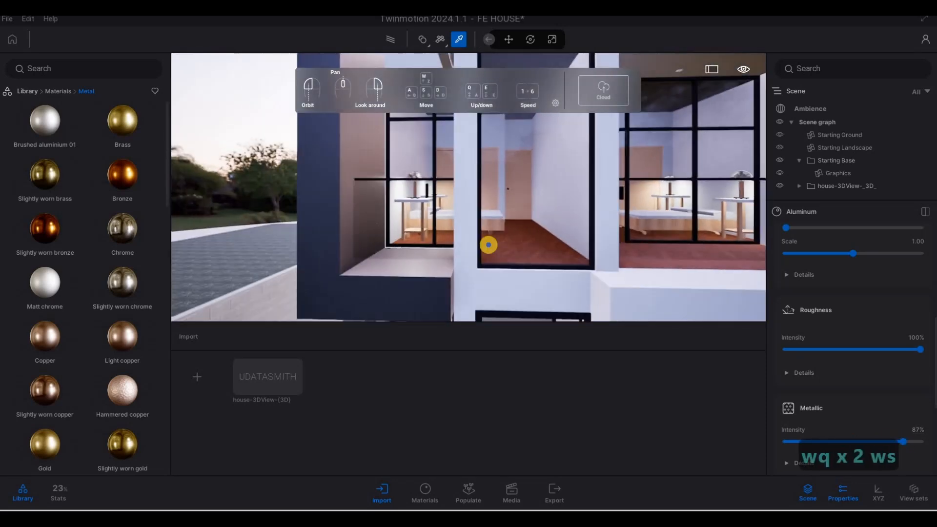
key(s)
key(a)
key(w)
key(d)
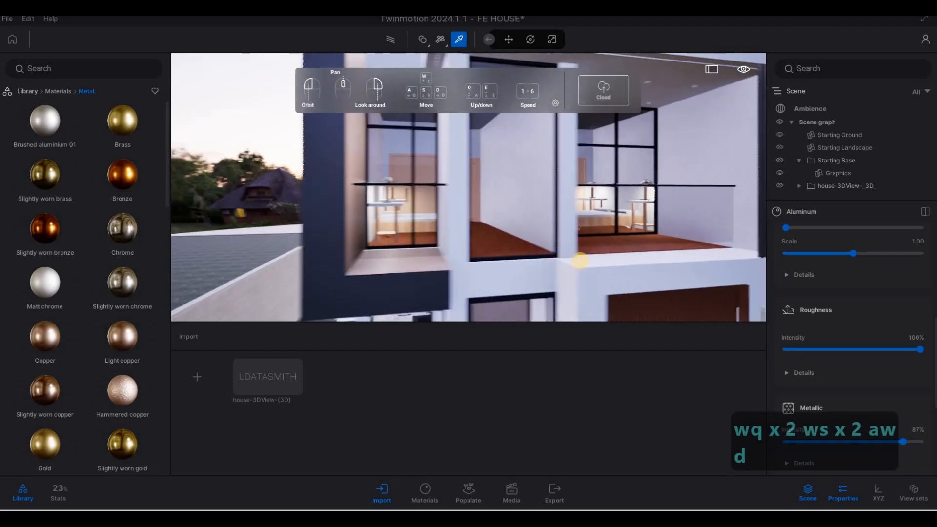
key(w)
key(d)
key(w)
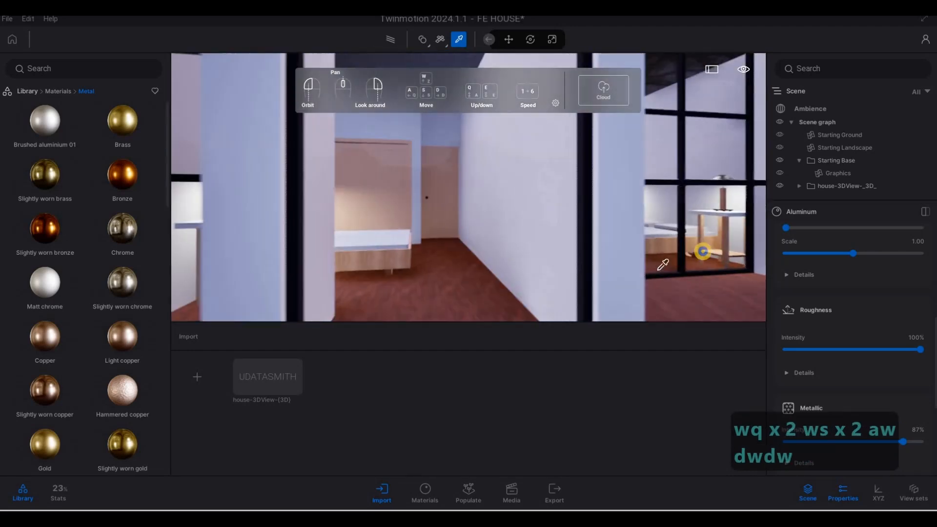
Step: Leave the material picker and select the light source inside the bedside table lamp in the bedroom
key(d)
key(w)
key(w)
key(s)
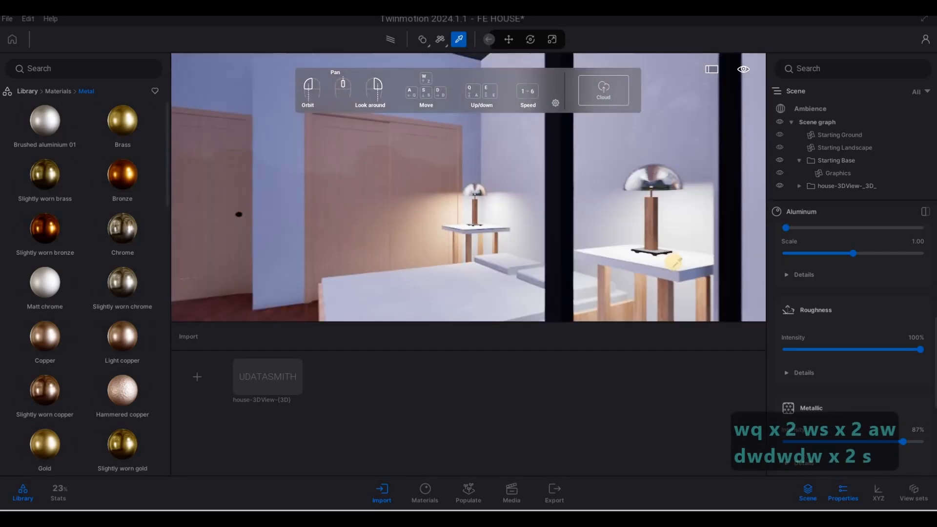
key(Escape)
key(Escape)
key(w)
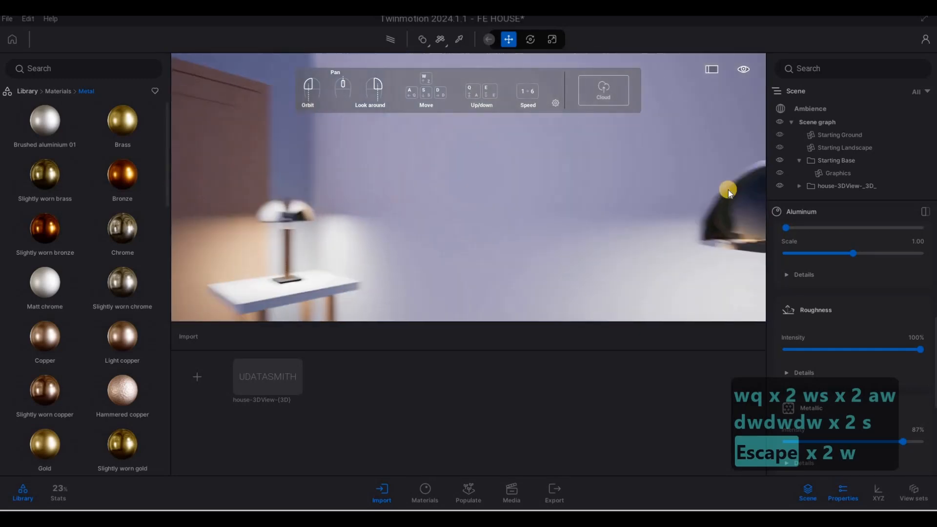
key(e)
key(q)
key(e)
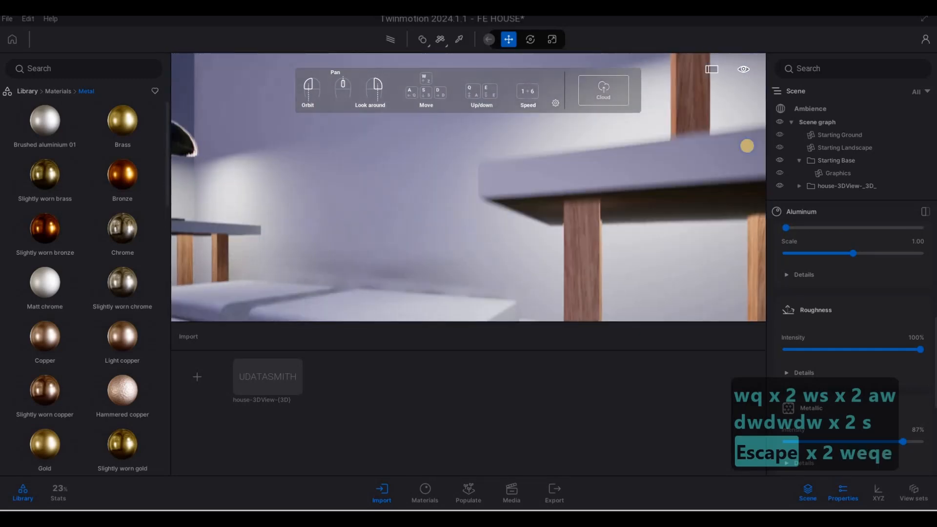
key(q)
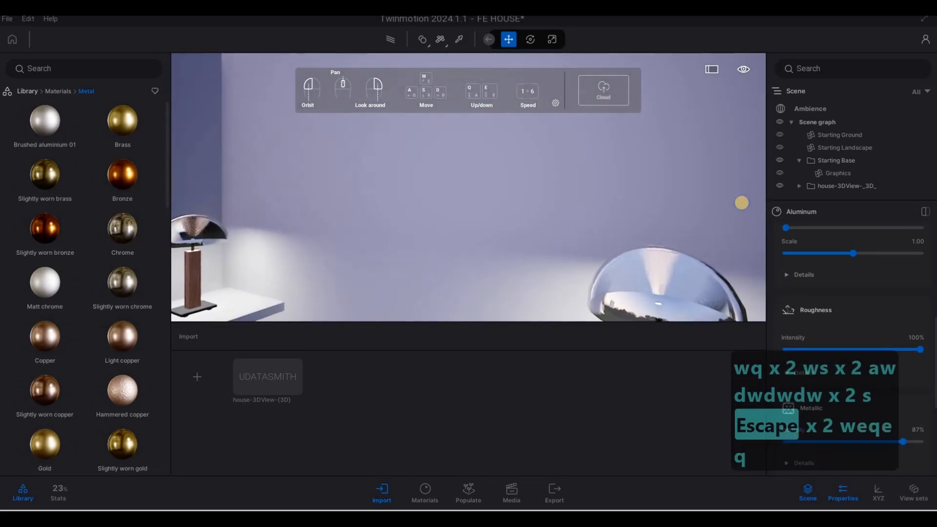
key(3)
key(e)
key(e)
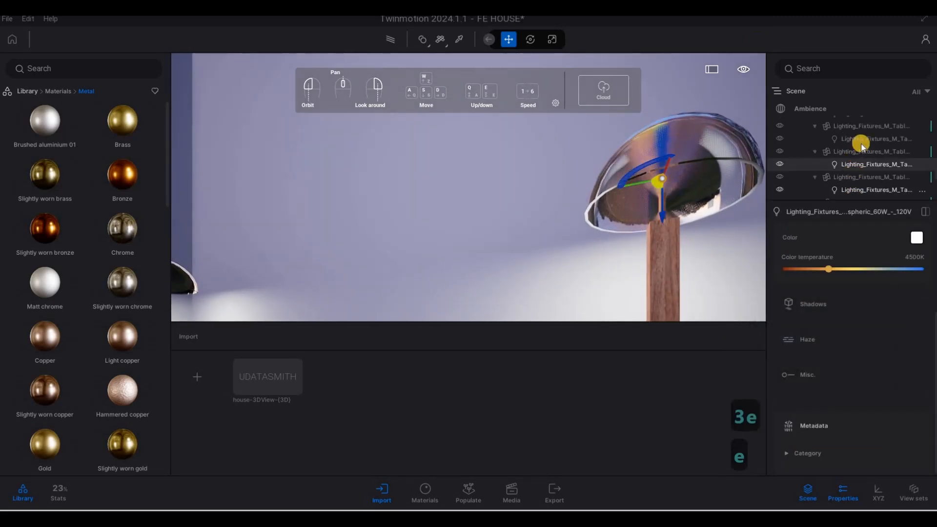
Step: Add the other table lamps' light sources to the selection and set their shared color temperature to 3208K
ctrl+click(859, 190)
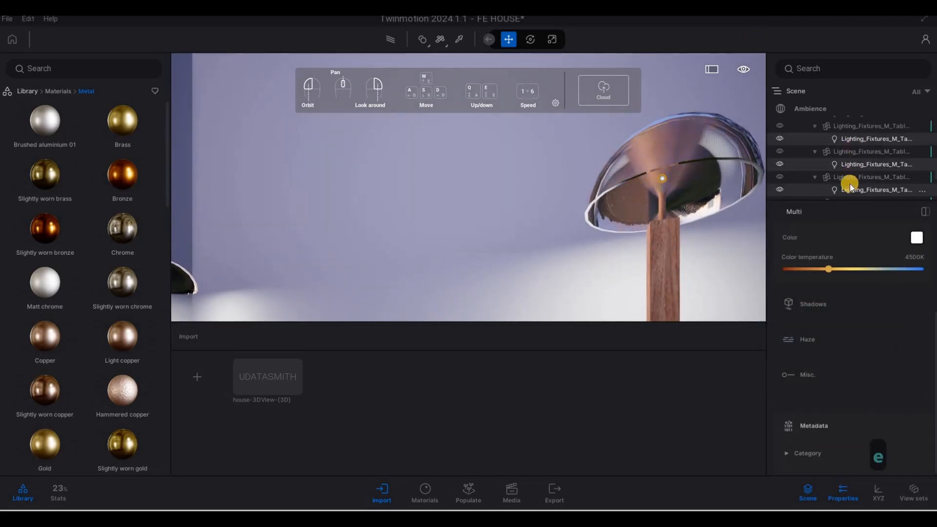
scroll(853, 168, up, 1)
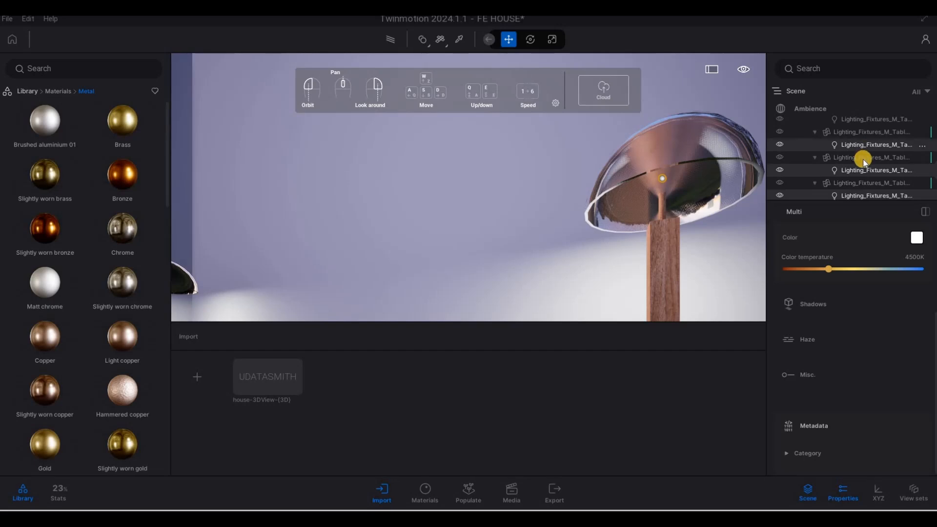
scroll(862, 158, up, 1)
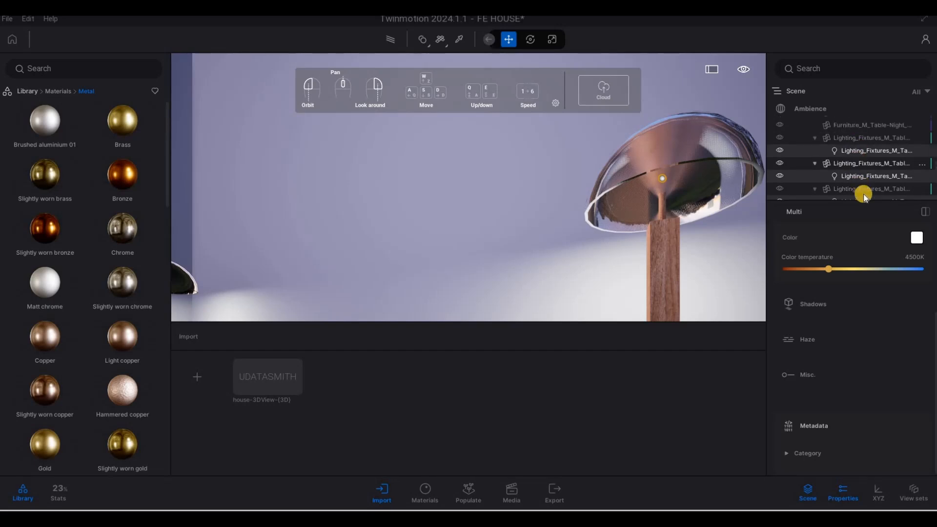
scroll(860, 196, down, 4)
scroll(855, 186, down, 2)
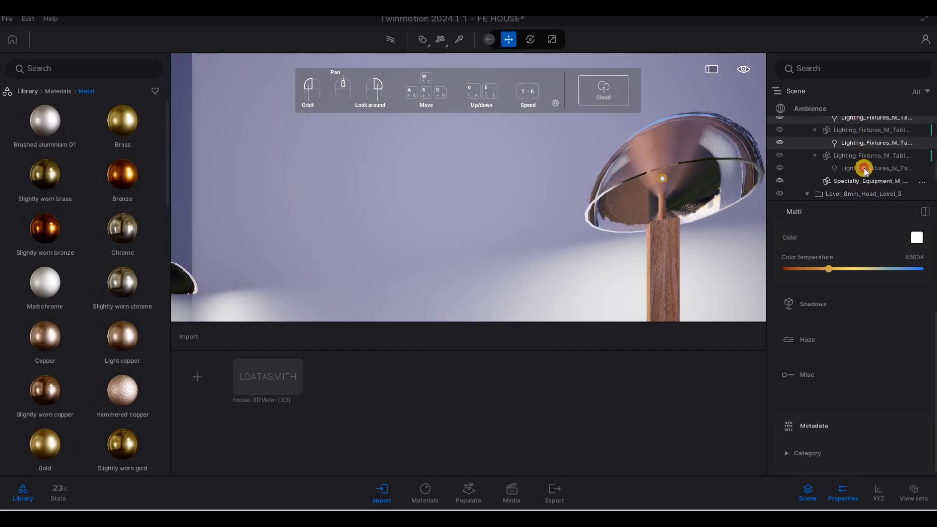
scroll(821, 195, down, 3)
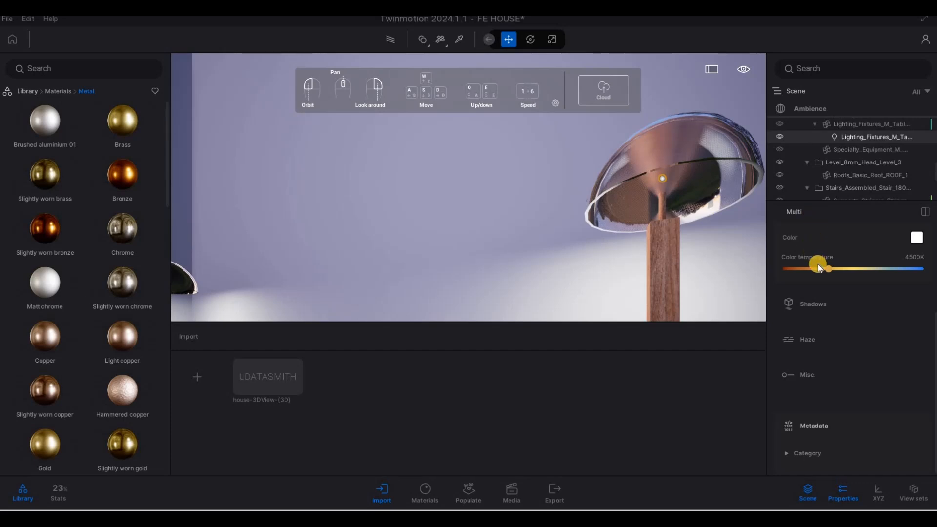
drag(825, 270, 818, 269)
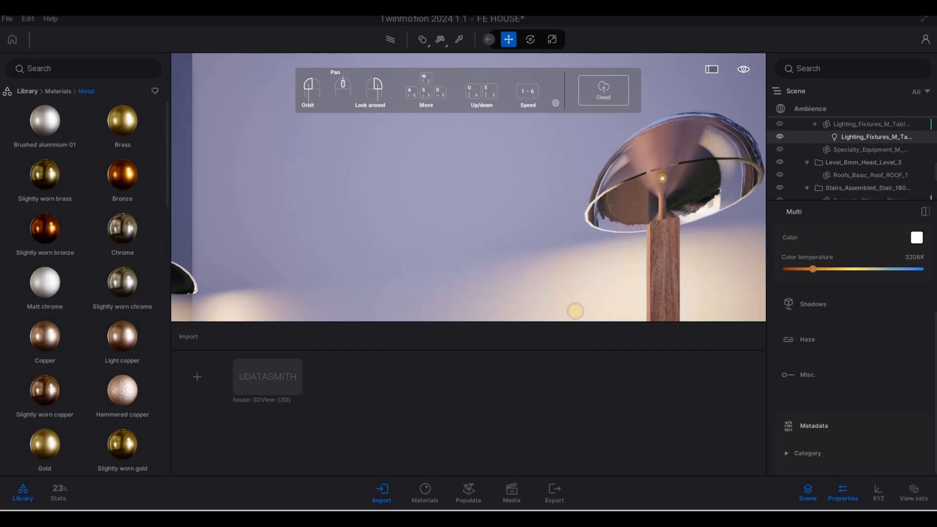
Step: Set the color temperature of the selected bedroom table lamp lights to about 2526K
key(s)
key(q)
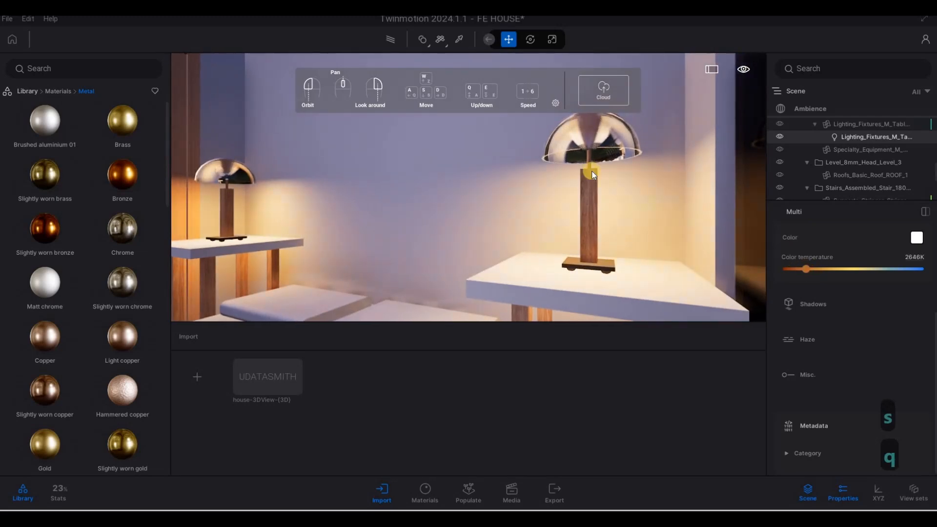
key(d)
Step: Go from the bedroom to the kitchen and examine the lights under the range hood
right_drag(275, 189, 624, 90)
key(s)
key(a)
key(e)
key(d)
key(a)
key(w)
key(e)
key(a)
key(d)
key(a)
key(a)
key(a)
key(a)
key(a)
key(a)
key(a)
key(a)
key(a)
key(a)
key(a)
key(a)
key(a)
key(a)
key(a)
key(a)
key(a)
key(a)
key(a)
key(a)
key(a)
key(a)
key(a)
key(a)
key(a)
key(a)
key(a)
key(a)
key(a)
key(a)
key(a)
key(a)
key(a)
key(a)
key(a)
key(e)
key(a)
Step: Hide the navigation panel that overlays the viewport
click(556, 104)
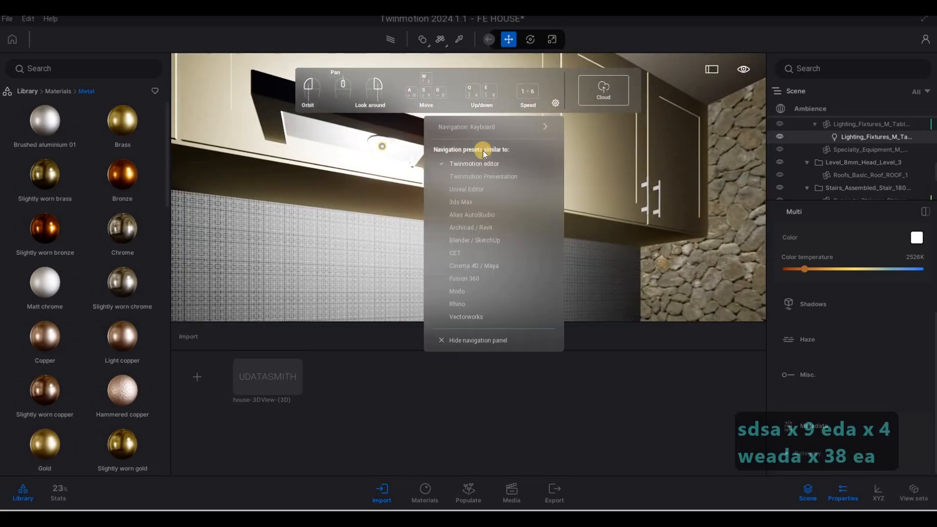
click(441, 341)
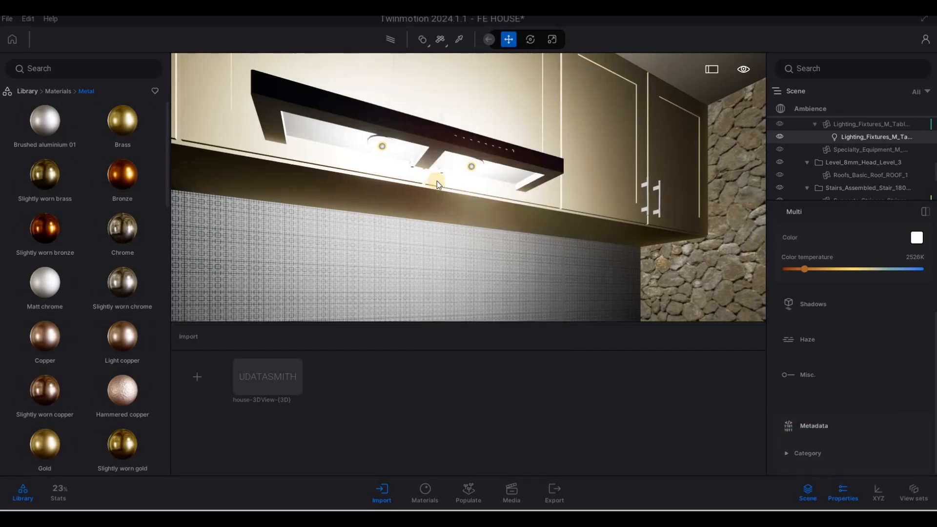
Step: Set the color temperature of both range hood lights together to about 3489K
click(472, 168)
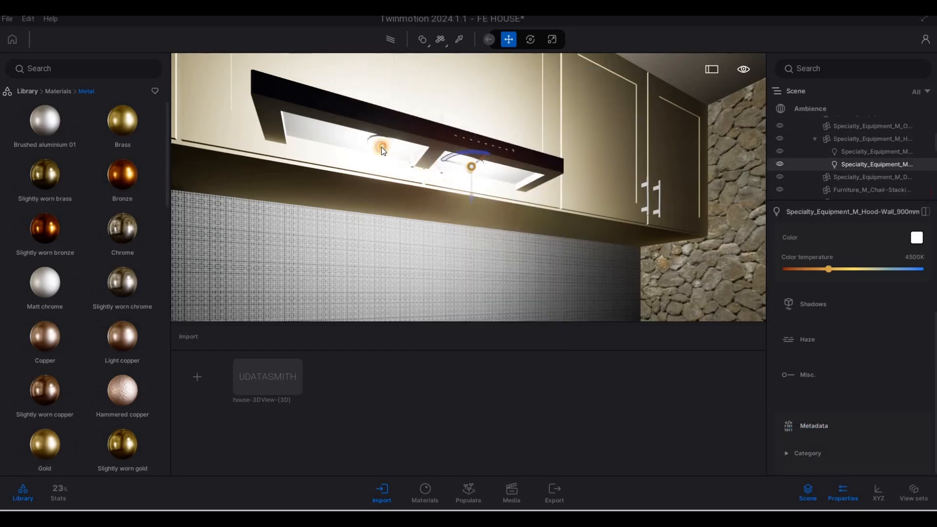
drag(827, 269, 810, 268)
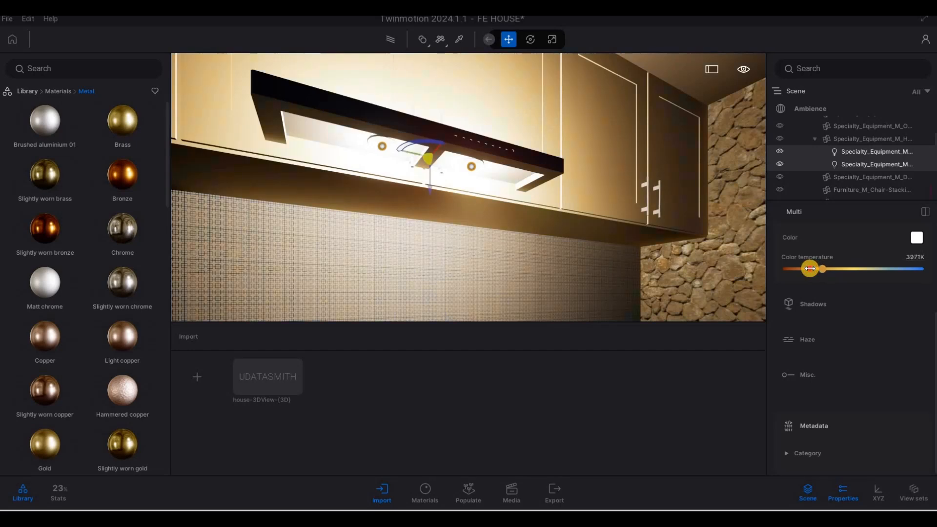
key(d)
key(d)
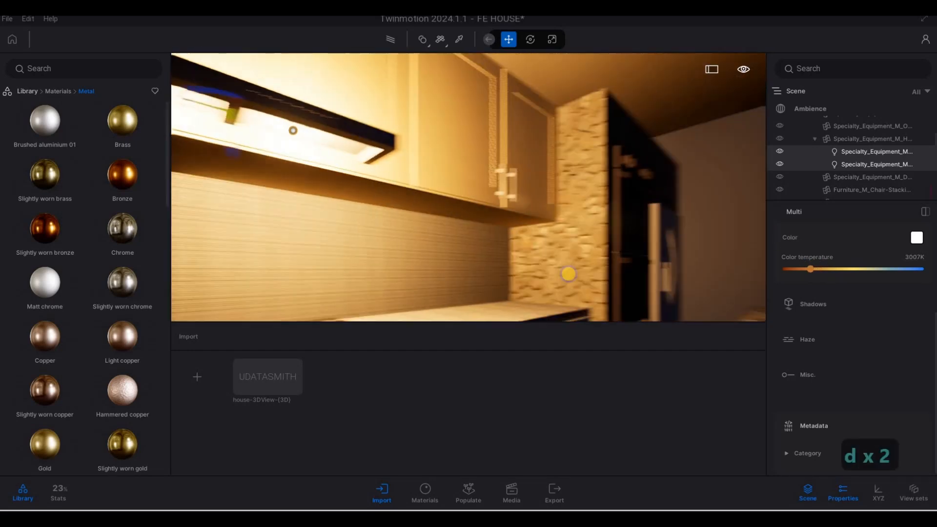
key(q)
key(a)
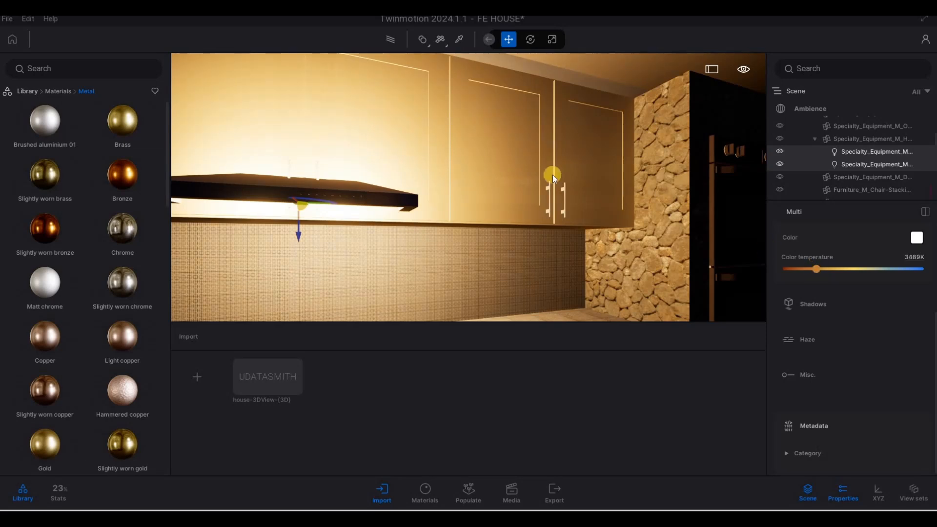
Step: Leave the kitchen, clear the selection, and examine the house's front facade from outside
key(d)
key(d)
key(d)
key(d)
key(d)
key(d)
key(d)
key(d)
key(d)
key(w)
key(w)
key(w)
key(w)
key(w)
key(w)
key(w)
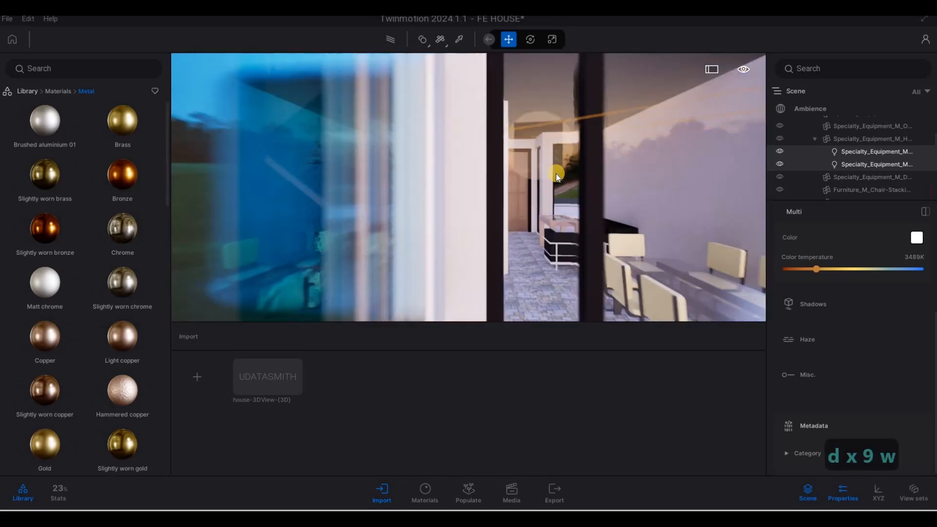
key(w)
key(w)
key(w)
key(w)
key(w)
key(d)
key(4)
key(d)
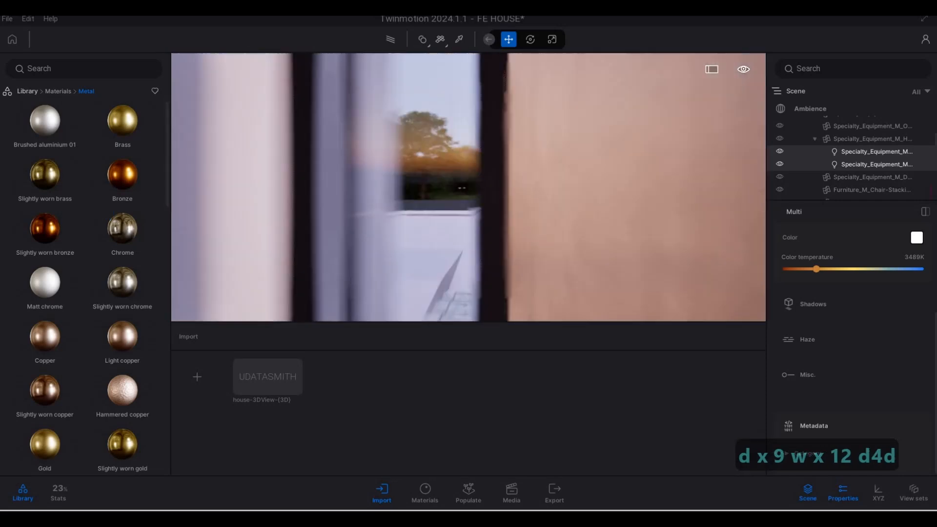
key(d)
key(d)
key(a)
key(w)
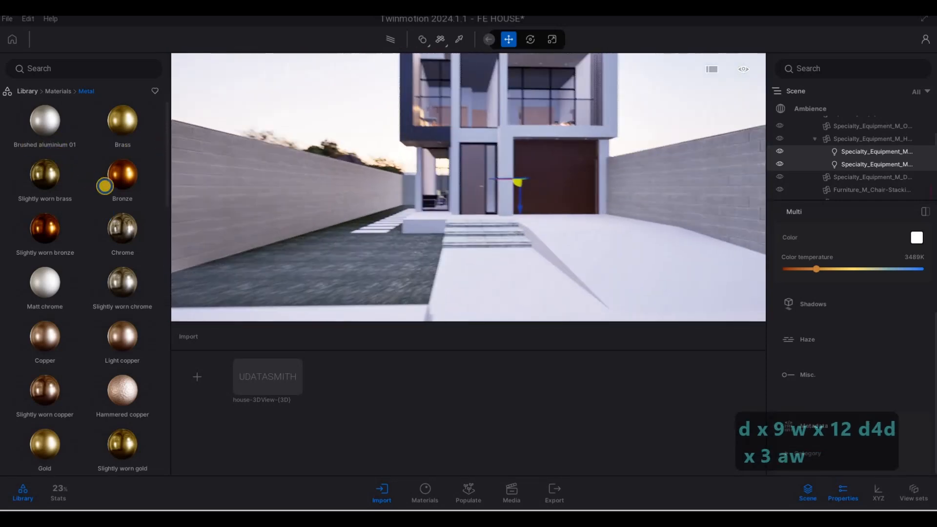
key(q)
key(s)
key(Escape)
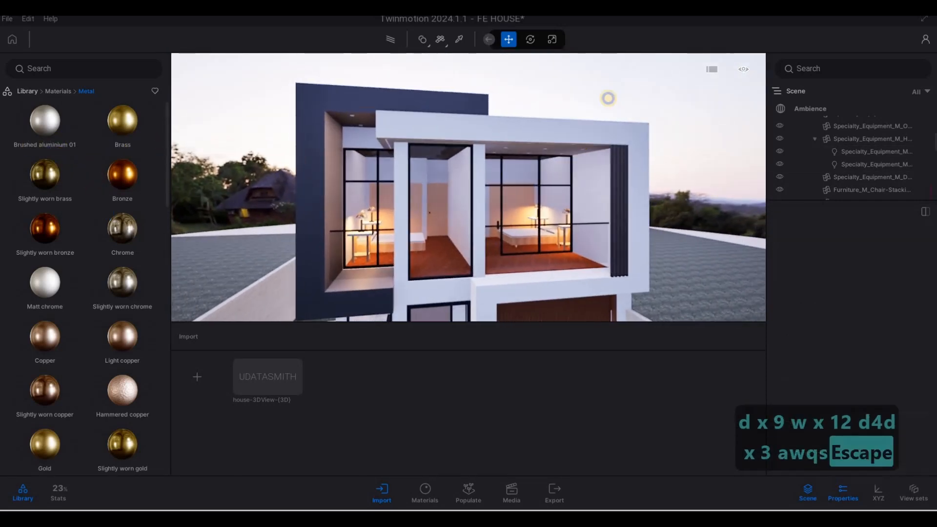
Step: Sample a material at the upper-floor balcony ceiling and review its settings
key(a)
key(w)
key(e)
key(w)
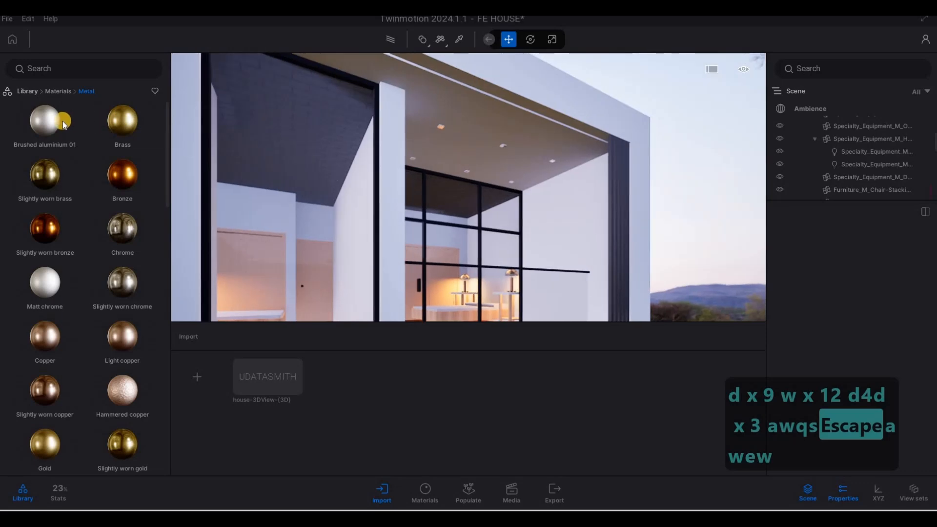
key(w)
drag(453, 209, 455, 71)
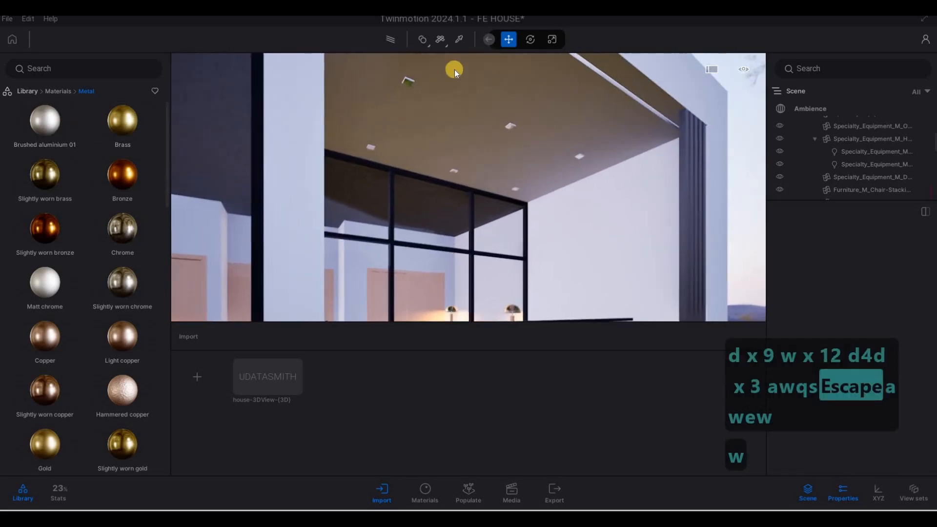
key(q)
key(w)
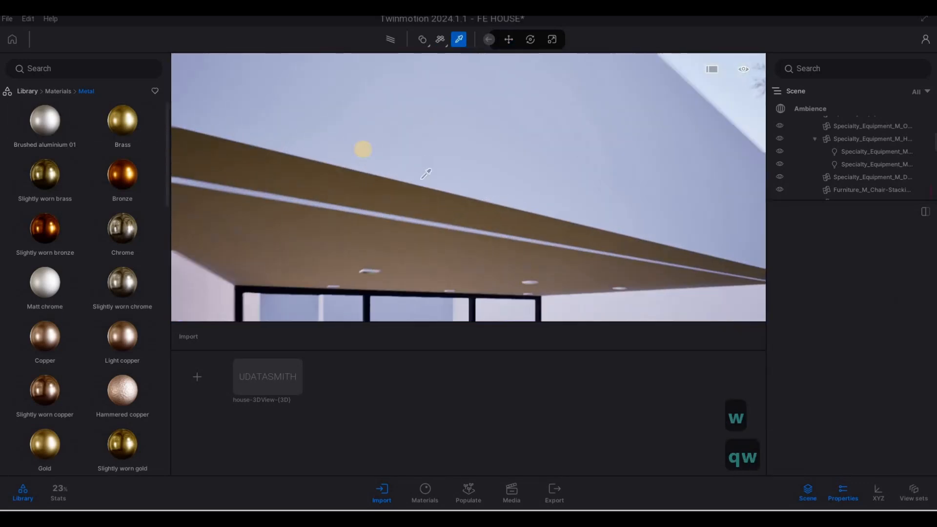
key(e)
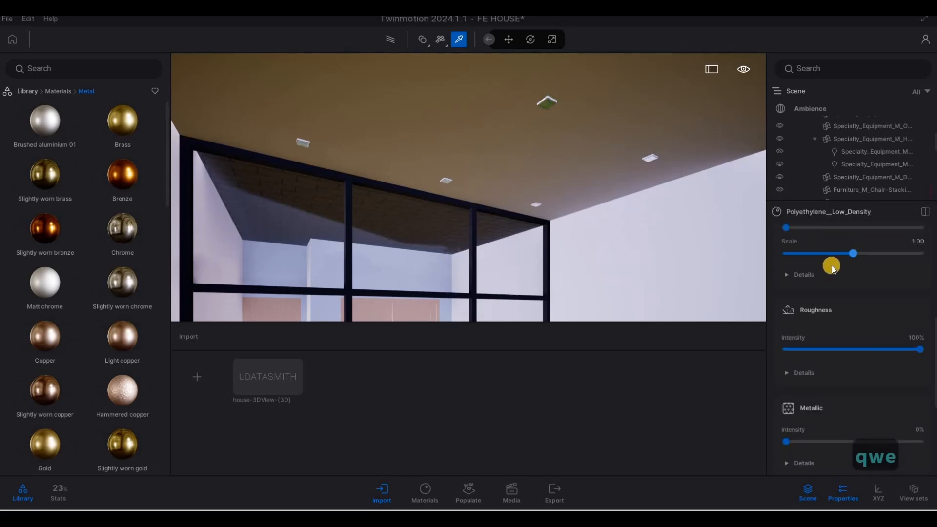
scroll(831, 265, up, 5)
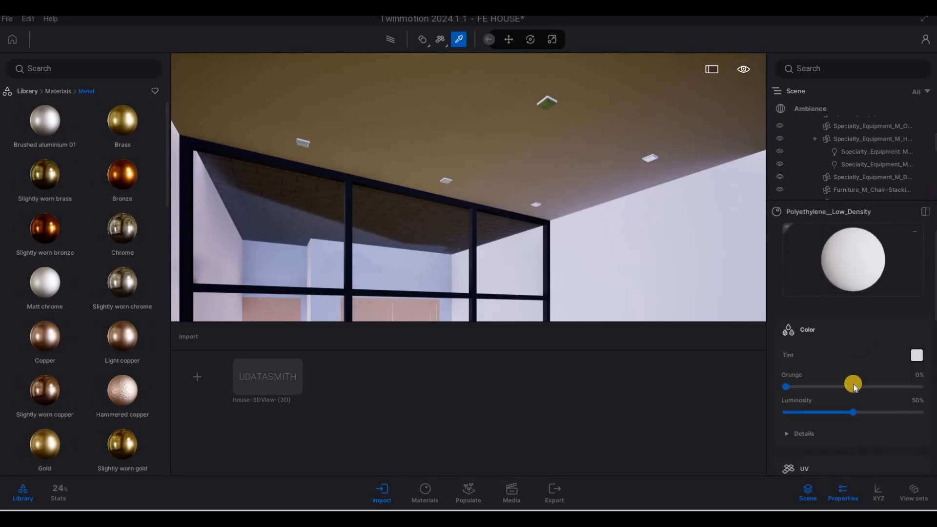
scroll(852, 383, down, 5)
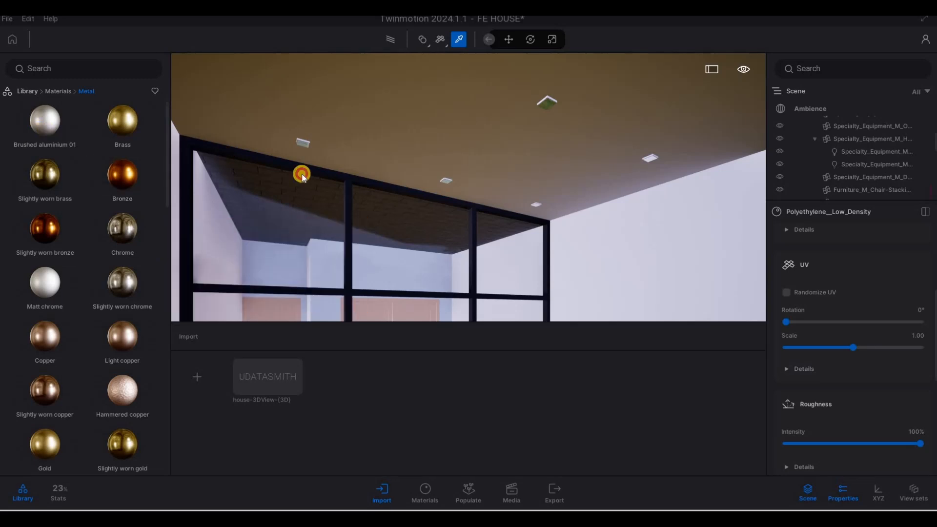
Step: Sample the balcony downlights' Brushed aluminium 01 material and set its tint to near-black, hex 101010
click(554, 100)
right_drag(521, 83, 520, 83)
key(w)
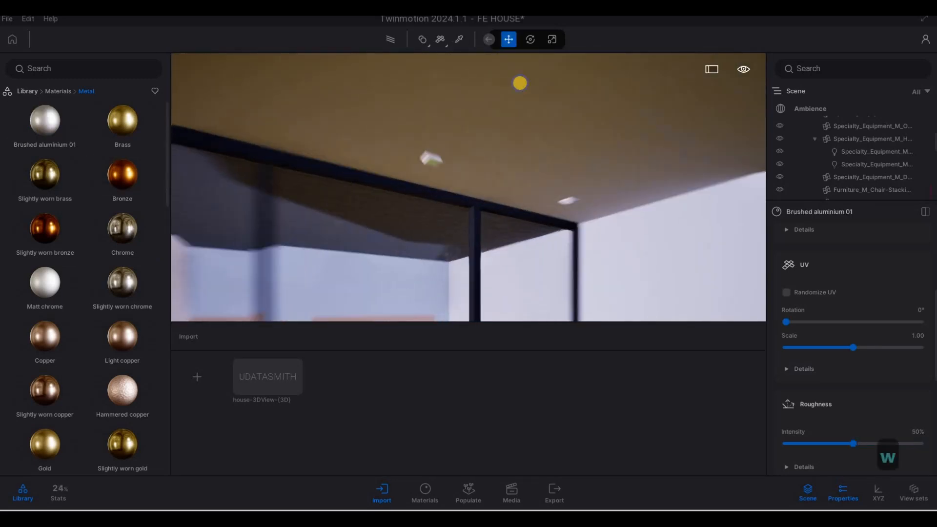
key(d)
key(s)
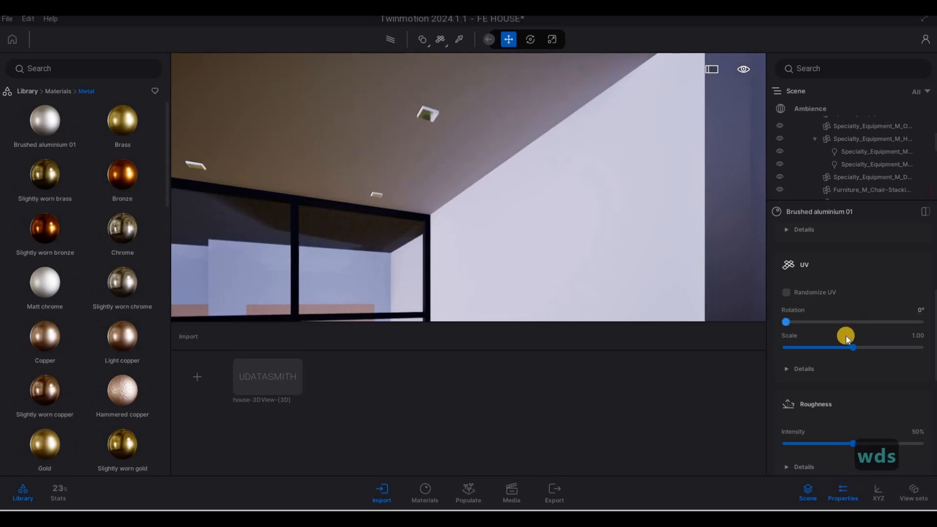
scroll(825, 383, down, 2)
scroll(820, 390, down, 3)
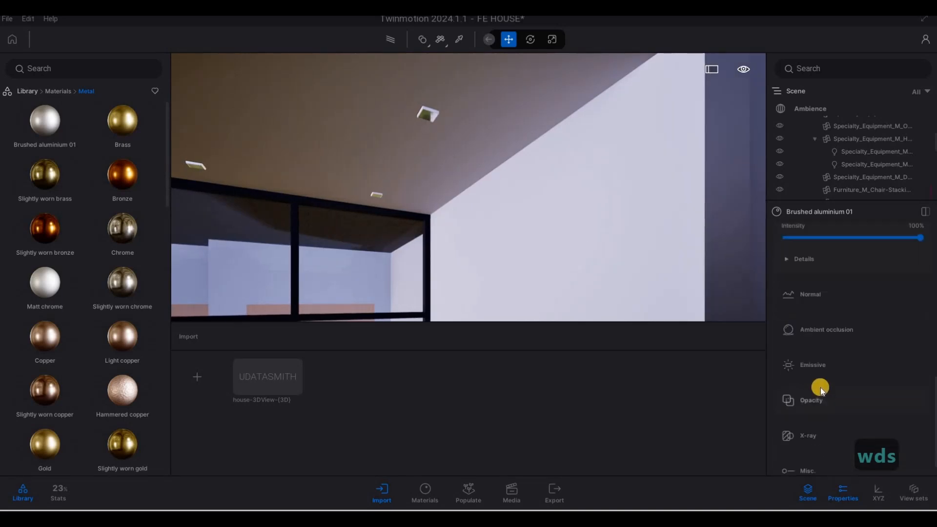
scroll(821, 387, up, 8)
scroll(825, 385, up, 4)
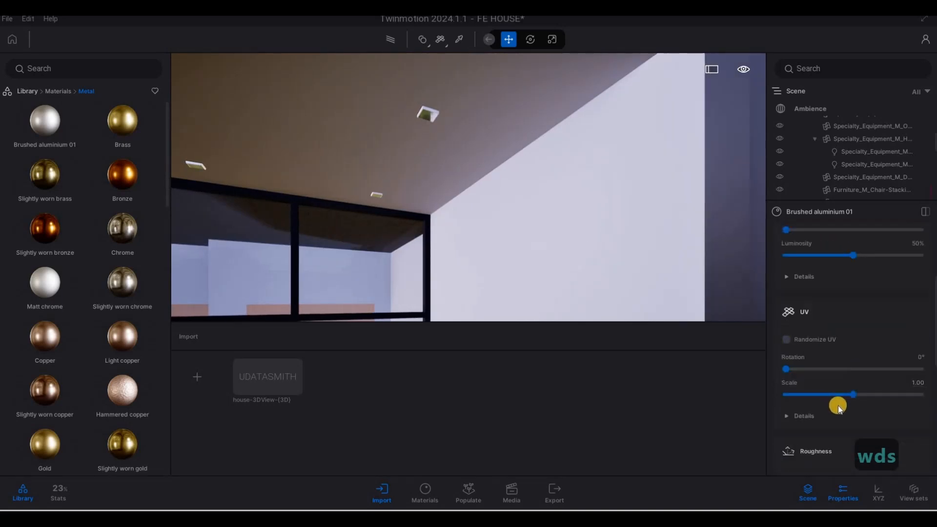
scroll(865, 391, up, 2)
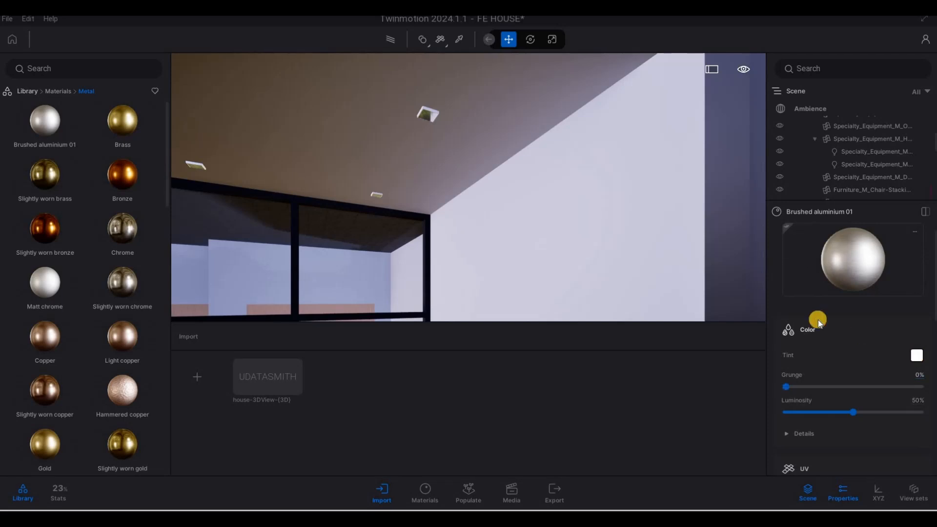
drag(451, 229, 453, 301)
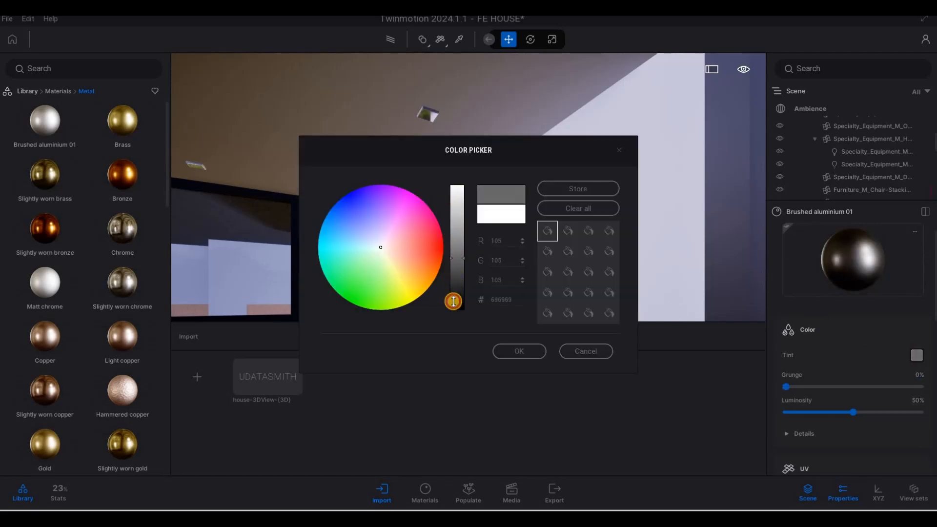
scroll(857, 387, down, 7)
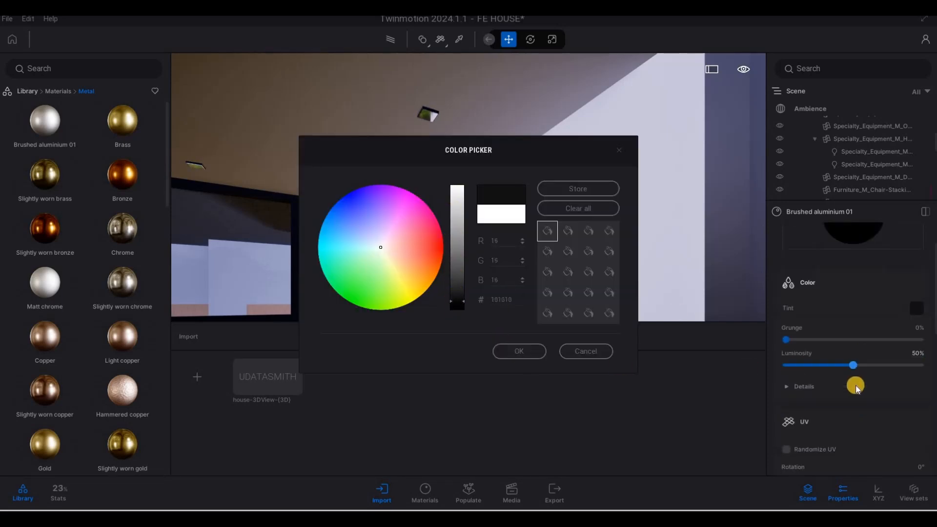
scroll(878, 415, down, 3)
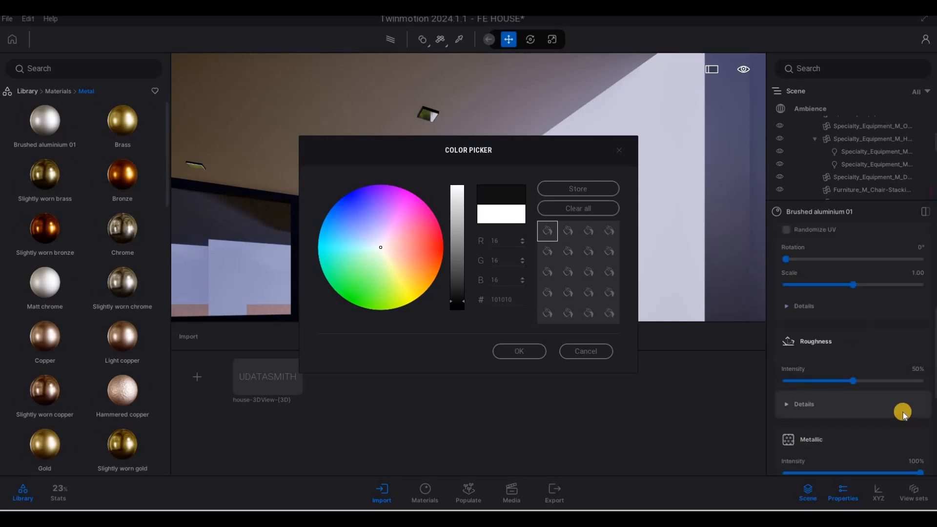
click(518, 350)
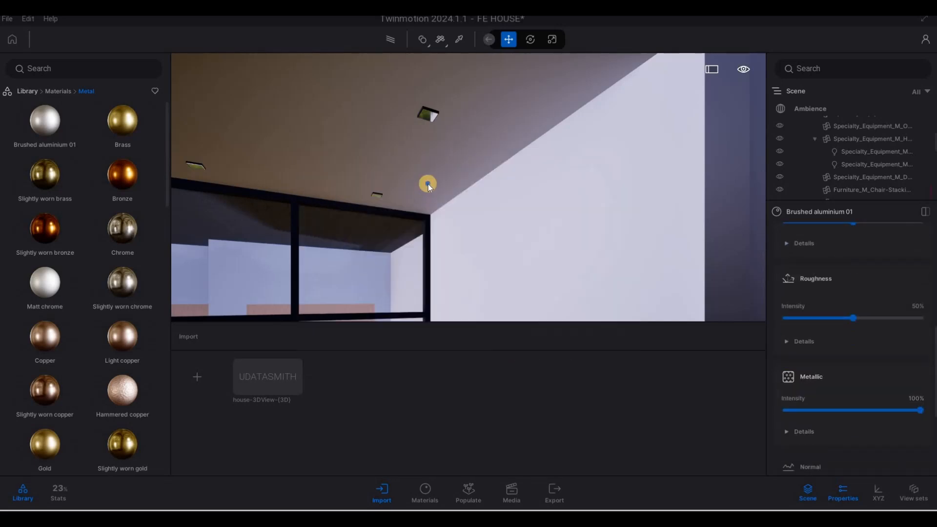
Step: Apply the Neon 01 material from the neon materials library to the balcony ceiling downlights
key(a)
key(s)
key(d)
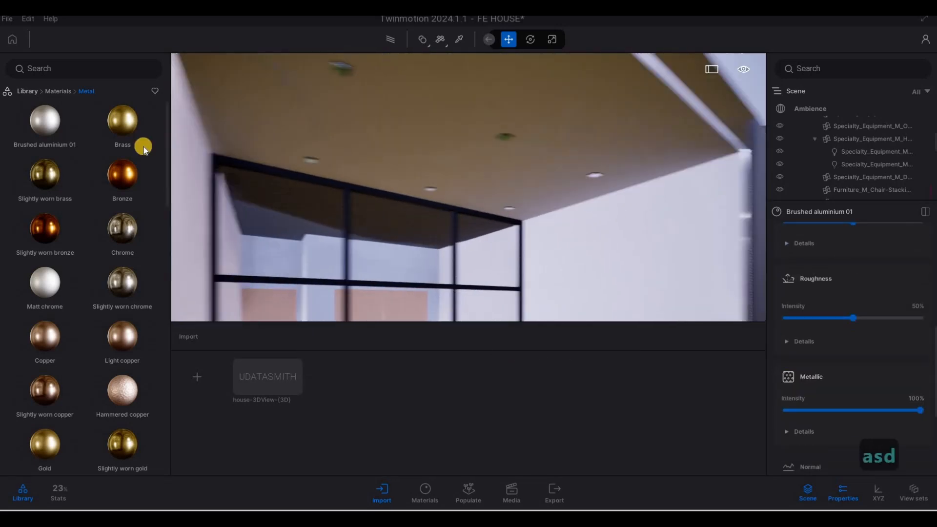
click(63, 92)
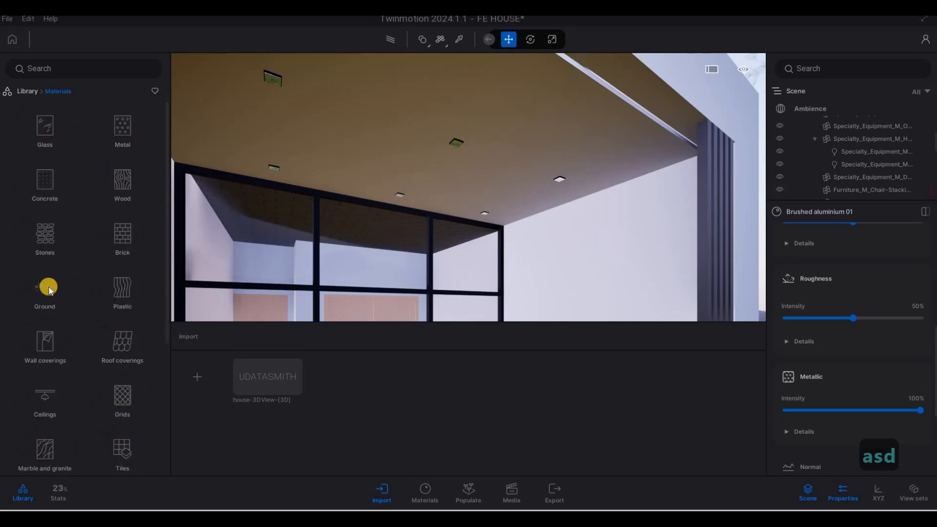
scroll(51, 303, down, 1)
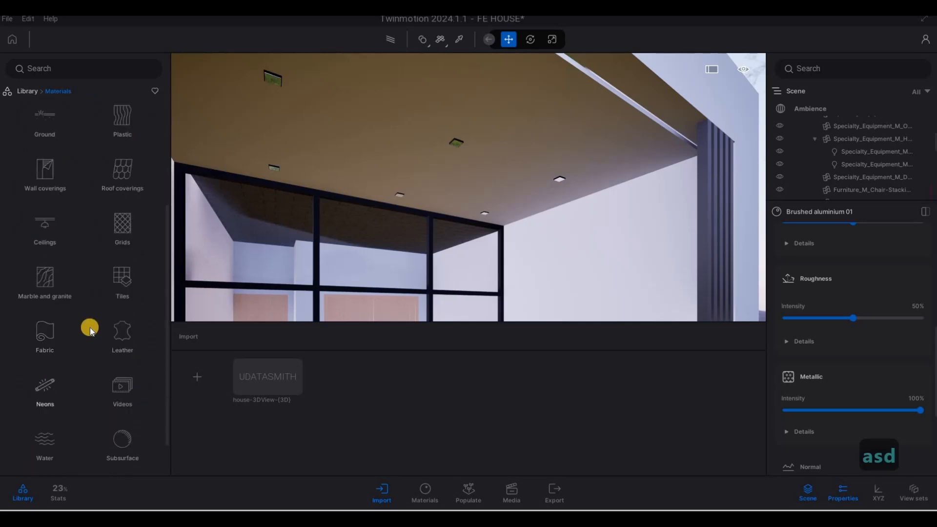
click(45, 388)
drag(261, 92, 271, 81)
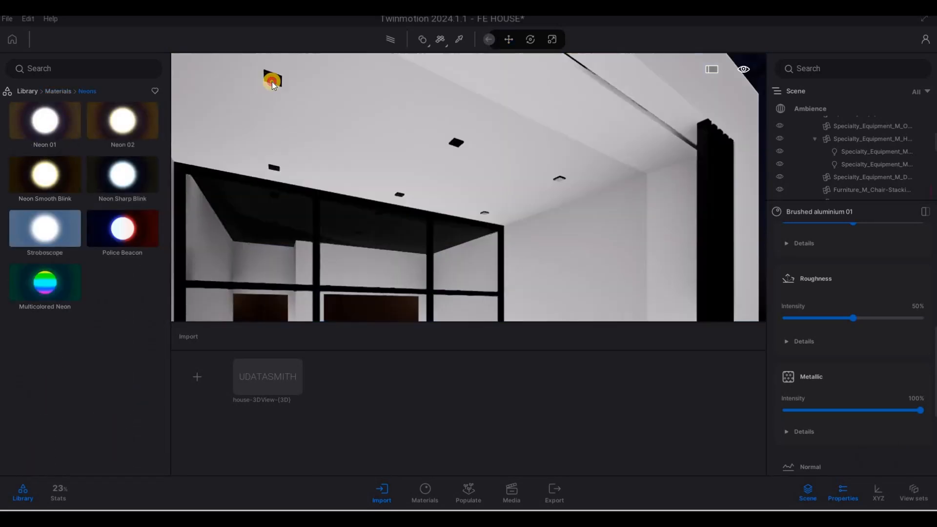
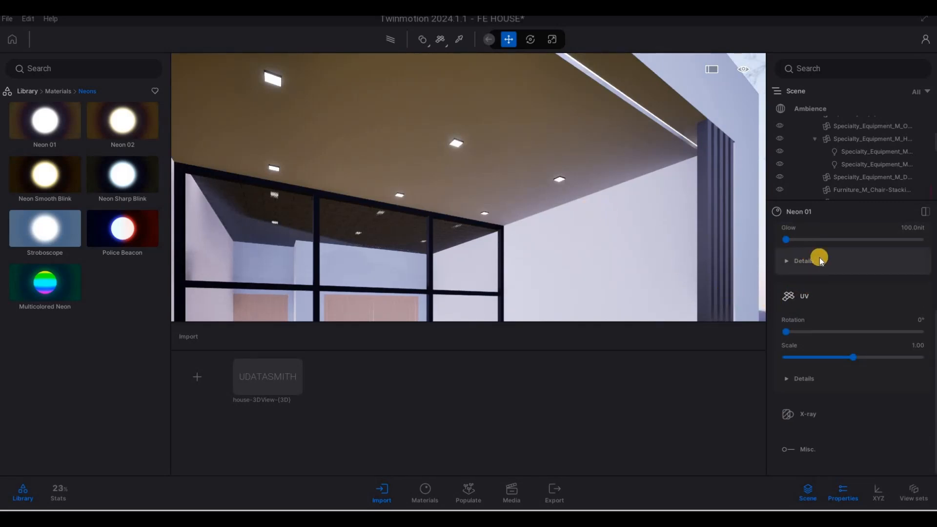
Step: Set the color temperature of the downlights' Neon 01 material to about 4109K
click(791, 261)
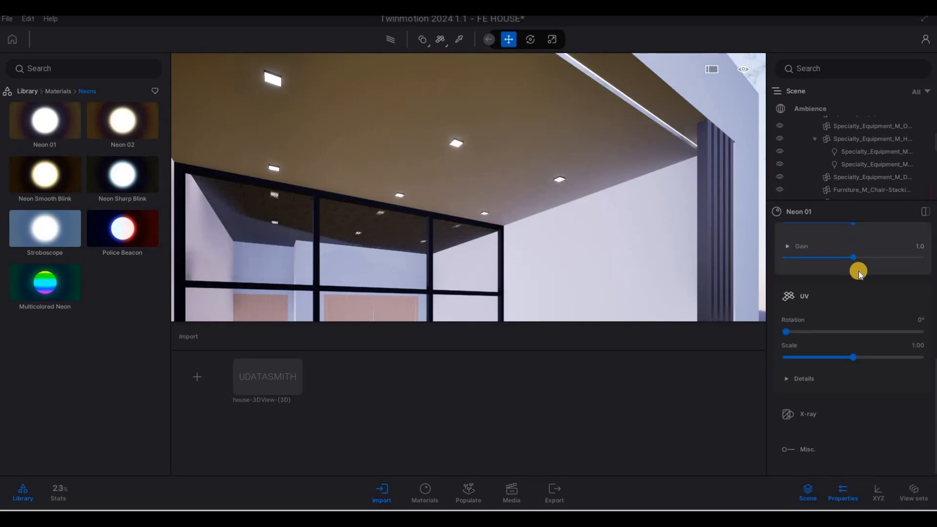
scroll(858, 270, up, 5)
scroll(854, 273, up, 2)
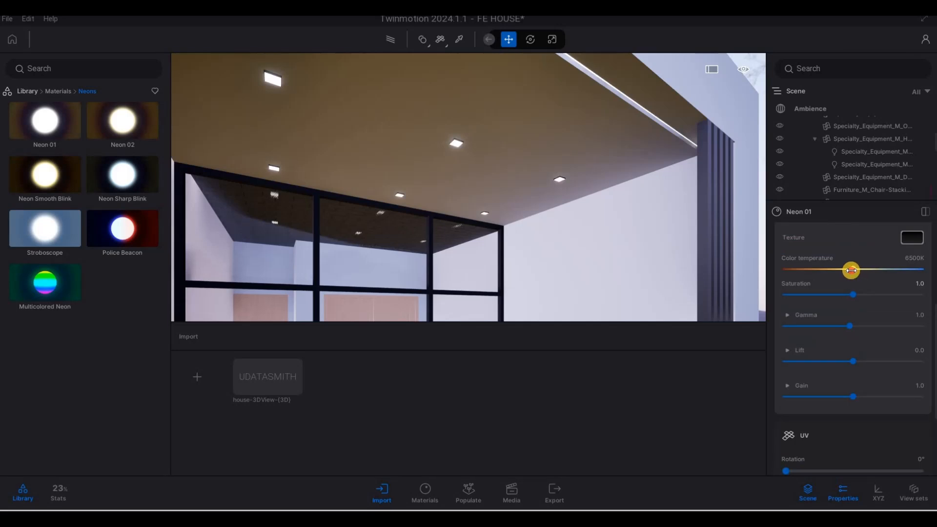
click(827, 269)
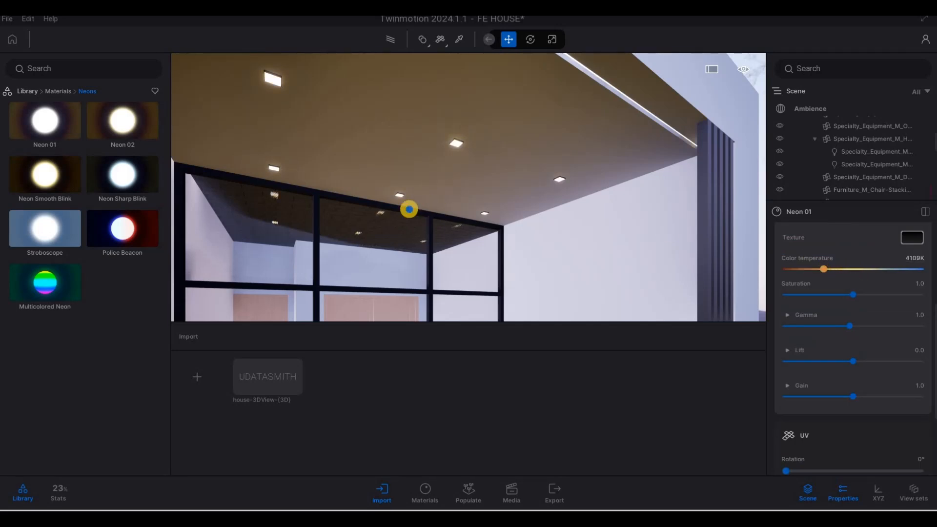
Step: Examine the glowing downlights and light strip on the upper-floor balcony ceiling from outside and up close
key(s)
key(s)
key(e)
key(w)
key(q)
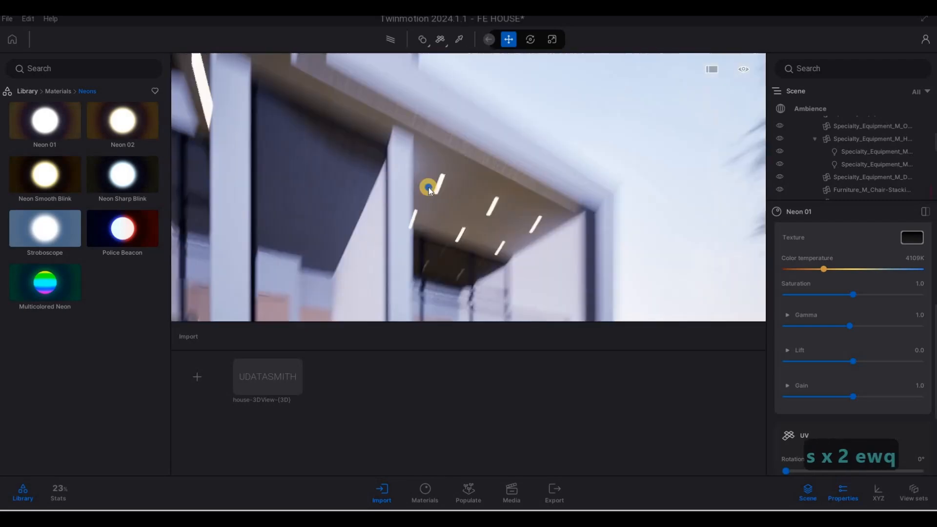
key(w)
key(e)
key(a)
key(w)
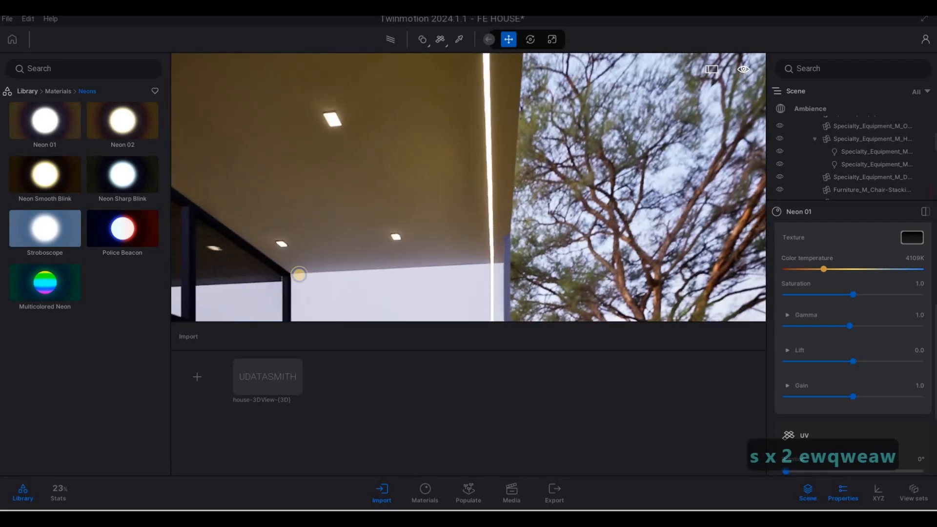
Step: Check the light strips on the entrance steps and set the Neon 01 color temperature to about 2993K
key(s)
key(d)
key(s)
key(e)
key(w)
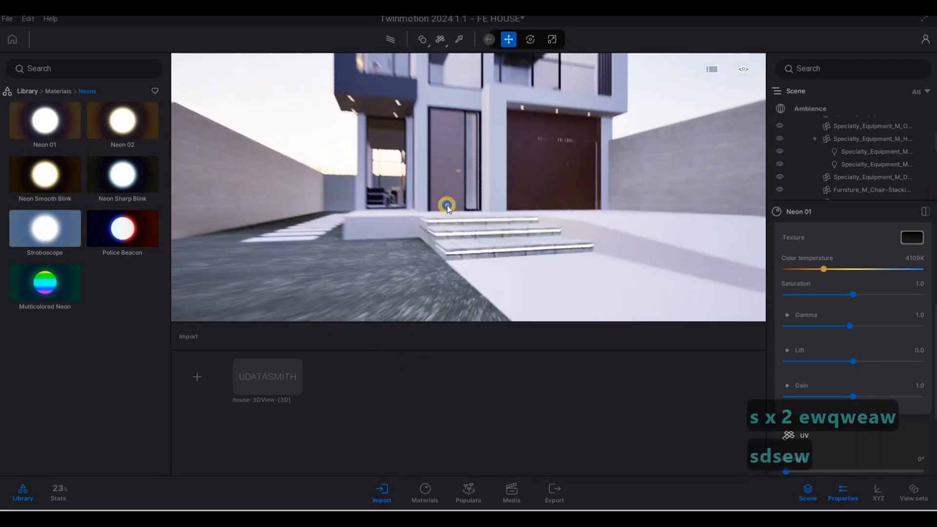
key(w)
key(a)
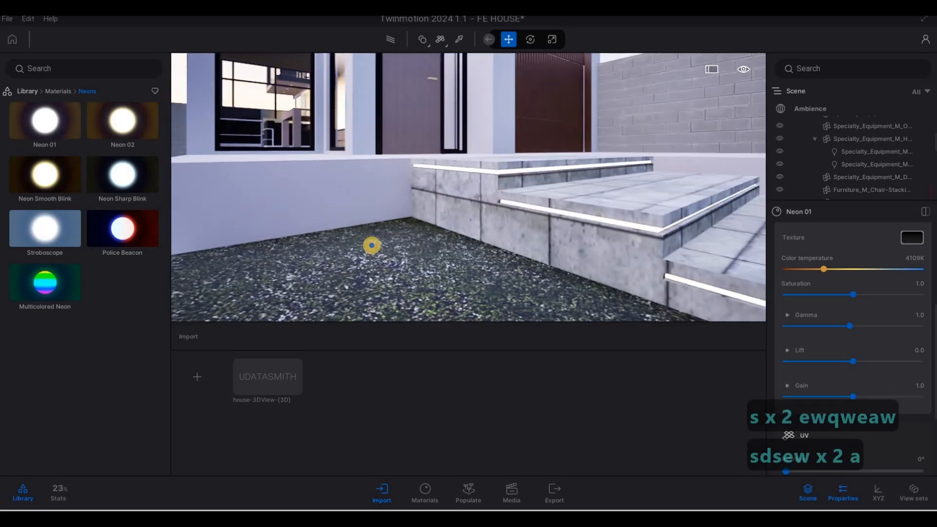
key(d)
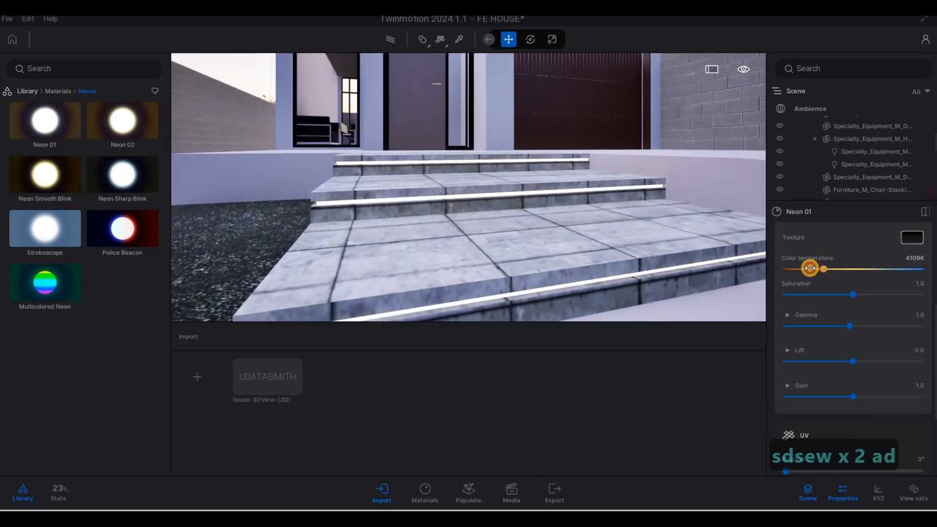
key(s)
key(s)
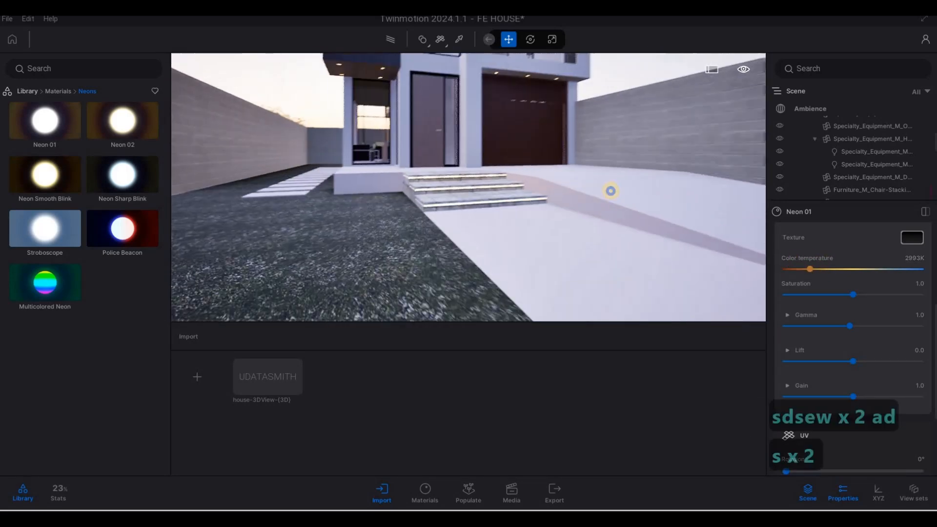
Step: Examine the warmer neon lights across the front facade and the upper-floor ceilings
key(q)
key(w)
key(a)
key(s)
key(w)
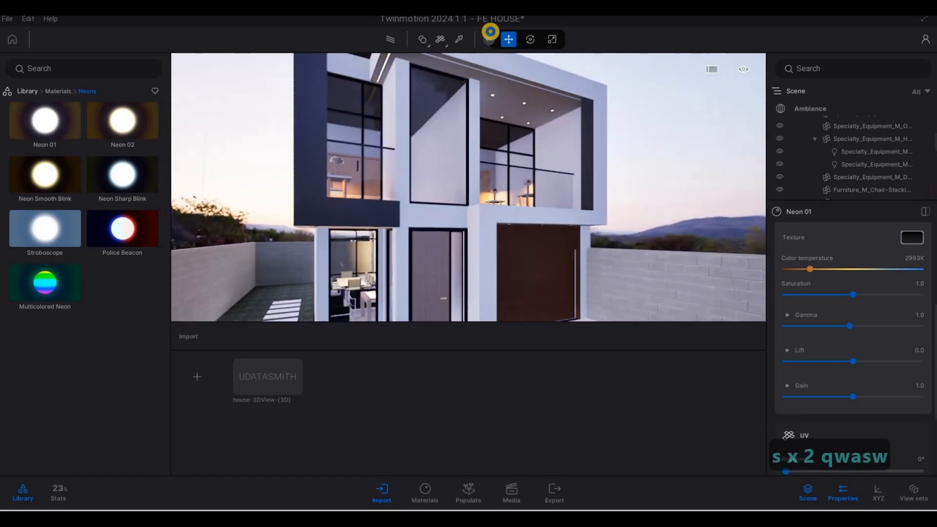
key(w)
key(w)
key(d)
key(q)
key(a)
key(e)
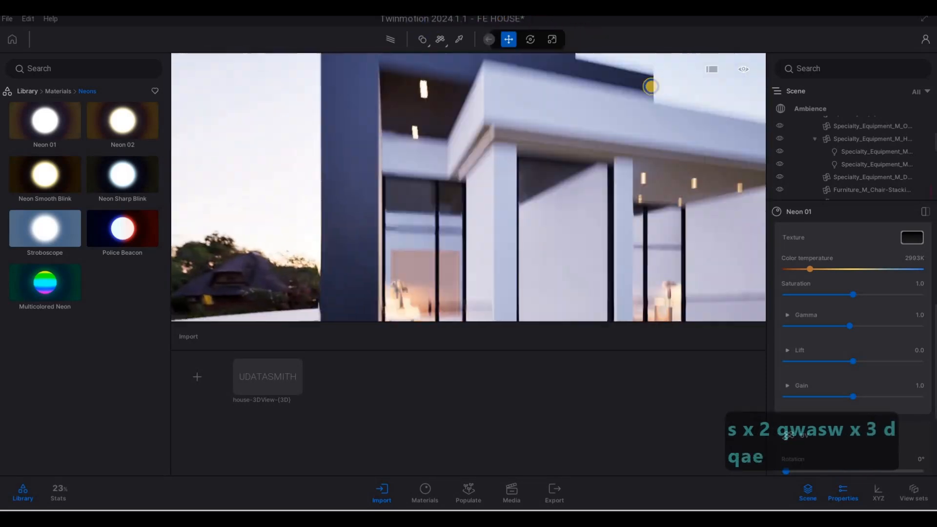
key(s)
key(s)
key(e)
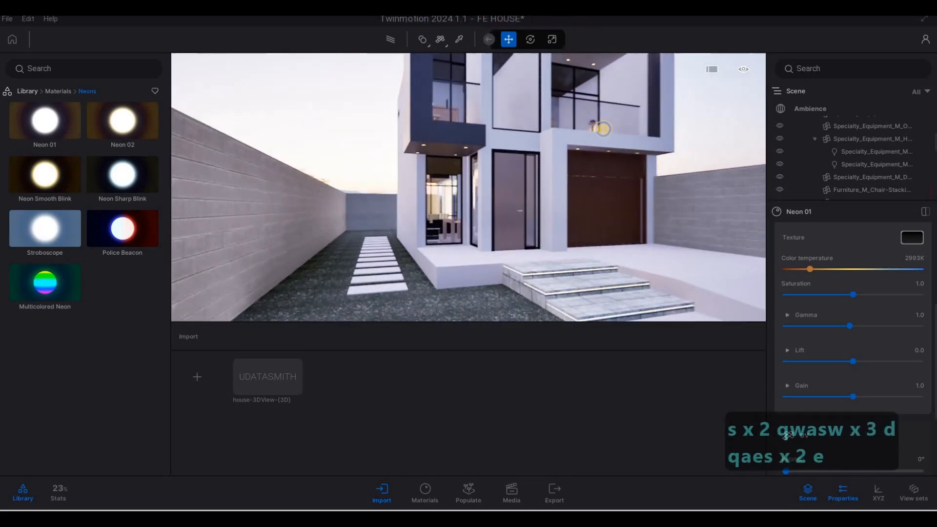
Step: Examine the house front, driveway and boundary walls from the street and from the front yard
key(w)
key(s)
key(s)
key(d)
right_drag(528, 168, 622, 166)
key(w)
key(d)
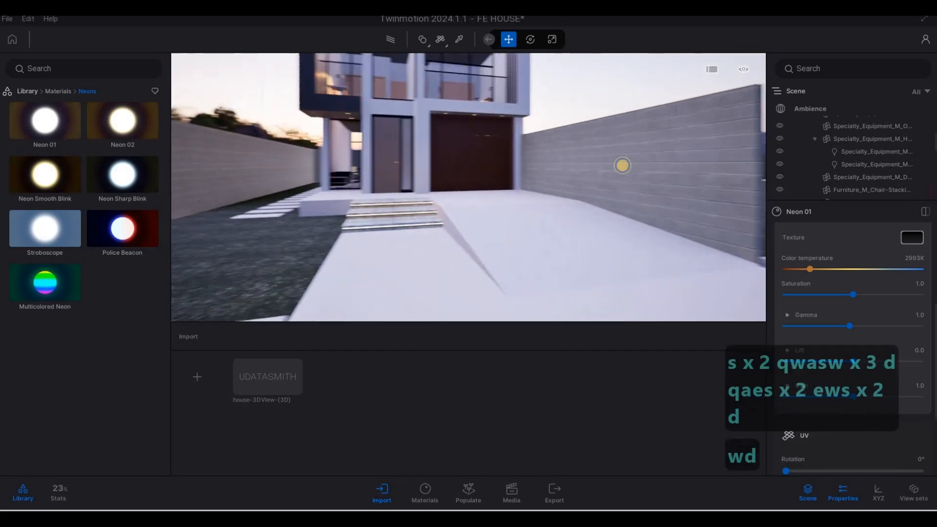
key(a)
key(s)
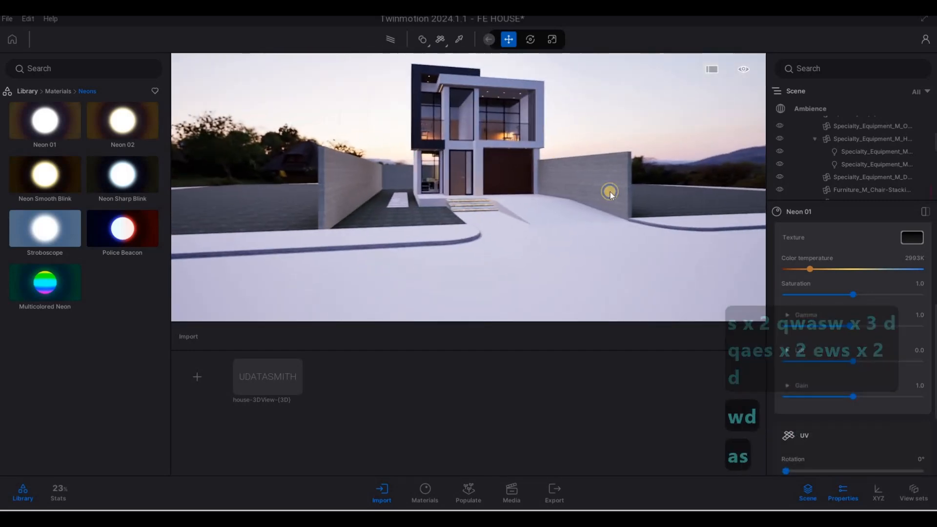
key(w)
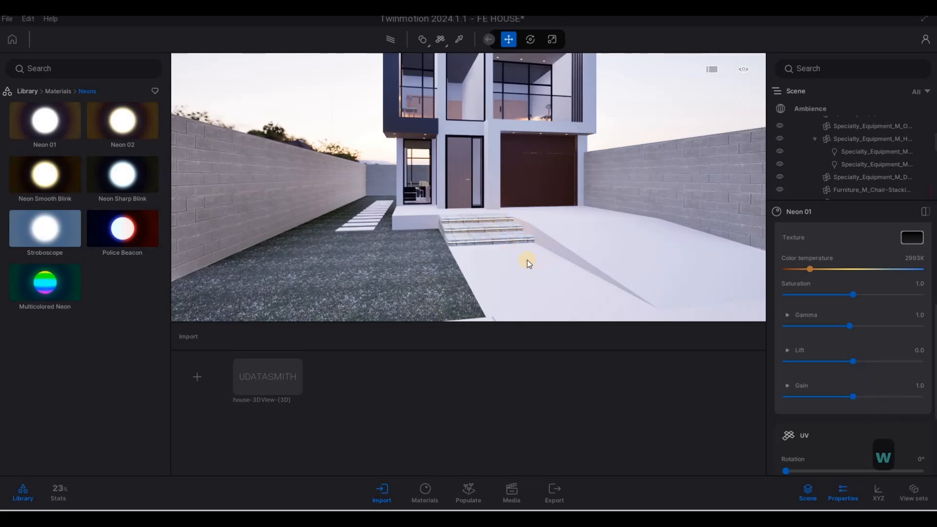
key(s)
key(a)
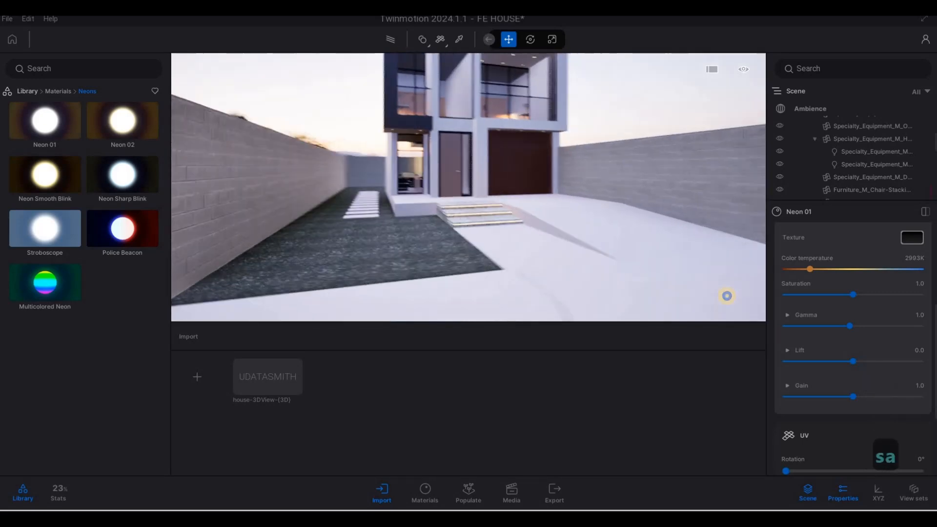
Step: Examine the entrance step light strips up close and the lit facade above the garage and front door
key(w)
key(d)
key(w)
key(a)
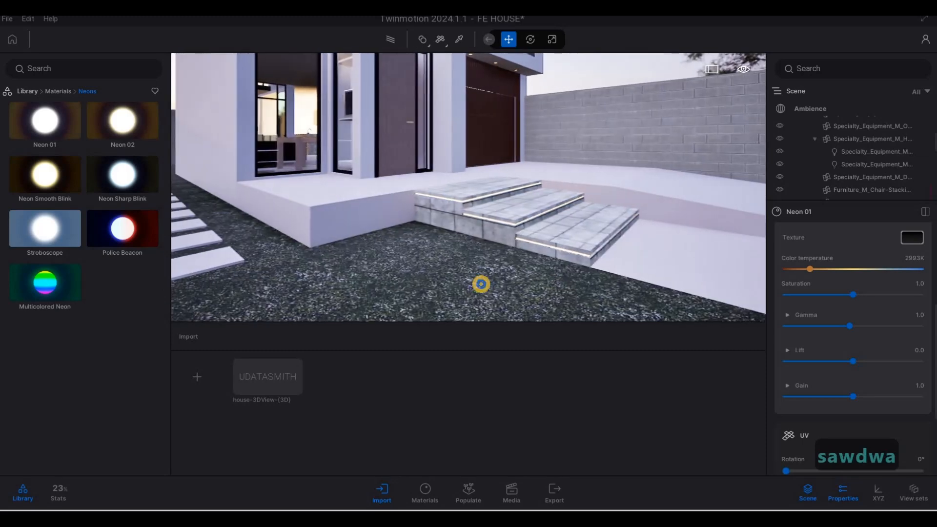
key(d)
key(s)
key(s)
key(w)
key(q)
key(s)
key(e)
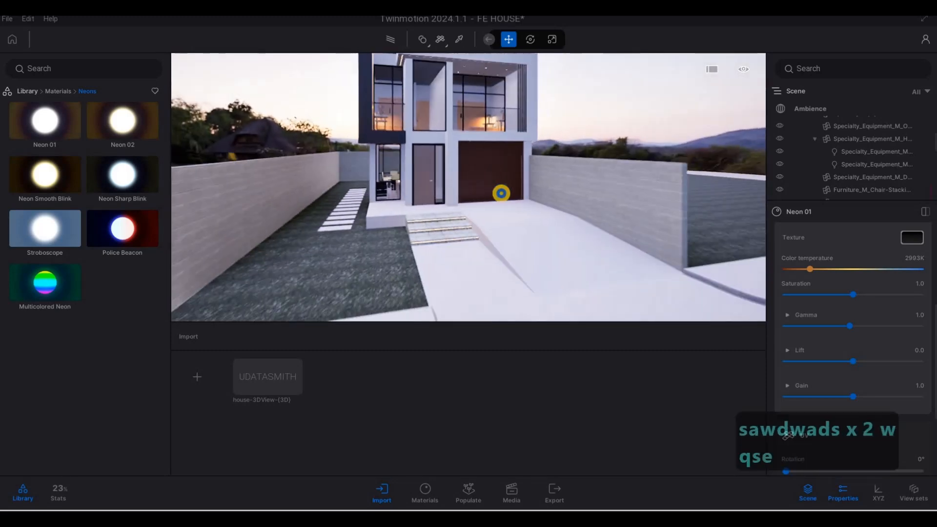
key(w)
key(a)
key(d)
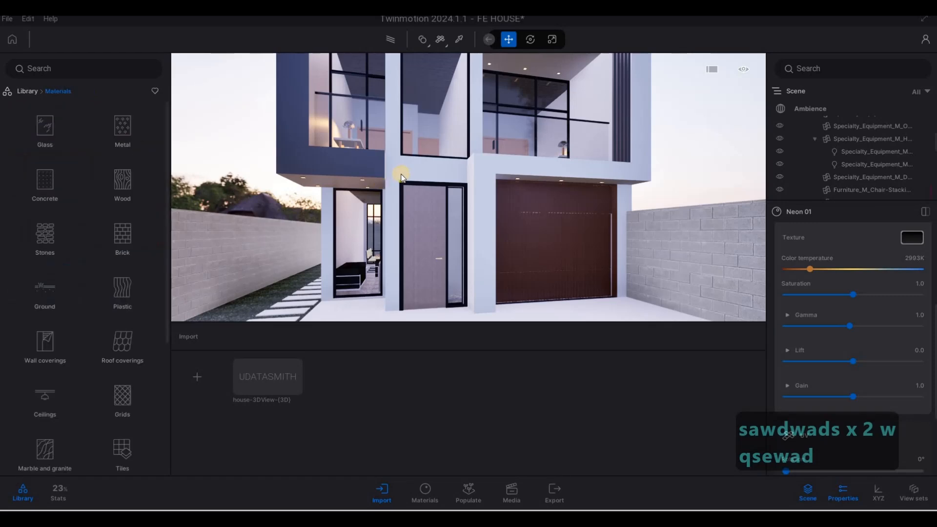
Step: Examine the upper balcony and the ceiling downlights over the entrance and garage
key(s)
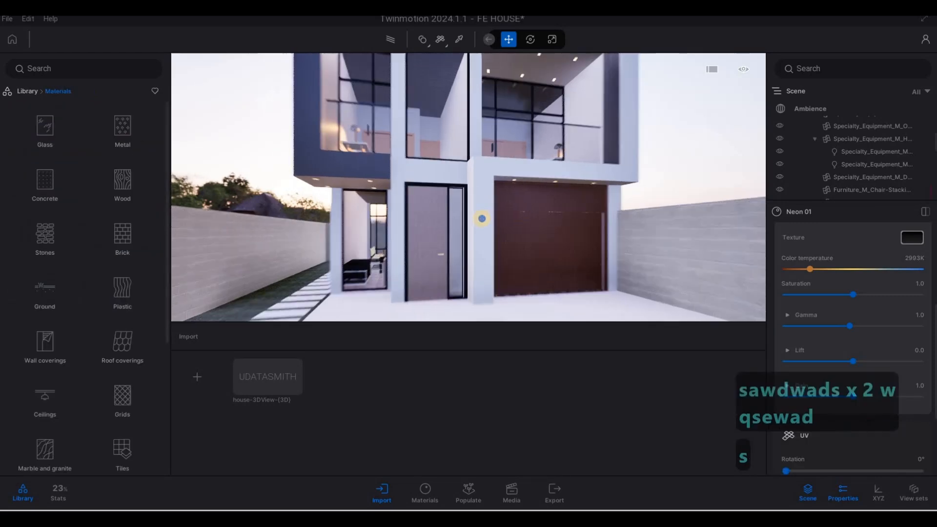
key(d)
key(w)
key(d)
key(w)
key(q)
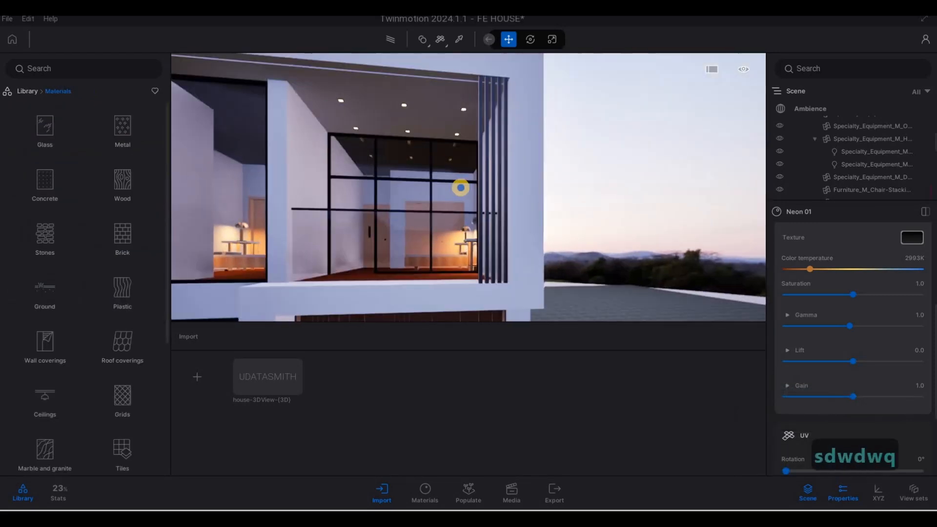
key(a)
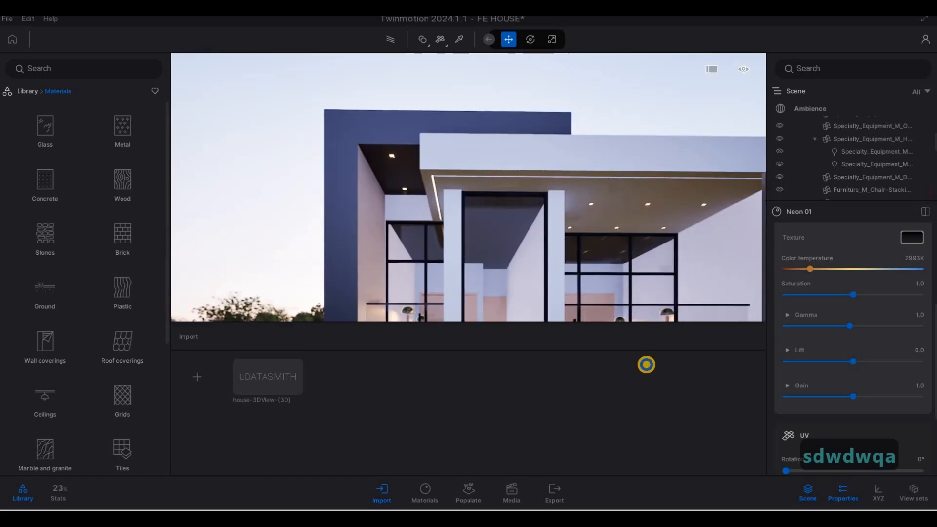
key(a)
key(e)
key(e)
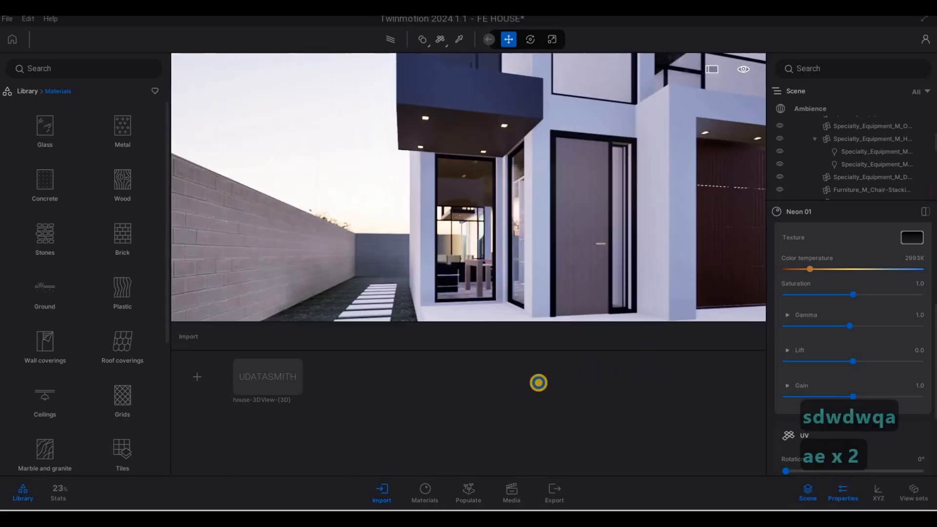
key(d)
key(s)
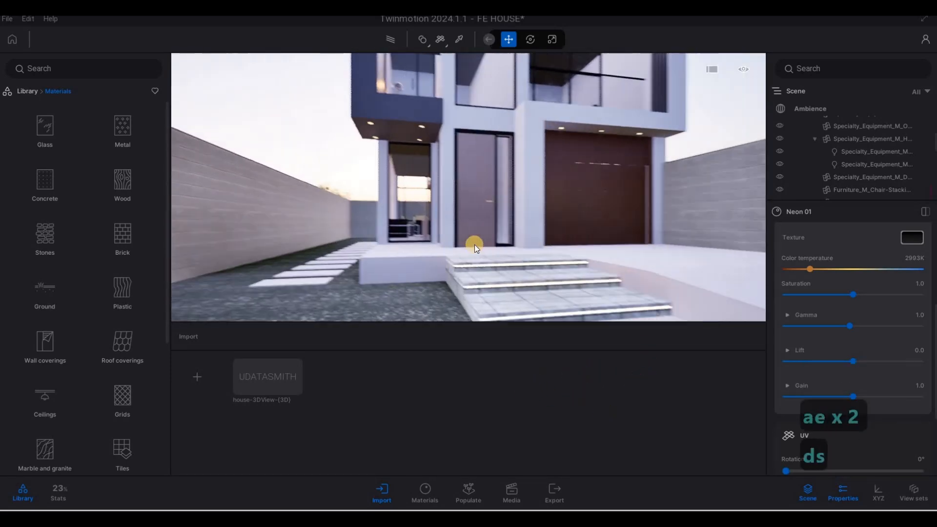
Step: Apply the Concrete road 5 material from the man-made ground materials to the sidewalk in front of the house
key(s)
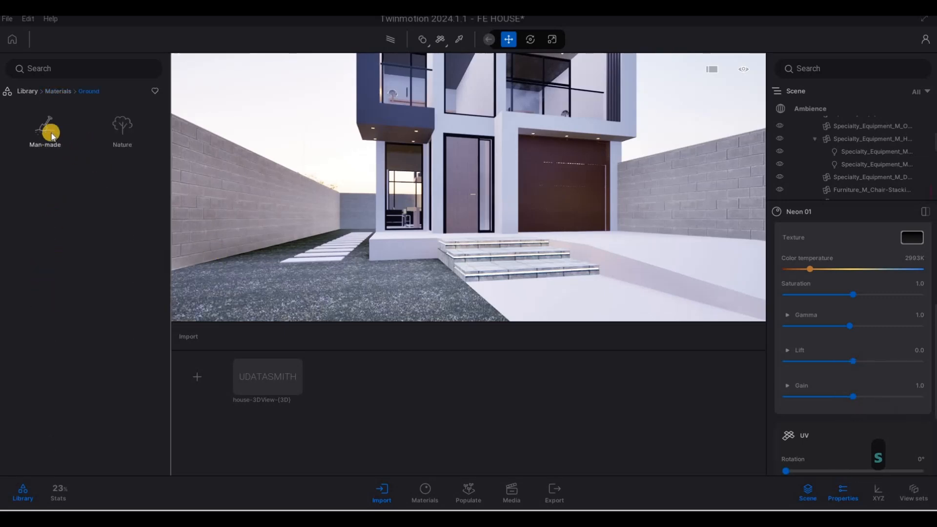
click(45, 128)
key(a)
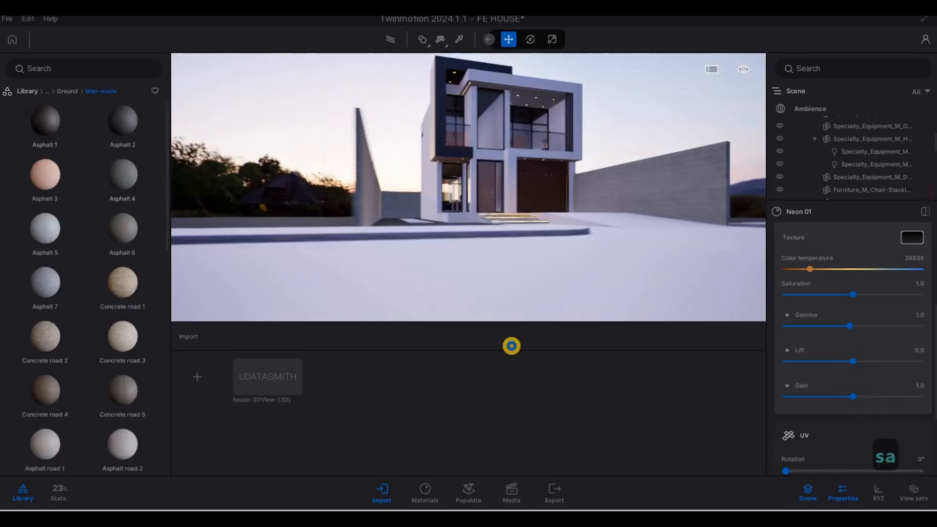
key(q)
key(a)
scroll(135, 364, down, 1)
drag(131, 370, 411, 251)
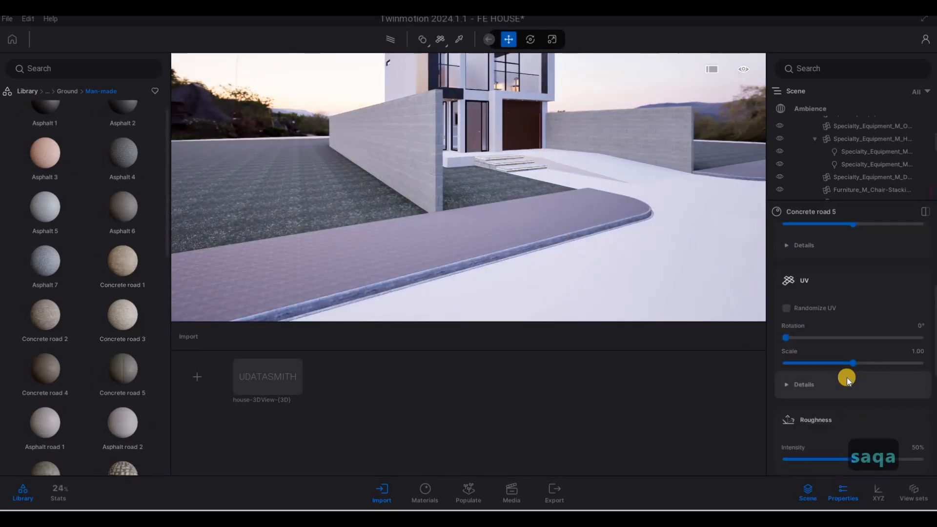
Step: Set the UV scale of the sidewalk's Concrete road 5 material to about 9.87
scroll(854, 341, down, 1)
scroll(884, 332, up, 1)
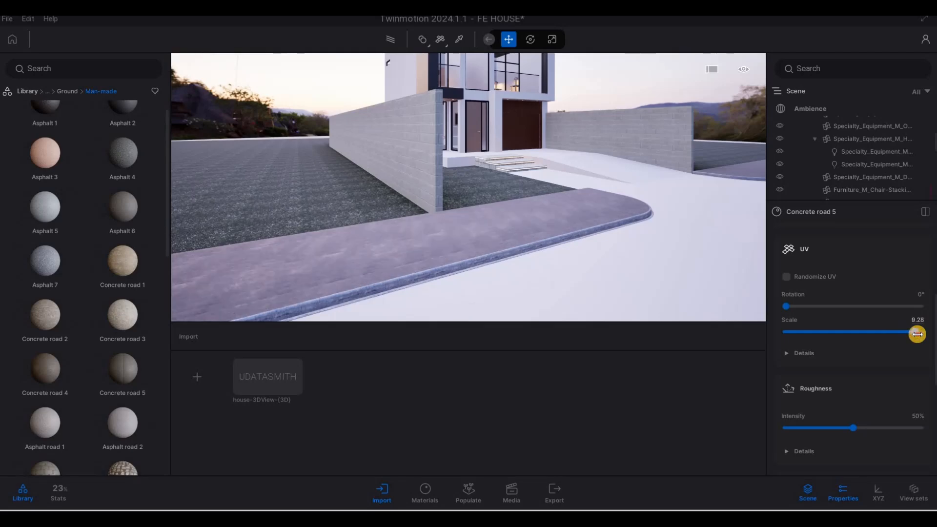
key(w)
key(d)
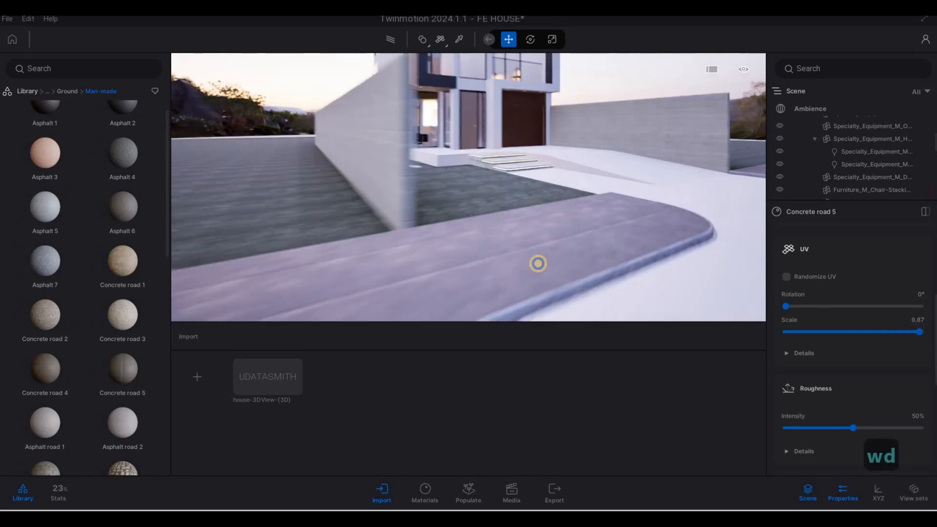
Step: Apply the Bricks cobblestone material from the man-made ground materials to the road in front of the house
key(w)
key(d)
key(w)
key(d)
right_drag(377, 284, 224, 289)
key(a)
key(d)
key(s)
scroll(81, 276, down, 2)
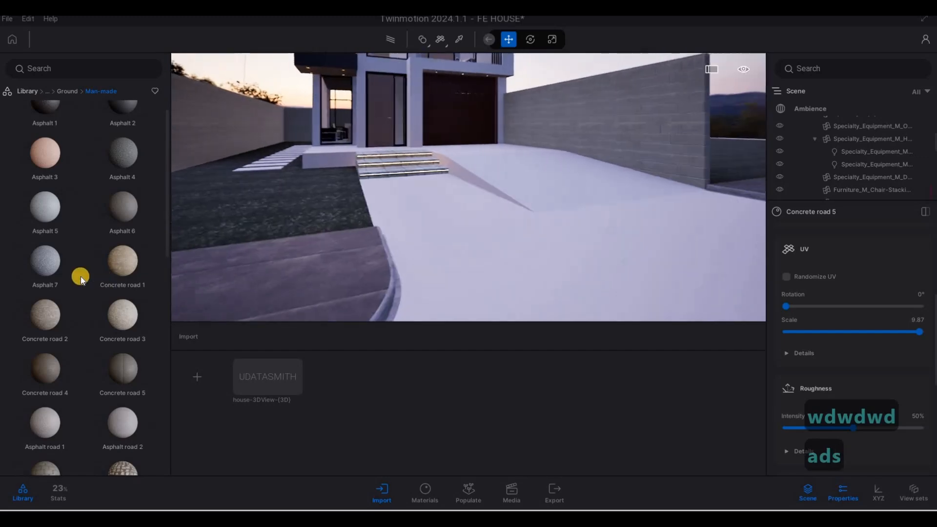
mouse_move(92, 306)
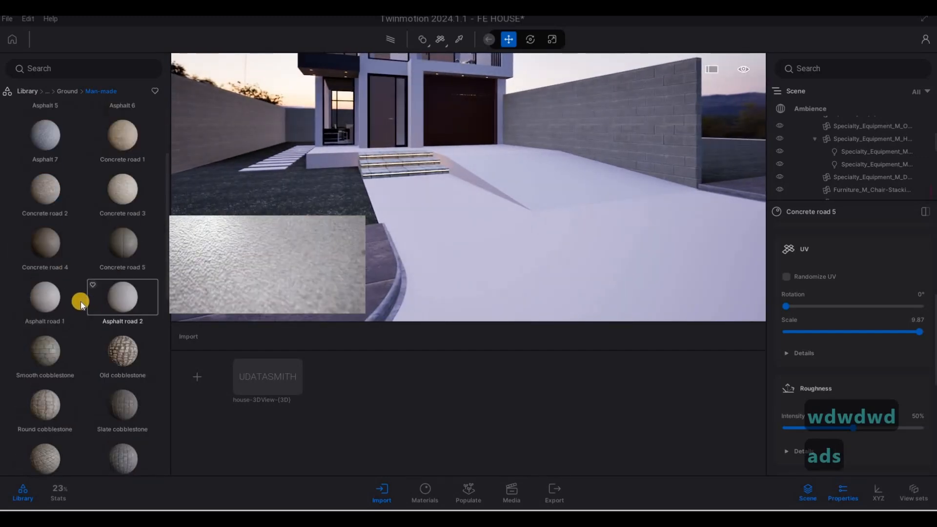
key(s)
key(s)
scroll(78, 302, down, 2)
mouse_move(53, 304)
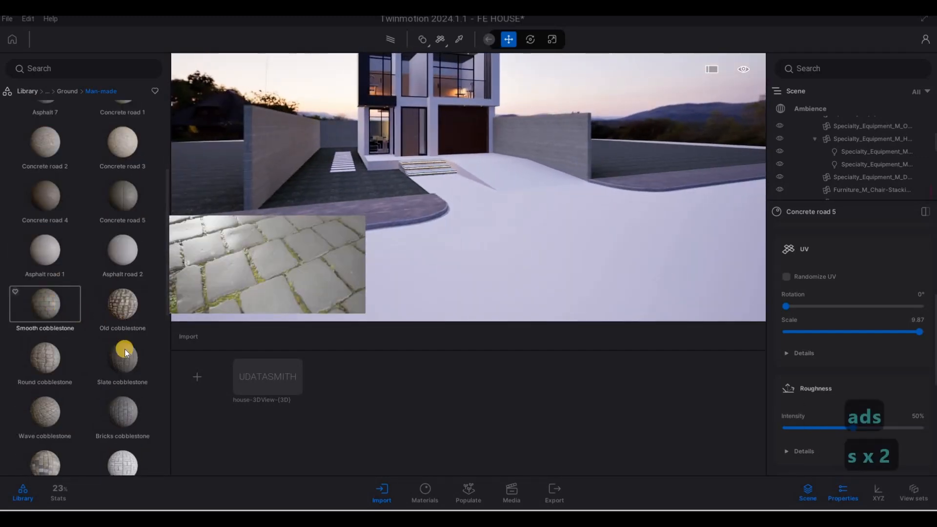
drag(126, 352, 473, 275)
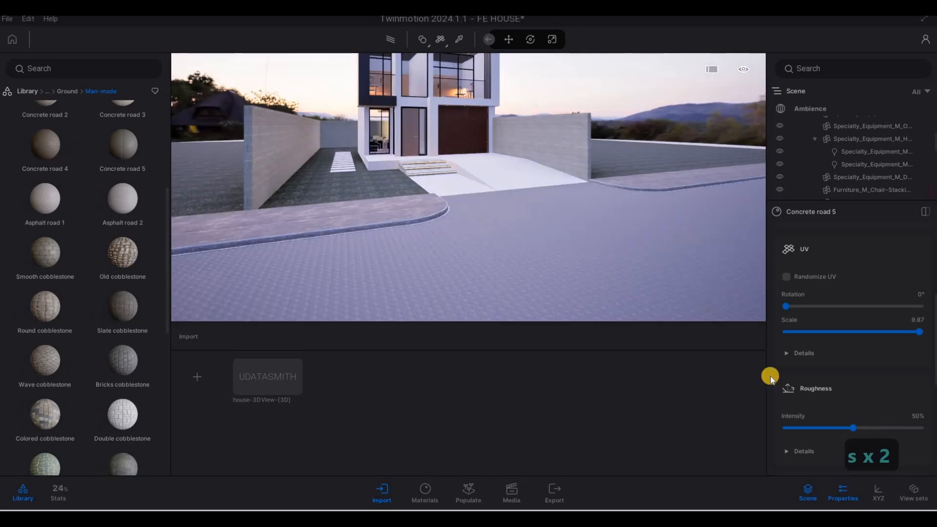
Step: Set the road's Bricks cobblestone UV rotation to 90° and its scale to about 5.14
scroll(874, 409, down, 2)
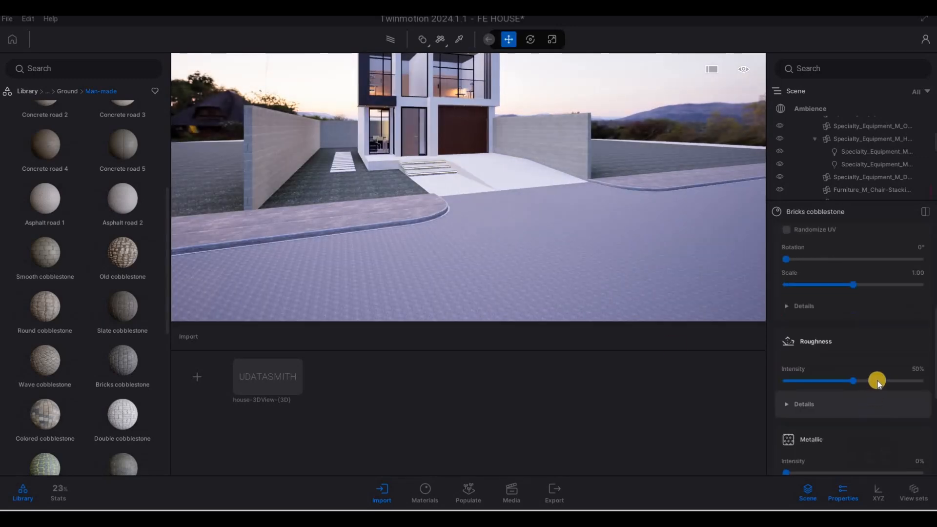
scroll(883, 332, down, 1)
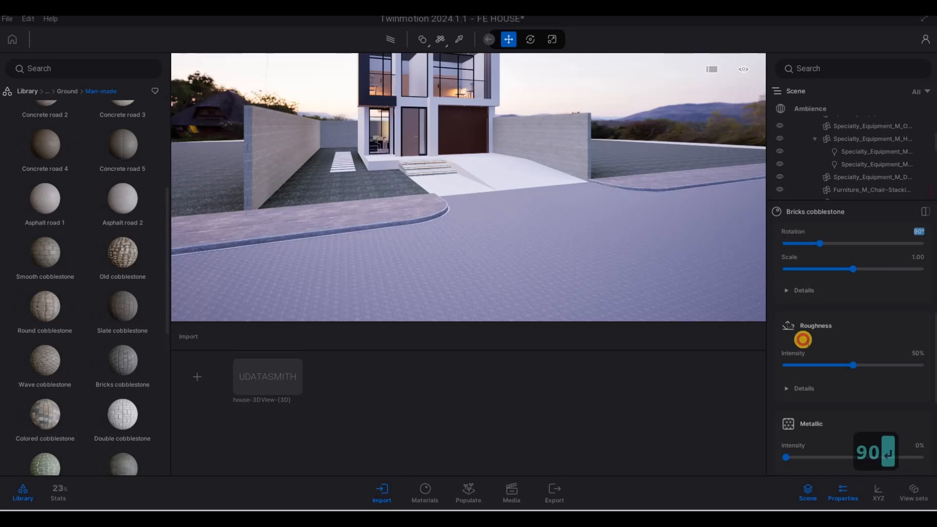
scroll(810, 390, down, 4)
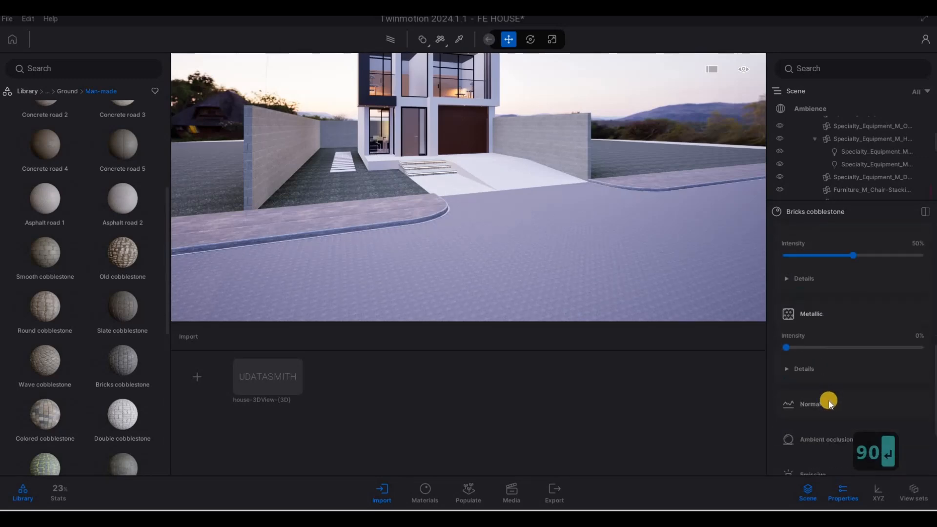
scroll(821, 408, up, 2)
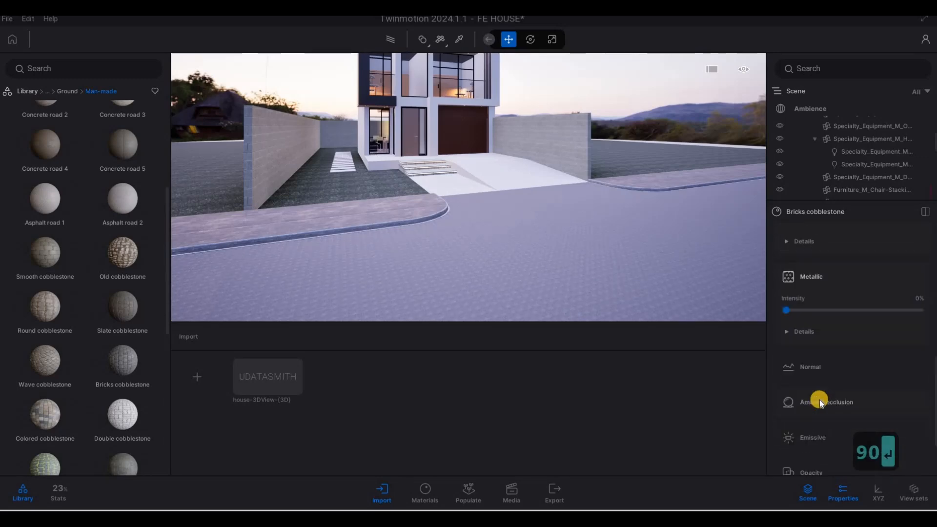
scroll(845, 341, up, 5)
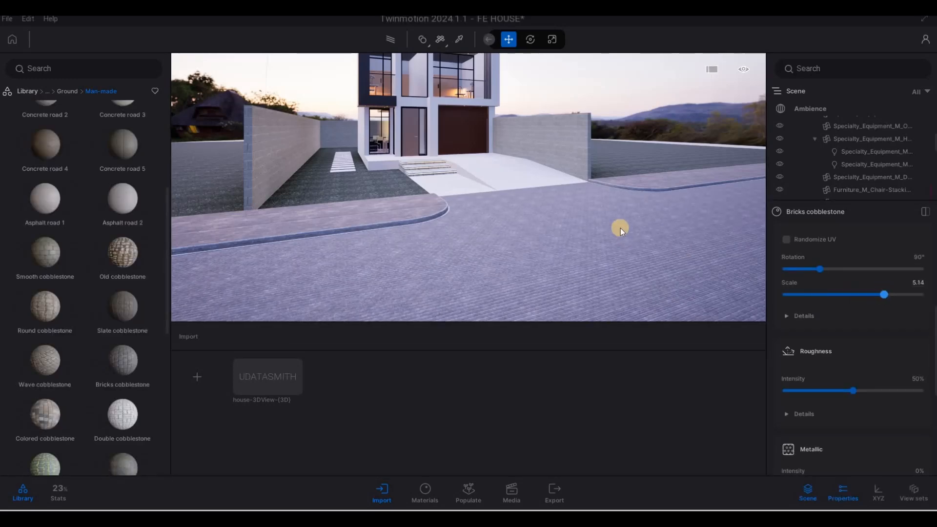
Step: Apply the Concrete road 4 material from the man-made ground materials to the driveway in front of the garage
key(d)
key(w)
key(q)
key(d)
key(w)
key(e)
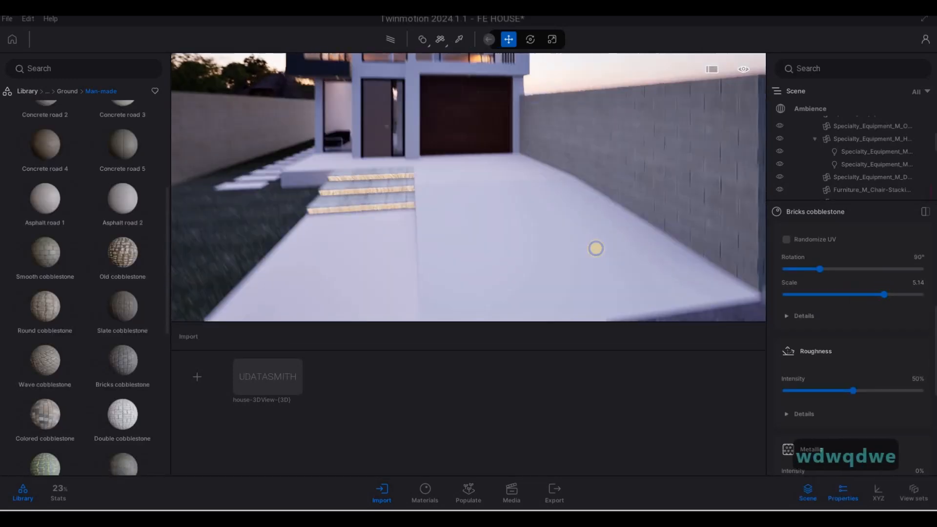
key(q)
key(d)
key(a)
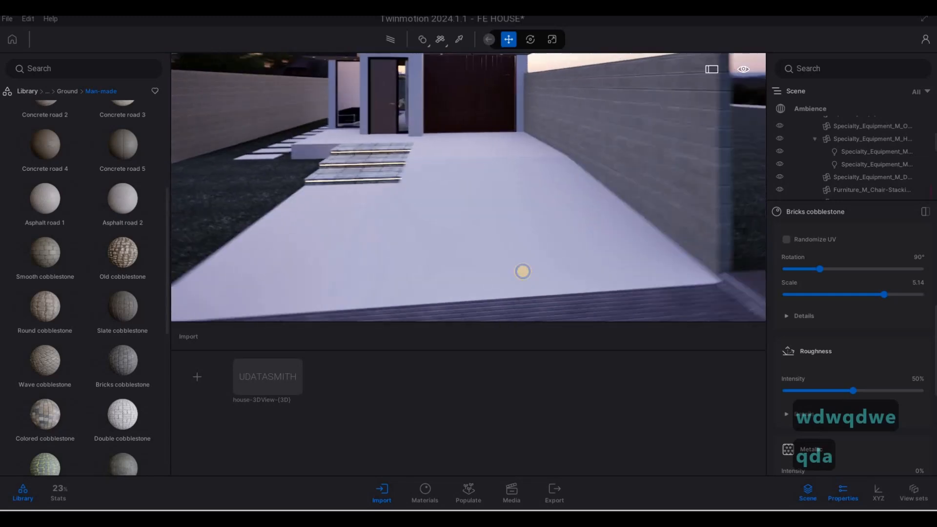
key(e)
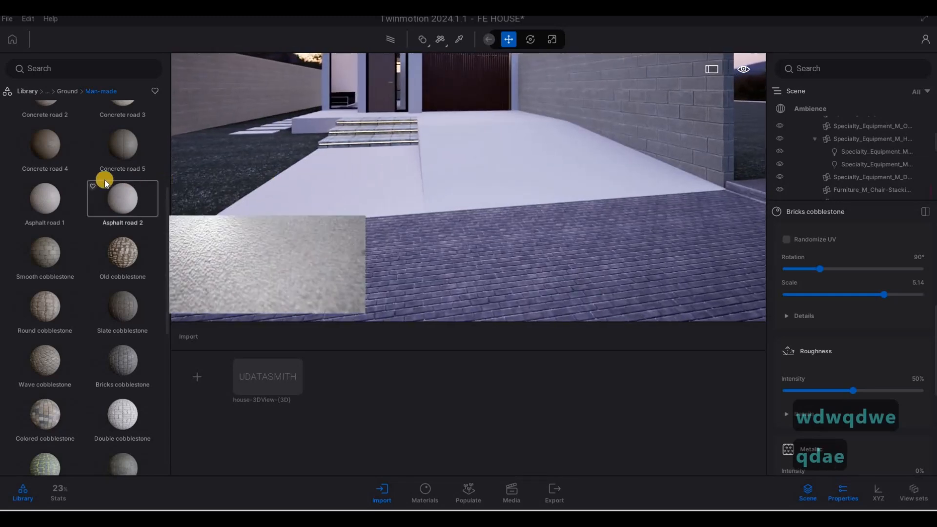
drag(65, 206, 447, 176)
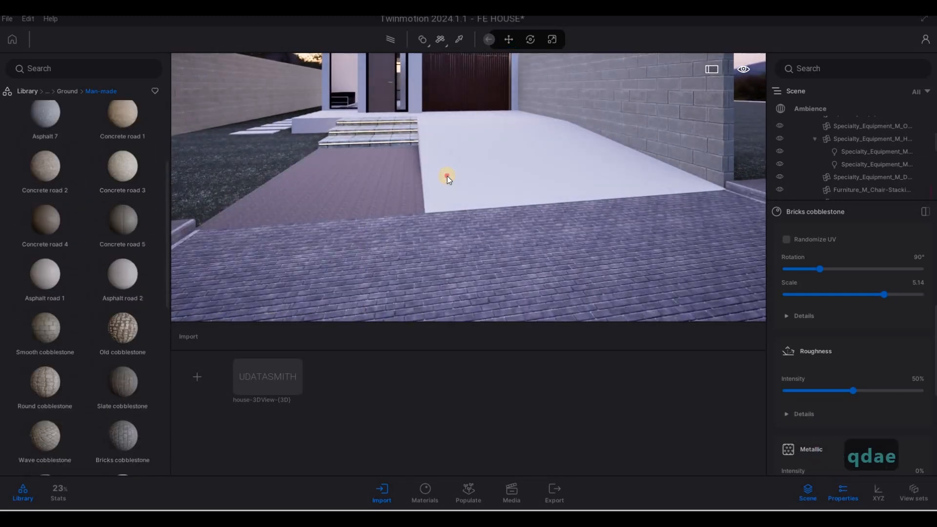
Step: Set the UV scale of the driveway's Concrete road 4 material to about 2.91
key(w)
key(w)
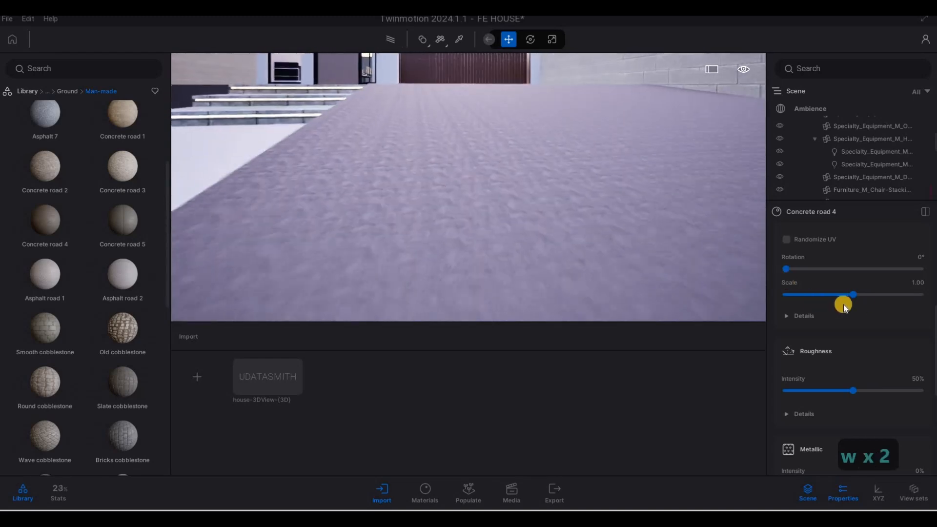
key(s)
drag(862, 290, 863, 291)
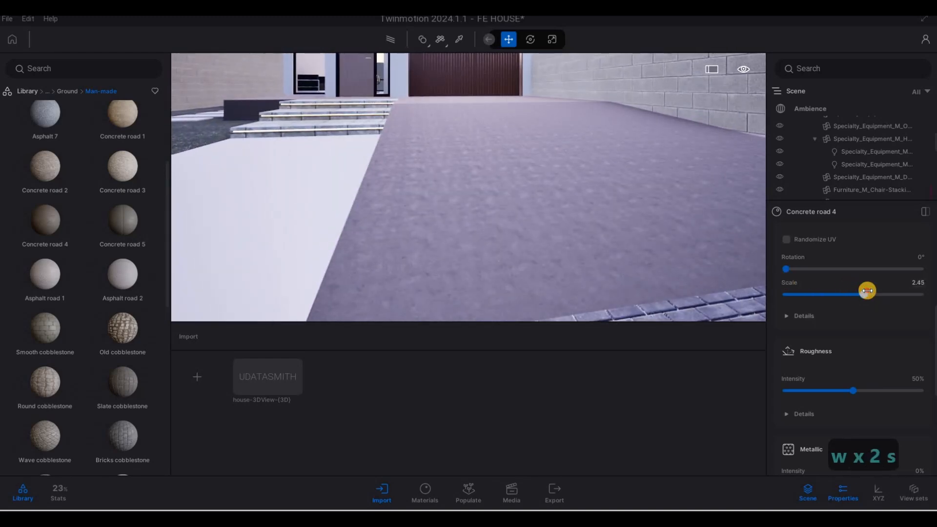
Step: Sample the driveway's Concrete road 4 material with the material picker and apply it to the entrance walkway and front steps
key(a)
key(s)
key(d)
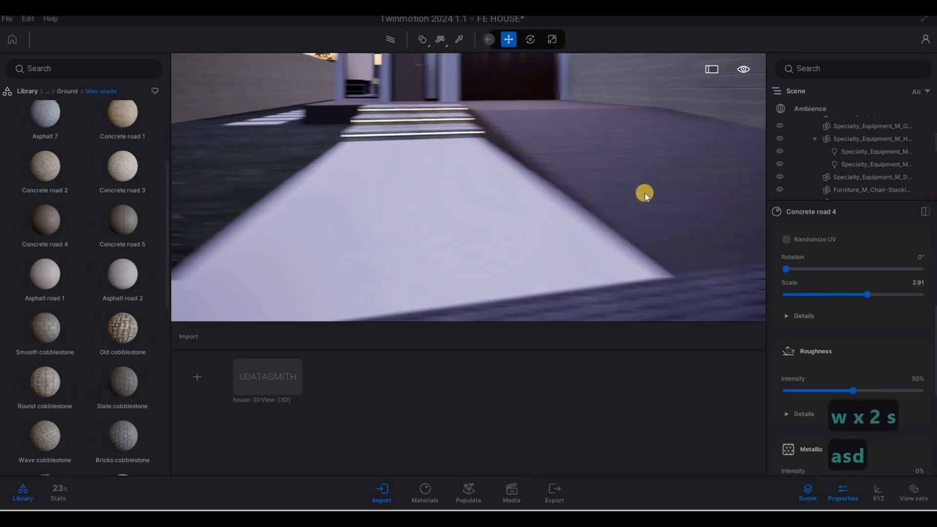
key(w)
key(s)
key(q)
key(s)
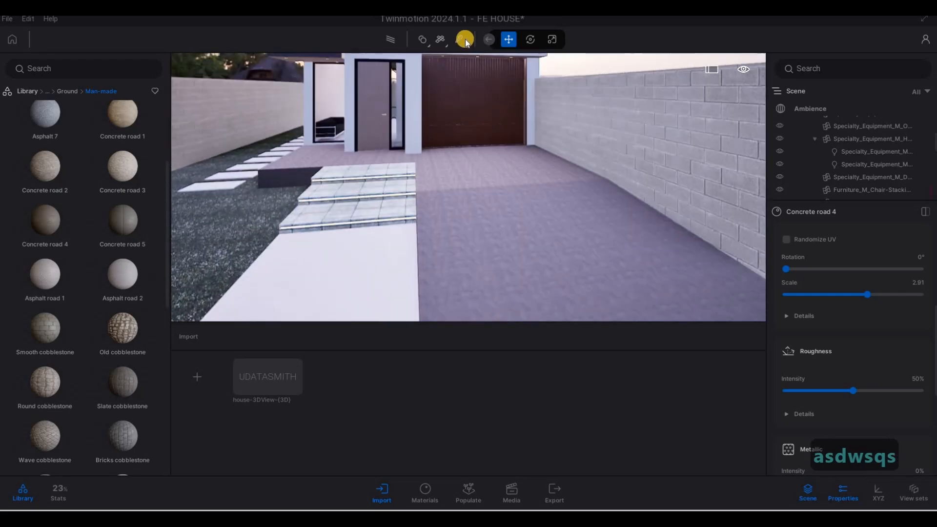
key(a)
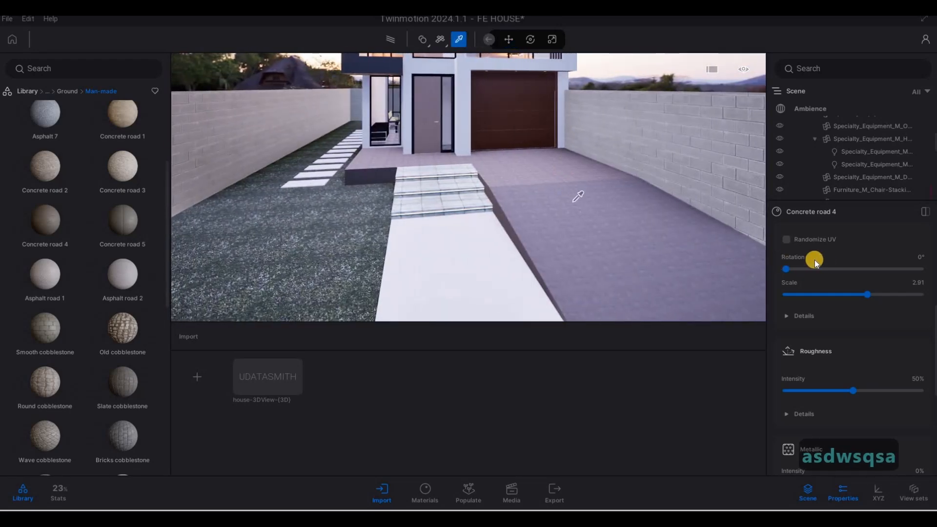
scroll(814, 259, up, 3)
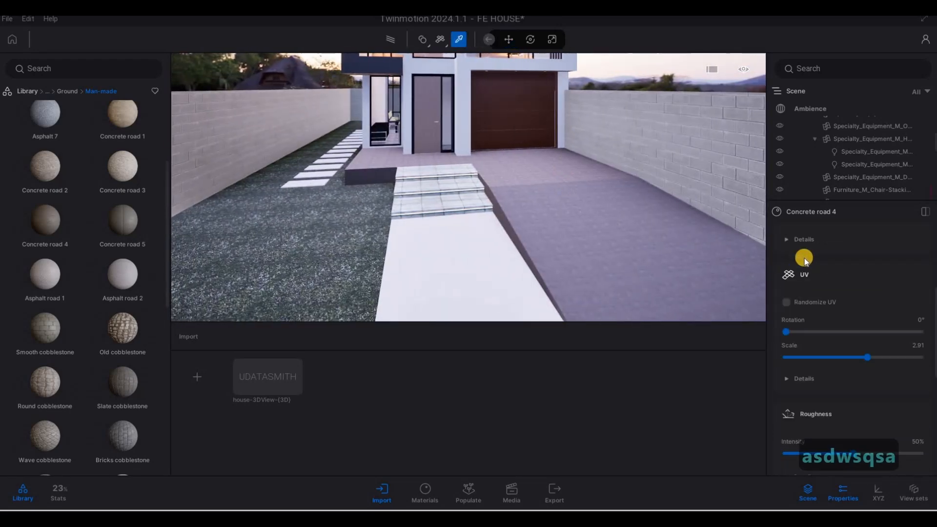
click(477, 265)
click(455, 203)
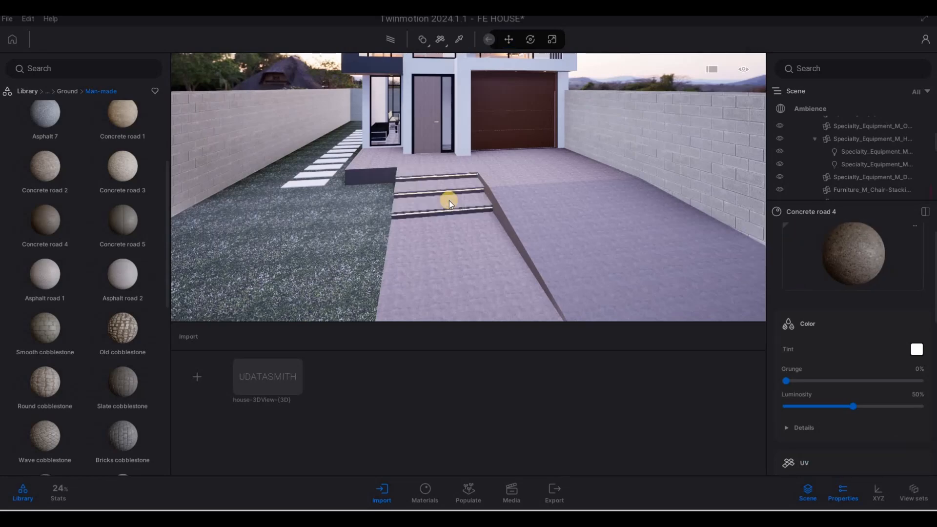
Step: Inspect the paving materials around the front entrance, the driveway and the rear steps of the house
key(a)
key(w)
key(w)
key(q)
key(a)
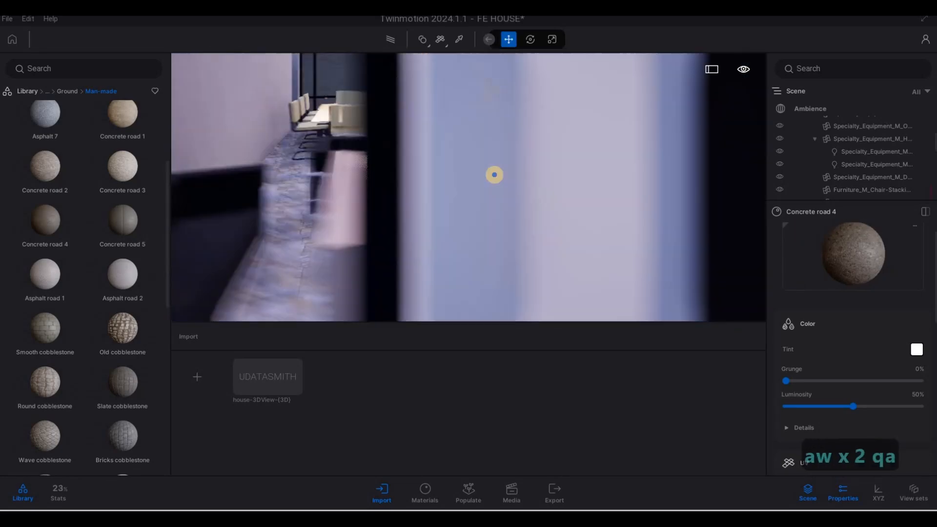
key(w)
key(q)
key(s)
key(d)
key(d)
key(d)
key(d)
key(d)
key(d)
key(d)
key(d)
key(d)
key(d)
key(d)
key(d)
key(d)
key(d)
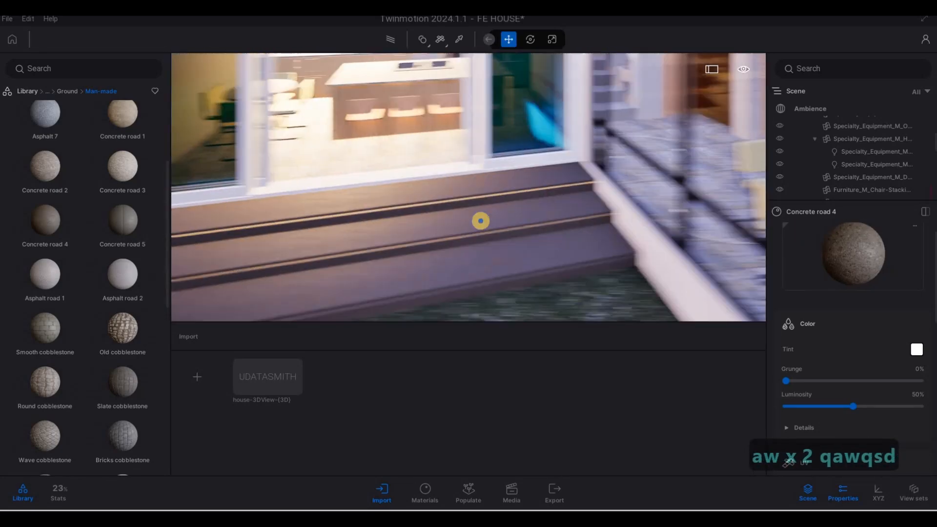
key(s)
key(e)
key(e)
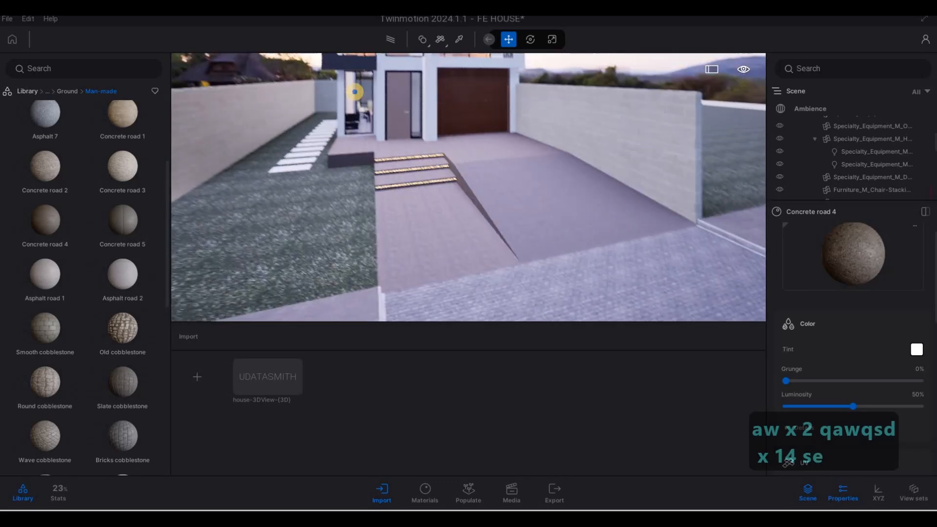
key(w)
key(q)
key(w)
key(a)
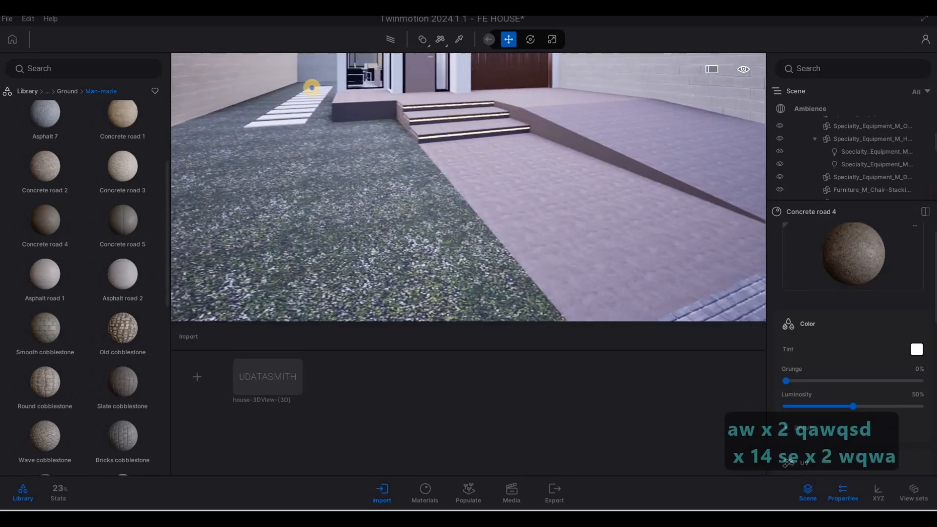
key(d)
key(s)
key(s)
key(s)
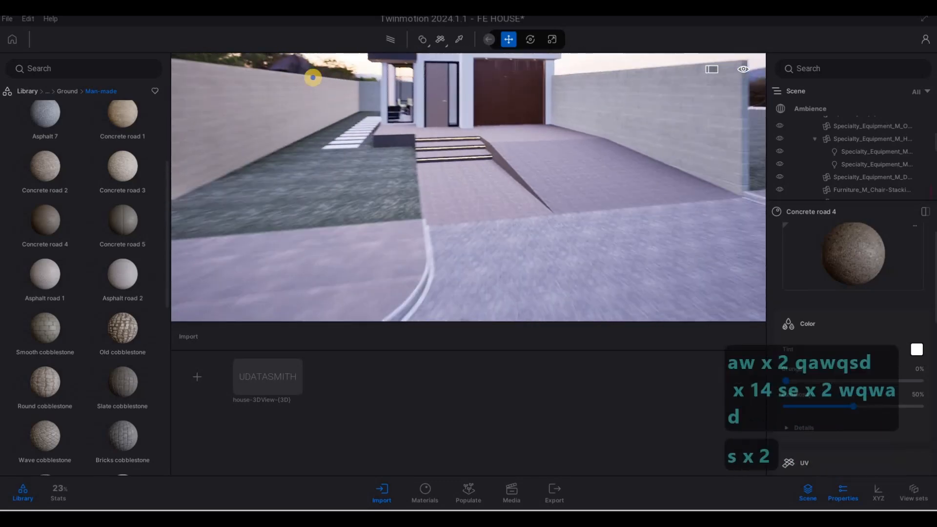
Step: Apply the Asphalt 1 material from the man-made ground materials to the white stepping stones along the side of the house
key(e)
key(a)
key(w)
key(w)
key(q)
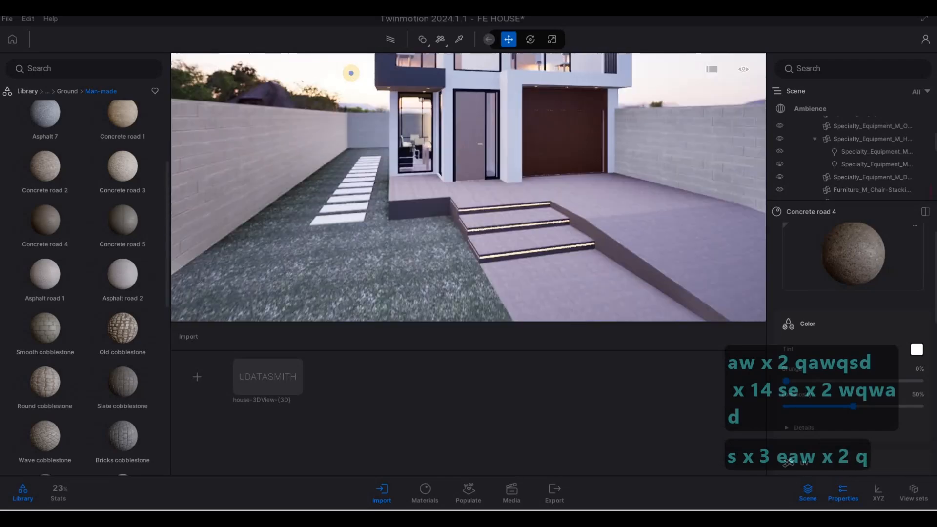
key(w)
key(a)
key(w)
key(w)
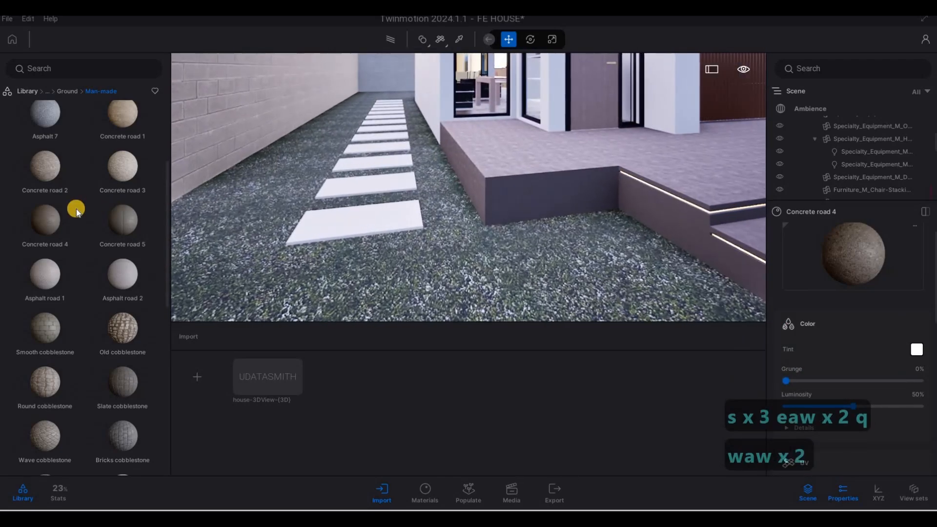
scroll(78, 206, up, 3)
scroll(81, 204, up, 2)
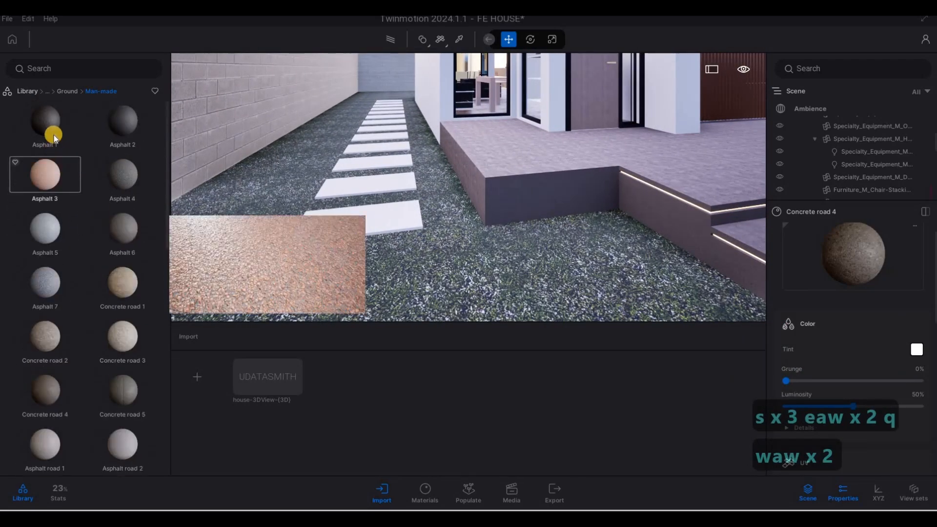
drag(52, 125, 358, 218)
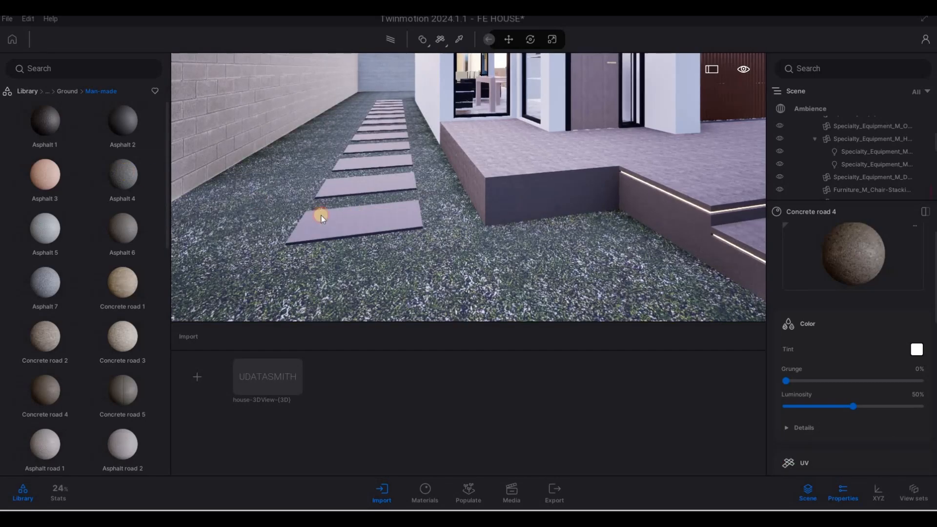
Step: Set the UV scale of the stepping stones' Asphalt 1 material to about 2.84
click(344, 218)
key(w)
key(a)
right_drag(566, 301, 561, 274)
key(d)
key(s)
key(w)
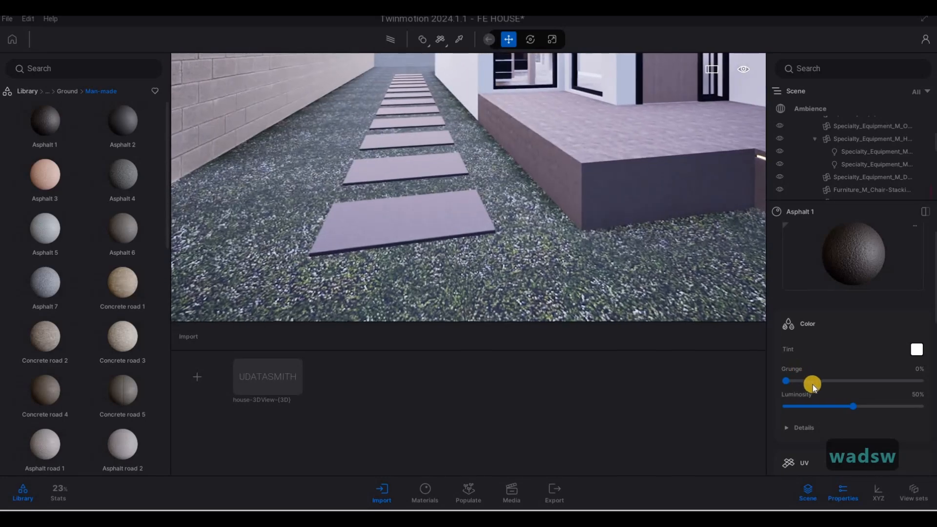
scroll(845, 412, down, 2)
scroll(844, 411, down, 2)
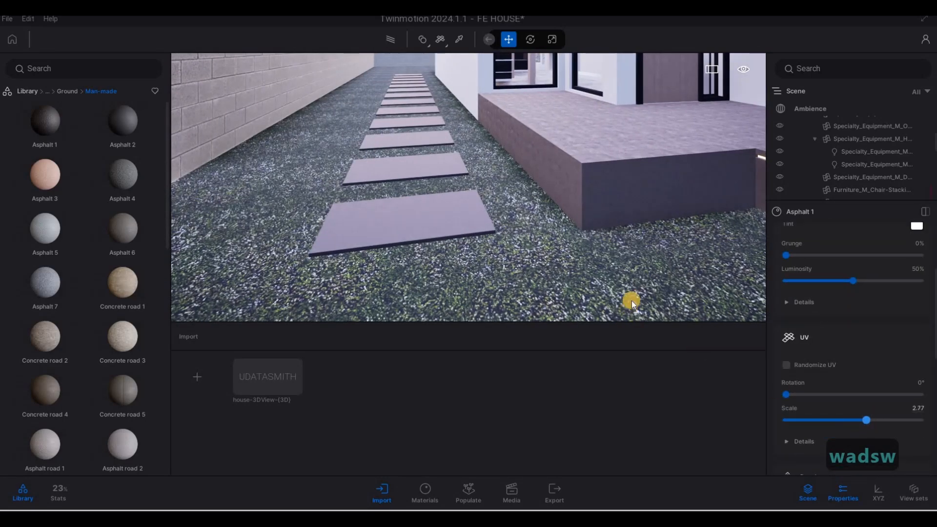
Step: Review the finished ground materials from the street in front of the house
key(d)
key(s)
right_drag(408, 230, 595, 118)
key(d)
key(s)
key(a)
key(e)
key(a)
key(s)
key(a)
key(e)
key(a)
key(s)
key(a)
key(d)
key(w)
key(d)
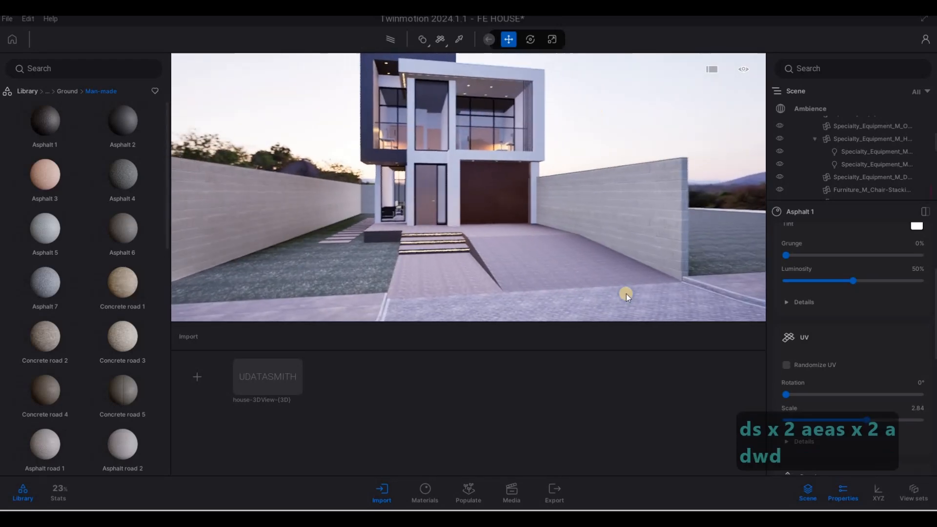
Step: Save the project
key(s)
drag(97, 344, 512, 292)
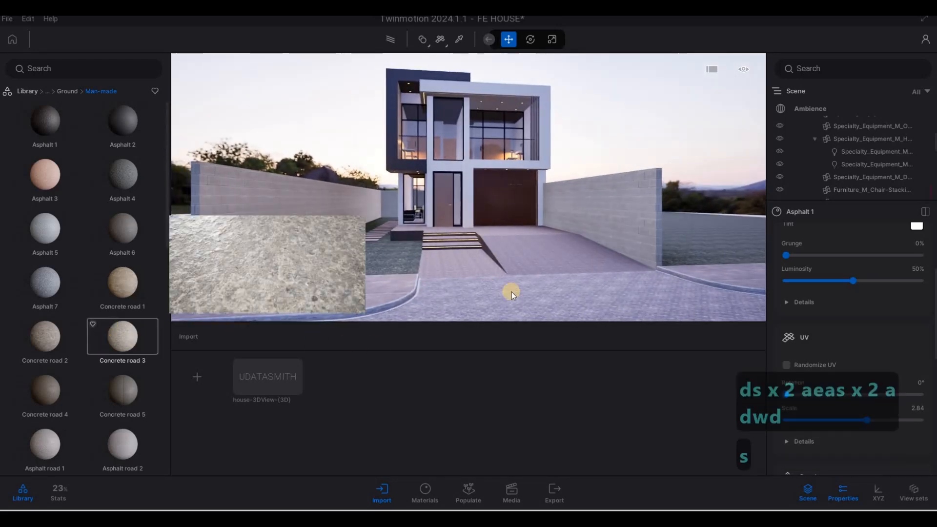
drag(521, 224, 518, 224)
key(w)
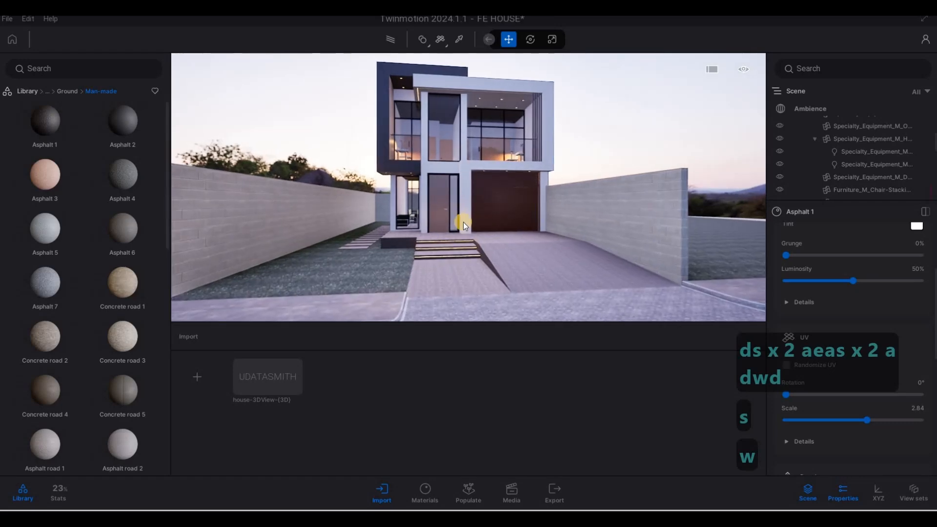
click(9, 19)
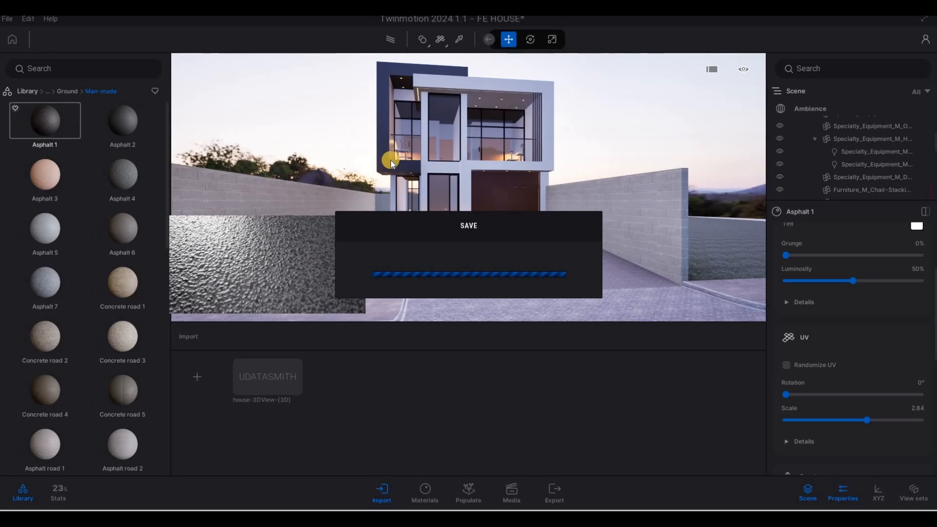
key(F1)
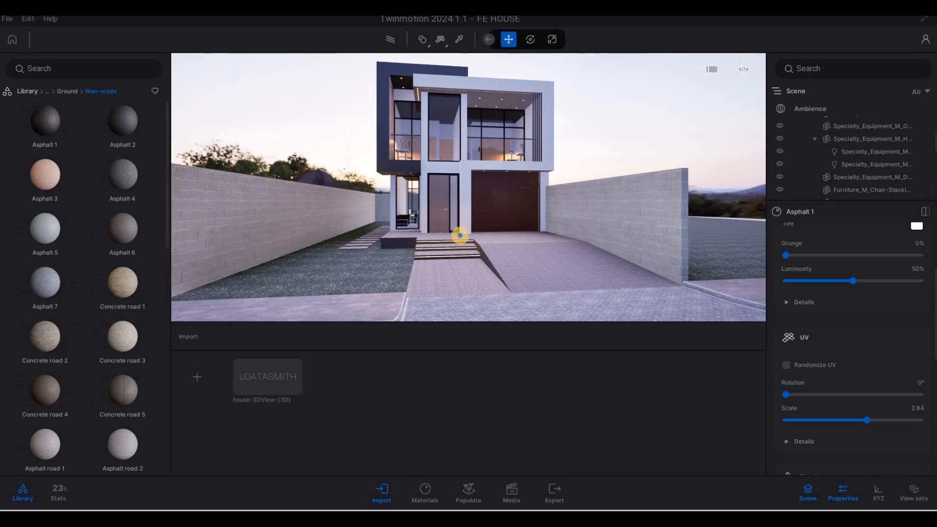
Step: Add a spot light from the lights library beside the side wall of the upper-floor balcony
key(a)
key(w)
key(w)
key(q)
key(a)
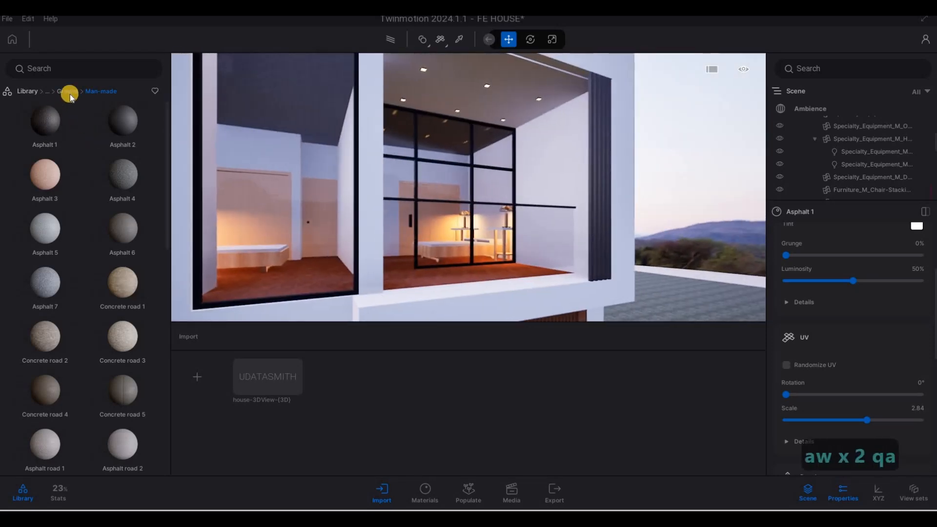
click(69, 92)
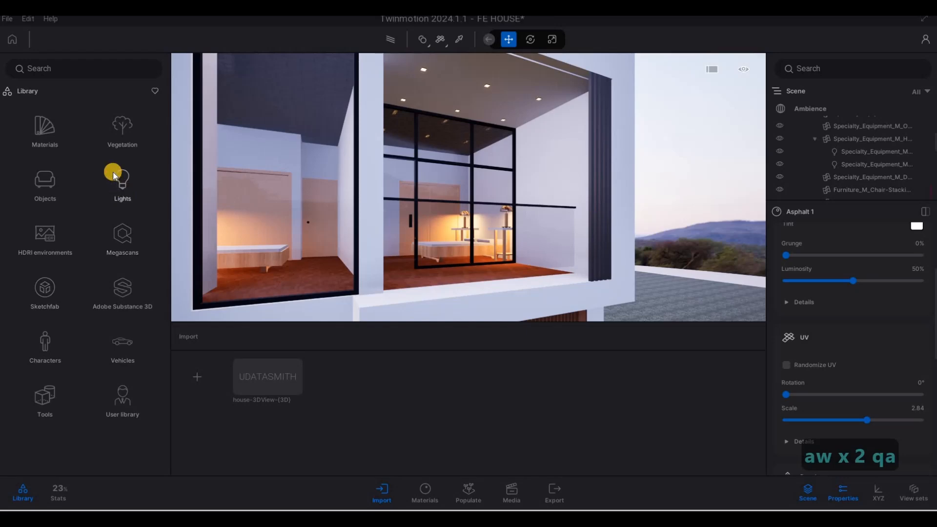
click(113, 172)
drag(510, 97, 543, 202)
key(w)
key(q)
key(w)
key(e)
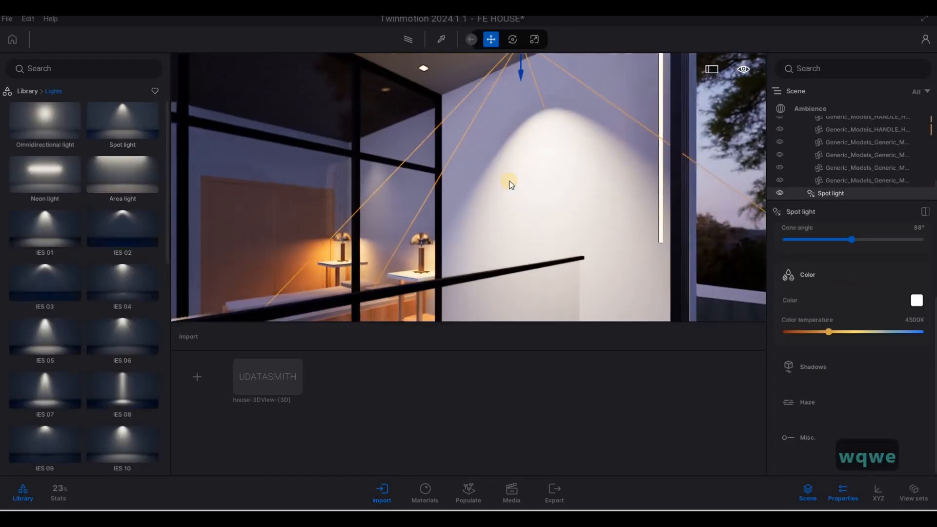
Step: Raise the balcony spot light toward the ceiling beneath the recessed lamp
key(3)
key(w)
key(q)
key(q)
key(a)
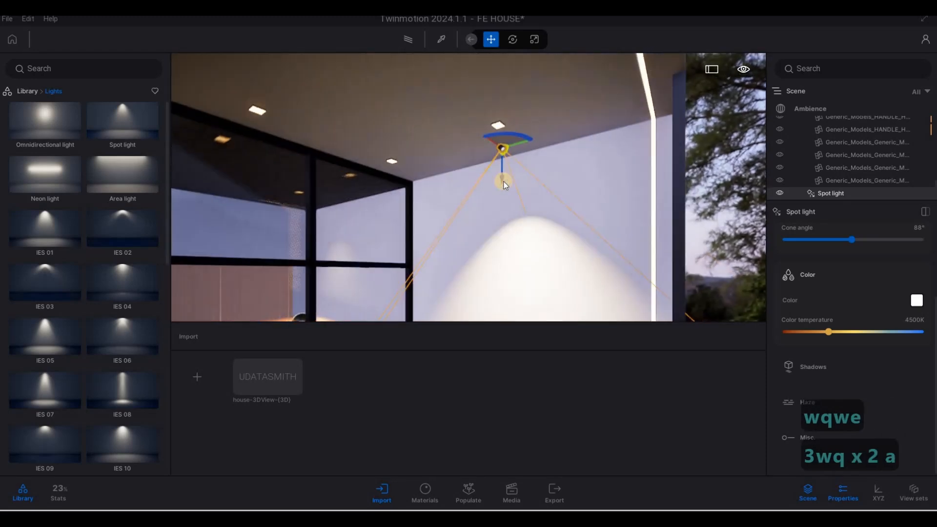
key(w)
key(w)
key(a)
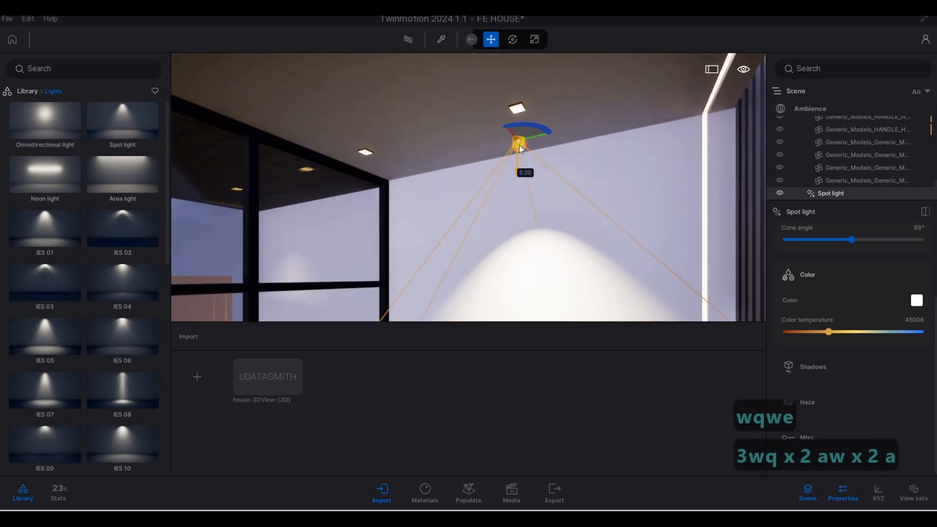
drag(524, 172, 524, 145)
Step: Shift the spot light sideways by about 0.11 m to line it up with the recessed ceiling lamp
key(w)
key(d)
key(d)
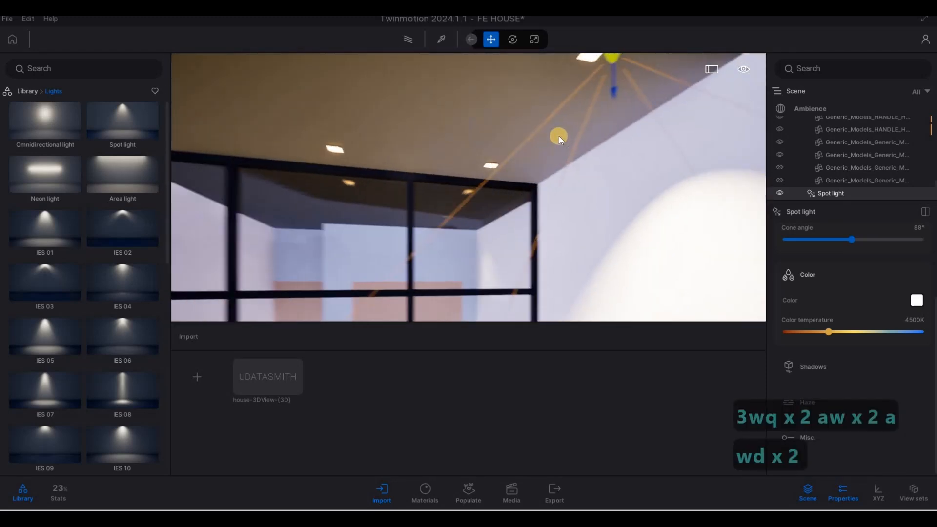
key(d)
key(a)
key(s)
key(d)
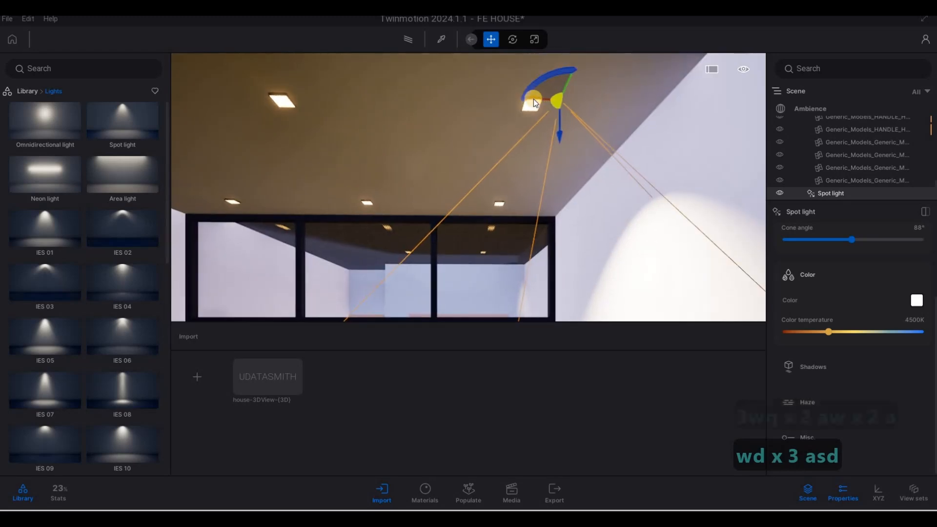
key(Tab)
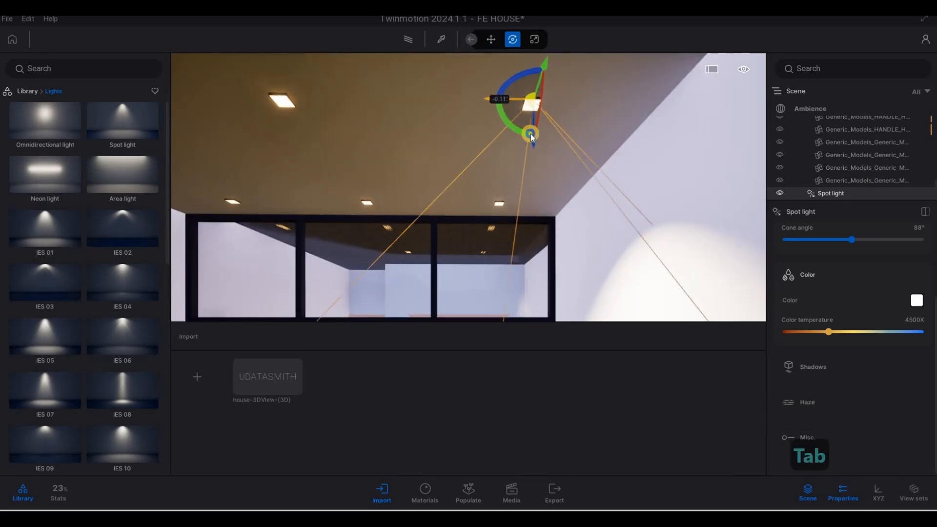
Step: Adjust the spot light along the other horizontal direction so it sits directly under the recessed lamp near the side wall
key(a)
key(a)
key(w)
key(a)
key(q)
key(q)
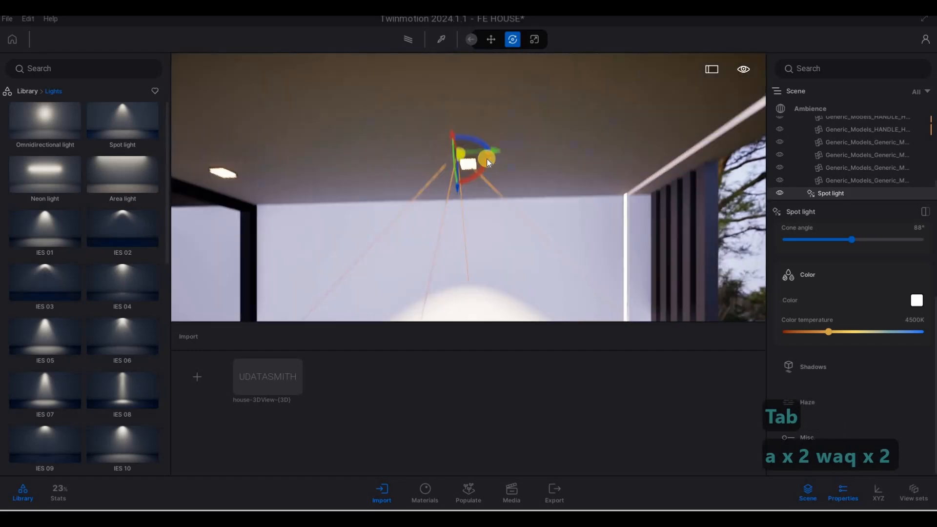
key(w)
shift+middle_drag(449, 203, 451, 188)
drag(455, 203, 460, 202)
key(d)
right_drag(459, 202, 473, 106)
key(d)
key(w)
key(e)
key(e)
key(d)
key(d)
key(a)
key(q)
key(a)
drag(482, 107, 211, 245)
Step: Set the balcony spot light's color temperature to 3500 K and keep its color white
key(d)
right_drag(483, 166, 542, 178)
key(e)
drag(823, 340, 815, 337)
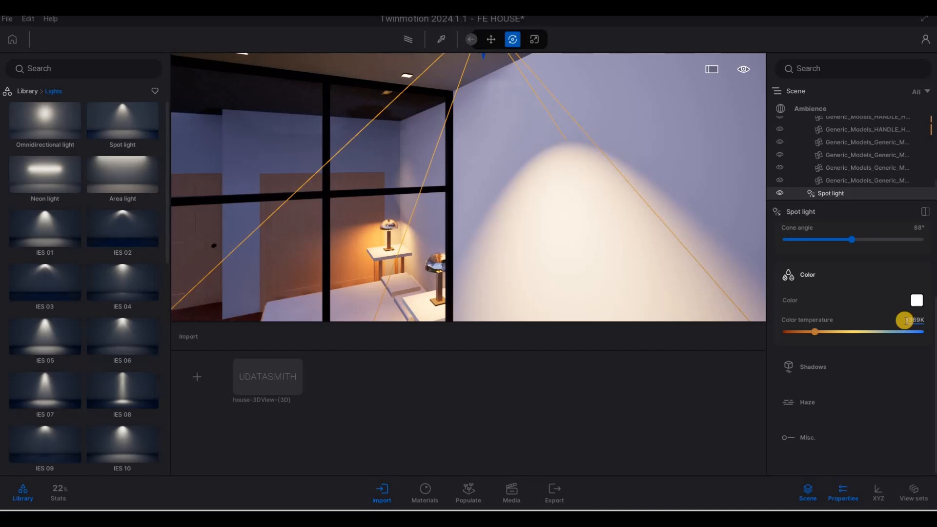
text(3)
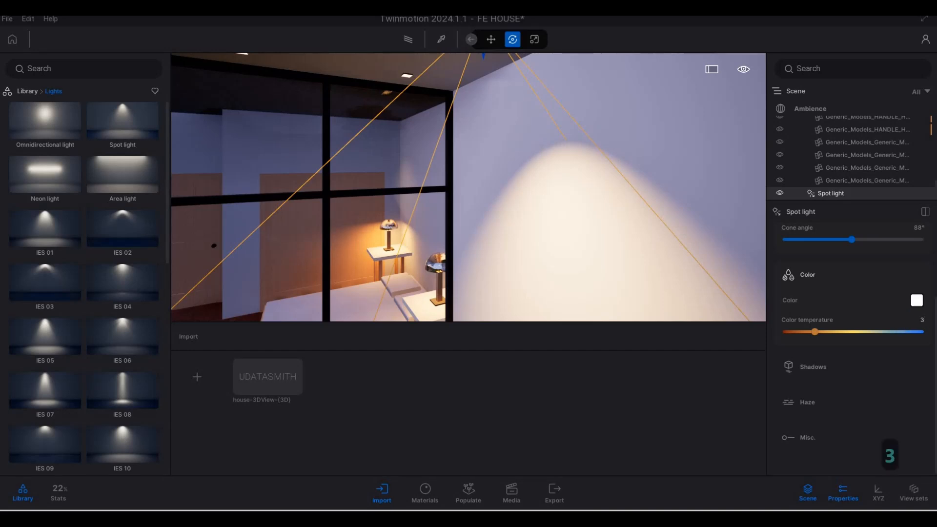
text(500)
click(833, 300)
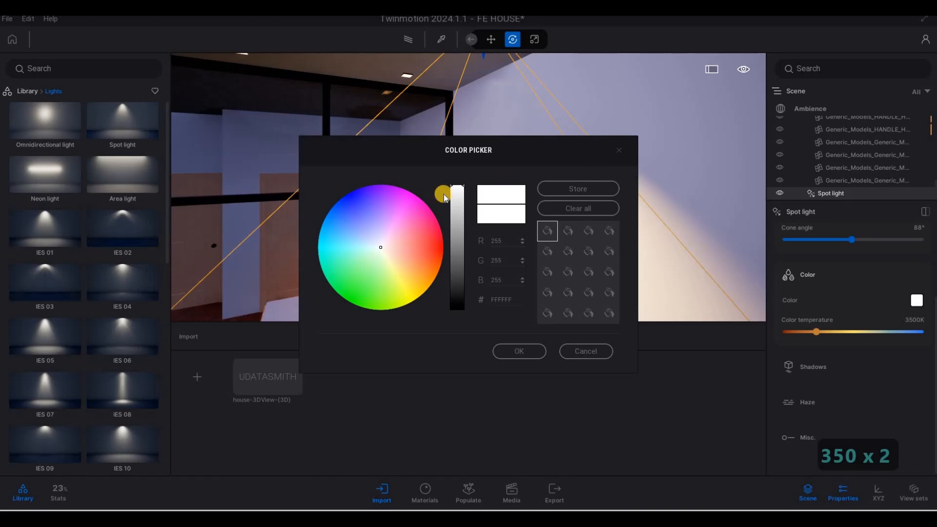
click(232, 163)
Step: Set the balcony spot light's intensity to 10 lm
key(d)
right_drag(228, 152, 821, 261)
key(s)
key(a)
key(s)
key(w)
key(a)
scroll(821, 263, up, 4)
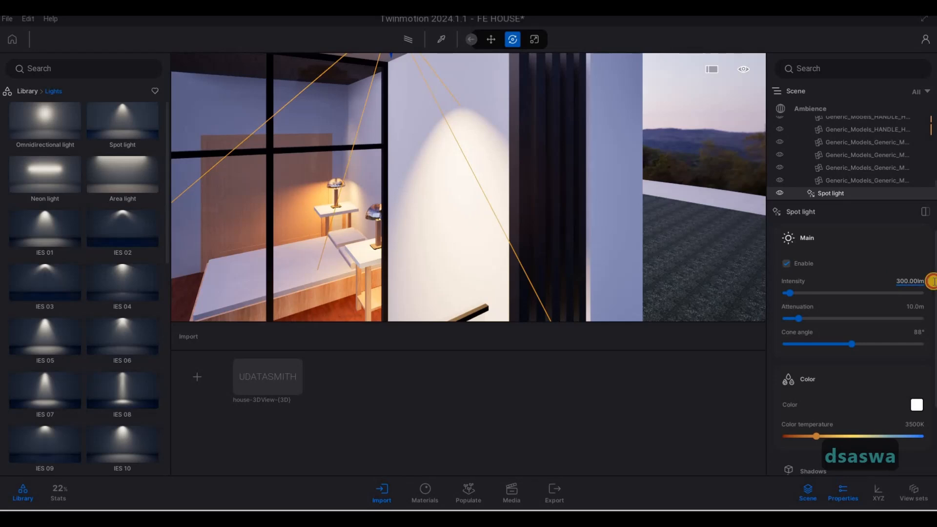
text(10)
key(Return)
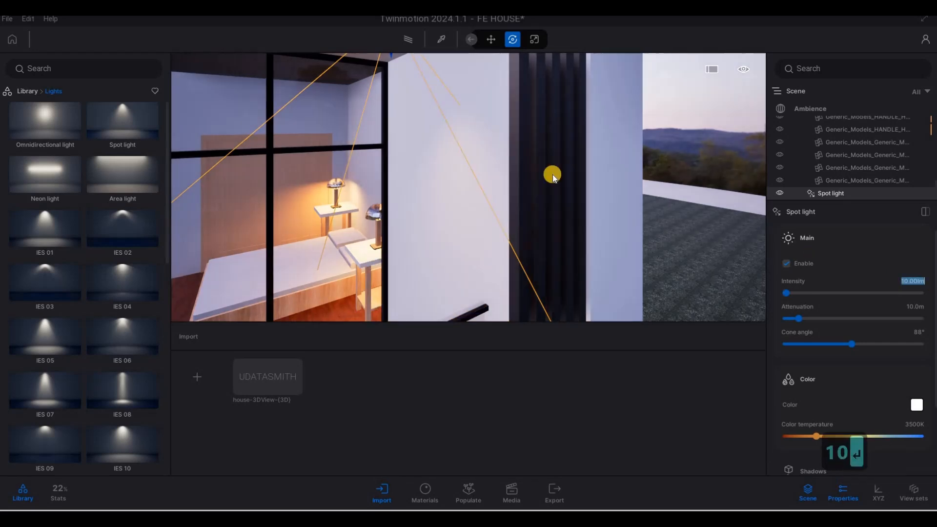
Step: Preview the front facade and the balcony spot light's effect with the path tracer, with the Ambience settings open
right_drag(332, 101, 824, 157)
key(s)
key(w)
key(a)
key(w)
key(s)
key(d)
key(d)
key(d)
key(d)
key(d)
key(d)
key(d)
key(d)
key(d)
key(d)
key(a)
key(e)
key(a)
key(a)
key(a)
key(a)
key(a)
key(a)
key(a)
key(a)
key(a)
key(a)
key(a)
key(a)
key(a)
key(a)
key(a)
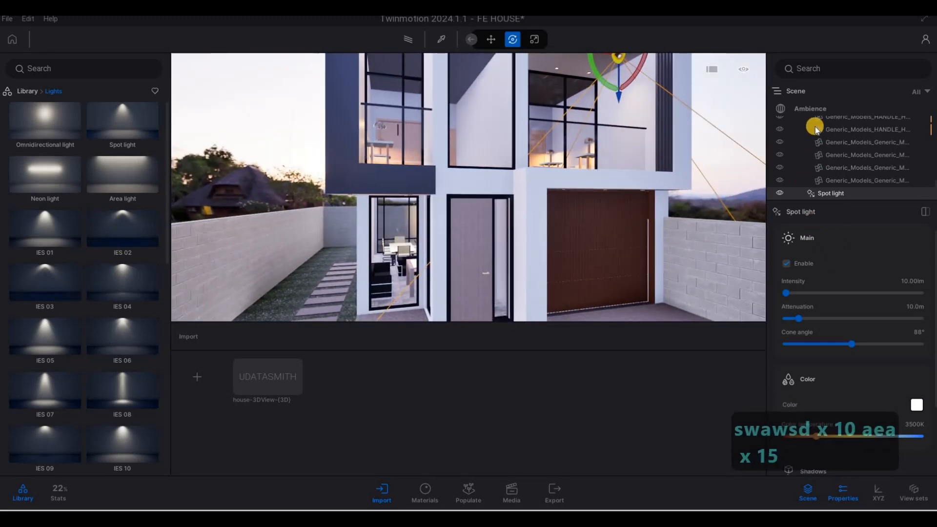
scroll(816, 129, up, 2)
click(810, 109)
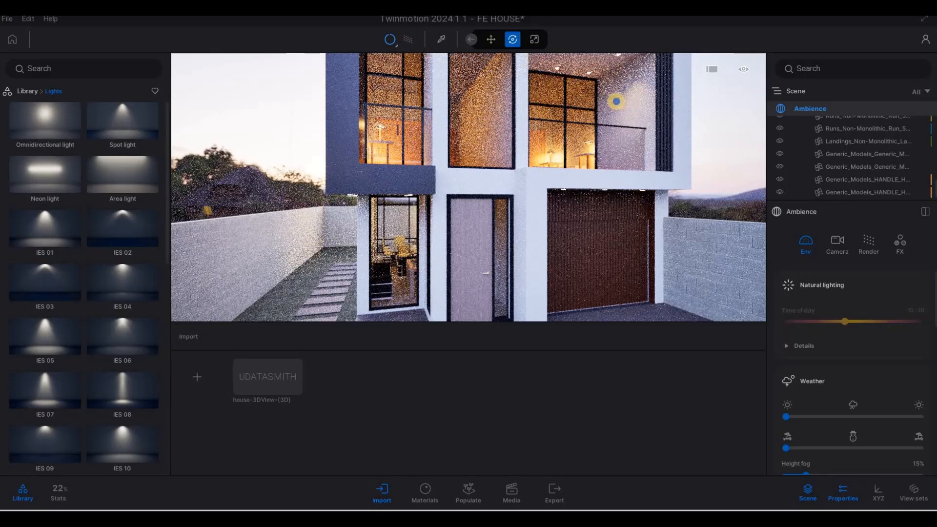
right_drag(642, 64, 602, 108)
key(s)
key(d)
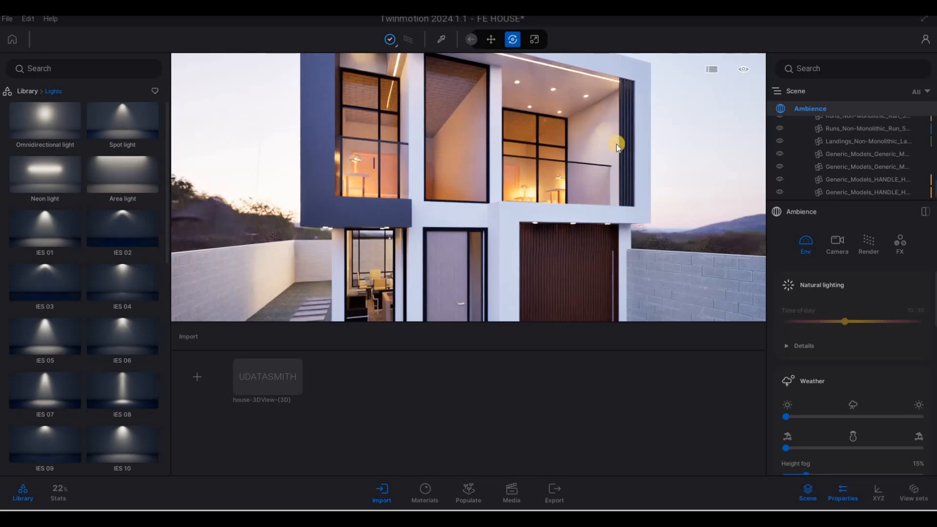
Step: Copy the balcony spot light as one instance, 1.07 m away, under the neighbouring recessed lamp closer to the glazed wall
key(w)
key(w)
key(w)
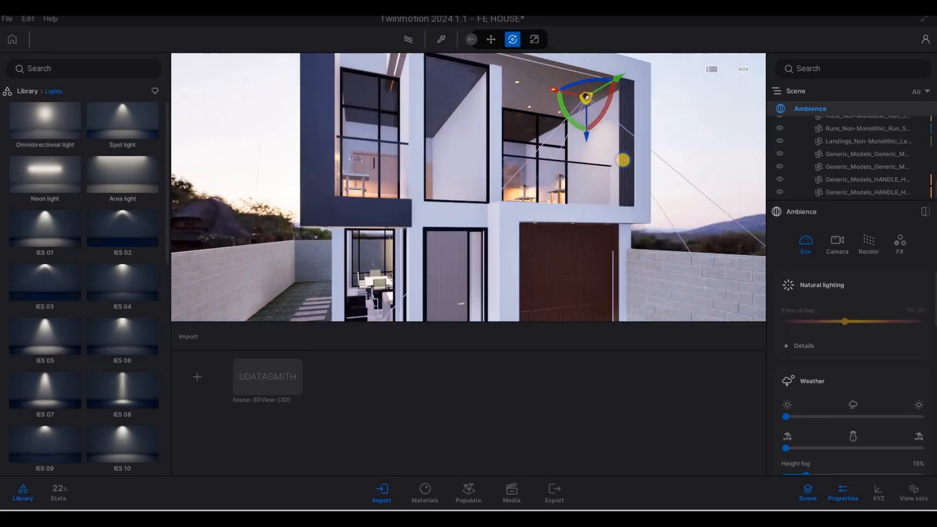
key(w)
key(w)
key(w)
key(w)
key(w)
key(w)
key(w)
key(w)
key(w)
key(q)
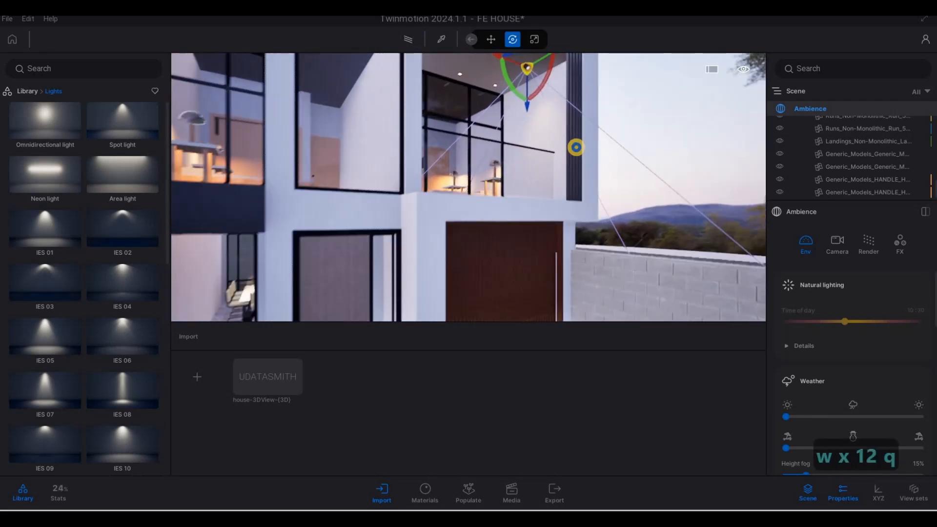
key(a)
key(q)
key(a)
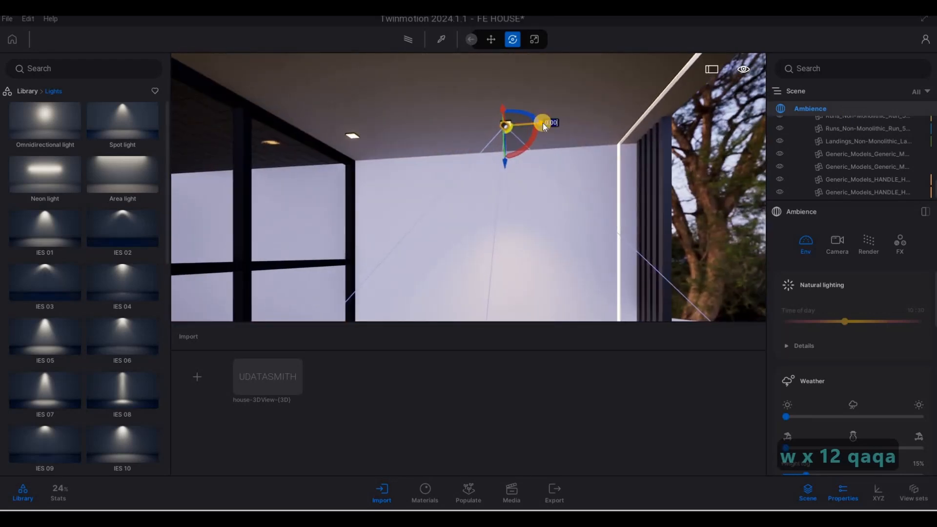
alt+drag(542, 123, 380, 142)
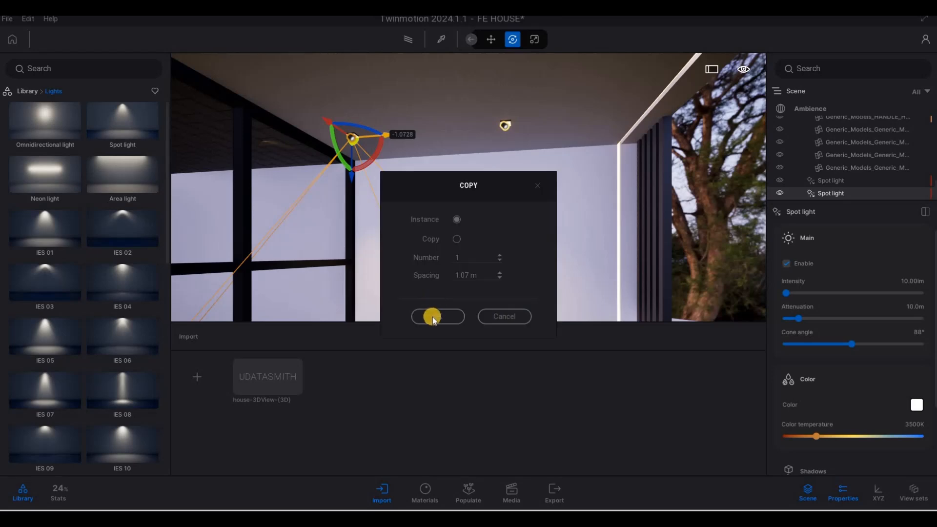
click(432, 317)
Step: Select both balcony spot lights and copy them across the ceiling as two further instances each, with 1 m spacing
key(d)
key(d)
key(d)
key(d)
key(d)
key(d)
key(d)
key(d)
key(d)
key(d)
key(d)
key(d)
key(d)
key(d)
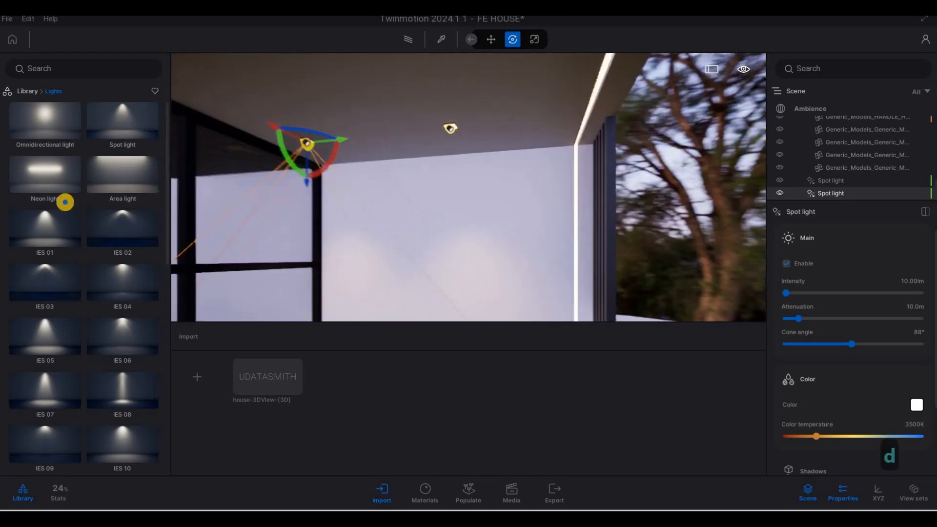
key(d)
key(d)
key(d)
key(d)
key(d)
key(s)
key(a)
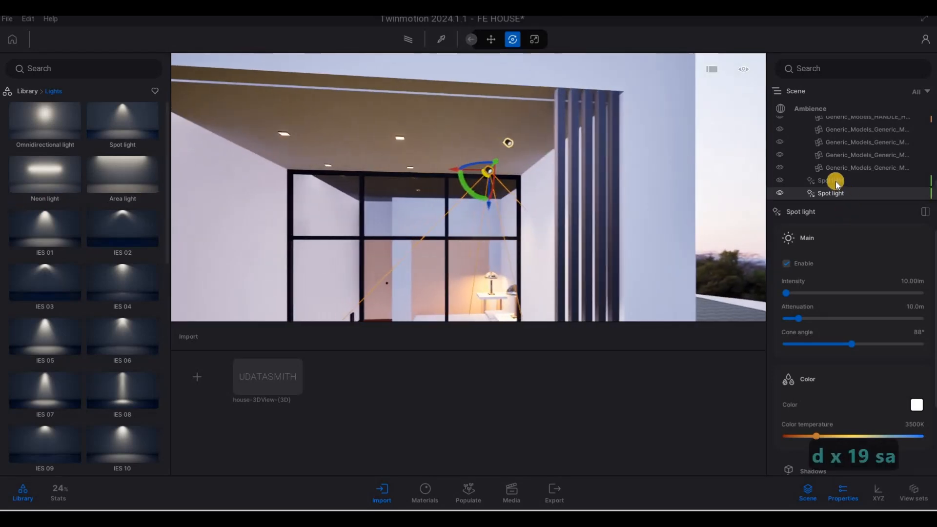
ctrl+click(511, 143)
right_drag(523, 210, 560, 181)
shift+drag(531, 160, 478, 289)
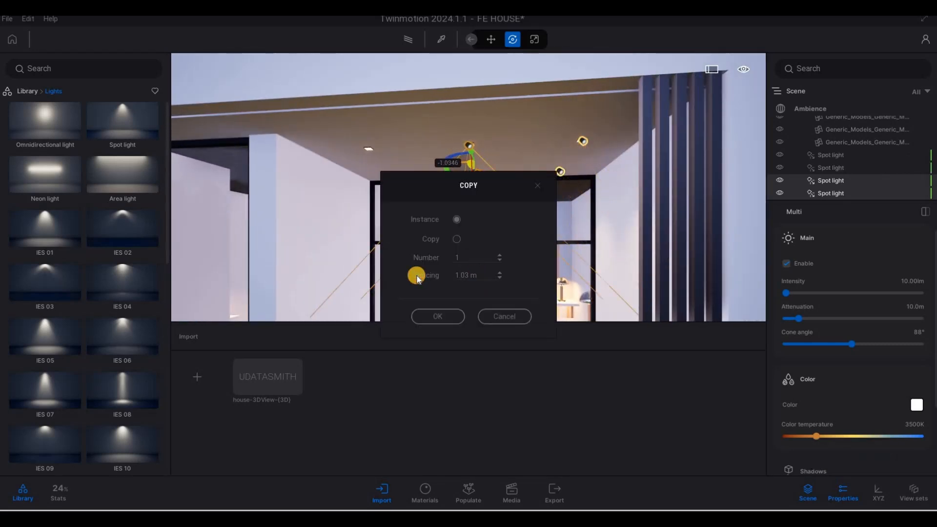
key(Return)
click(455, 264)
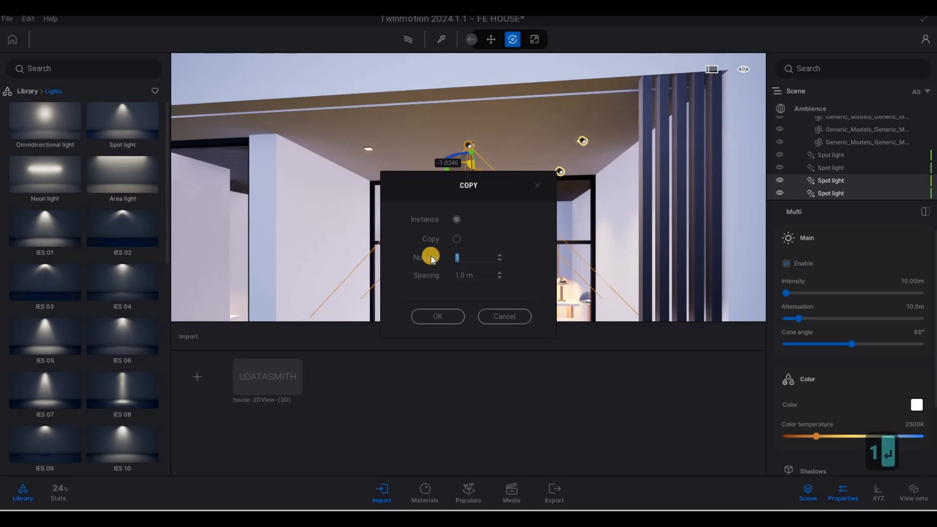
text(2)
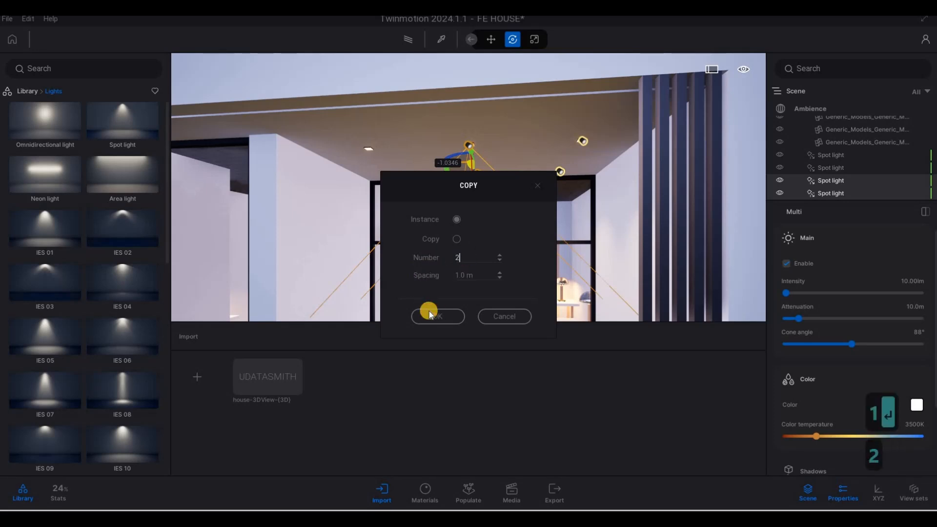
click(429, 314)
Step: Copy the end spot light of the balcony's outer row as one instance, 2.96 m sideways, into the adjacent window niche
scroll(452, 222, down, 5)
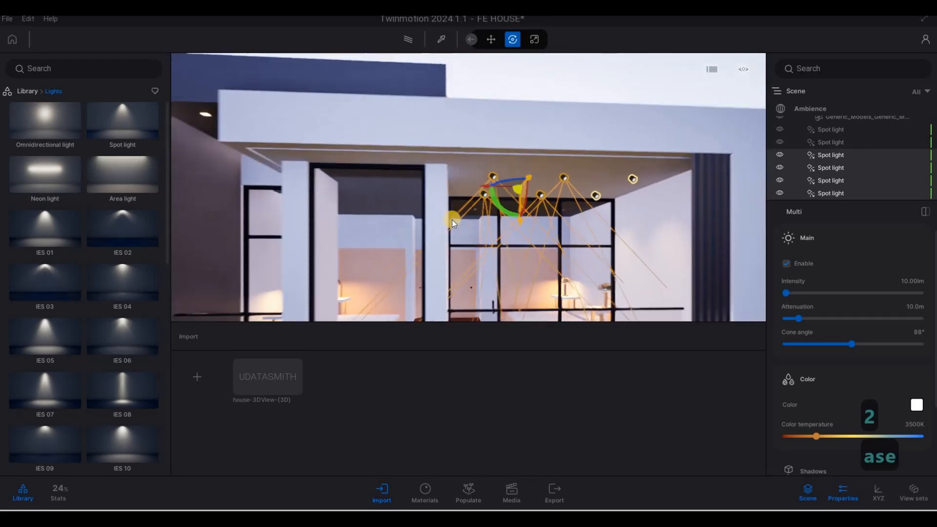
key(a)
key(e)
key(e)
key(w)
key(a)
key(d)
key(e)
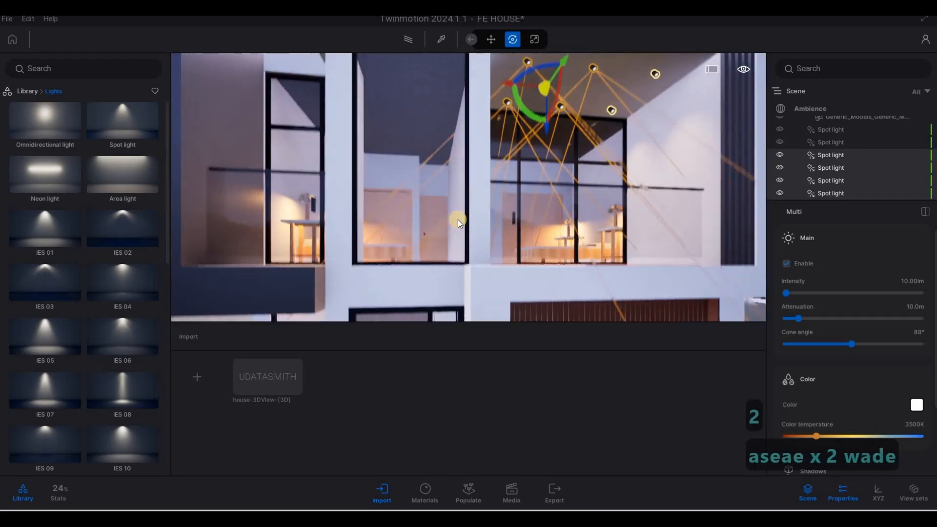
key(e)
key(e)
key(e)
key(e)
key(e)
key(e)
key(e)
key(e)
key(e)
key(e)
key(e)
key(e)
key(e)
key(e)
key(e)
key(e)
key(e)
key(e)
key(e)
key(e)
key(w)
key(q)
key(q)
key(q)
key(q)
key(q)
key(q)
key(q)
key(s)
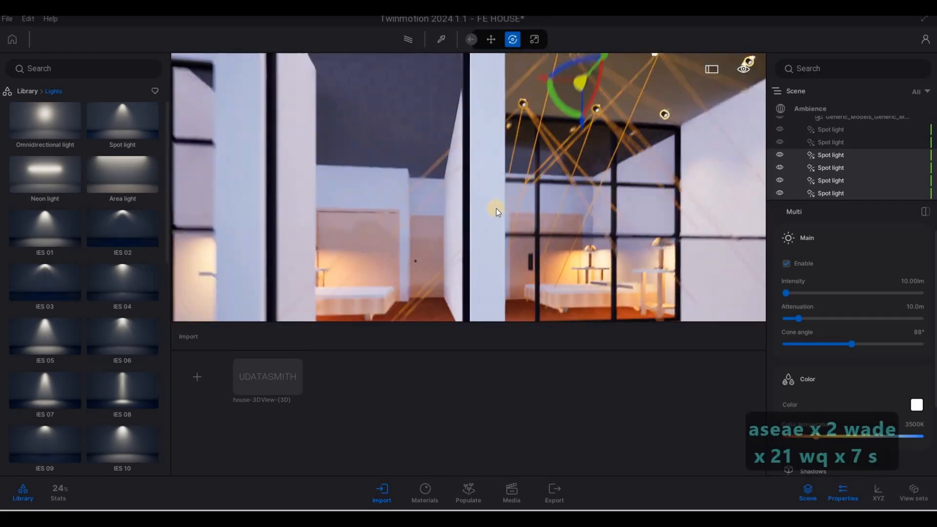
click(536, 141)
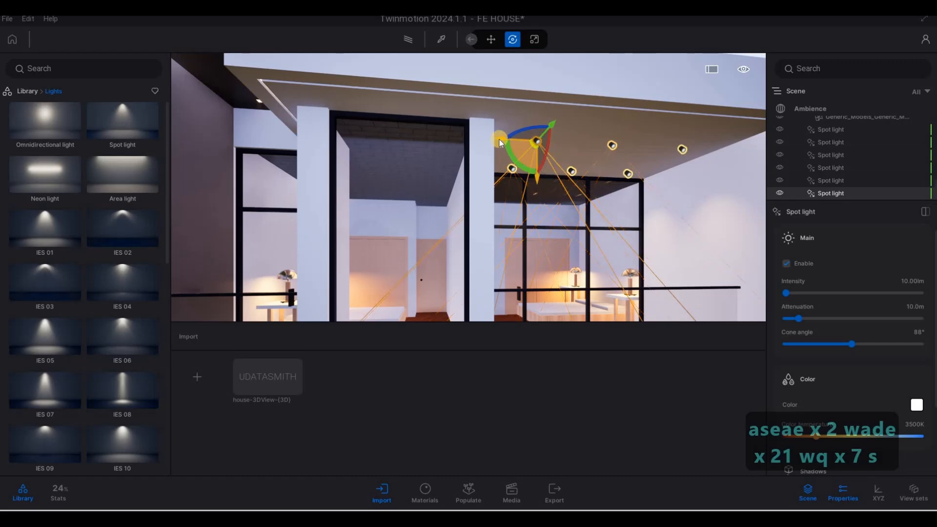
drag(500, 143, 325, 141)
drag(229, 136, 231, 138)
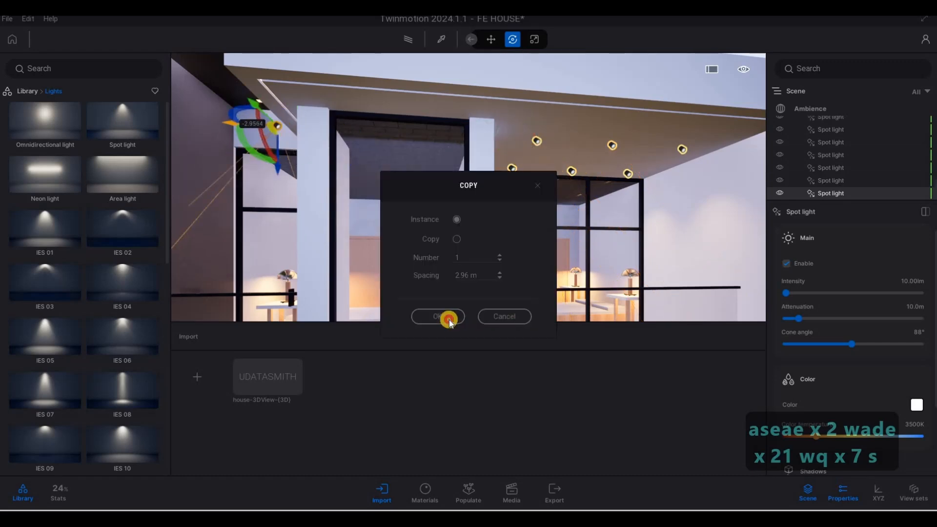
Step: Adjust the copied spot light's height to bring it just below the window niche's ceiling
key(a)
key(a)
key(a)
key(a)
key(a)
key(a)
key(w)
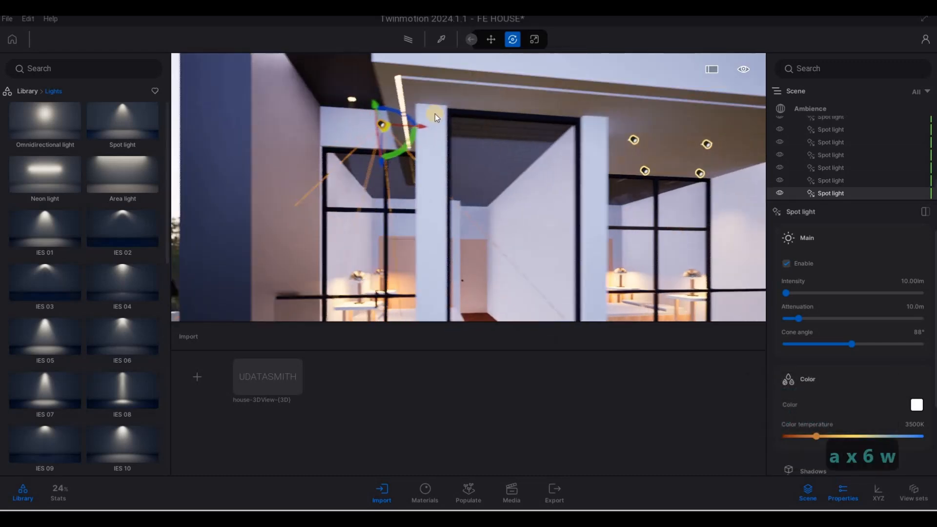
drag(412, 92, 404, 129)
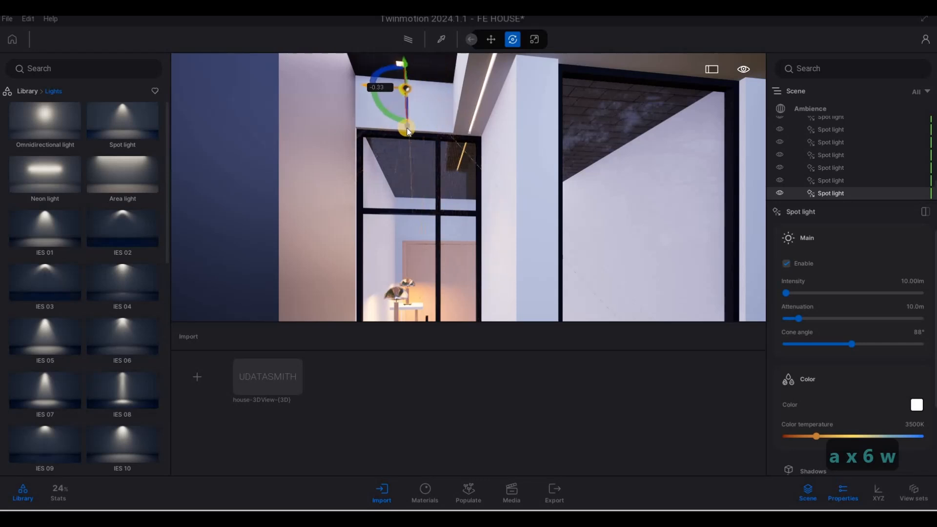
key(q)
key(w)
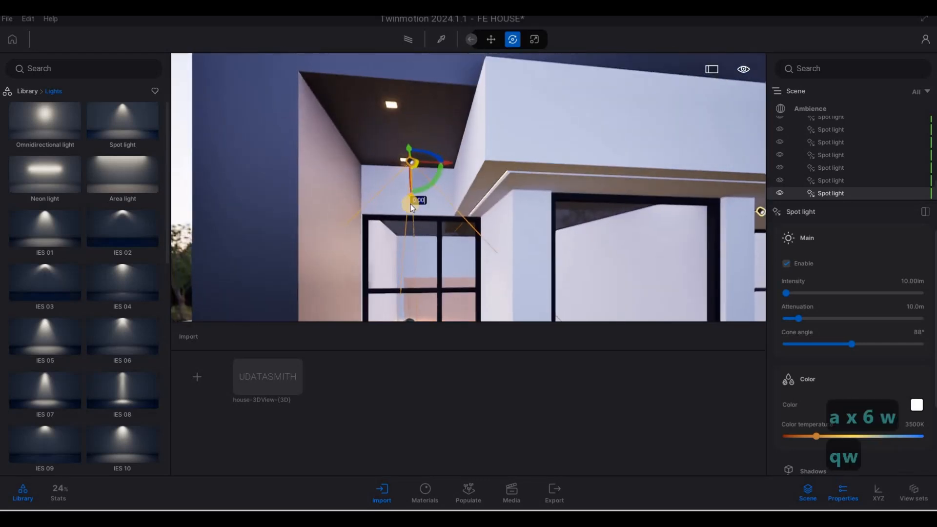
drag(411, 203, 411, 176)
scroll(412, 165, down, 1)
key(w)
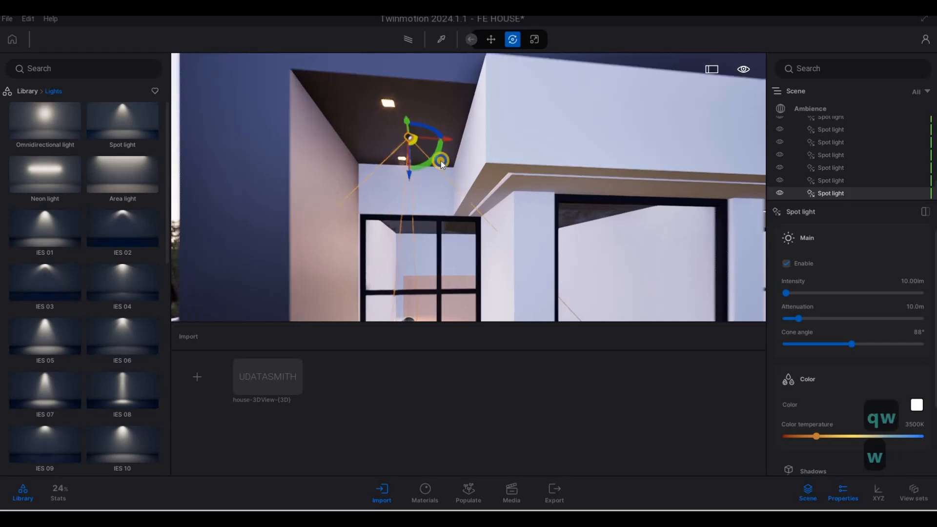
Step: Align the copied spot light with the front recessed lamp in the window niche's ceiling
right_drag(440, 160, 470, 121)
key(d)
key(d)
drag(473, 126, 375, 73)
key(w)
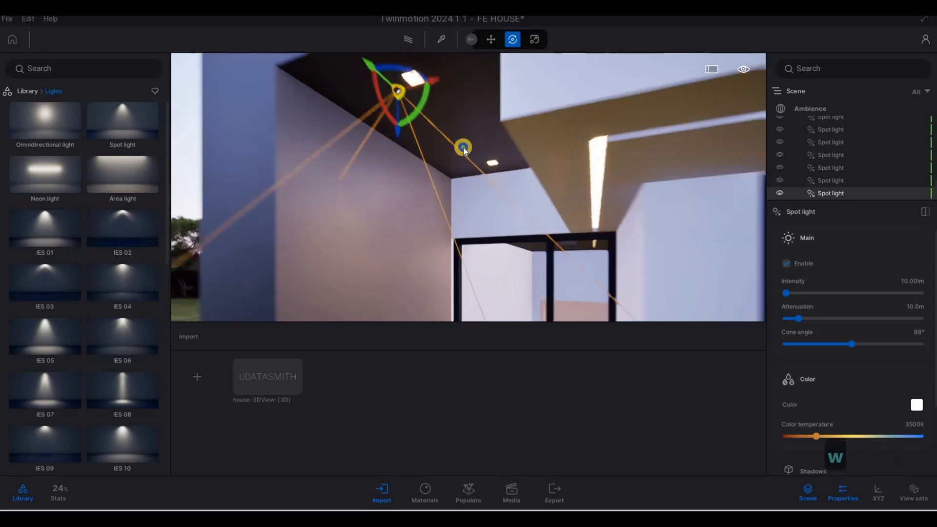
right_drag(462, 148, 426, 142)
key(d)
key(d)
drag(416, 137, 446, 157)
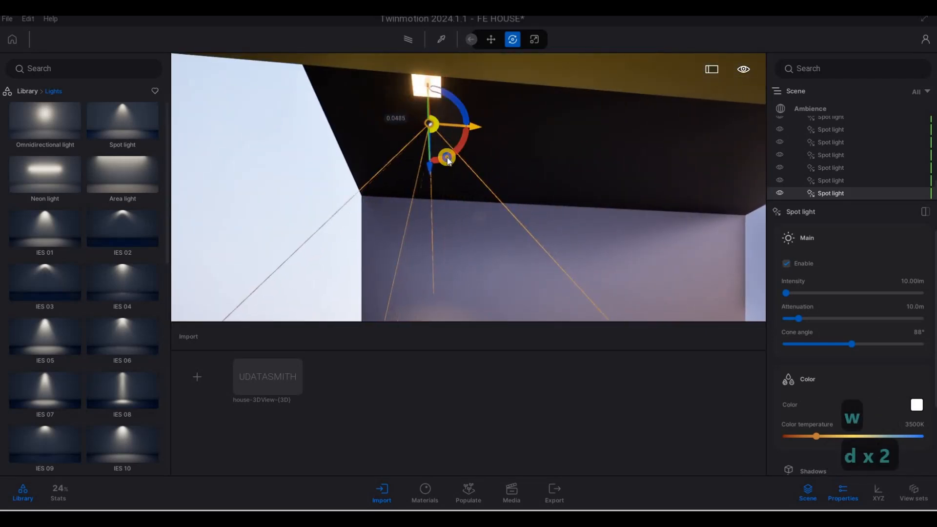
key(a)
right_drag(445, 157, 398, 110)
key(w)
key(d)
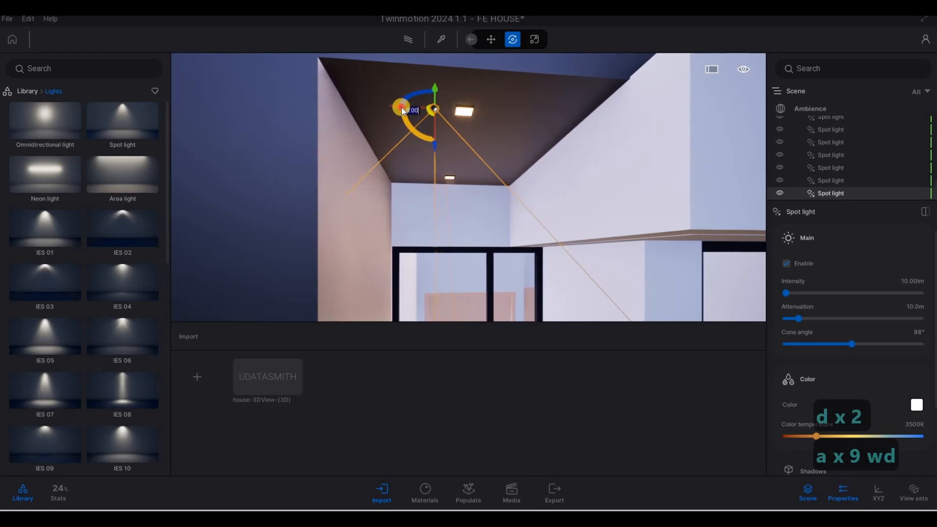
drag(402, 108, 310, 140)
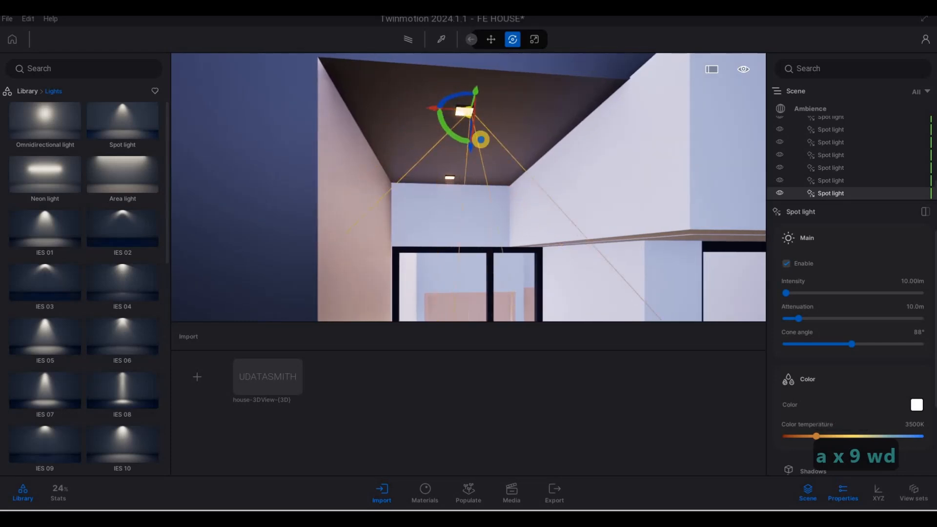
Step: Copy the niche's spot light as one instance with 1.0 m spacing, under the rear recessed lamp near the window
key(a)
key(w)
right_drag(480, 140, 458, 98)
key(a)
key(s)
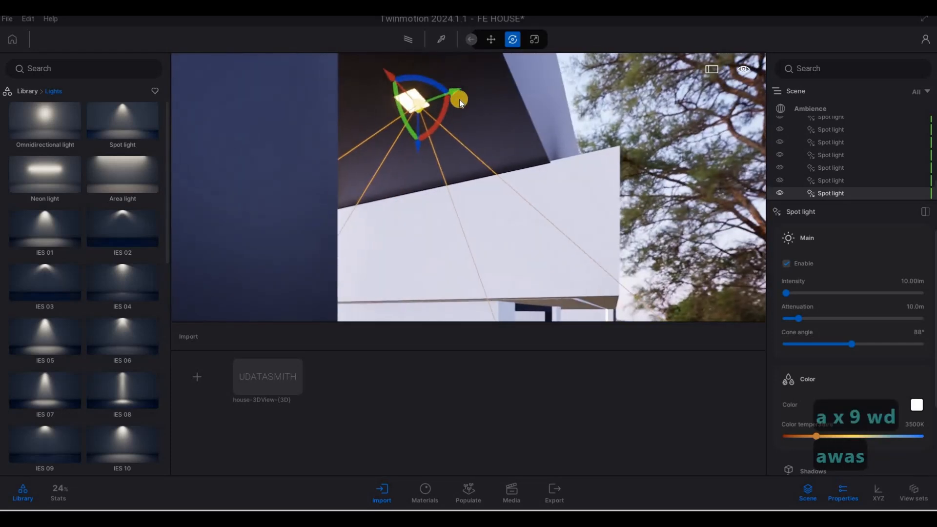
drag(445, 93, 404, 110)
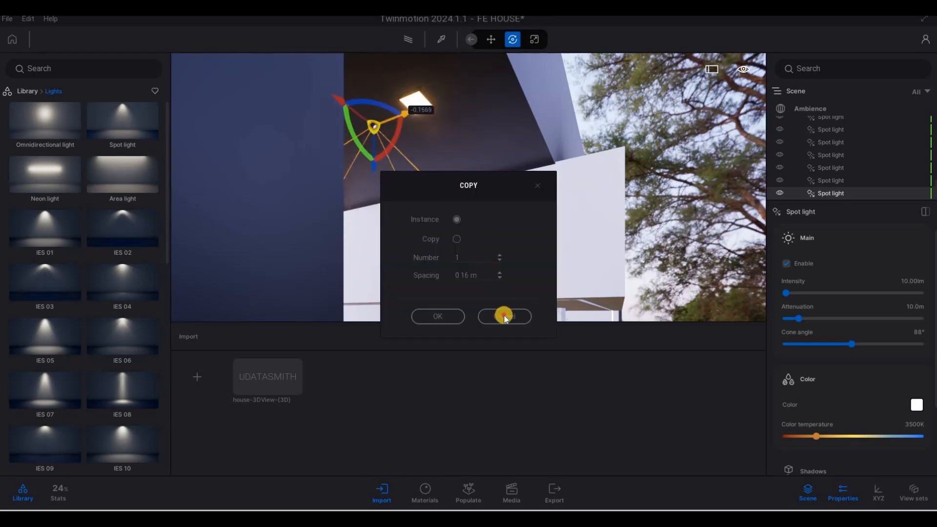
key(Escape)
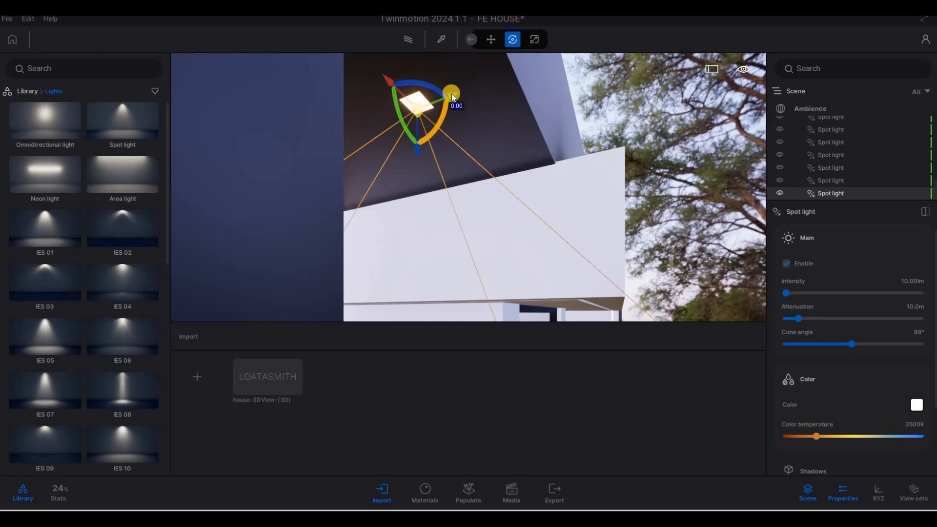
shift+drag(452, 93, 474, 272)
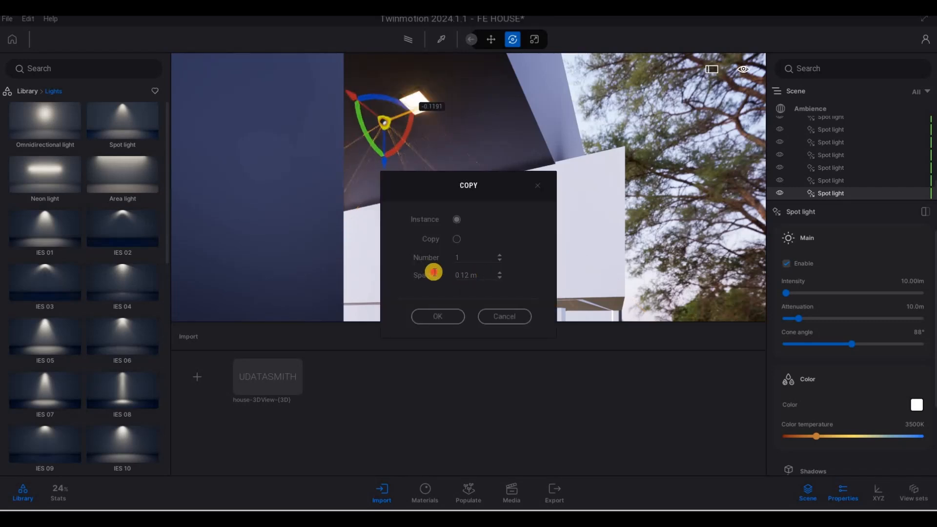
text(1)
key(Return)
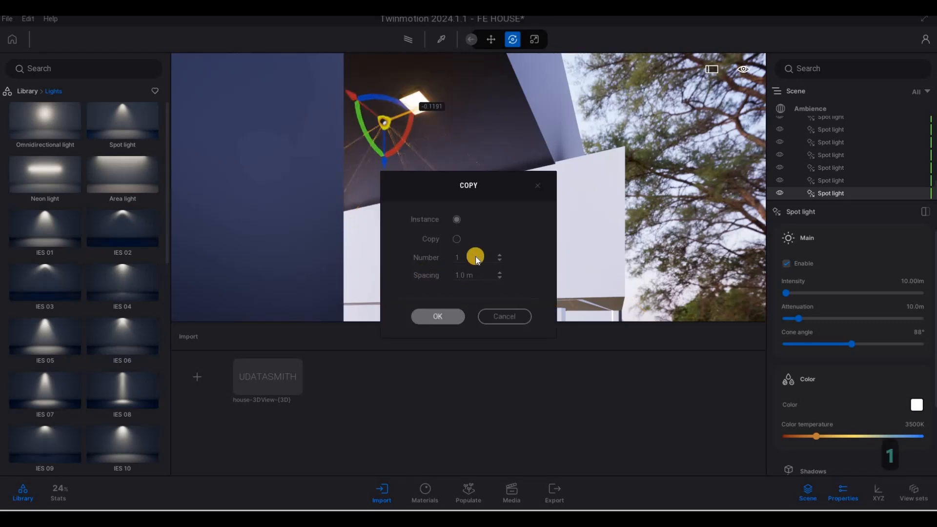
right_drag(252, 281, 42, 297)
key(d)
right_drag(296, 272, 371, 280)
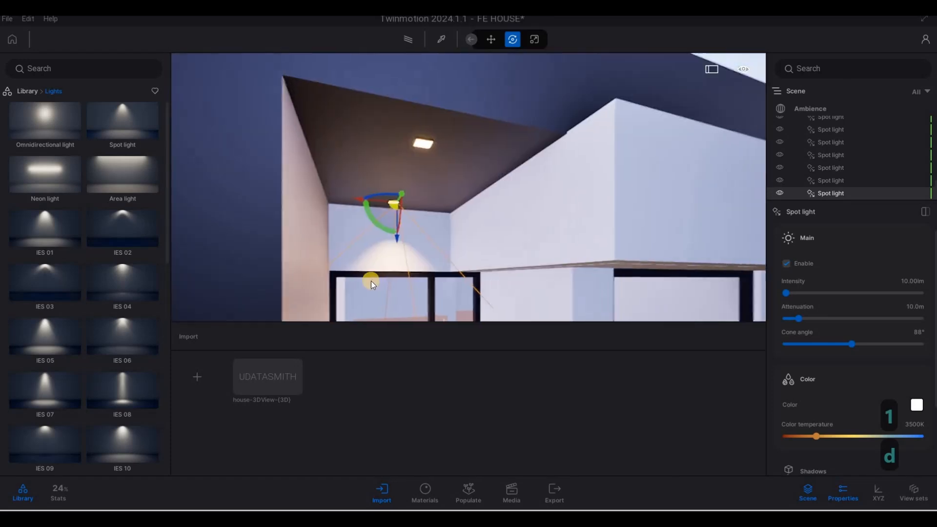
key(a)
right_drag(513, 274, 600, 263)
key(d)
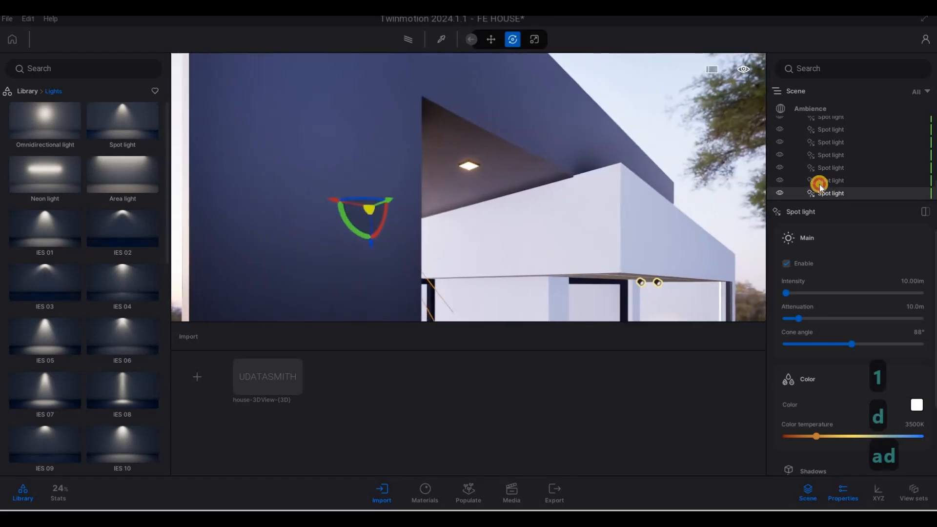
Step: Copy the balcony's outer spot light nearest the vertical slats as one instance, 2.65 m down, to the garage canopy below
click(818, 184)
key(d)
right_drag(534, 238, 581, 142)
key(d)
key(d)
key(s)
key(d)
key(w)
key(e)
key(s)
key(s)
key(s)
key(s)
key(s)
key(s)
key(s)
key(s)
key(s)
key(s)
key(s)
key(s)
key(s)
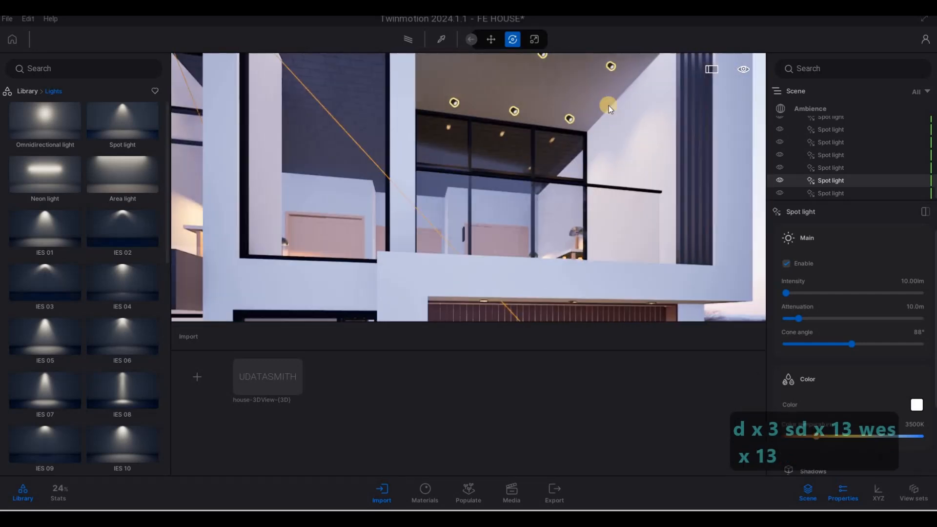
click(612, 70)
alt+drag(614, 113, 615, 293)
click(449, 320)
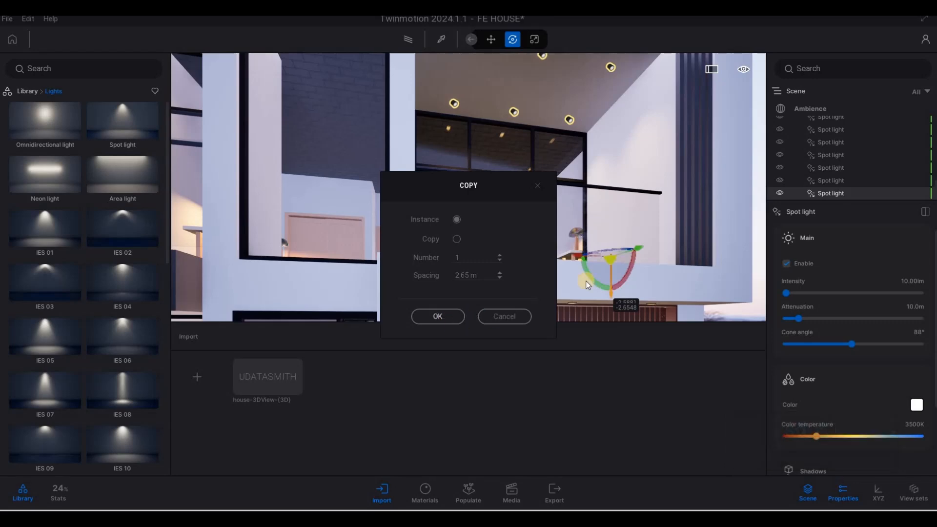
Step: Move the copied spot light horizontally to the recessed lamp at the garage canopy's outer end, near the boundary wall
key(s)
key(a)
key(e)
right_drag(577, 242, 527, 258)
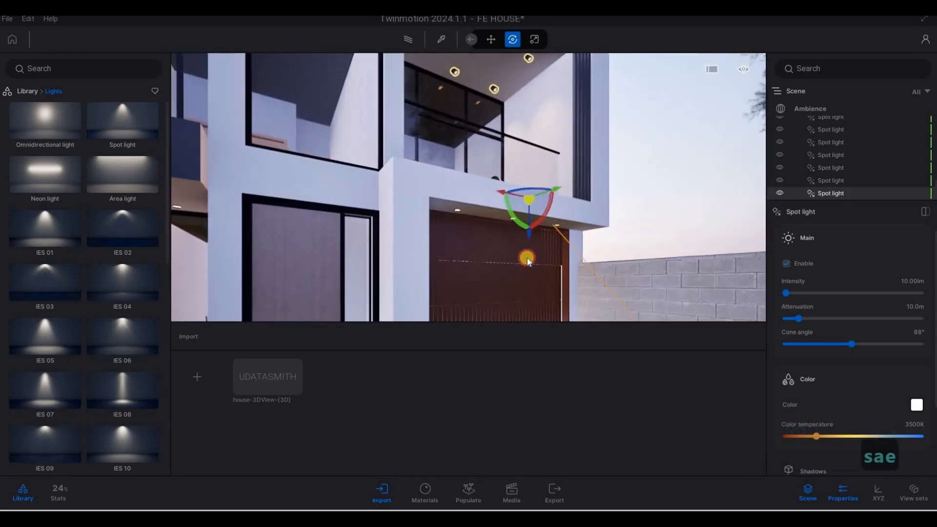
drag(566, 236, 607, 253)
key(w)
key(w)
key(w)
key(w)
key(w)
key(w)
key(w)
key(w)
key(w)
key(w)
key(w)
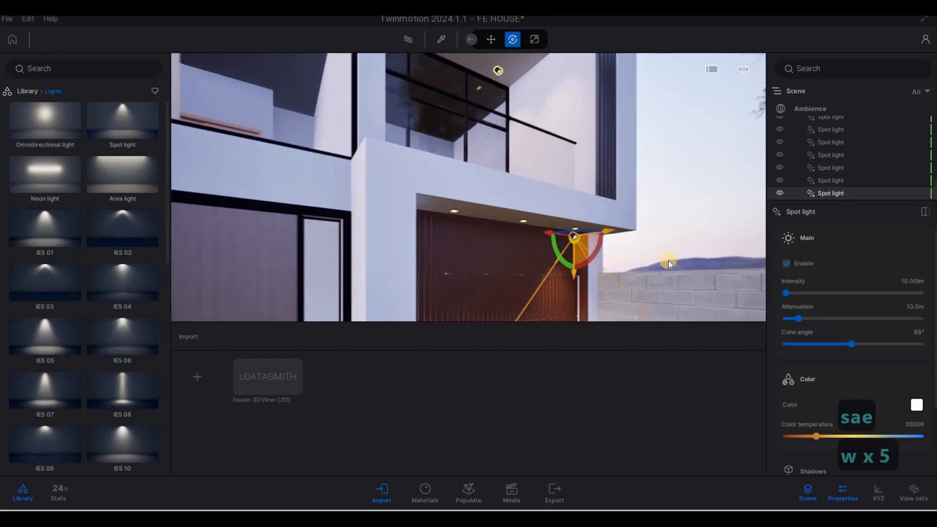
Step: Raise the garage spot light to the canopy's underside and align it with the outermost recessed lamp
key(e)
key(w)
right_drag(668, 259, 530, 309)
key(d)
key(d)
key(d)
key(d)
key(d)
key(d)
key(d)
key(d)
key(d)
key(d)
key(d)
key(s)
key(q)
key(a)
key(w)
key(q)
key(s)
key(d)
key(d)
key(q)
key(w)
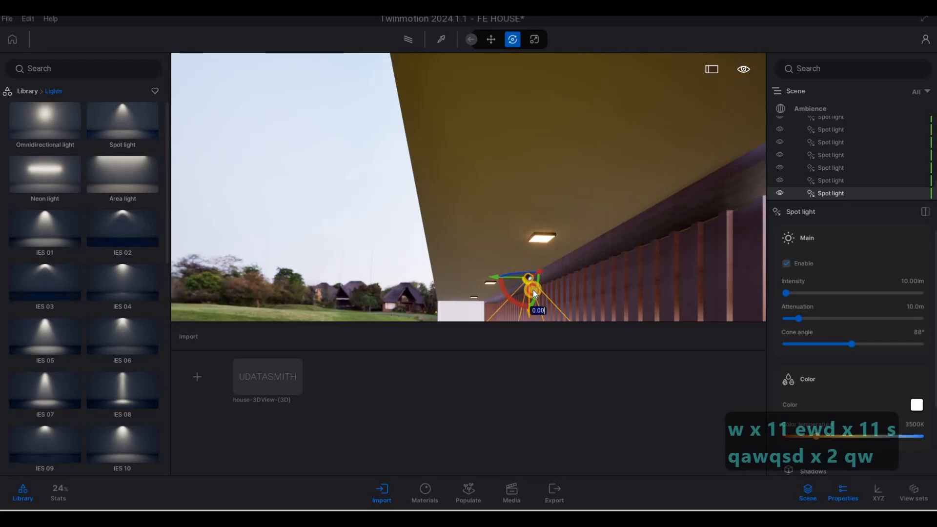
drag(538, 288, 537, 274)
key(a)
right_drag(579, 270, 547, 249)
key(a)
key(a)
drag(560, 244, 554, 268)
key(a)
key(s)
key(a)
key(s)
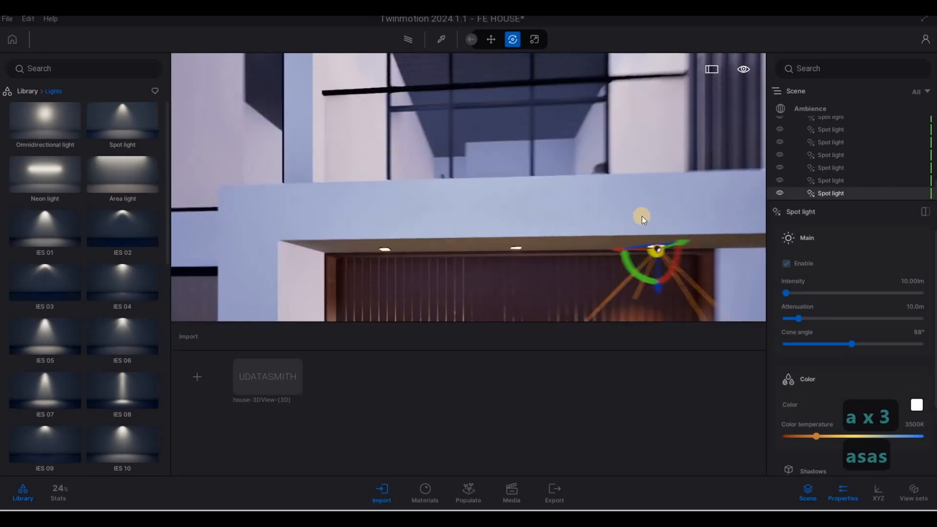
Step: Copy the garage canopy's outermost spot light as two instances with 1.0 m spacing, along the row of recessed lamps
key(e)
drag(575, 171, 483, 276)
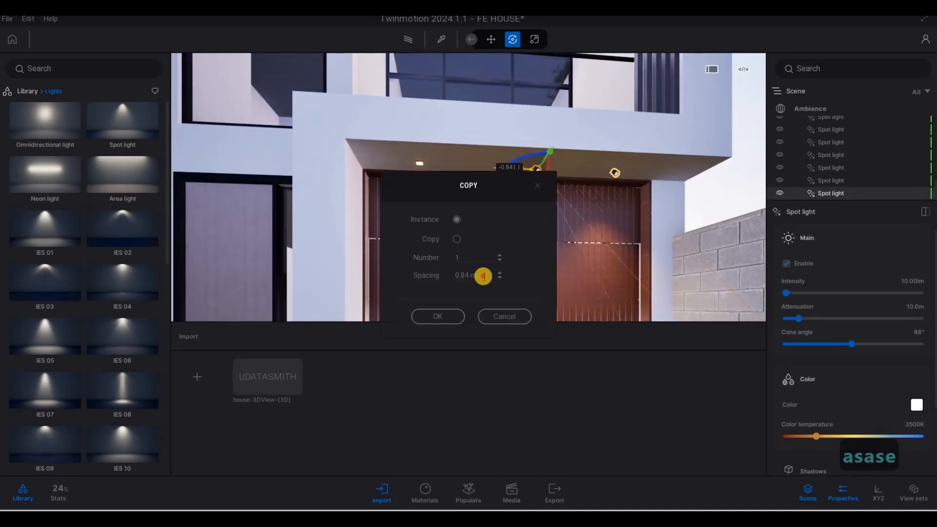
text(1)
click(455, 277)
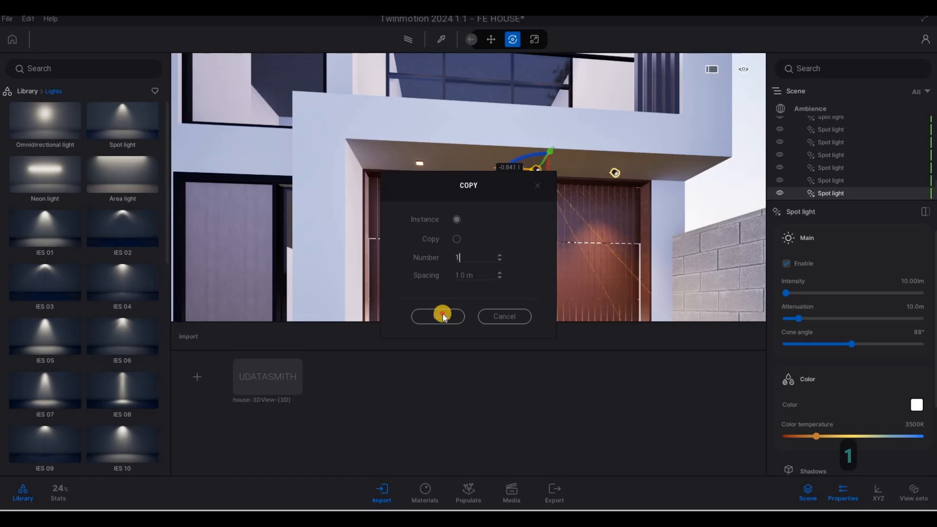
text(2)
click(442, 315)
Step: Copy the garage canopy's innermost spot light as one instance, about 2.84 m across to the overhang beside the entrance door
key(s)
key(a)
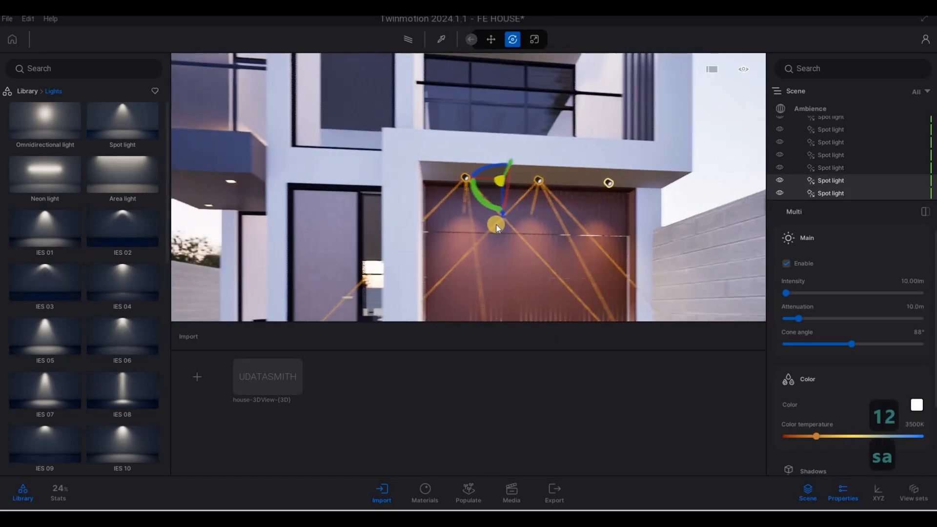
key(s)
key(a)
key(s)
key(a)
key(s)
key(a)
key(s)
key(a)
key(s)
key(a)
key(s)
key(a)
key(s)
key(a)
key(s)
key(a)
key(s)
key(a)
key(s)
key(a)
key(s)
key(a)
key(s)
key(a)
key(s)
key(a)
key(s)
key(a)
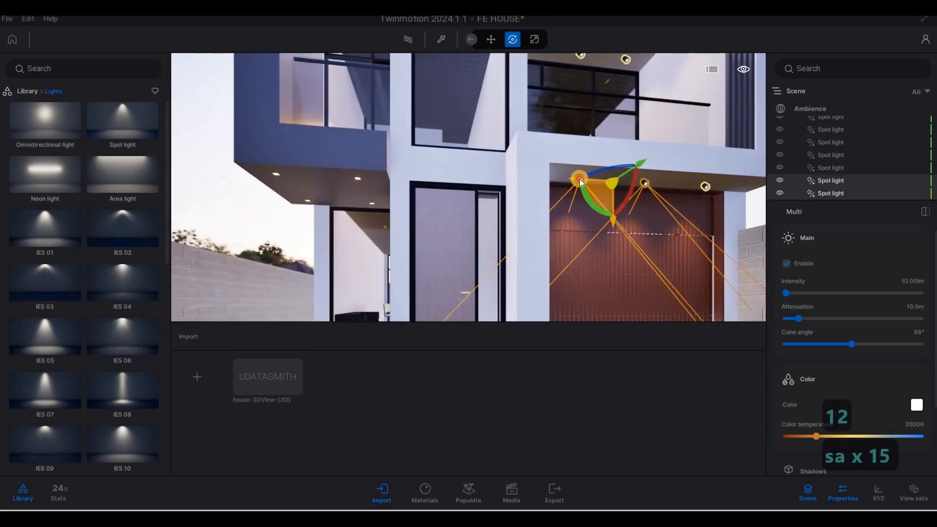
key(Escape)
key(Escape)
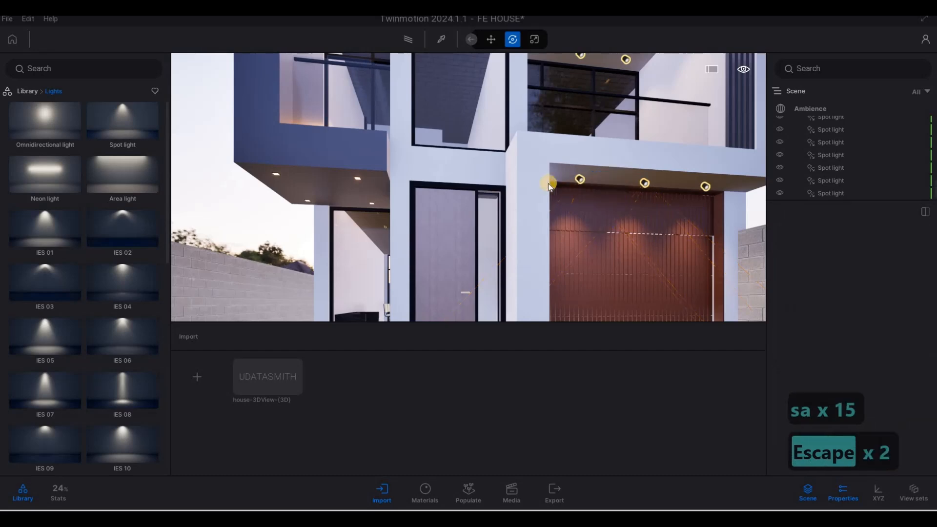
click(579, 179)
shift+drag(543, 178, 327, 201)
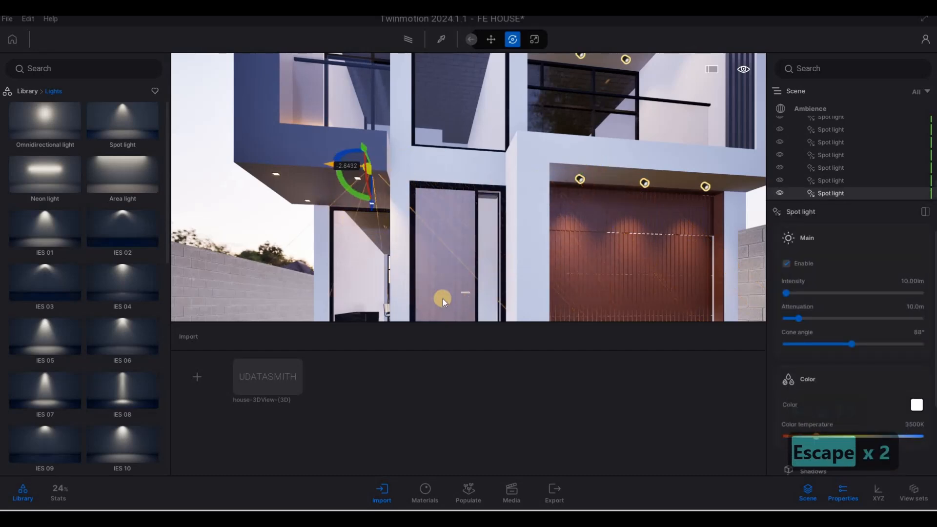
click(437, 317)
Step: Align the copied spot light with the front recessed lamp nearest the entrance door, under the overhang
key(a)
right_drag(382, 244, 440, 222)
key(w)
key(w)
key(w)
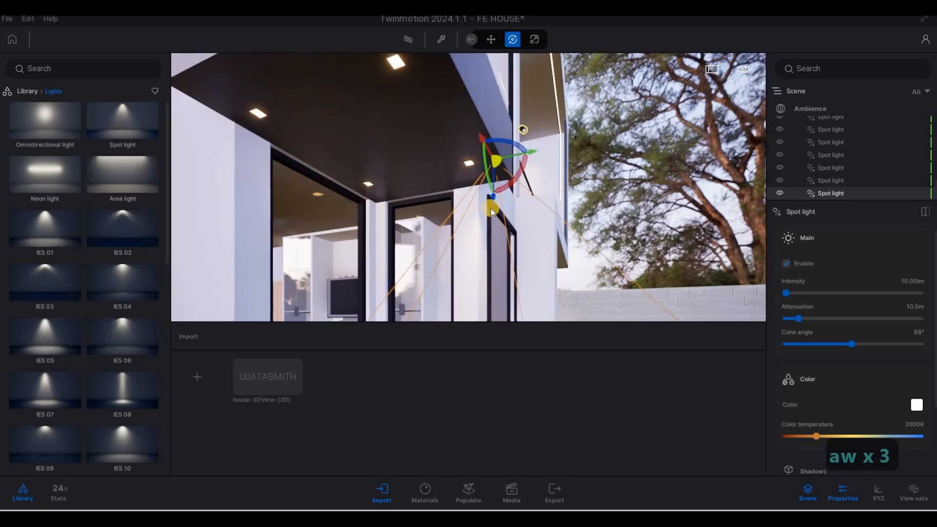
drag(491, 213, 504, 187)
key(w+d)
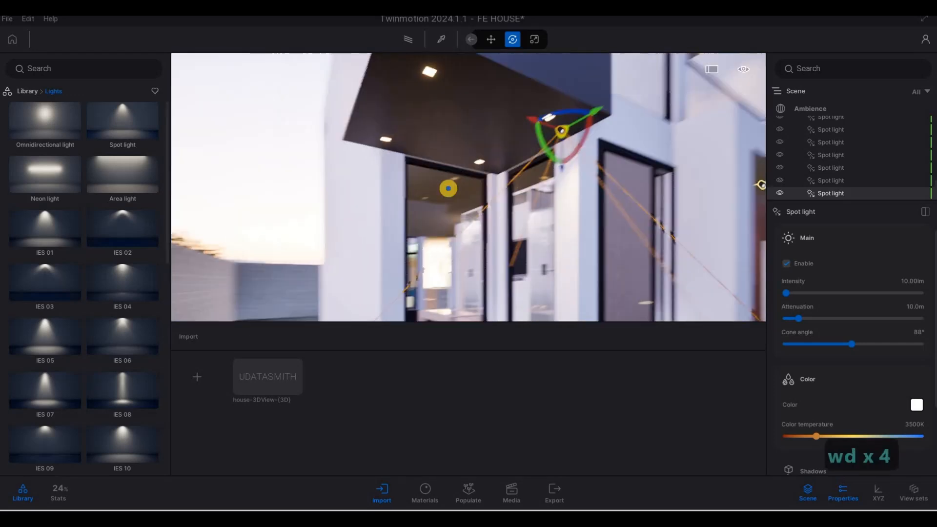
drag(449, 146, 427, 145)
Step: Copy this overhang spot light as one instance with 1.0 m spacing, back to the rear recessed lamp
key(a)
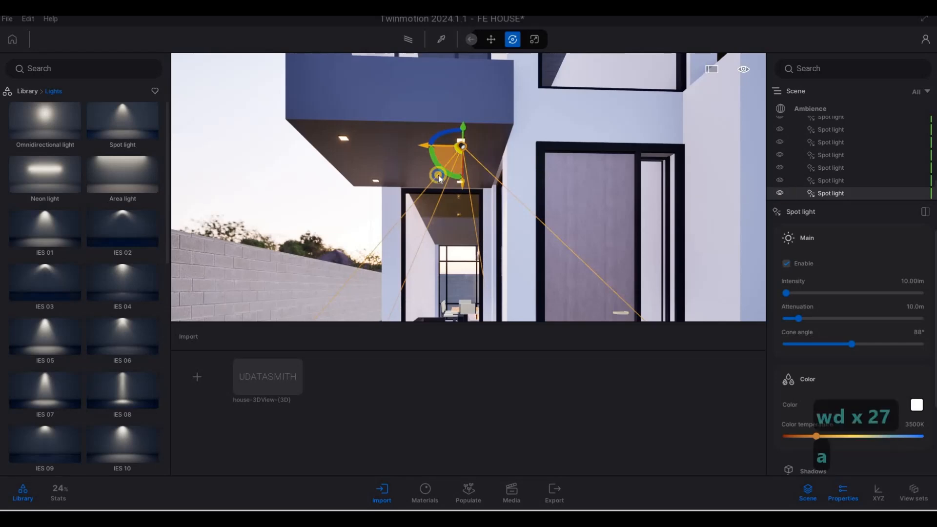
key(w)
key(s)
key(q)
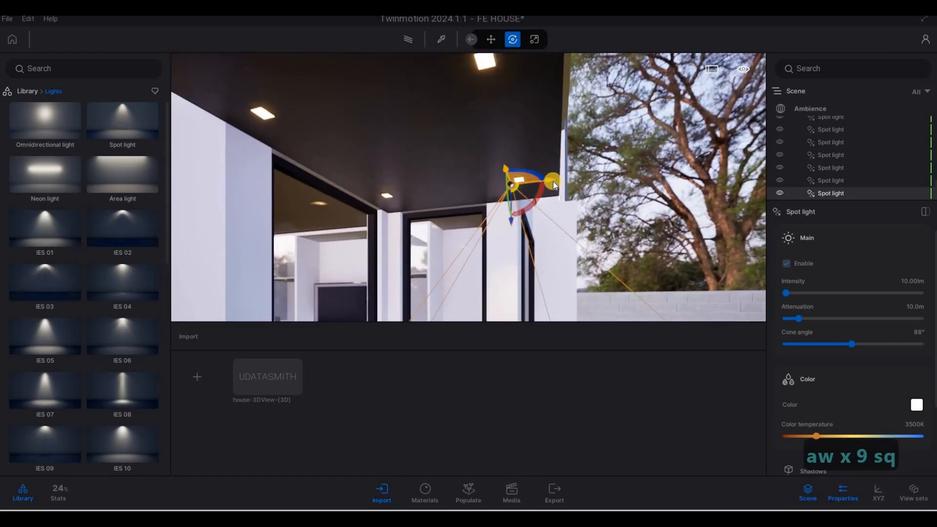
key(a)
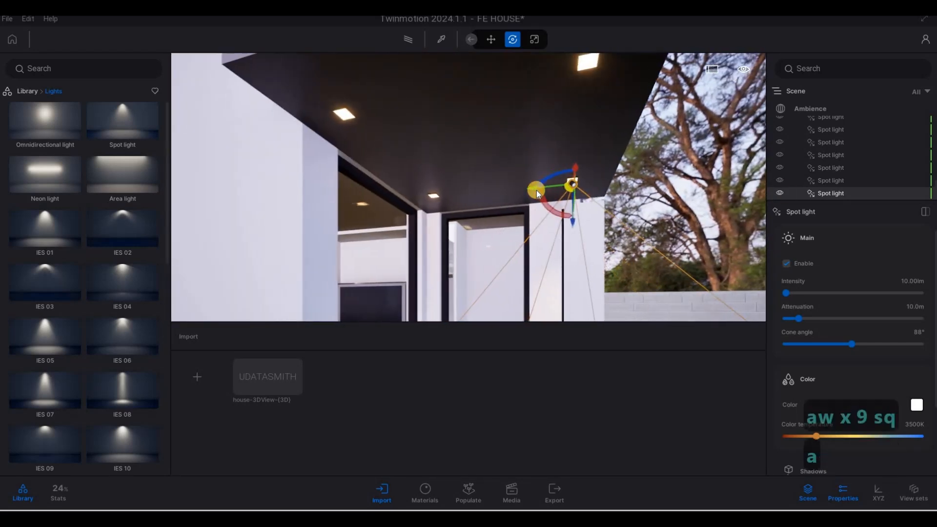
shift+drag(417, 200, 407, 201)
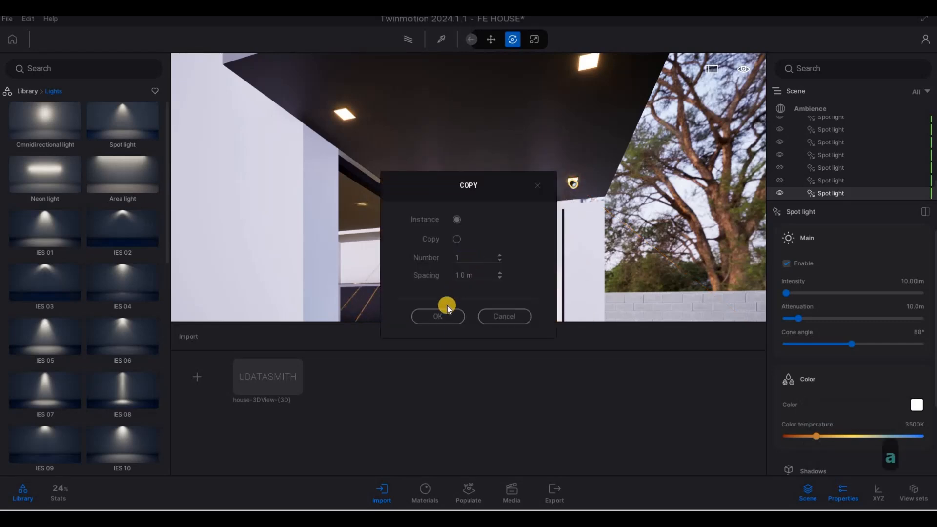
key(Return)
Step: Copy both overhang spot lights together as one instance with 1.0 m spacing, to the two recessed lamps on the boundary-wall side
key(d)
key(d)
key(d)
key(d)
key(d)
key(d)
key(d)
key(d)
key(d)
key(d)
key(d)
key(d)
key(d)
key(d)
key(d)
key(d)
key(d)
key(d)
key(d)
key(d)
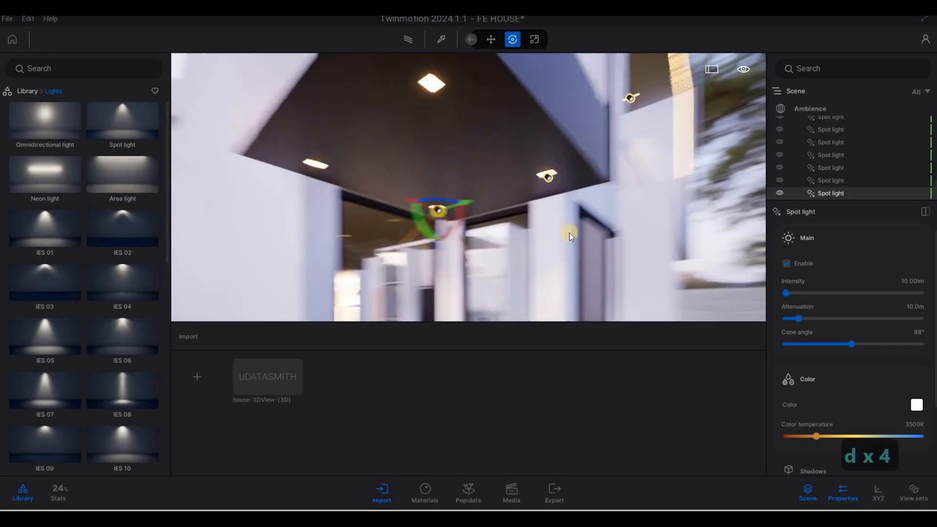
click(818, 194)
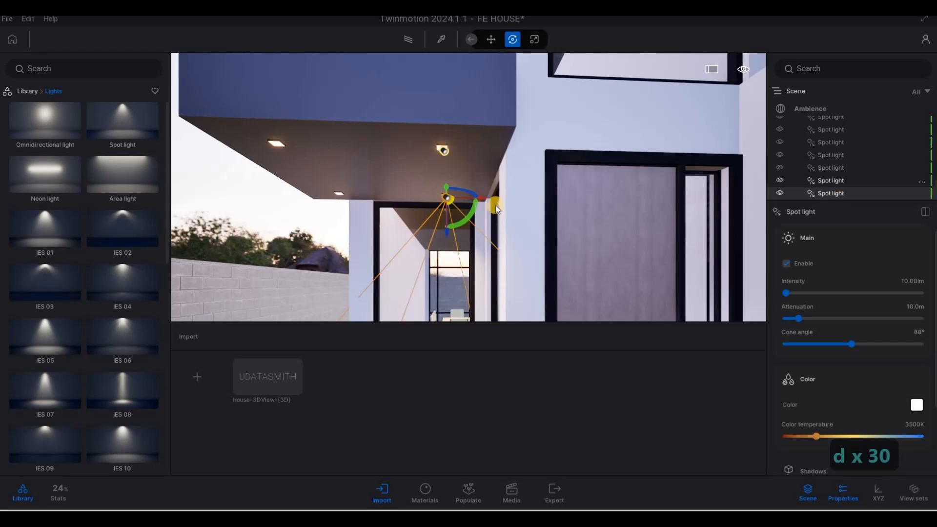
shift+drag(369, 195, 368, 195)
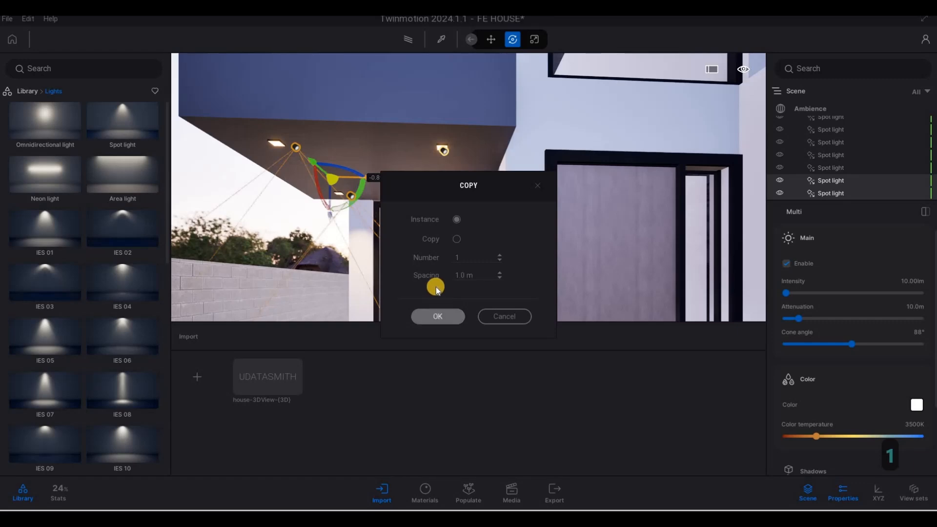
key(Return)
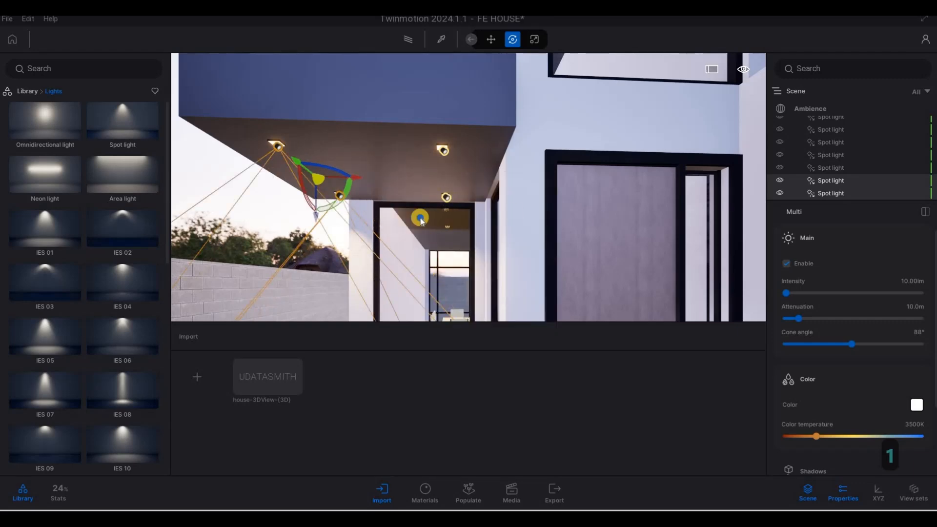
Step: Place a new spot light near the end recessed lamp under the roof overhang outside the bedroom window
right_drag(421, 218, 236, 251)
key(a)
key(s)
key(d)
key(q)
key(a)
key(w)
key(4)
key(a)
key(e)
key(q)
key(s)
key(e)
key(d)
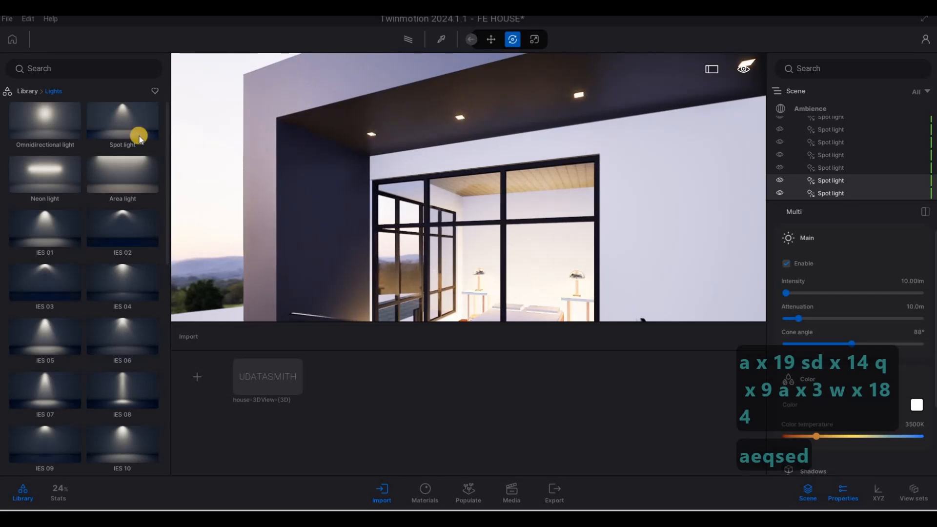
drag(315, 149, 373, 146)
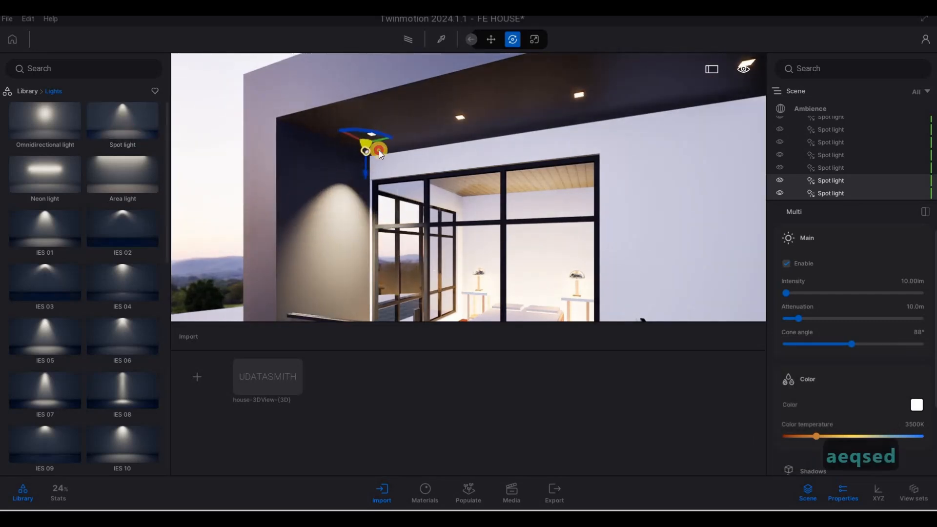
Step: Set the new spot light's intensity to 10 lm and its color temperature to 3500 K
click(899, 281)
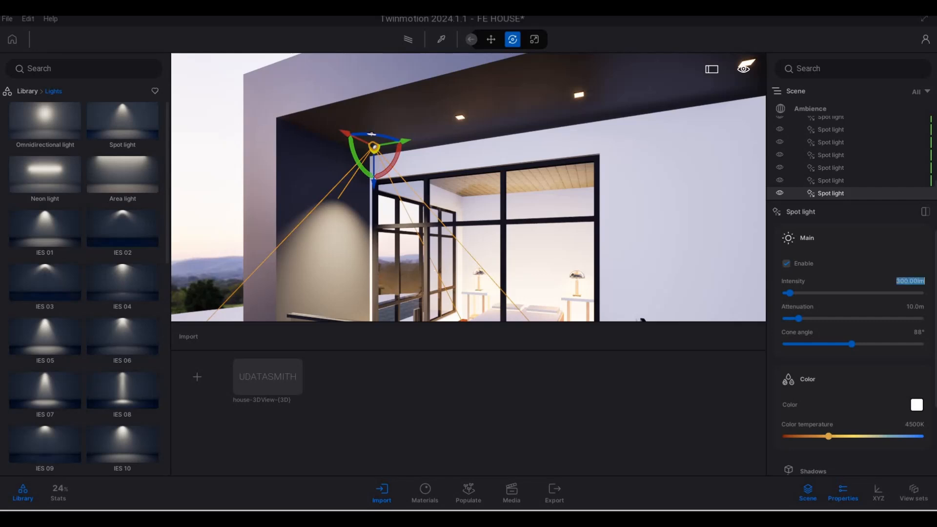
text(10)
key(Return)
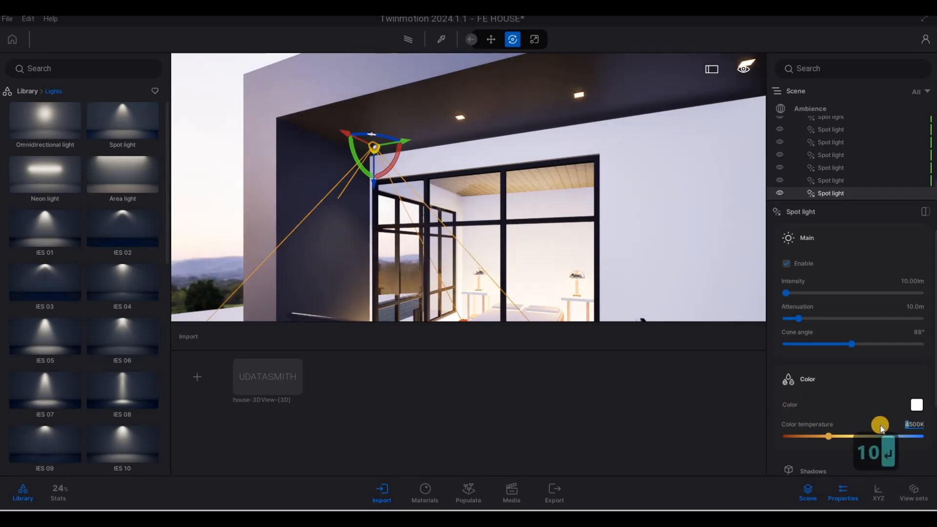
text(3)
click(897, 381)
click(840, 380)
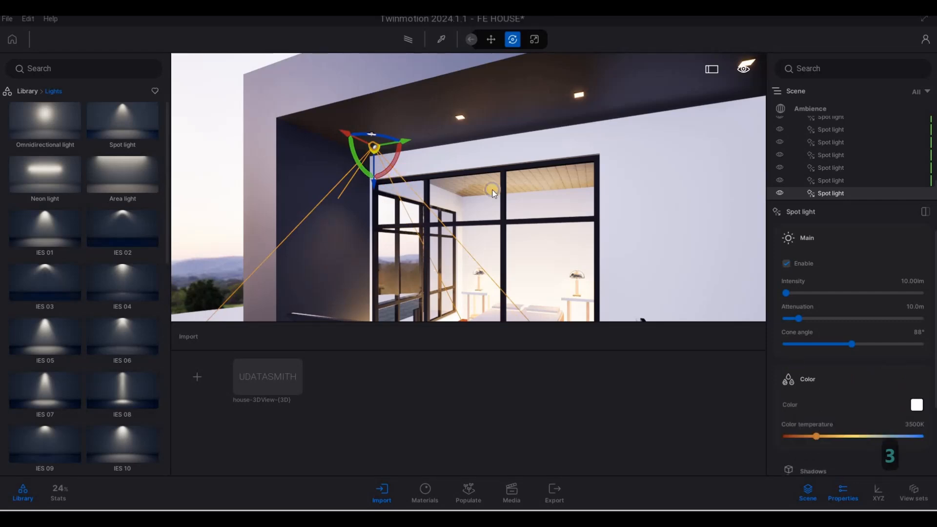
Step: Raise the bedroom overhang's spot light to the underside beside the end recessed lamp
right_drag(492, 190, 455, 148)
key(w)
key(d)
key(w)
key(s)
key(a)
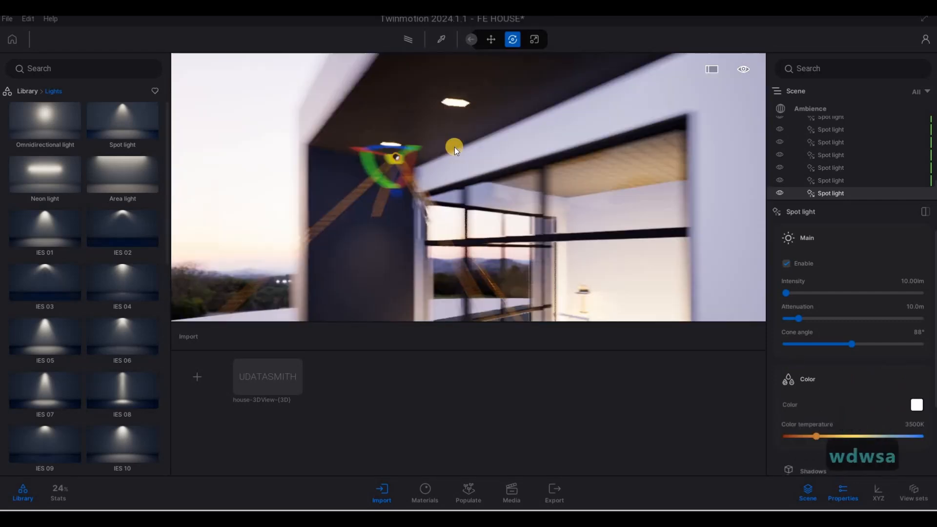
key(w)
drag(452, 178, 450, 163)
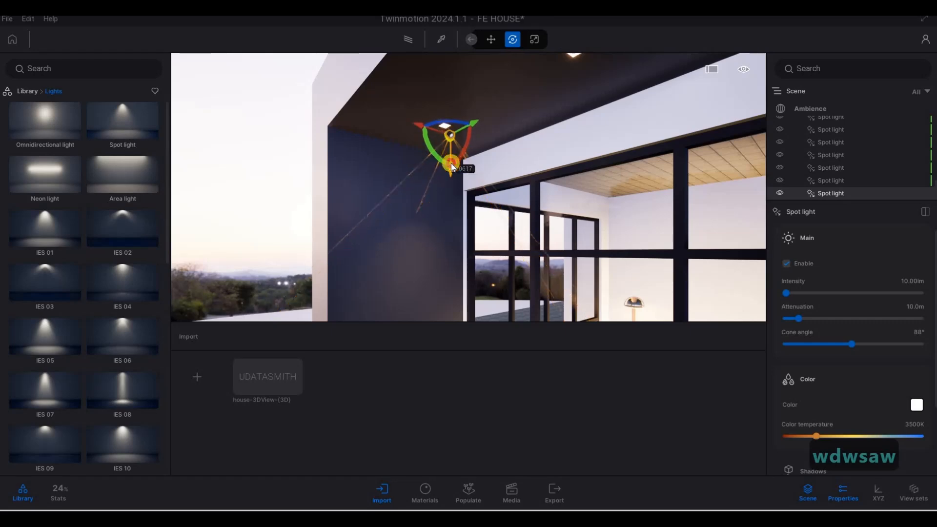
Step: Shift the spot light about 0.06 m horizontally to line it up with the overhang's end recessed lamp
right_drag(309, 118, 495, 144)
key(w)
key(d)
key(s)
key(a)
key(3)
key(d)
key(w)
key(d)
key(w)
key(w)
key(w)
drag(496, 147, 536, 196)
key(d)
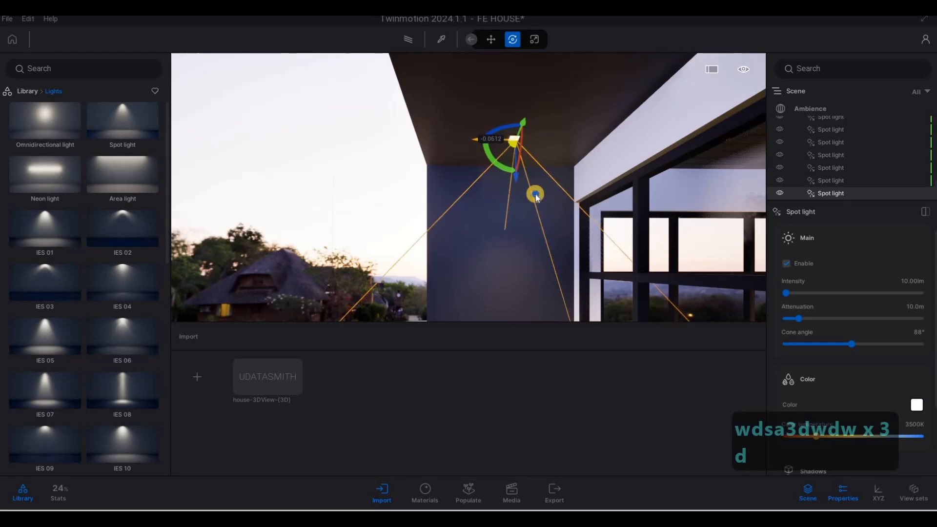
Step: Copy the bedroom overhang's spot light as five instances with 1.0 m spacing along the row of recessed lamps
key(a)
key(a)
key(a)
key(a)
key(a)
key(a)
key(a)
key(a)
key(a)
key(a)
key(a)
key(a)
right_drag(536, 197, 522, 151)
key(w)
key(s)
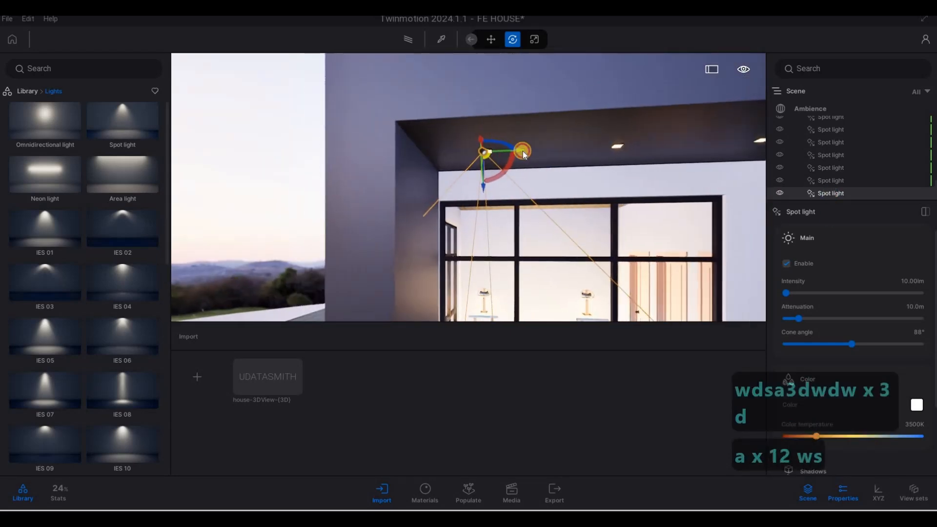
drag(522, 151, 594, 161)
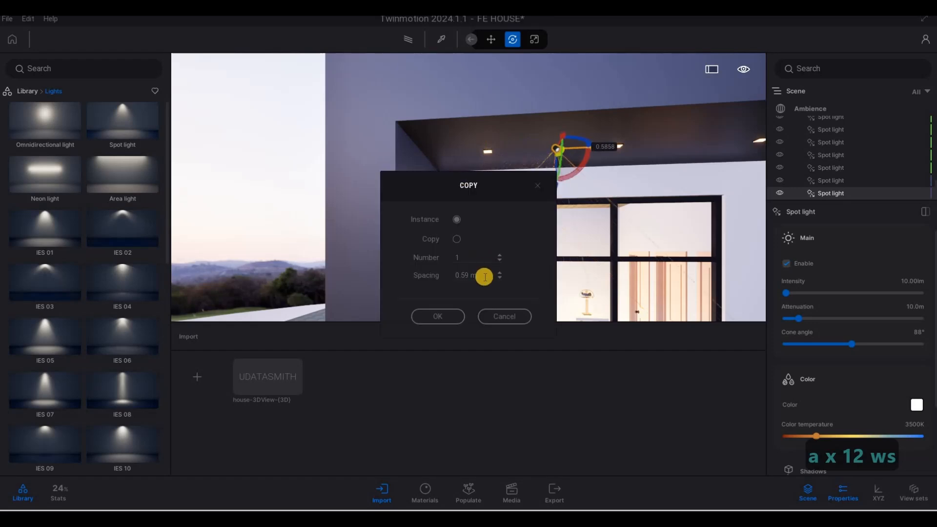
click(454, 275)
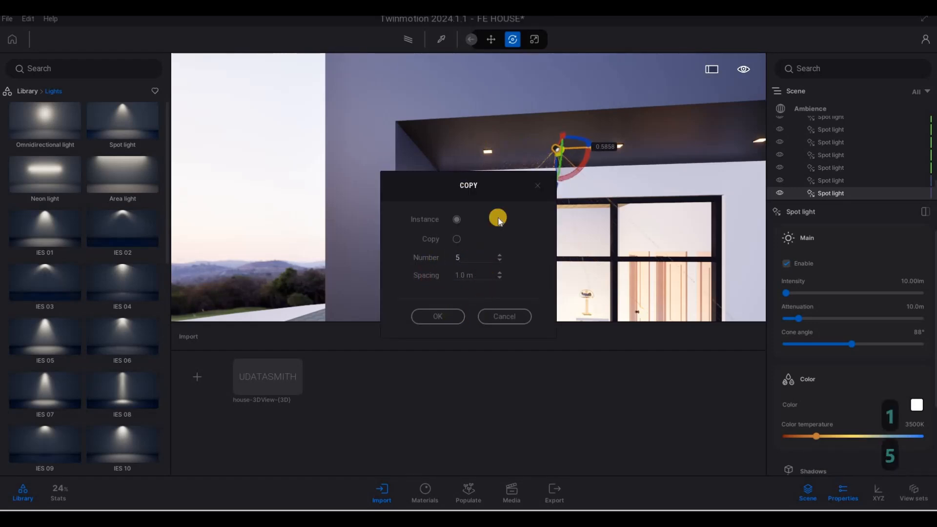
Step: Delete the surplus last spot light copy beyond the final recessed lamp at the side wall
key(s)
key(d)
right_drag(731, 230, 559, 215)
key(w)
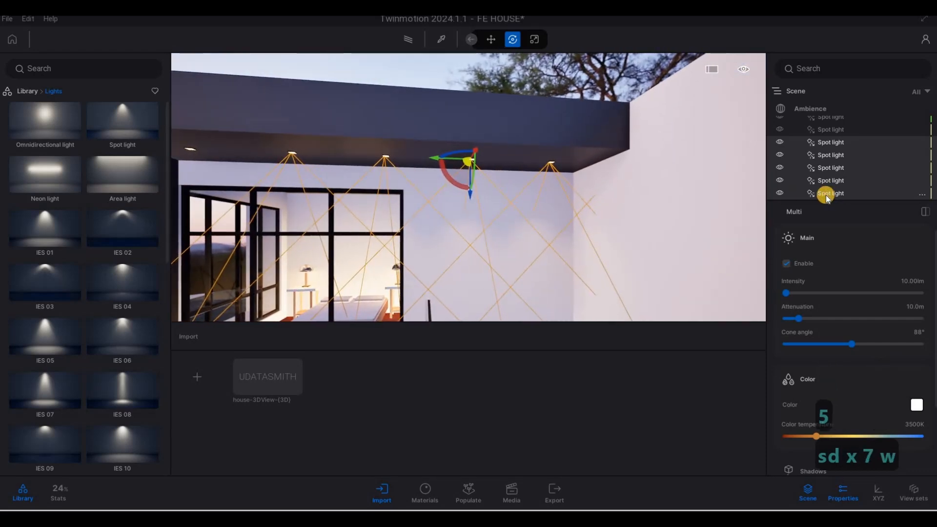
click(829, 194)
key(Delete)
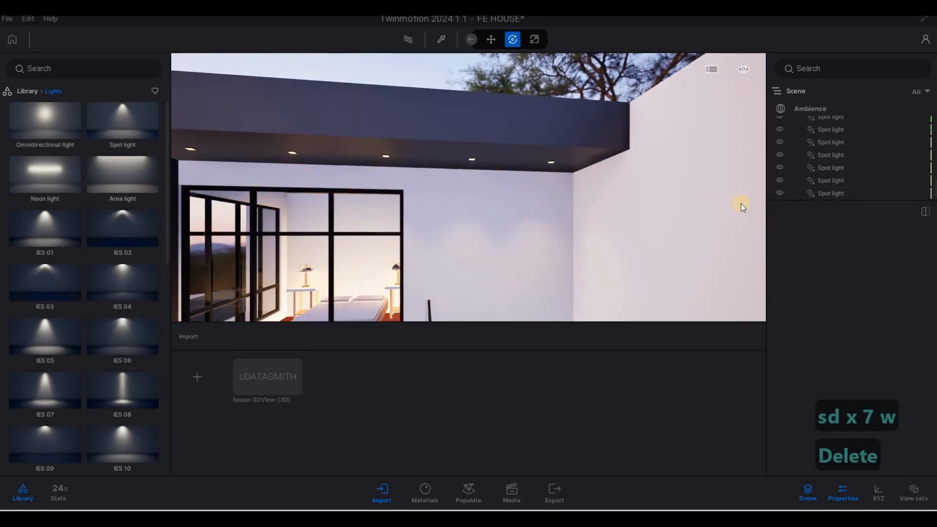
Step: Copy the end spot light of the bedroom overhang downward as one instance with 2.07 m spacing
key(a)
key(a)
key(a)
key(a)
key(a)
key(a)
key(a)
key(a)
key(a)
key(a)
key(a)
key(a)
click(711, 194)
key(s)
key(e)
key(e)
key(e)
key(e)
key(e)
key(e)
key(e)
key(e)
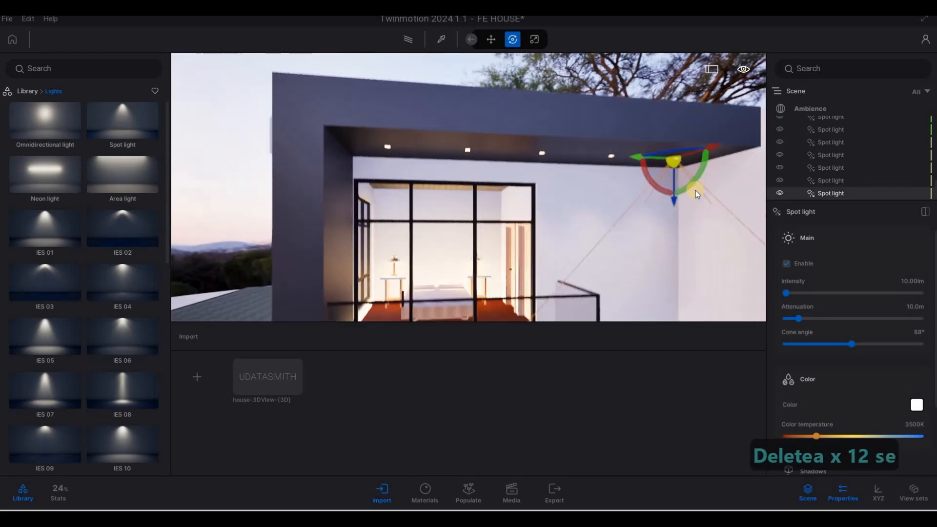
key(s)
key(w)
key(q)
key(q)
key(q)
key(q)
key(q)
key(q)
key(q)
key(q)
key(q)
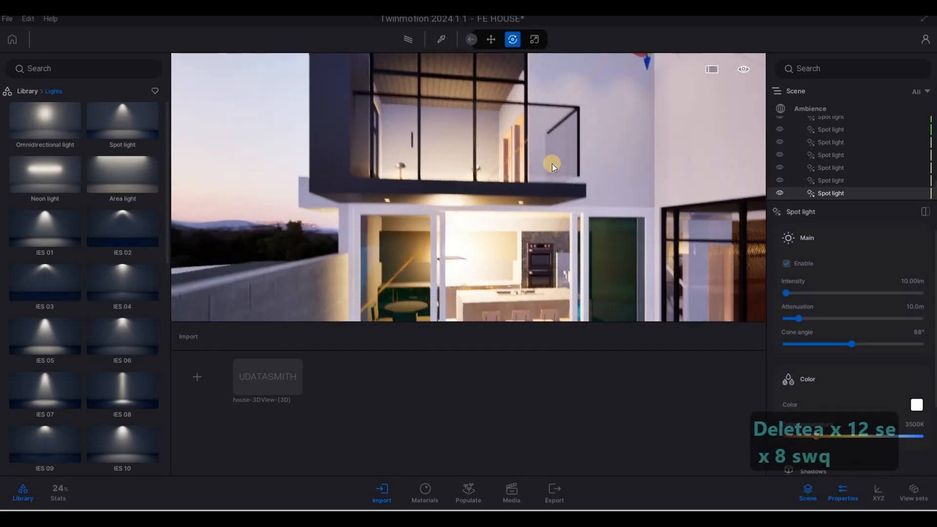
key(d)
key(s)
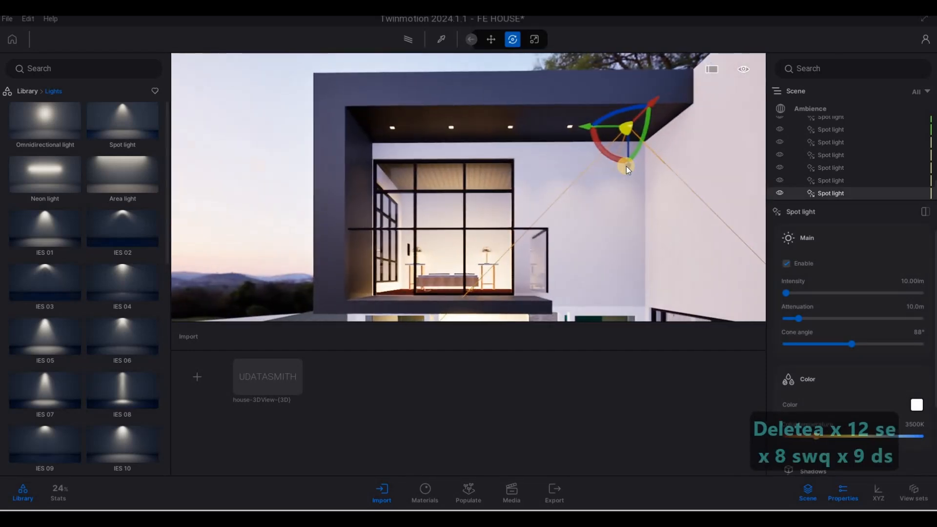
shift+drag(627, 190, 626, 284)
click(451, 321)
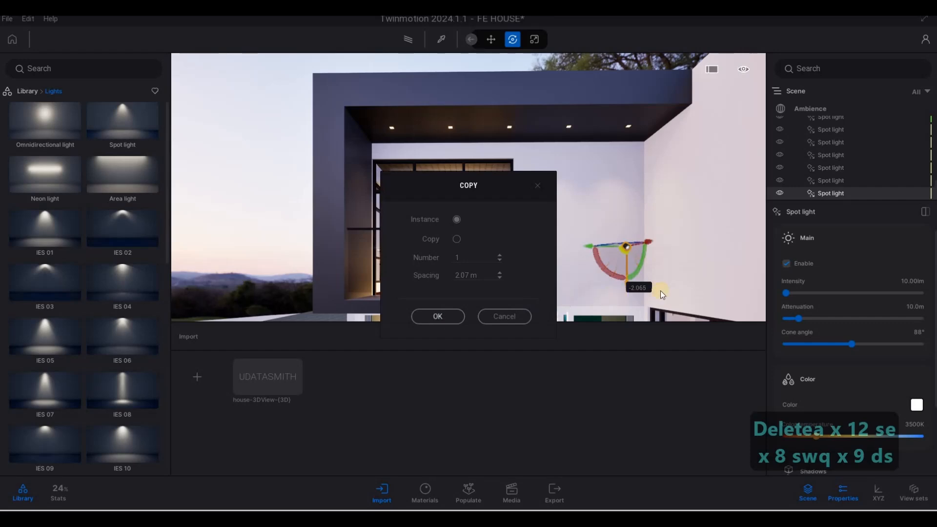
Step: Move the copied spot light under the bedroom balcony and line it up with the end recessed lamp of its underside
key(a)
key(e)
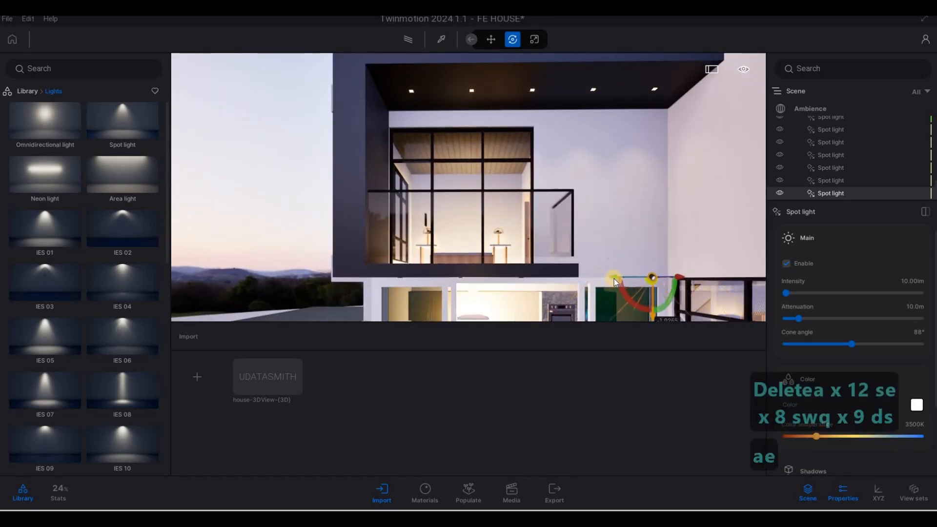
key(w)
key(e)
key(a)
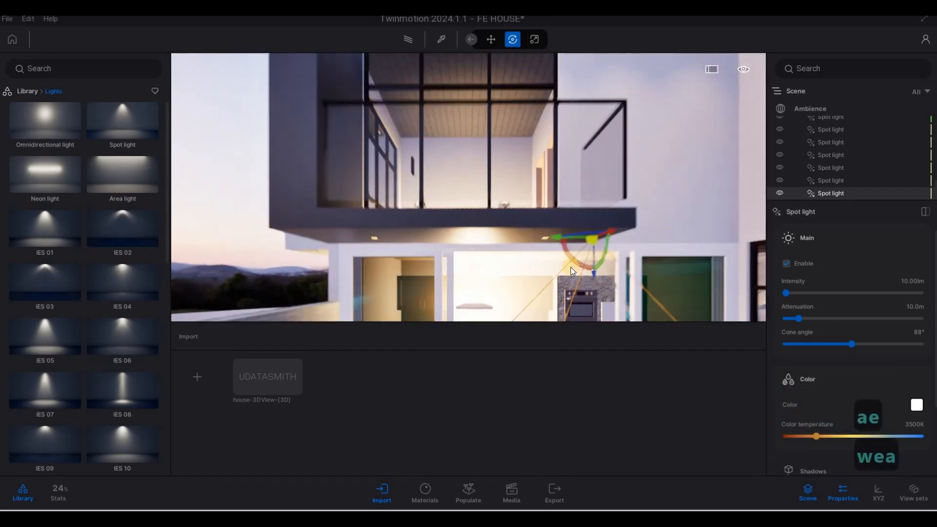
right_drag(570, 268, 575, 228)
drag(576, 228, 525, 230)
key(s)
key(d)
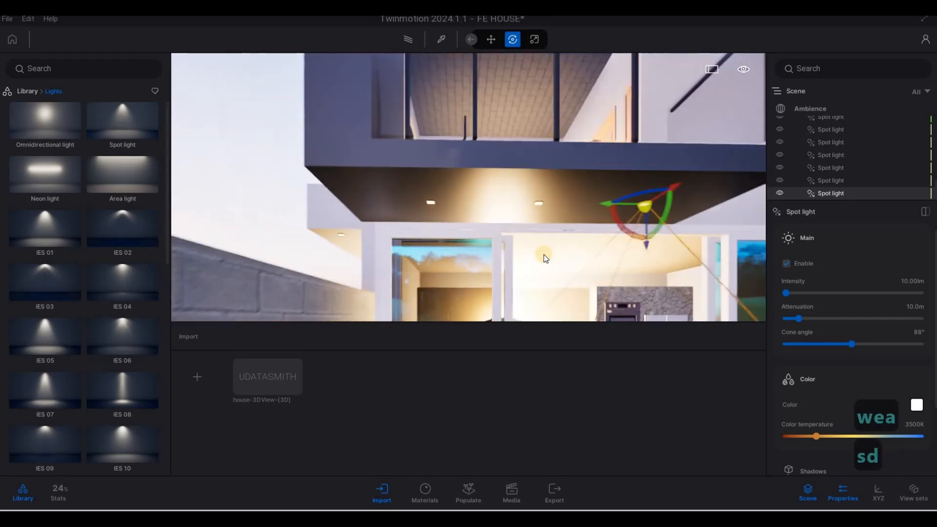
right_drag(543, 253, 535, 246)
key(s)
click(522, 204)
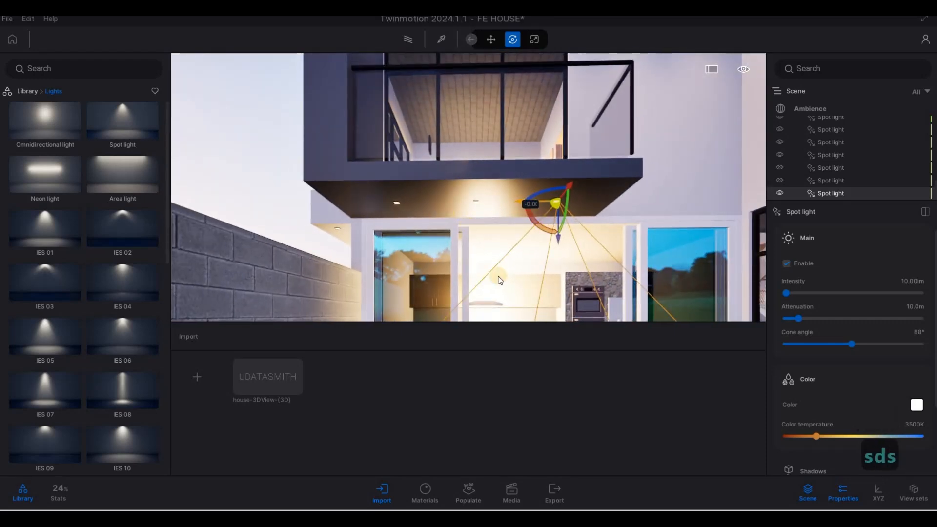
Step: Copy the balcony underside's spot light as two instances with 1.0 m spacing along the remaining recessed lamps
shift+drag(498, 277, 480, 276)
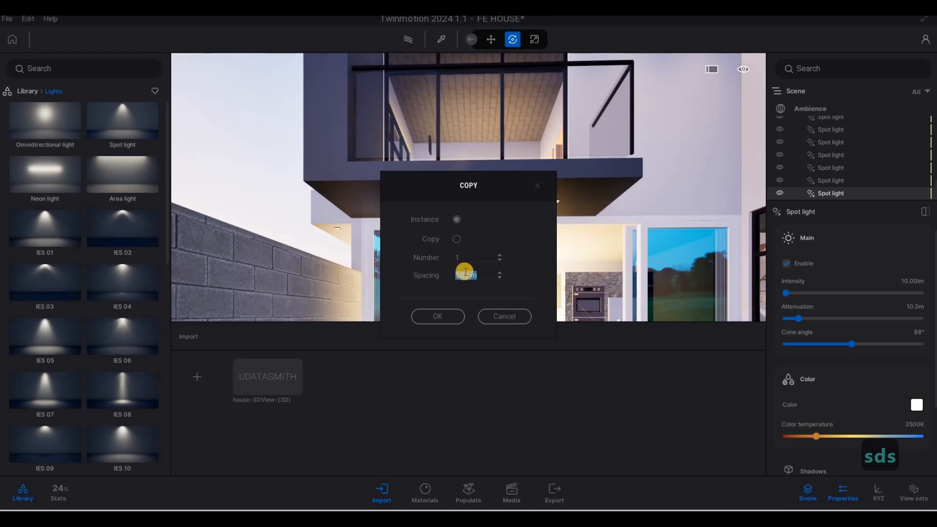
text(1)
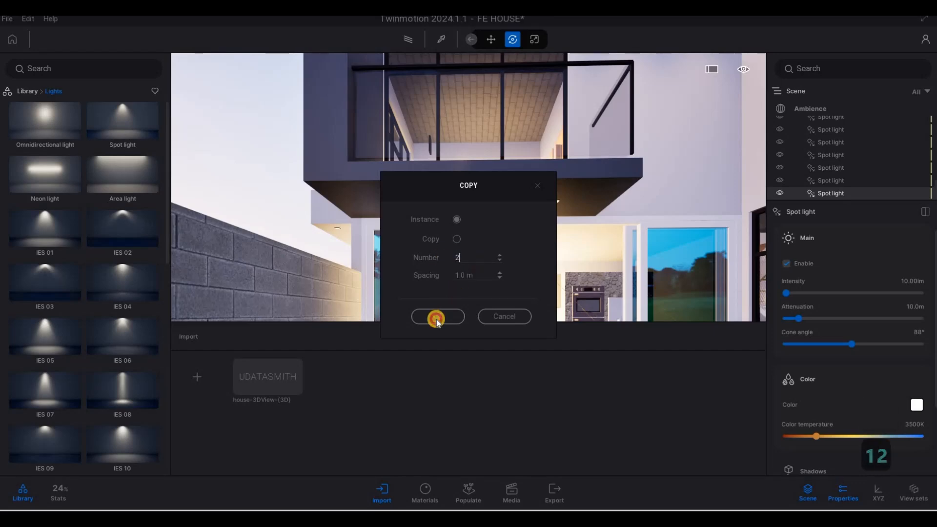
click(437, 317)
Step: Copy the balcony underside's last spot light toward the neighbouring white side canopy as one instance with 1.44 m spacing
key(d)
key(s)
key(d)
key(w)
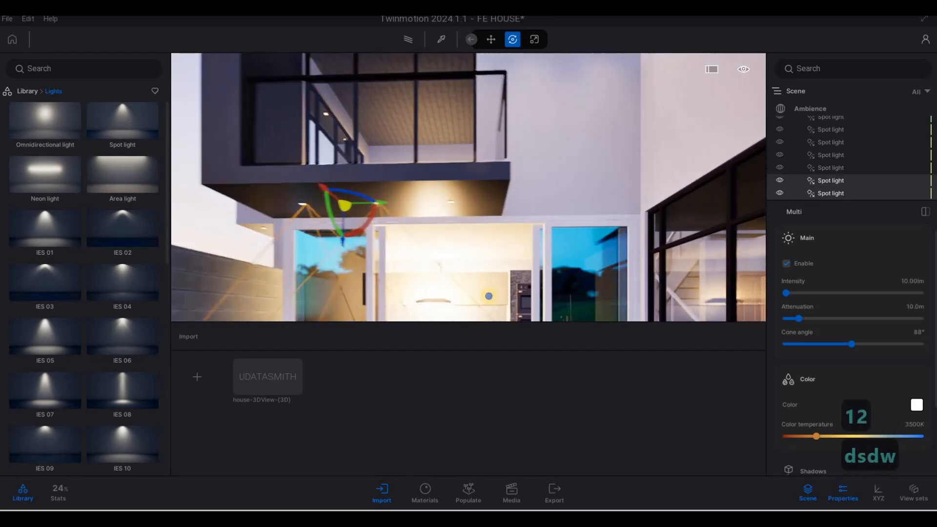
key(a)
right_drag(412, 272, 588, 272)
key(s)
key(q)
key(a)
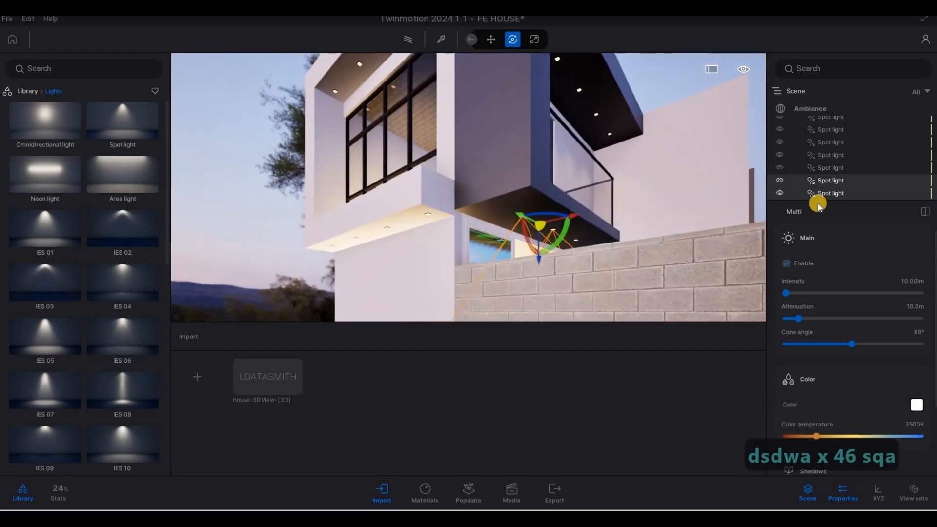
click(514, 219)
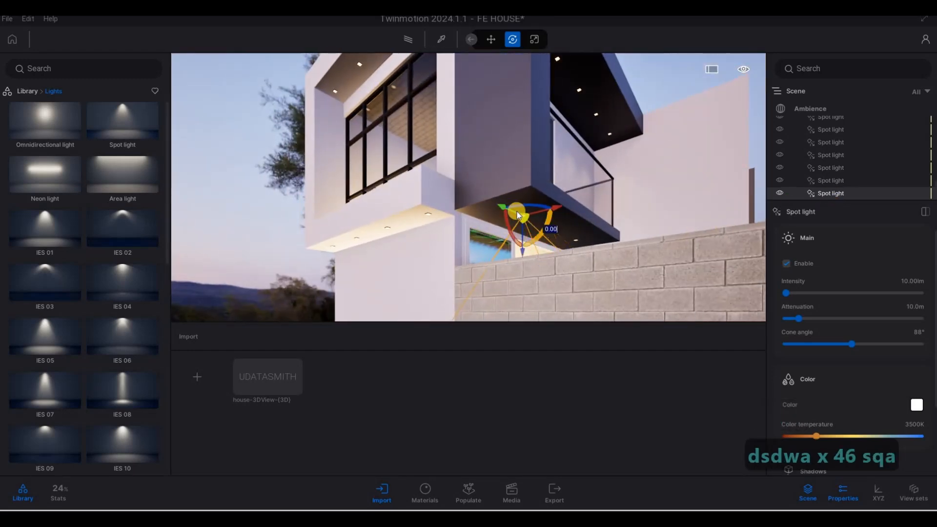
click(419, 209)
shift+drag(425, 254, 411, 253)
click(436, 317)
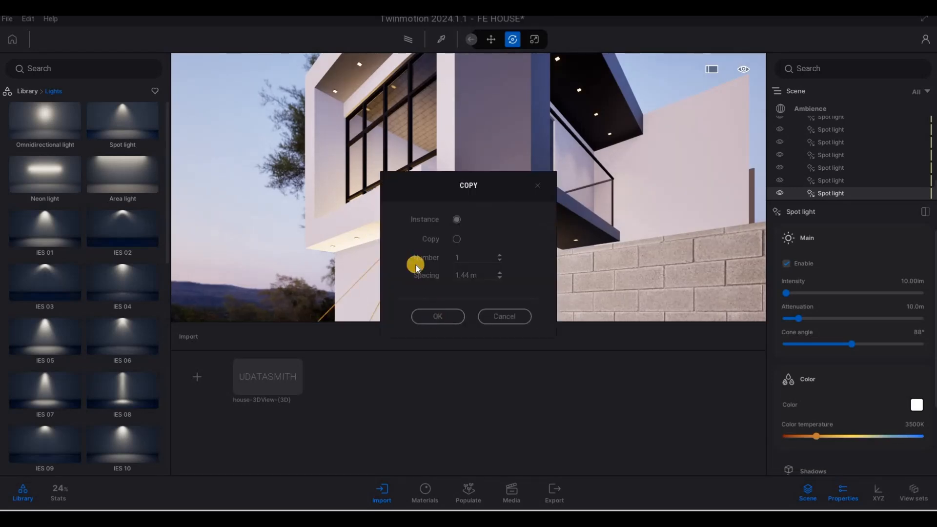
Step: Adjust the copied spot light's height to the underside of the white side canopy near the end recessed lamp
key(a)
key(w)
key(e)
key(w)
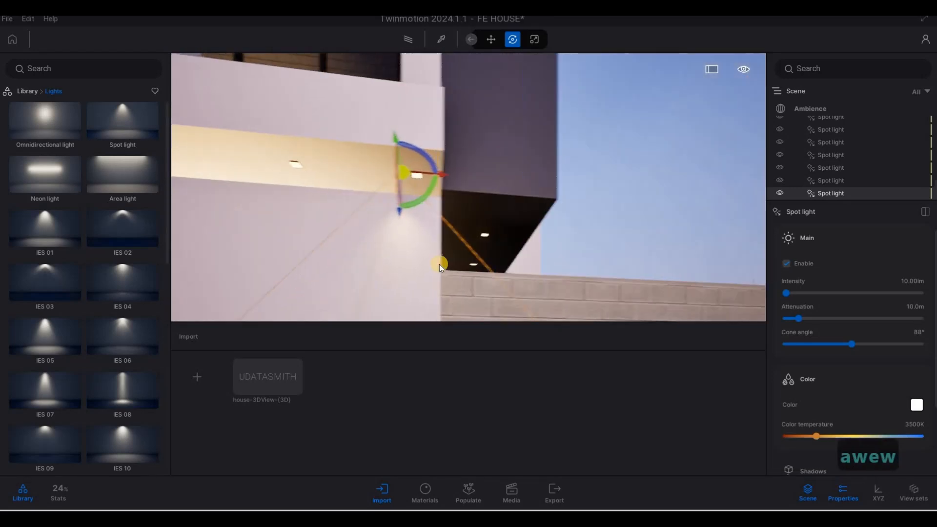
right_drag(439, 264, 456, 158)
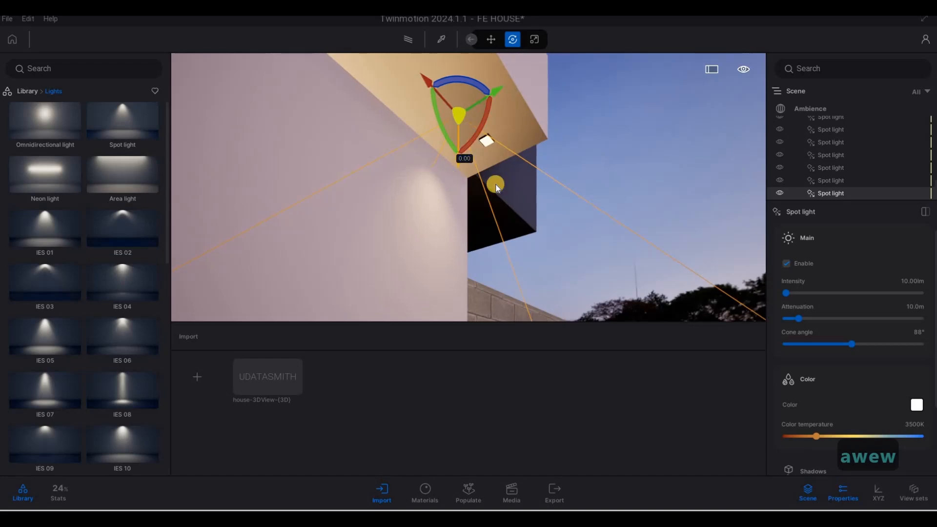
drag(495, 188, 160, 217)
key(d)
key(q)
right_drag(560, 188, 555, 110)
key(s)
key(a)
key(w)
key(a)
key(e)
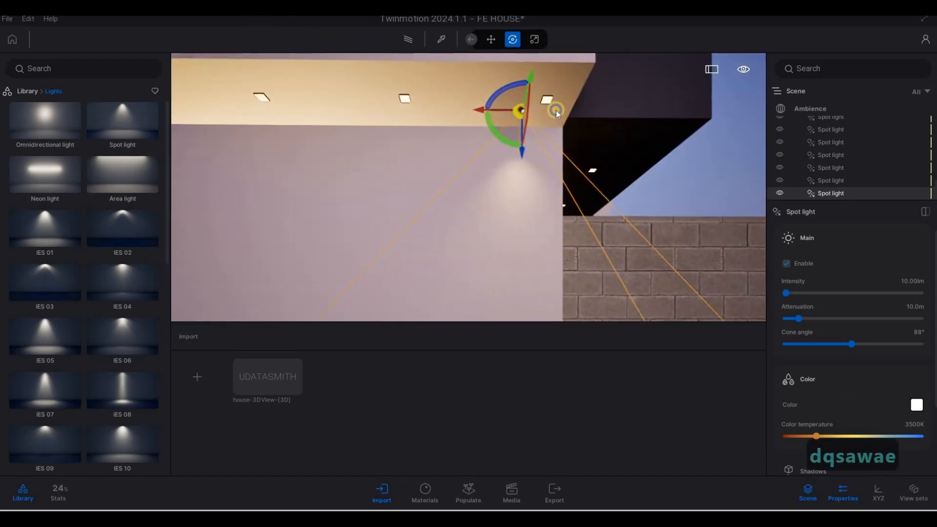
Step: Shift the spot light horizontally, outward and along the wall, to line it up with the side canopy's end recessed lamp
key(a)
key(w)
right_drag(673, 135, 584, 72)
key(w)
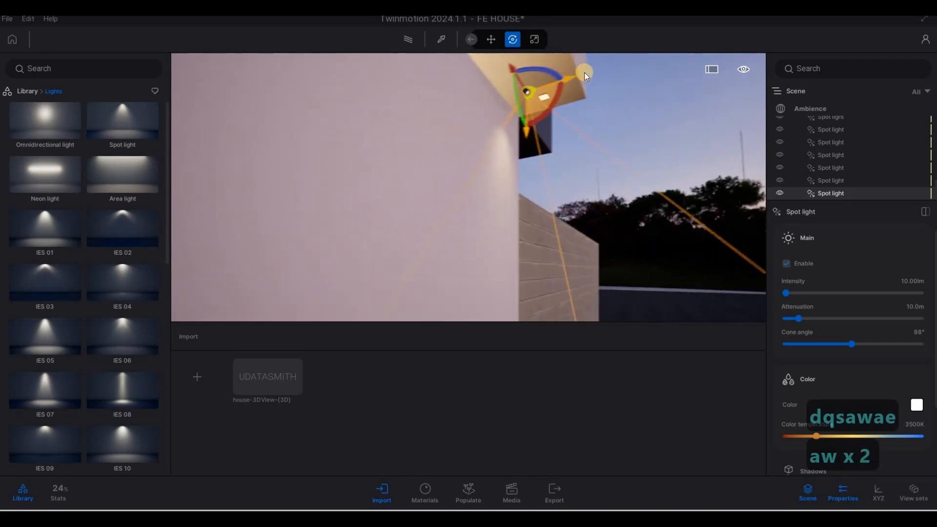
drag(584, 72, 595, 87)
key(d)
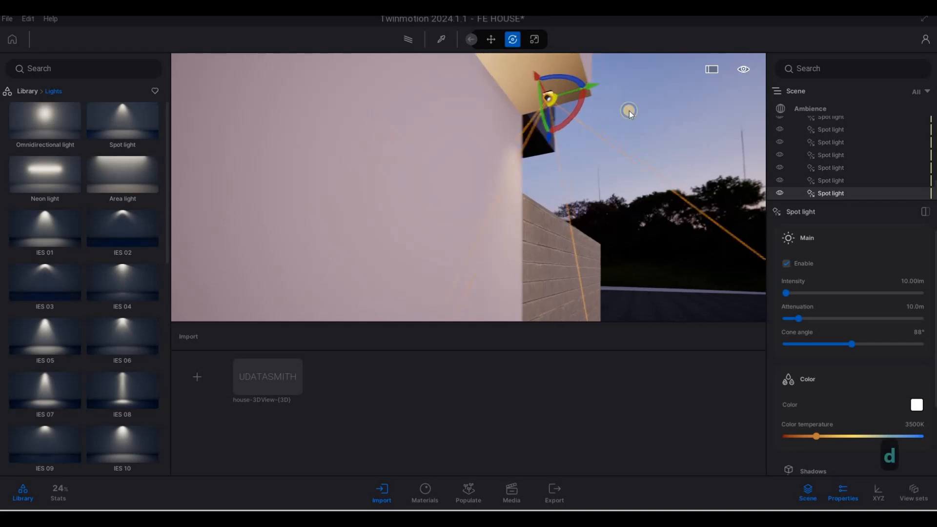
key(s)
key(q)
key(a)
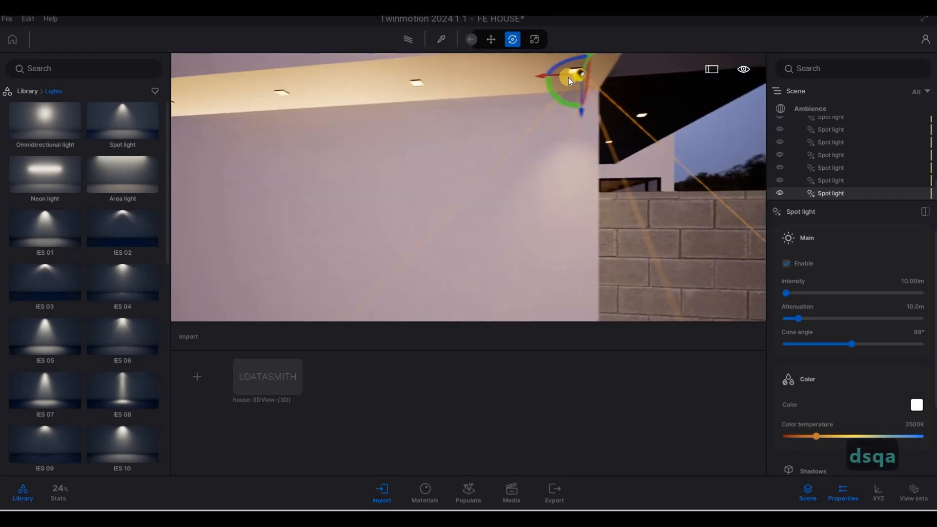
drag(559, 76, 554, 75)
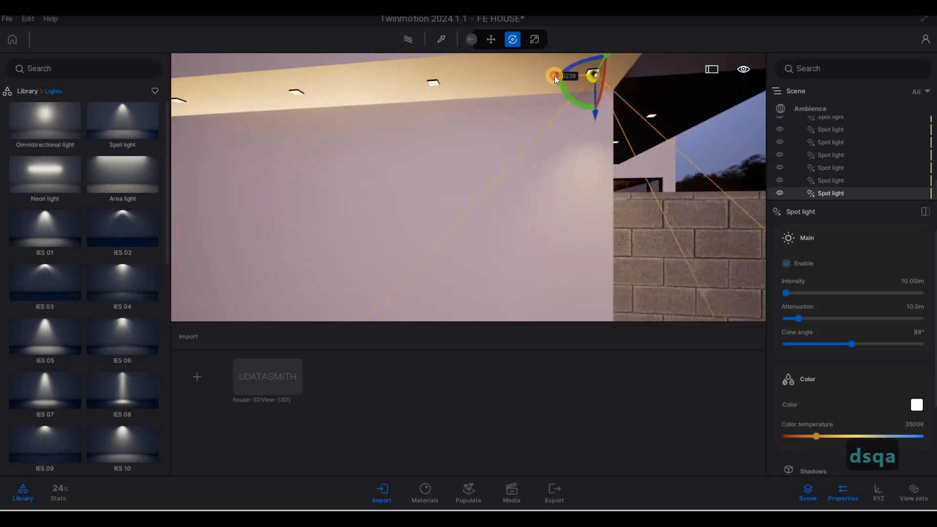
Step: Copy the side canopy's spot light as three instances with 1.0 m spacing along the row of recessed lamps
key(a)
key(s)
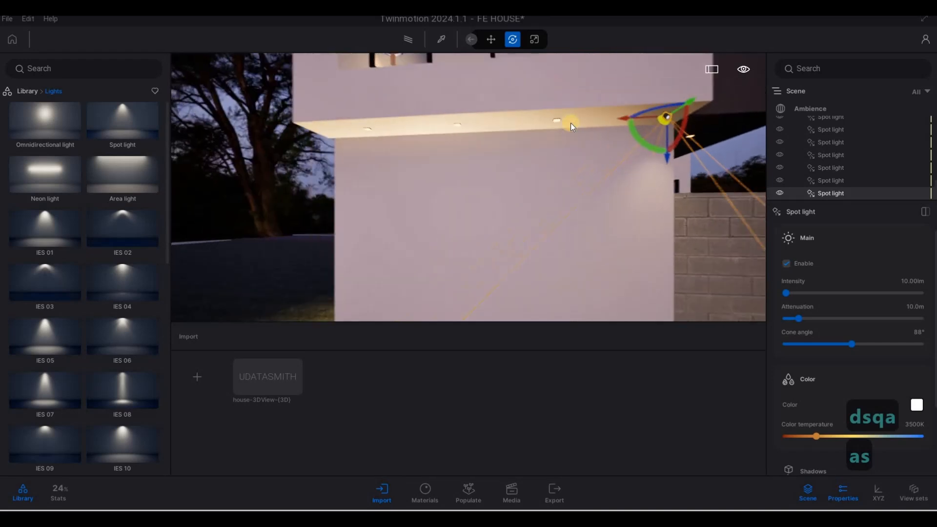
alt+drag(543, 121, 470, 134)
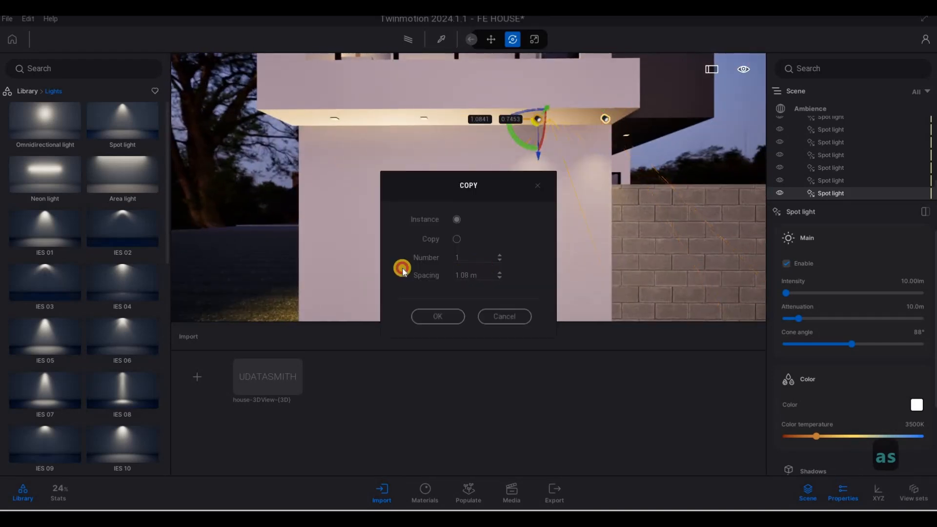
text(1)
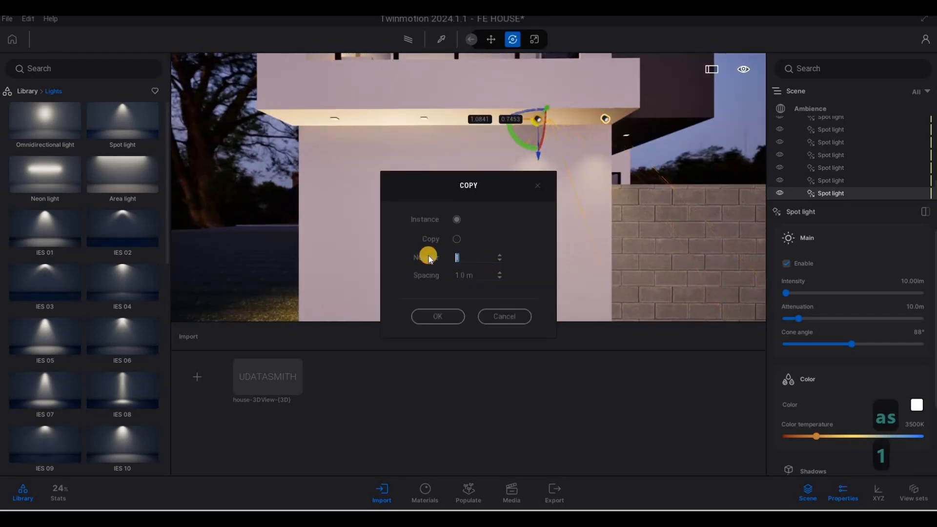
click(461, 316)
Step: Select all four spot lights of the side canopy and copy them upward as one instance with 0.9 m spacing
key(s)
key(s)
key(s)
key(s)
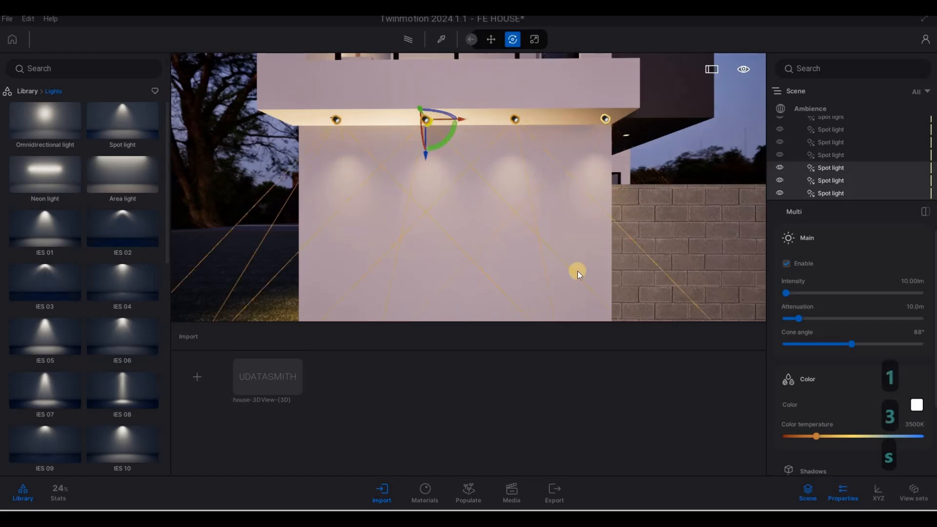
ctrl+click(568, 139)
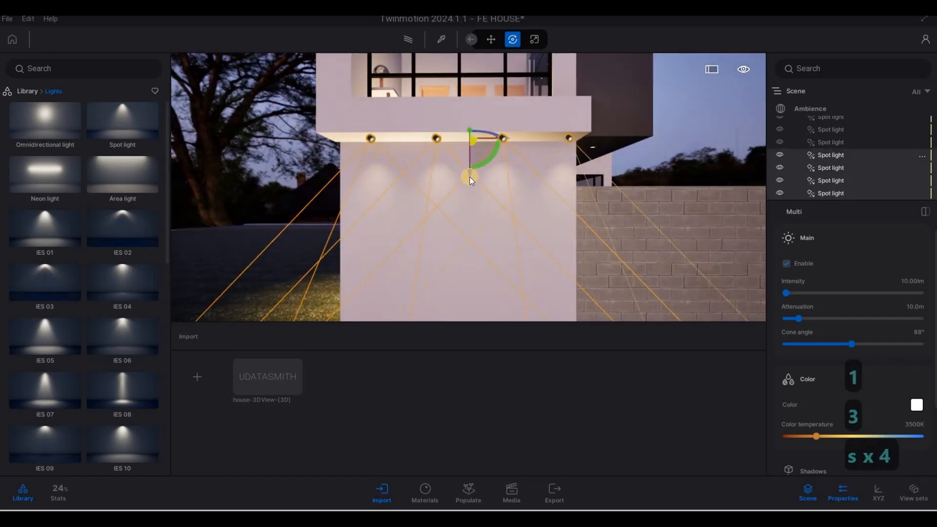
shift+drag(471, 159, 472, 101)
click(449, 313)
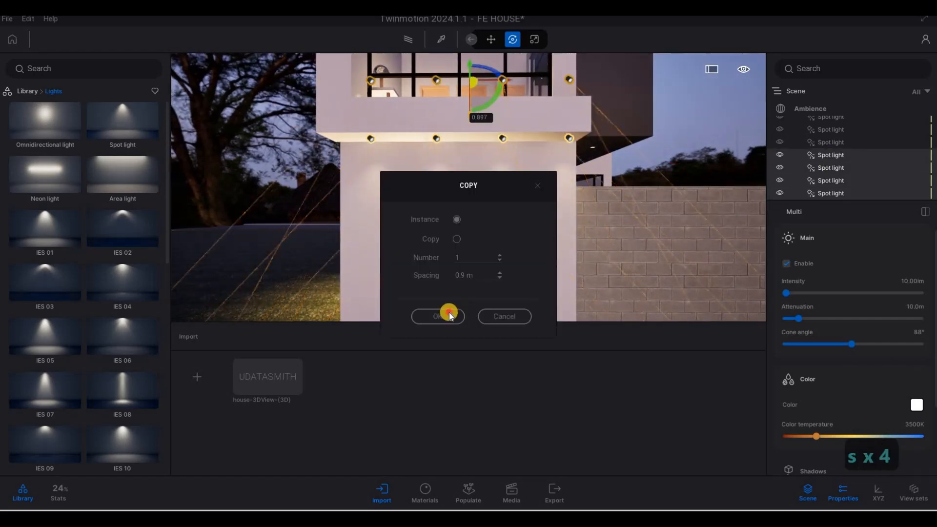
Step: Raise the four copied spot lights to the recessed lamps in the overhang above the upper side window
key(e)
key(w)
key(q)
key(q)
key(q)
key(q)
key(q)
key(q)
key(q)
key(q)
key(q)
key(q)
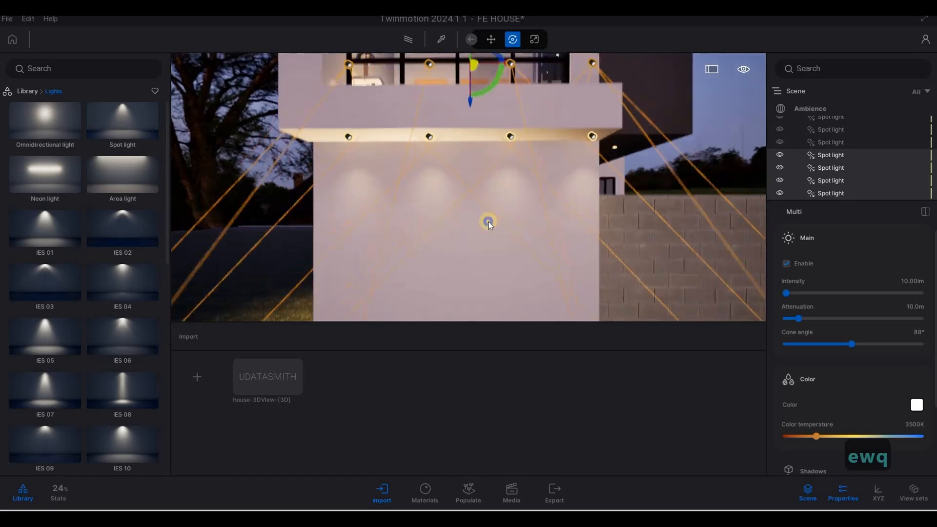
key(q)
key(q)
key(q)
key(q)
key(q)
key(q)
key(s)
key(e)
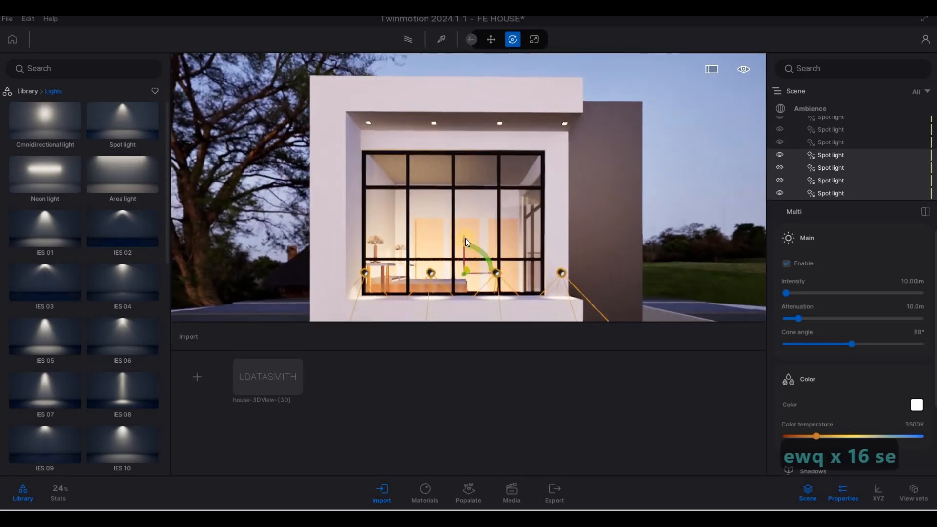
drag(465, 238, 463, 91)
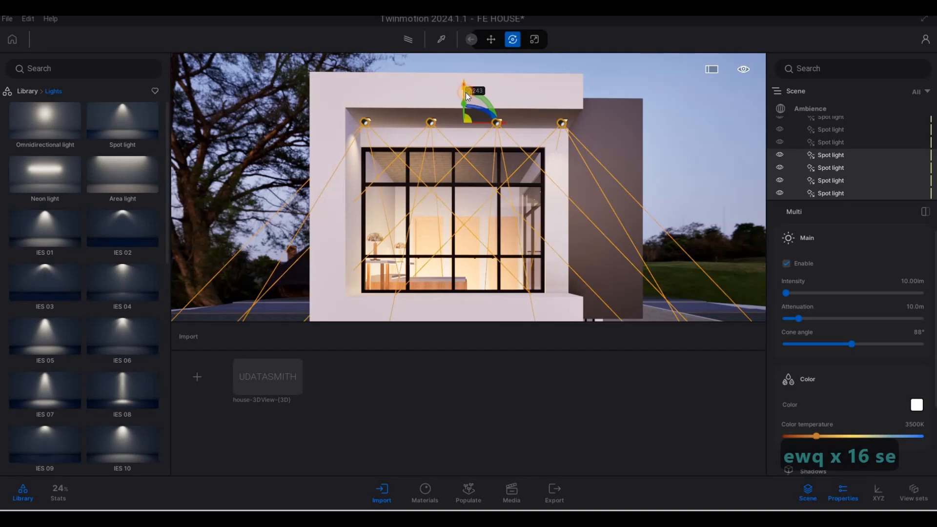
Step: Clear the selection and examine the house exterior and its spot lights from the side around to the street front
key(d)
key(w)
key(q)
right_drag(278, 166, 259, 176)
key(s)
key(d)
mouse_move(570, 162)
right_down()
mouse_move(566, 171)
mouse_move(567, 163)
right_up()
key(Escape)
key(s)
key(s)
key(d)
key(w)
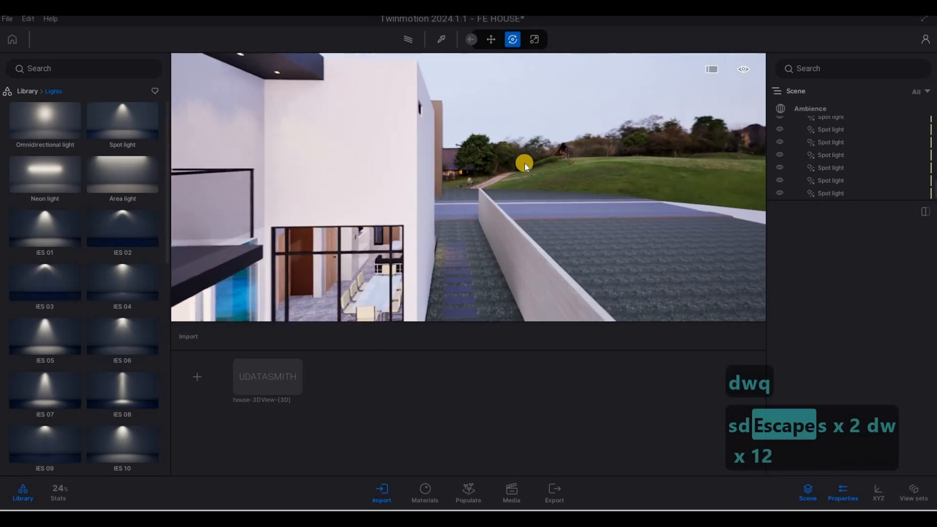
key(4)
key(d)
right_drag(253, 194, 140, 147)
key(s)
key(d)
right_drag(529, 155, 418, 137)
key(d)
key(w)
key(e)
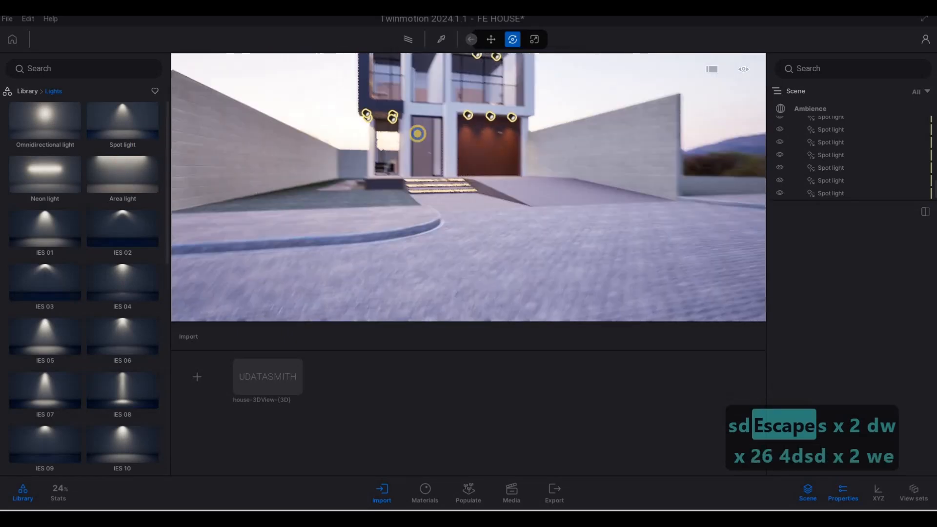
key(q)
key(s)
key(w)
key(d)
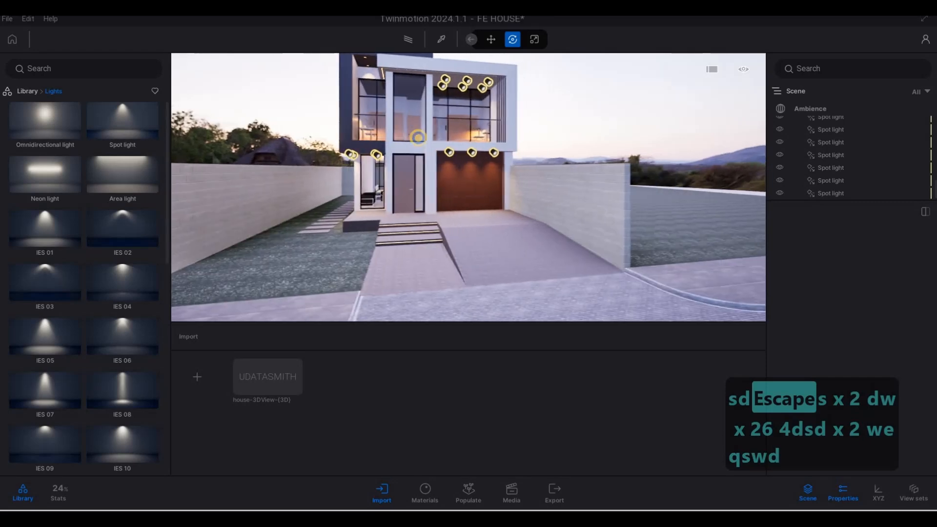
key(a)
right_drag(418, 135, 379, 168)
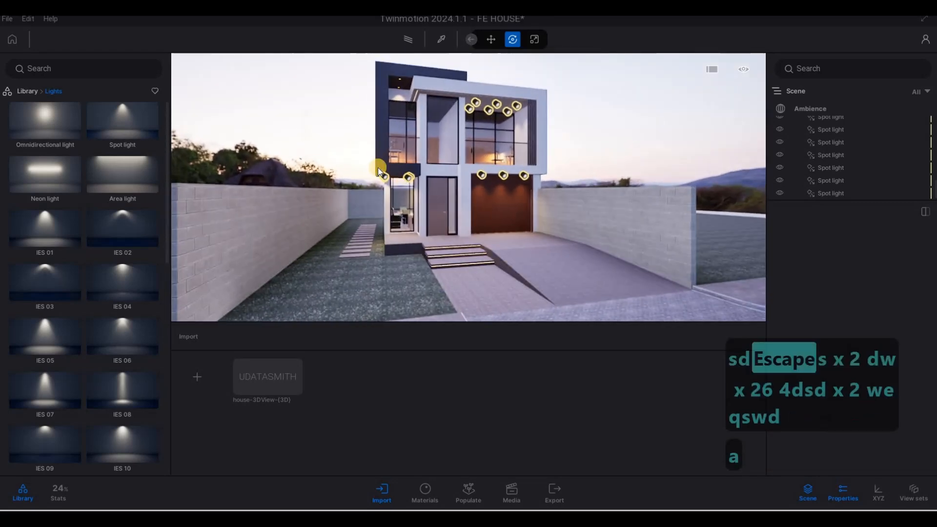
Step: Save the FE HOUSE project
click(8, 18)
click(20, 102)
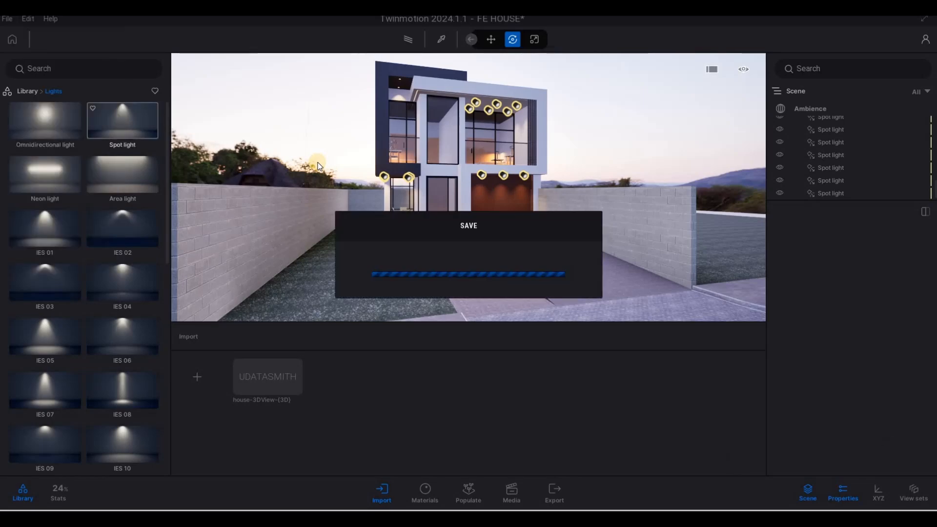